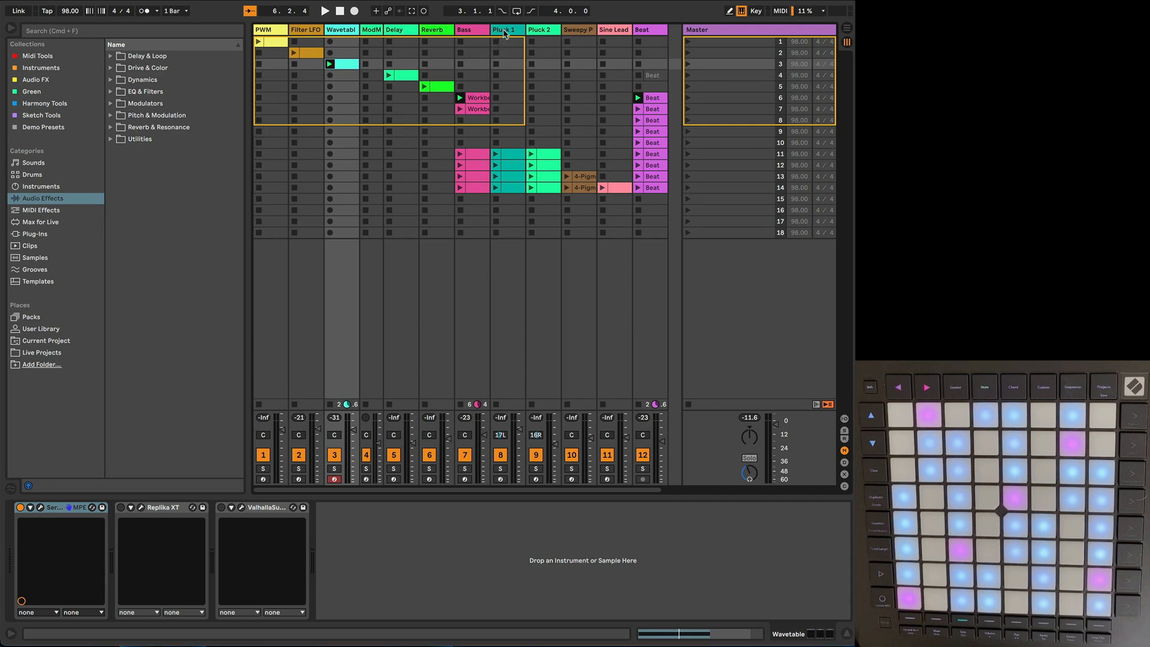
Step: Arm the Bass, Pluck 1, Pluck 2, Sweepy Pad and Sine Lead tracks one at a time to audition their sounds
left_click(466, 479)
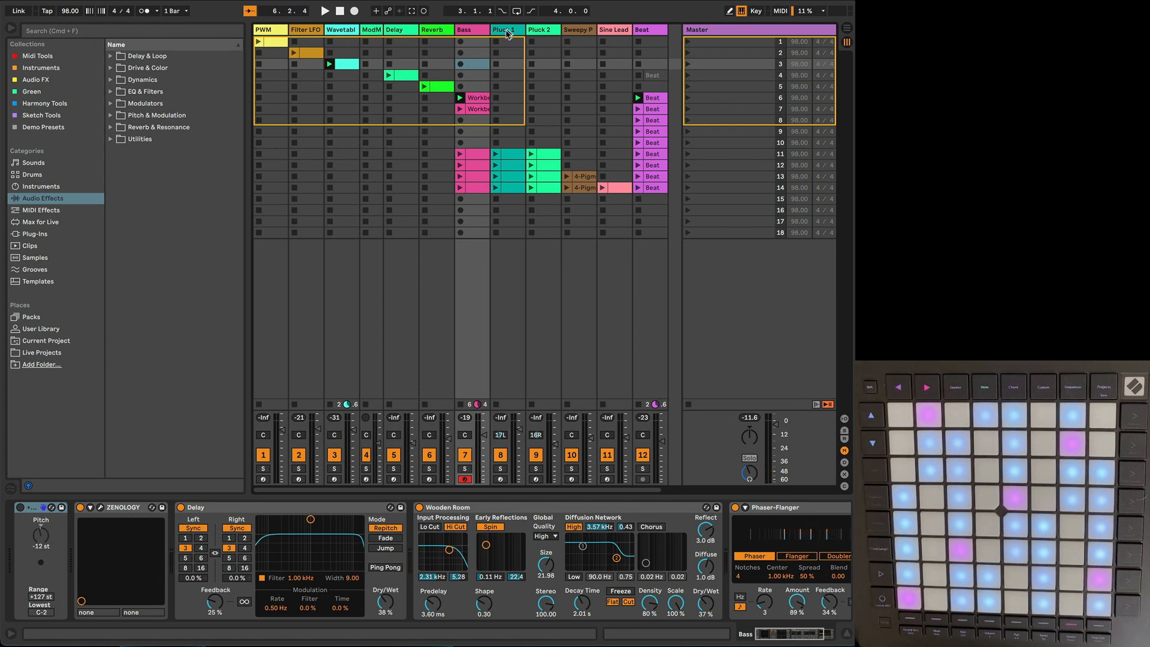
left_click(501, 479)
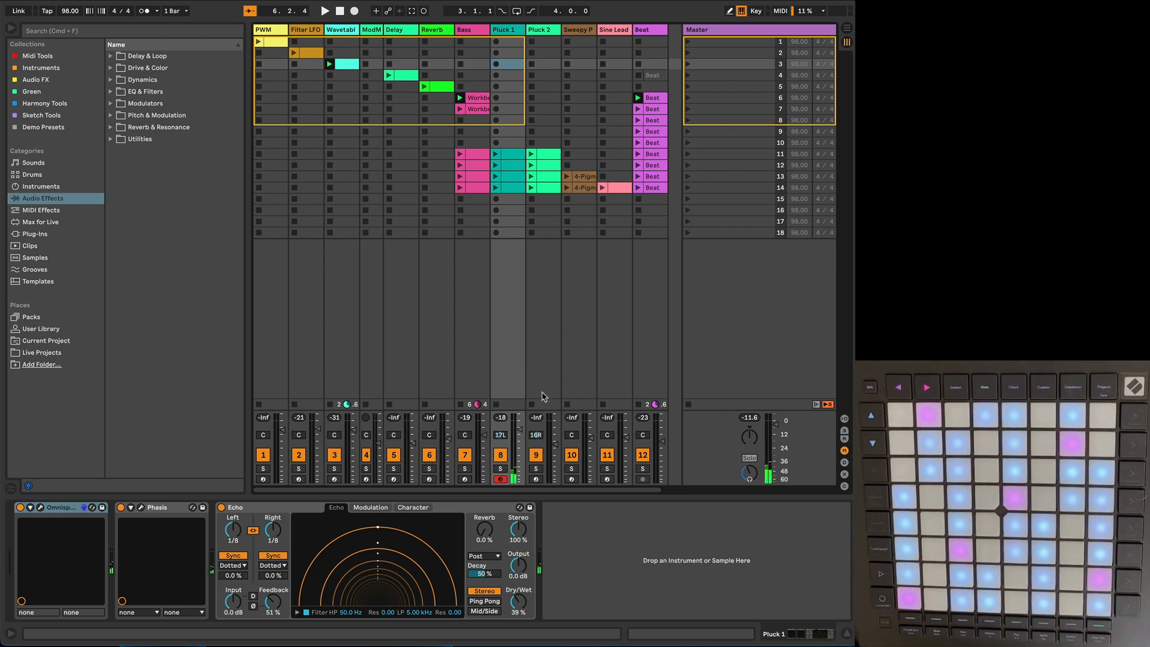
left_click(535, 479)
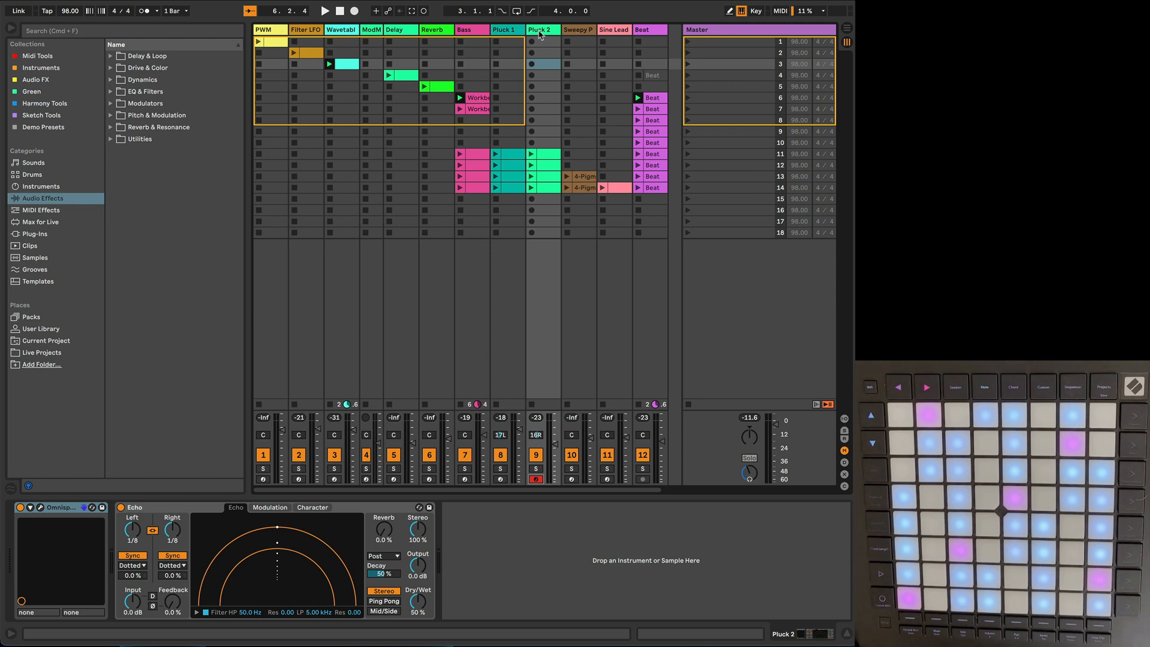
left_click(580, 31)
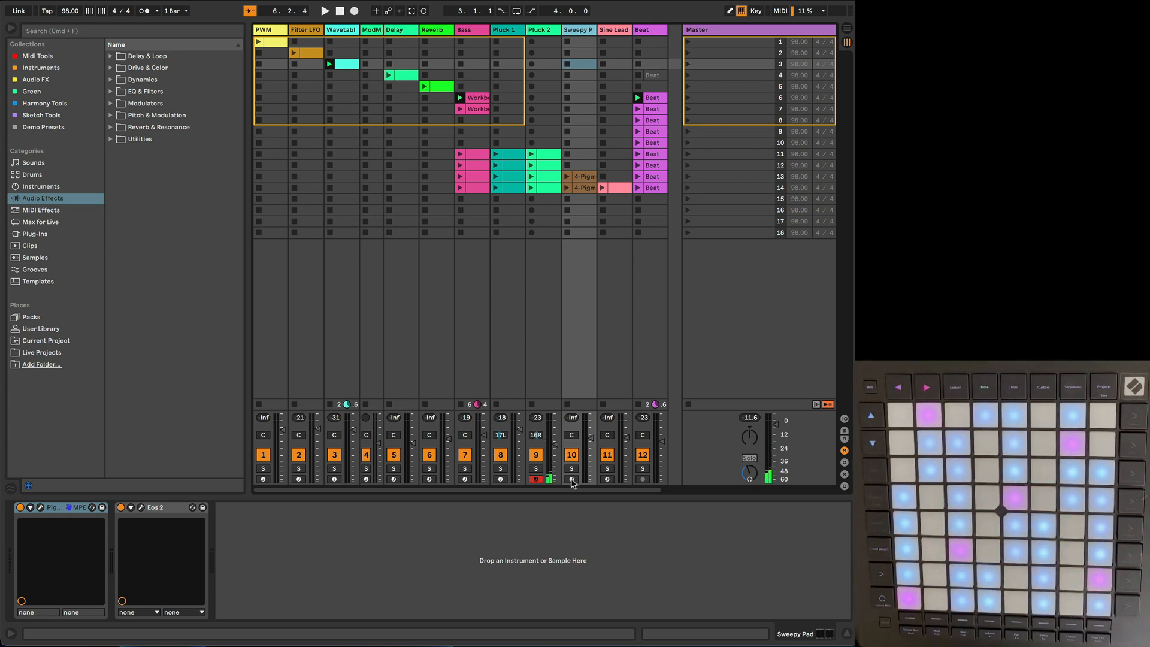
left_click(572, 479)
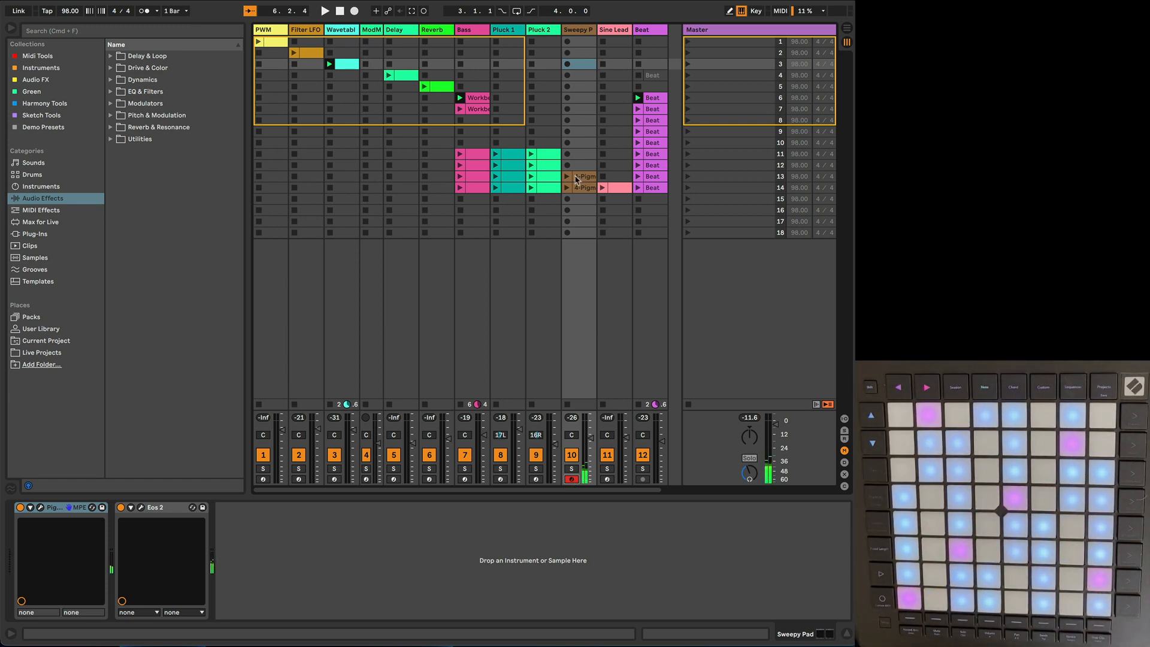
left_click(581, 31)
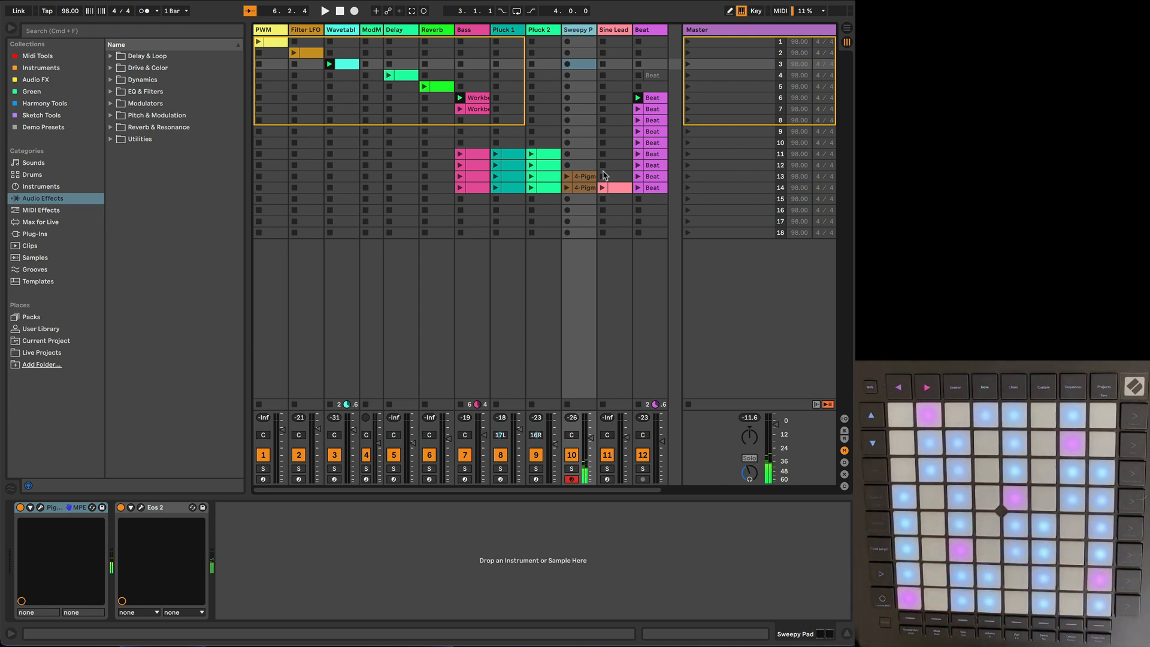
left_click(607, 480)
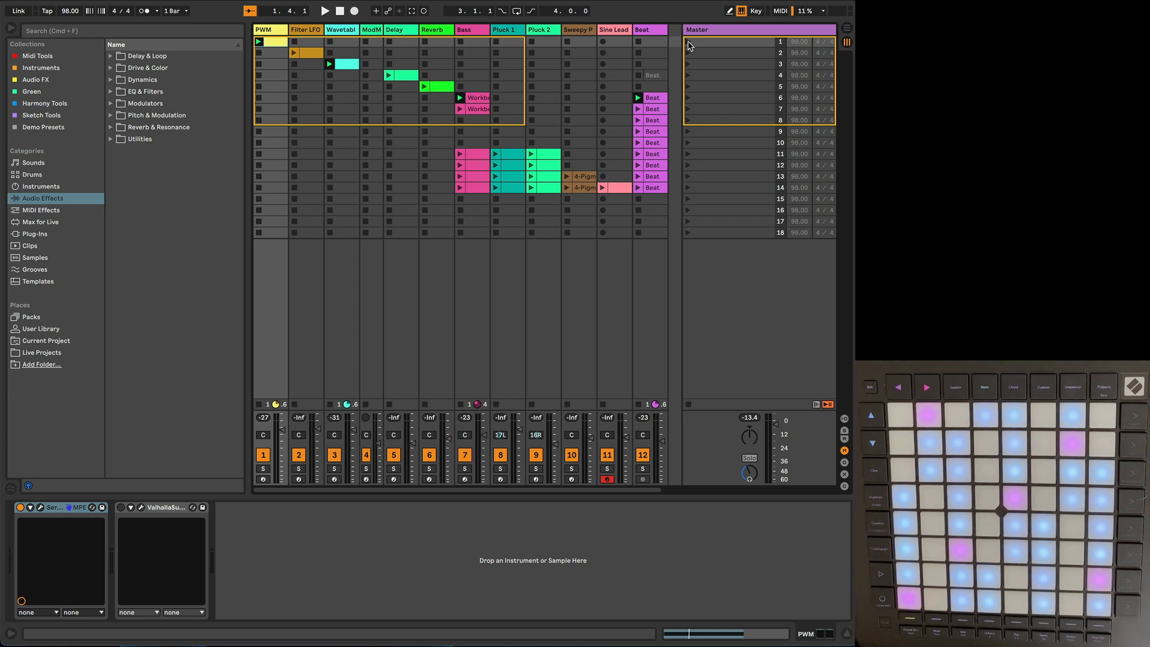
Step: Launch scene 1, open Serum on the PWM track and sweep oscillator A's PWM warp amount by hand
left_click(688, 43)
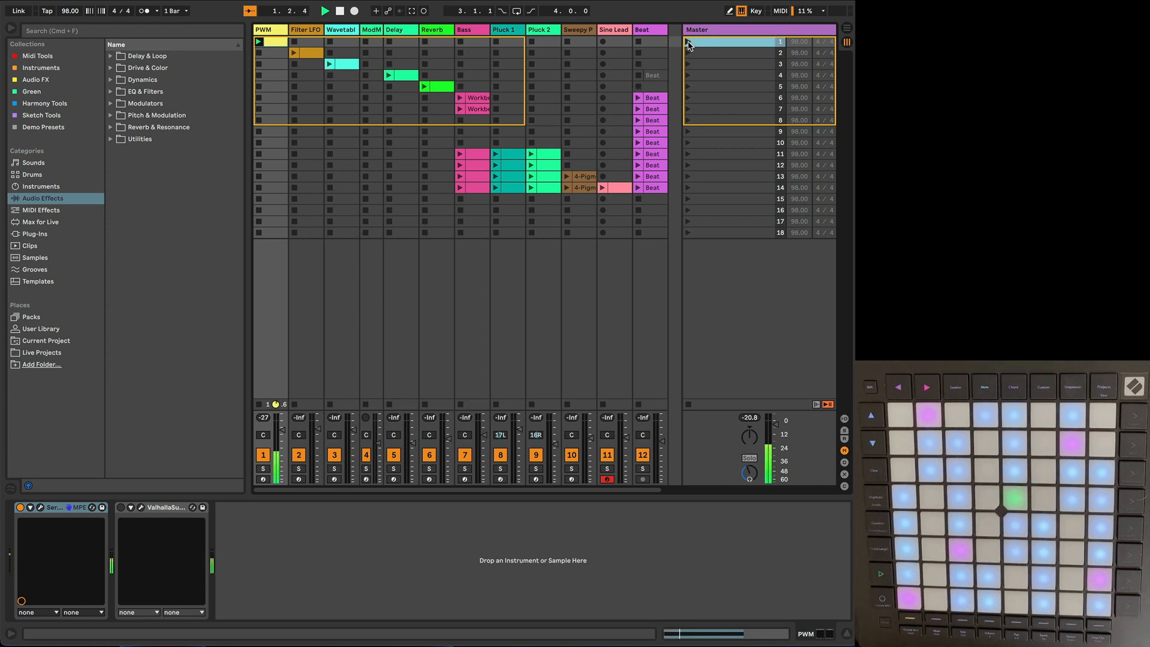
left_click(42, 508)
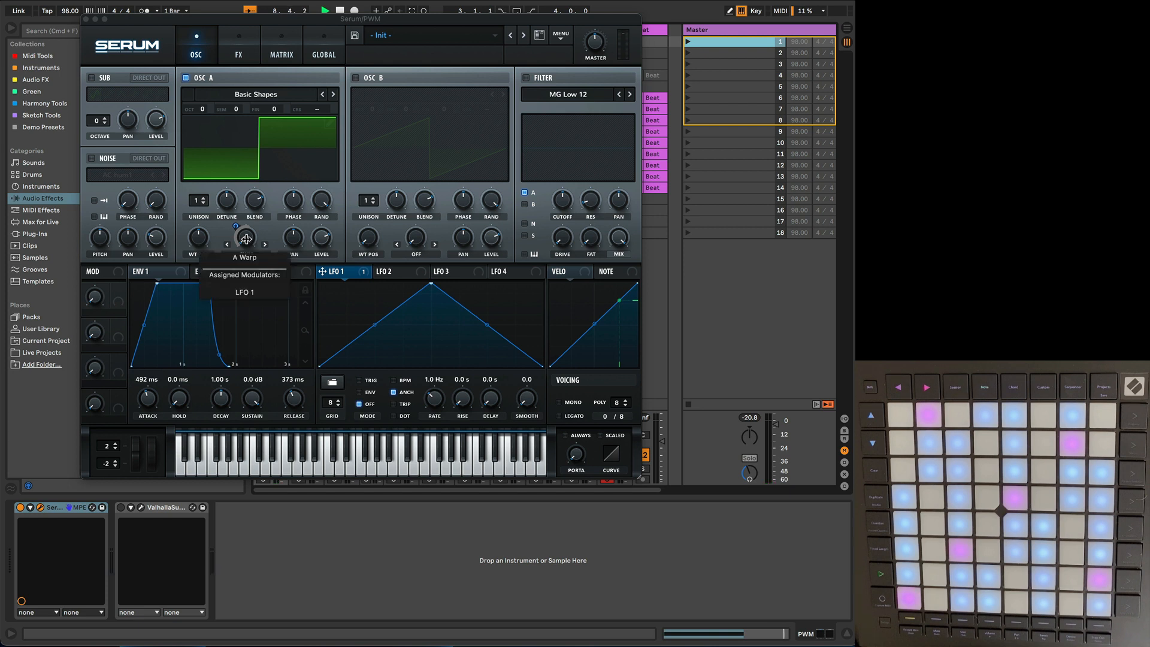
mouse_move(246, 238)
left_mouse_down()
mouse_move(251, 146)
mouse_move(262, 251)
left_mouse_up()
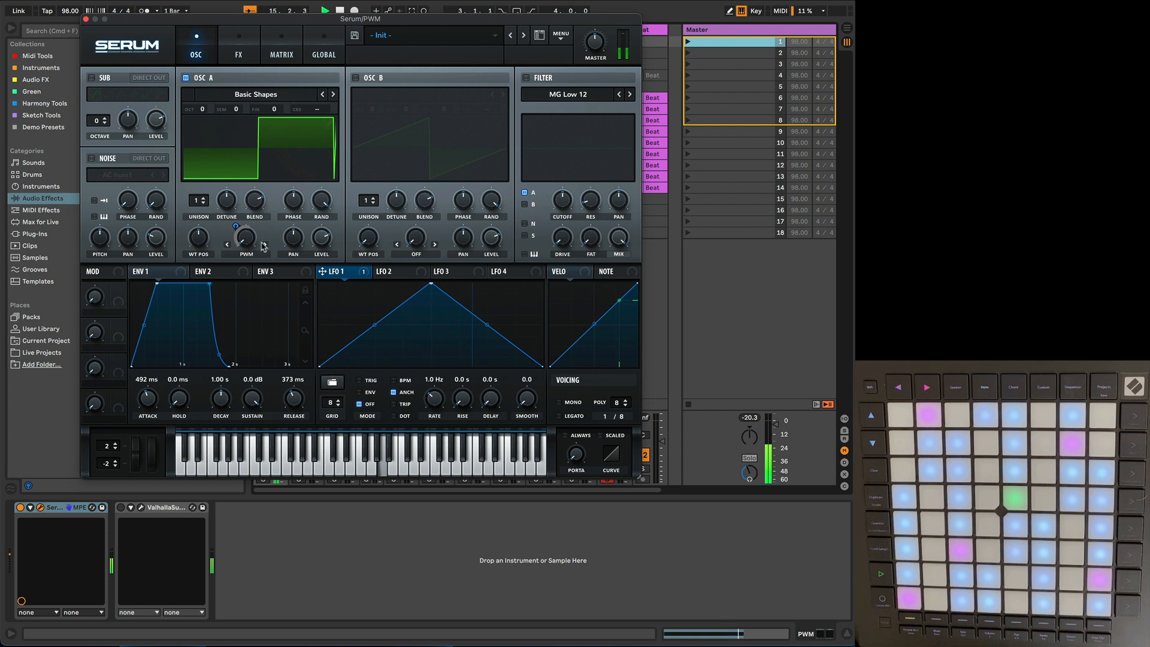
Step: Turn off the bypass of the LFO 1 modulator on oscillator A's warp and stop playback
right_click(252, 242)
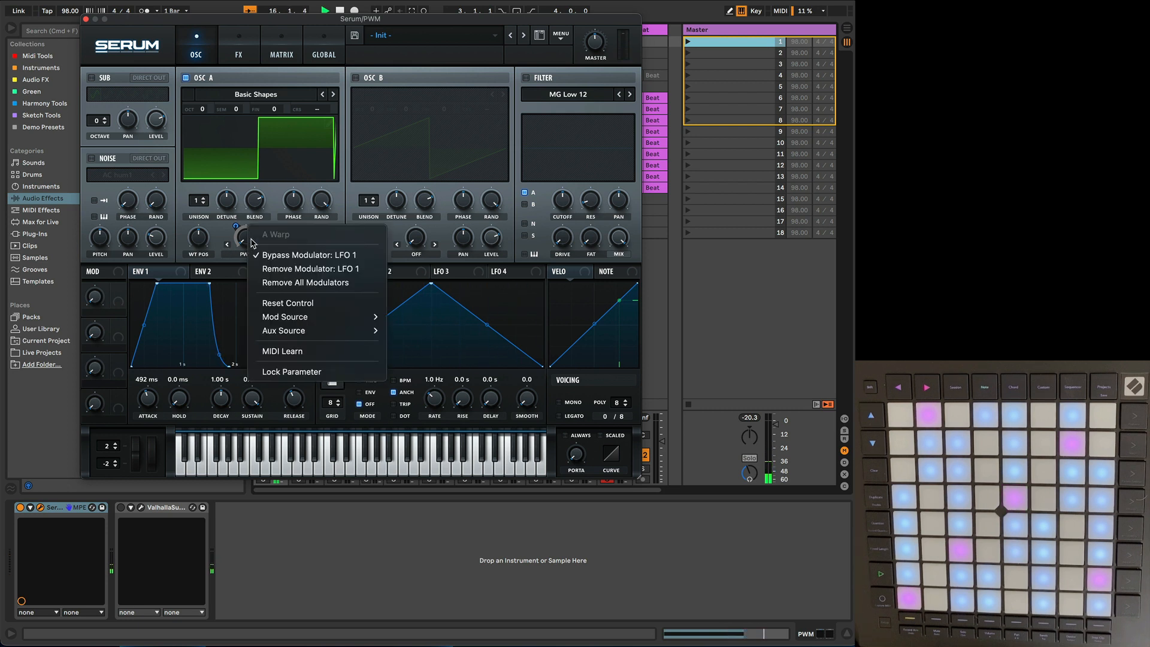
left_click(272, 258)
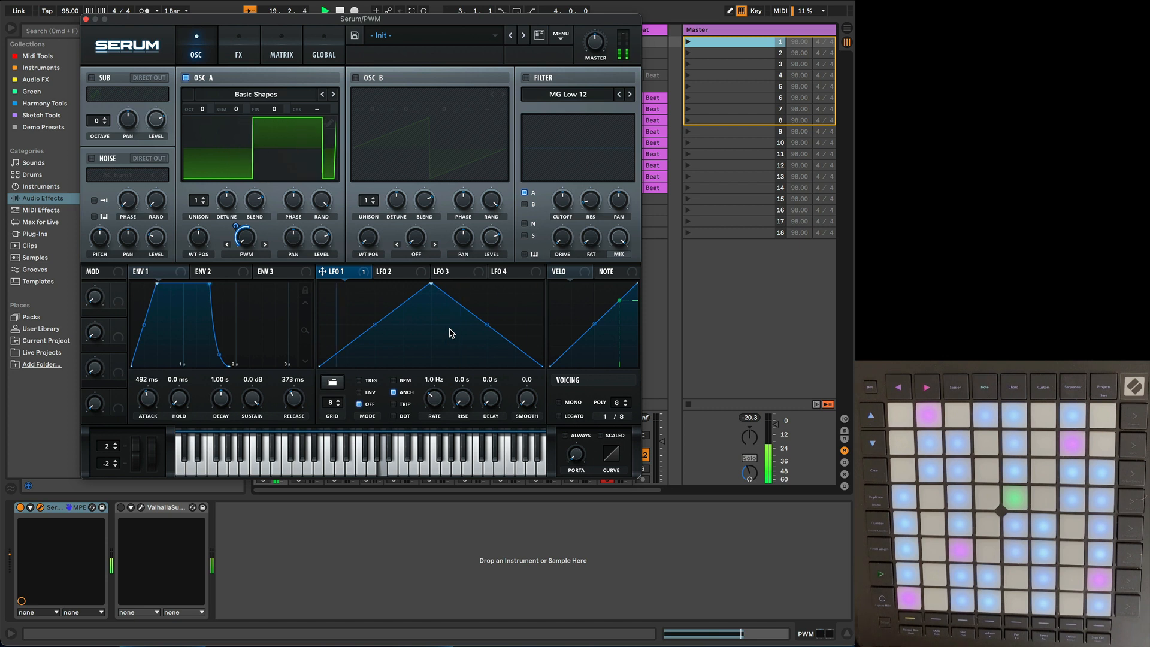
left_click(338, 10)
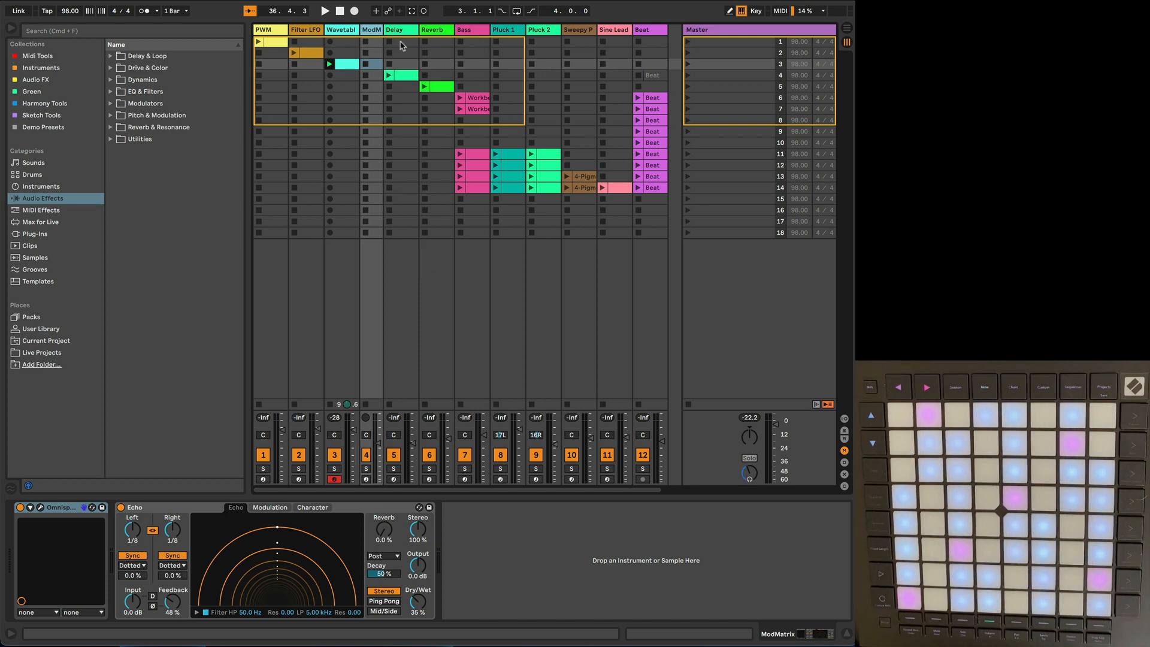
Step: Select and arm the Delay track, and launch scene 4 to play its clip through Echo
left_click(401, 33)
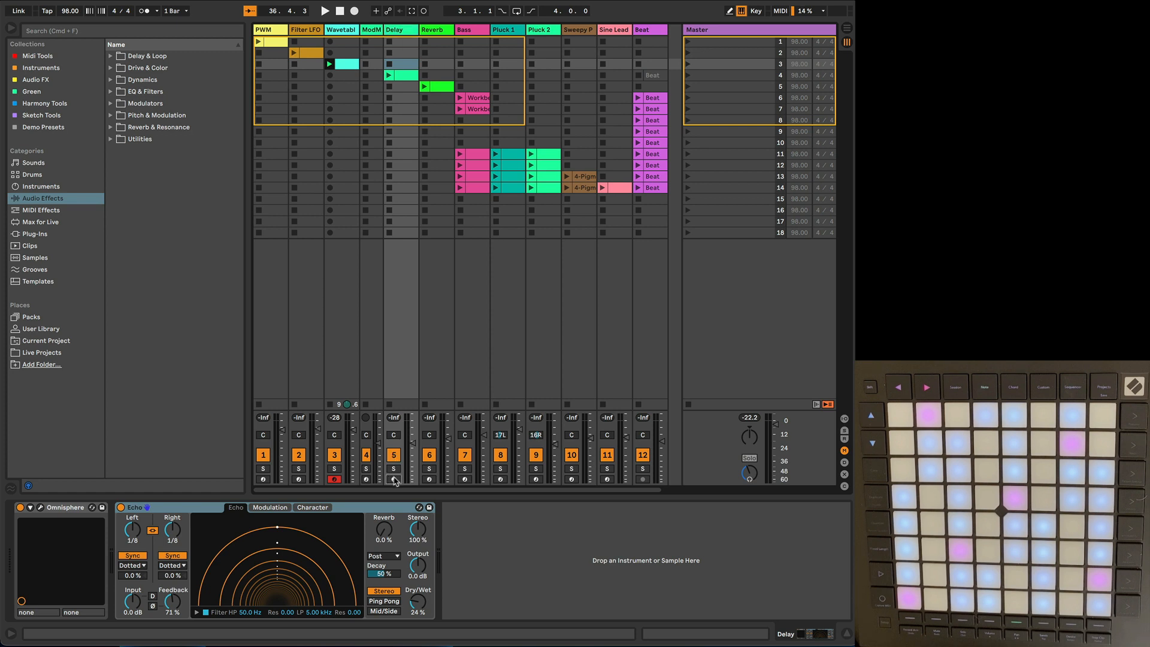
left_click(394, 480)
left_click(687, 76)
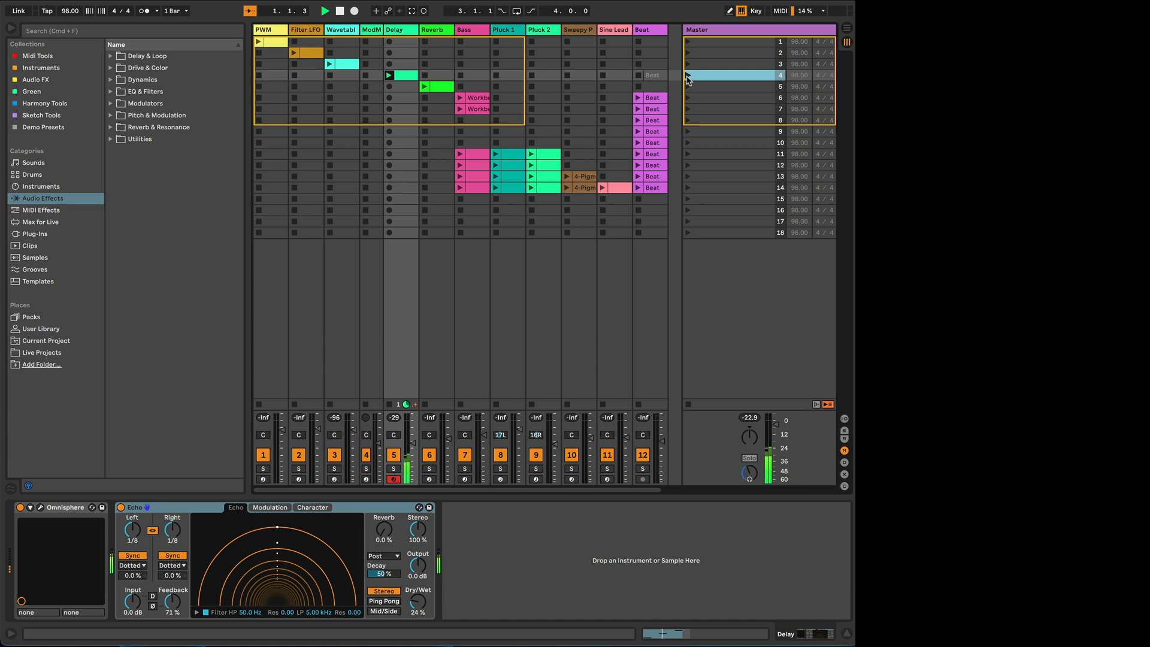
double_click(405, 78)
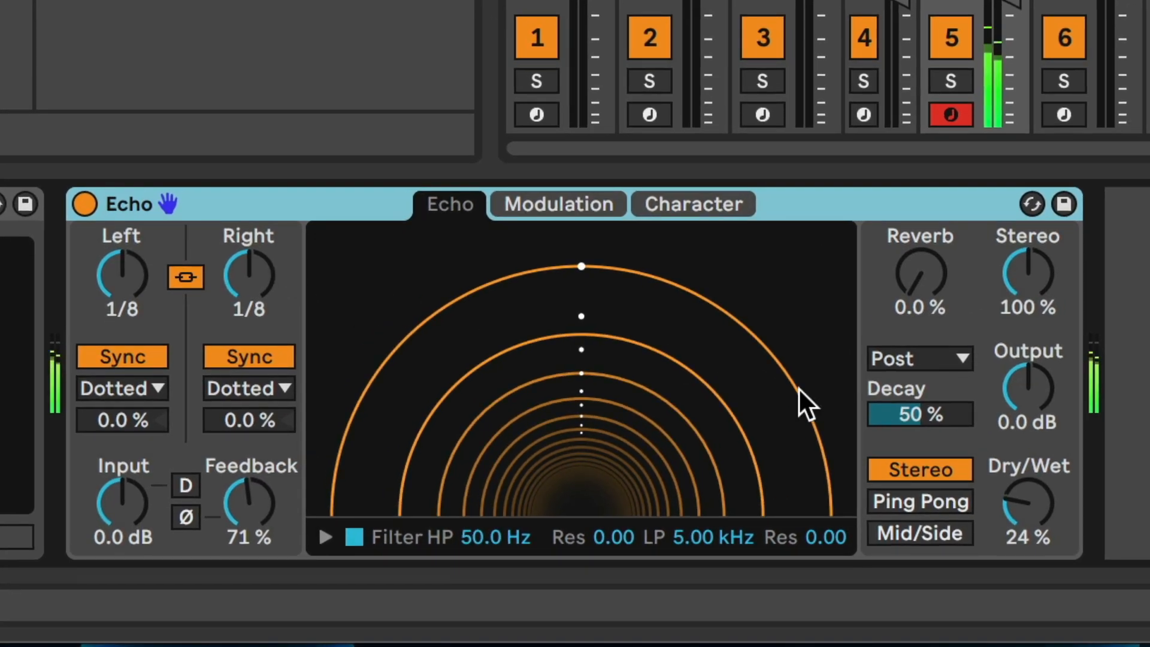
Step: Sweep Echo's Dry/Wet down to 0% and up to 36%, and lower its Feedback to 0%
left_click(1019, 494)
left_click_drag(1020, 494, 1020, 560)
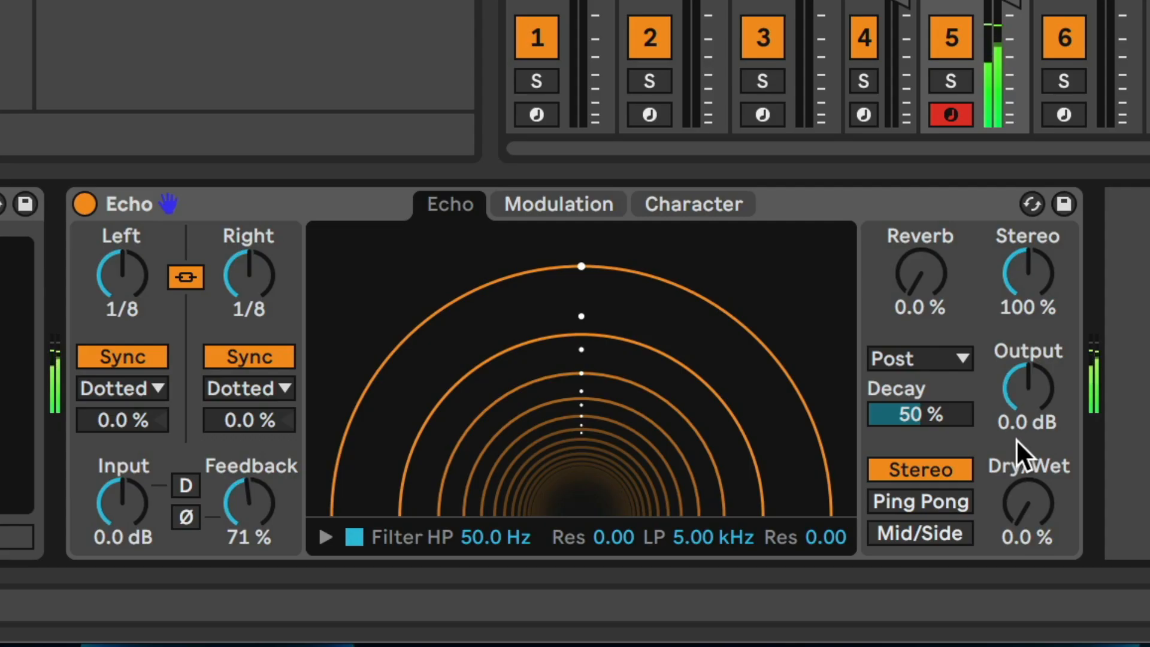
left_click_drag(1028, 496, 1029, 456)
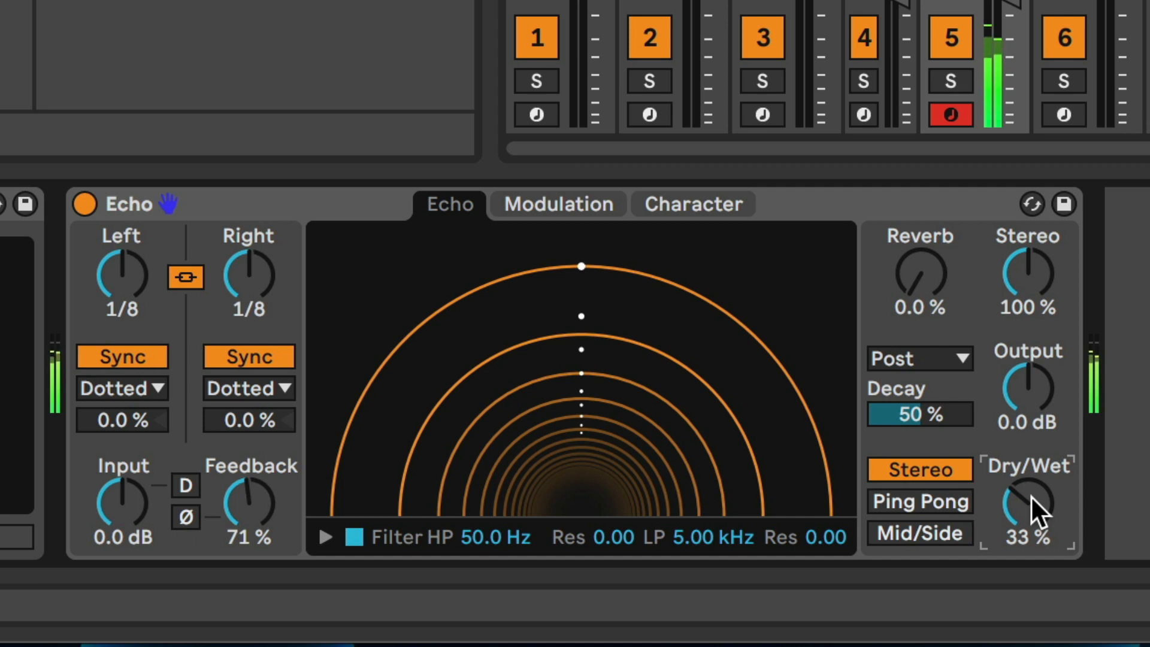
left_click_drag(1030, 503, 1031, 497)
left_click_drag(249, 503, 250, 508)
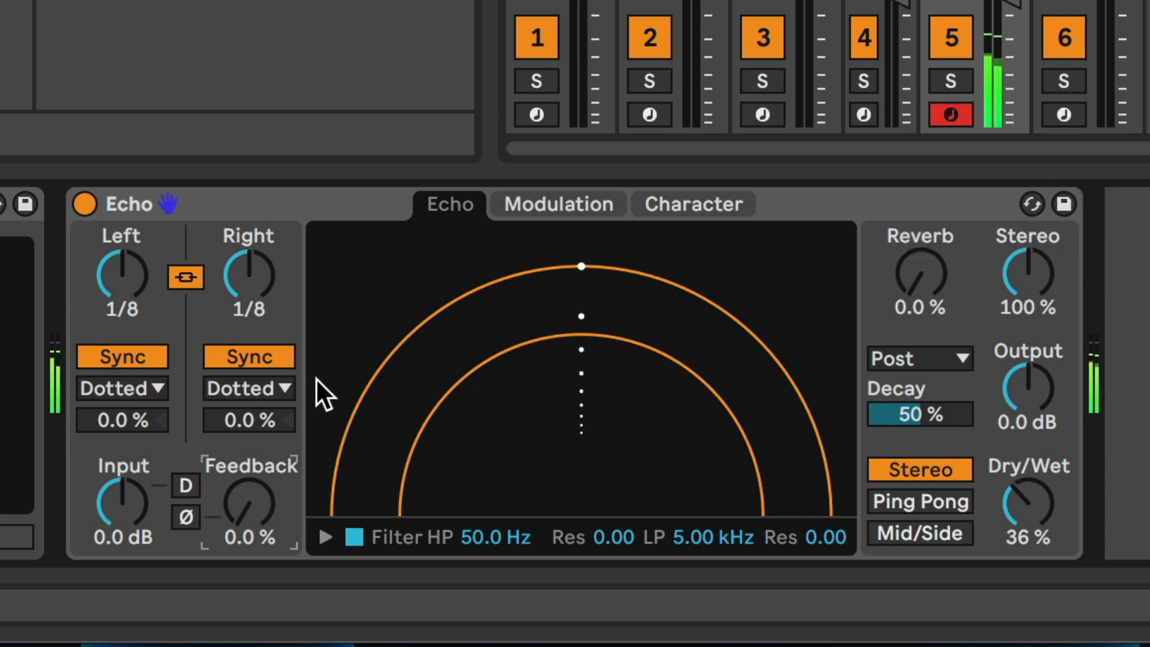
Step: Try Echo's unsynced Time mode with delay times of 465 ms and 237 ms, and return to Sync
left_click(248, 358)
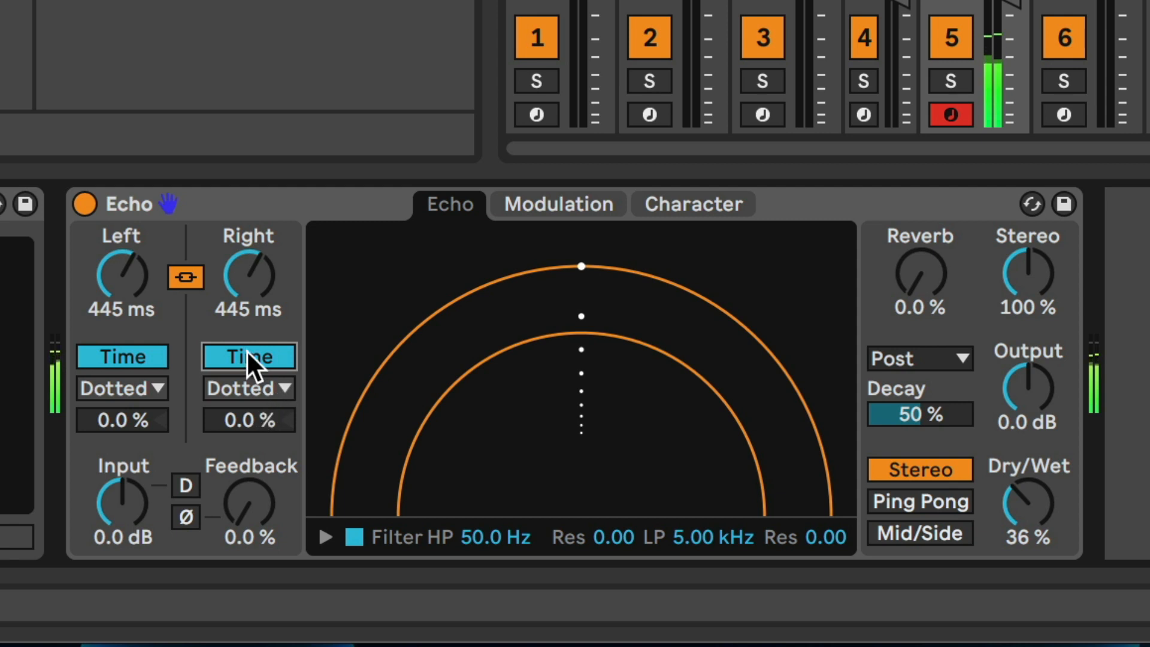
left_click(252, 274)
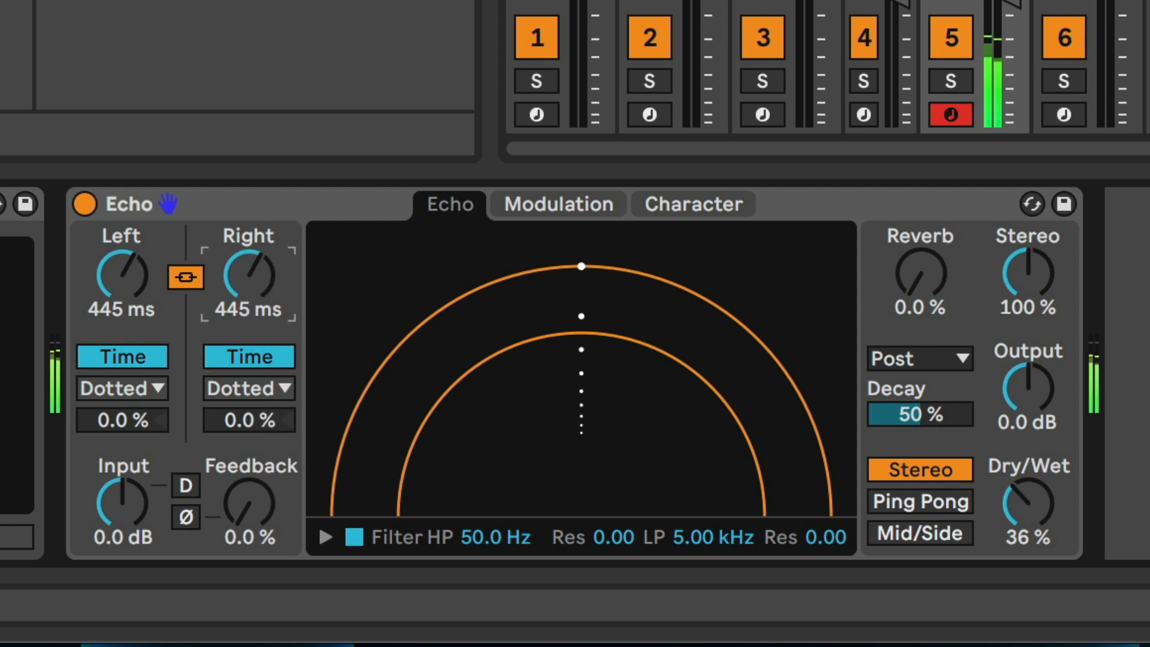
mouse_move(252, 273)
left_mouse_down()
mouse_move(251, 324)
mouse_move(251, 289)
left_mouse_up()
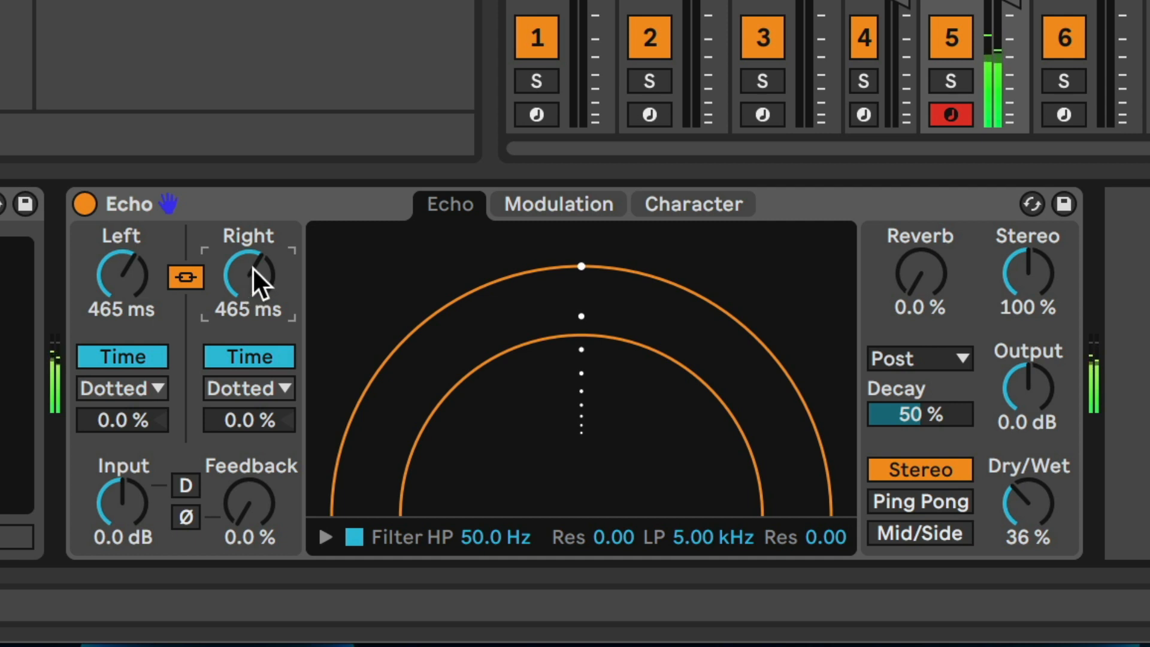
left_click_drag(253, 267, 252, 321)
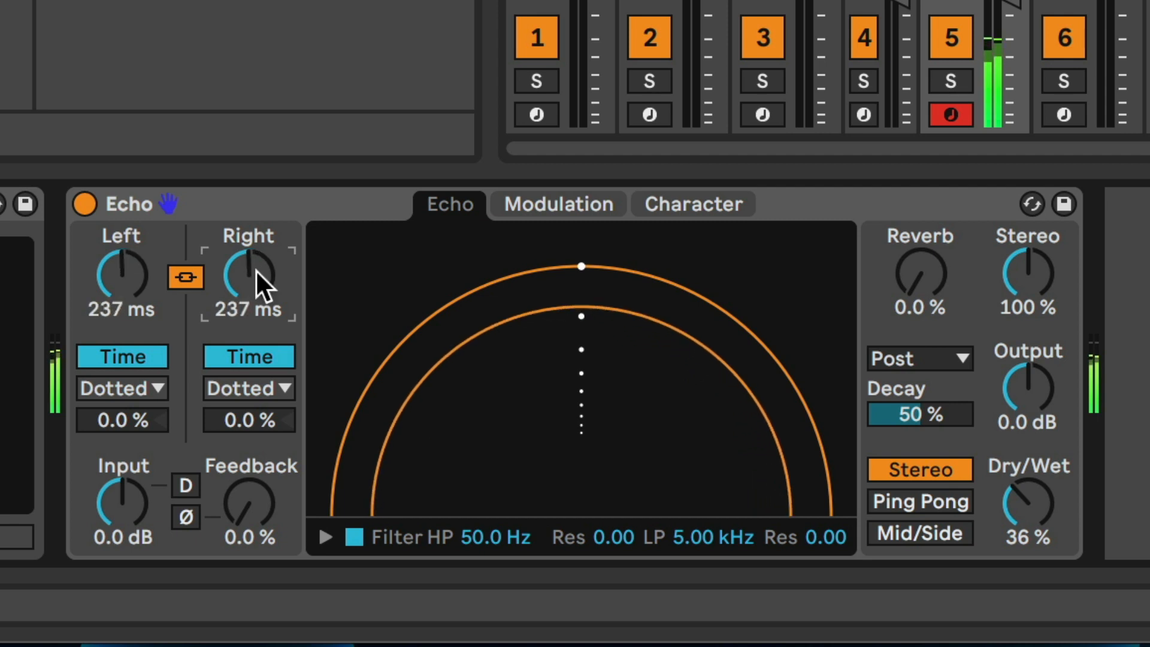
left_click(240, 358)
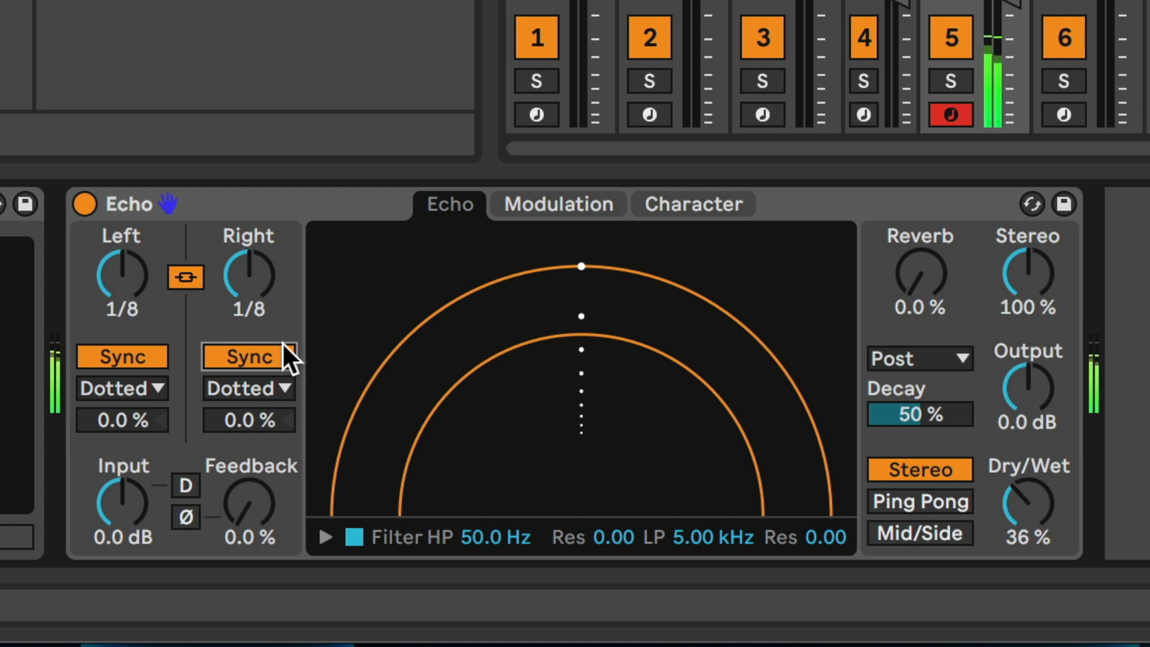
Step: Set Echo's synced delay time to 1/16 and change its division type to Notes
left_click(249, 388)
left_click(249, 261)
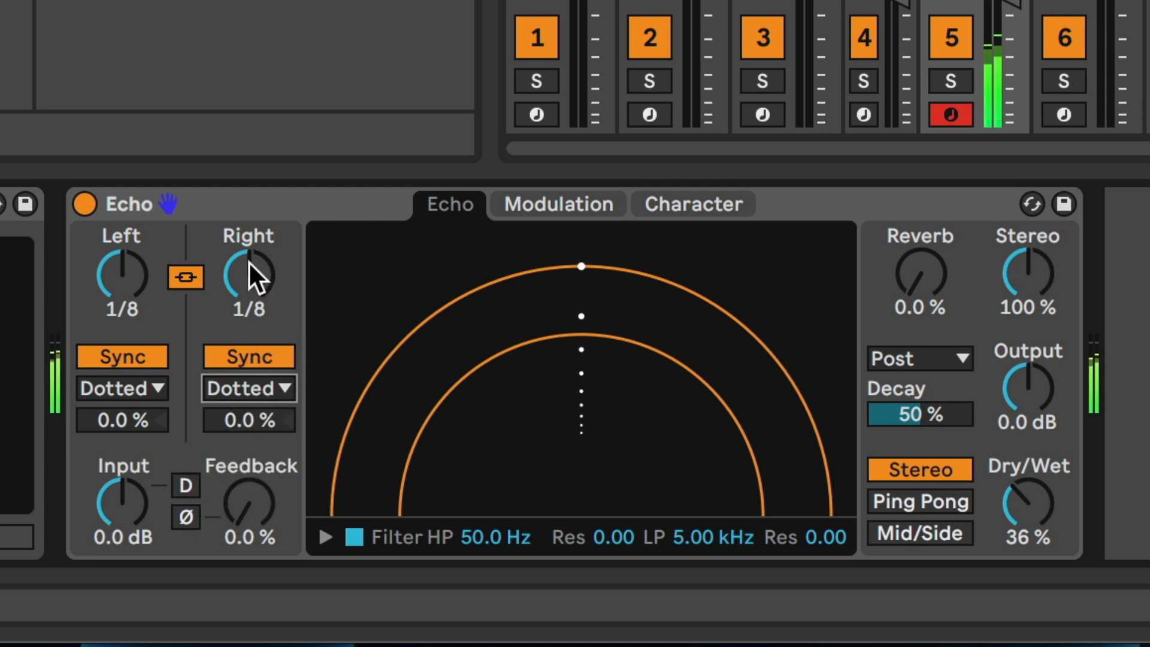
left_click(249, 263)
left_click_drag(249, 264, 249, 277)
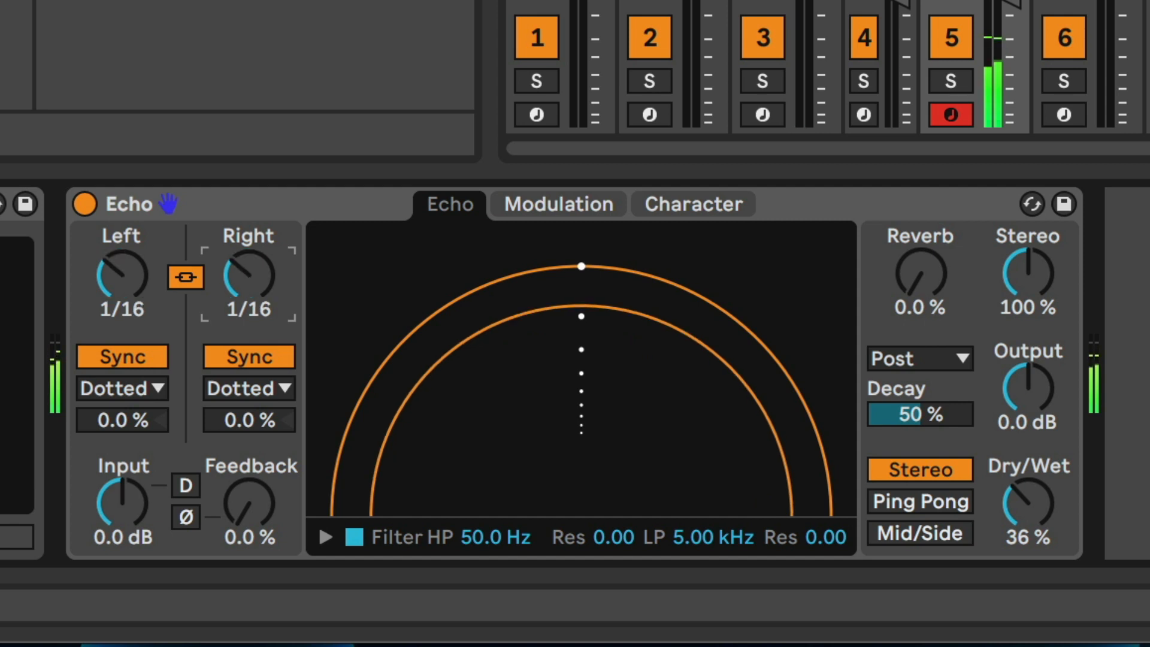
left_click(254, 391)
left_click(243, 414)
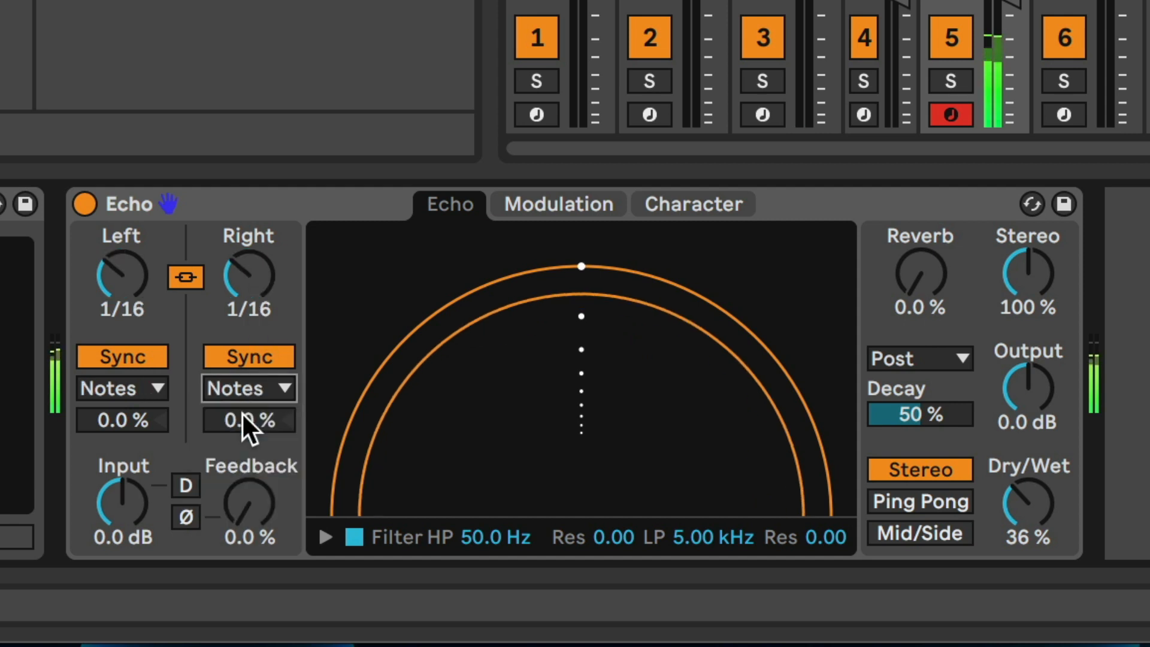
Step: Raise Echo's synced delay time to 1/4, and bring it down to 1/8
left_click(250, 277)
left_click_drag(251, 276, 250, 263)
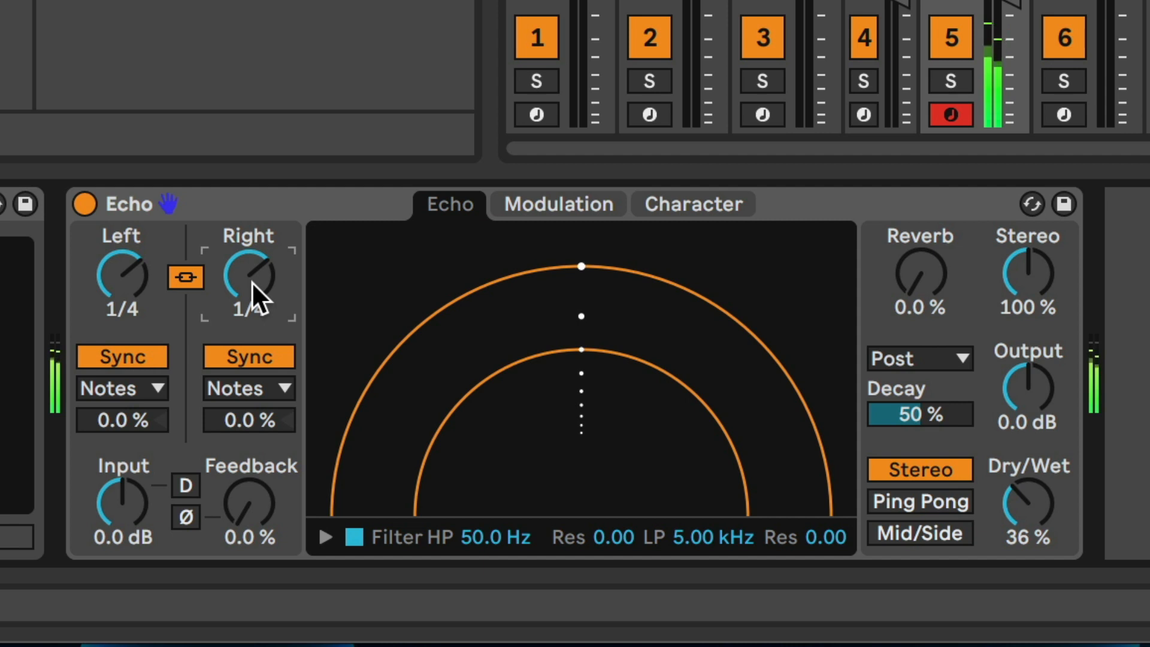
left_click_drag(250, 276, 252, 287)
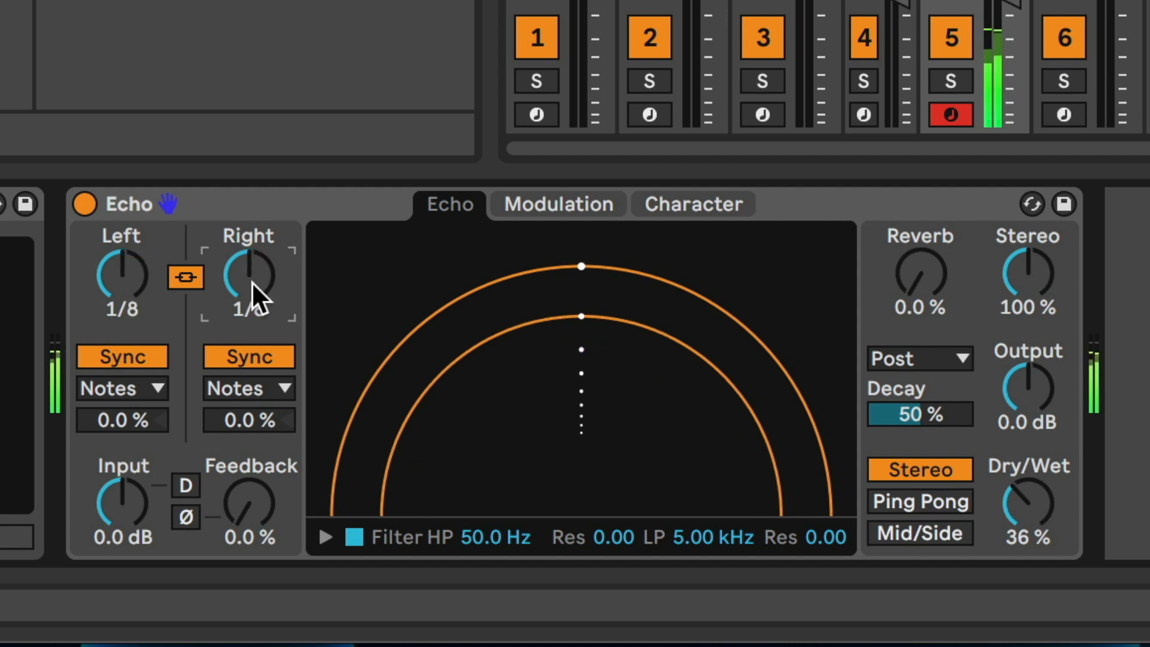
Step: Set Echo's Dry/Wet to 37% and its delay division type to Dotted
mouse_move(1028, 503)
left_mouse_down()
mouse_move(1028, 547)
mouse_move(1028, 492)
mouse_move(1028, 505)
left_mouse_up()
left_click(249, 275)
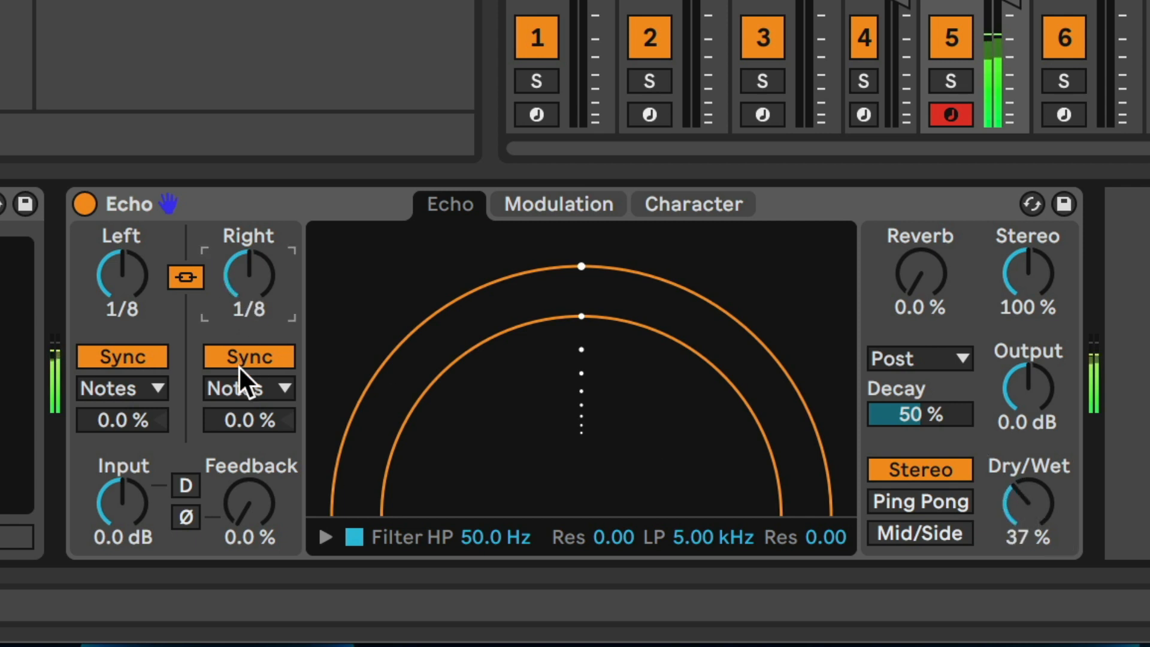
left_click(233, 387)
left_click(253, 471)
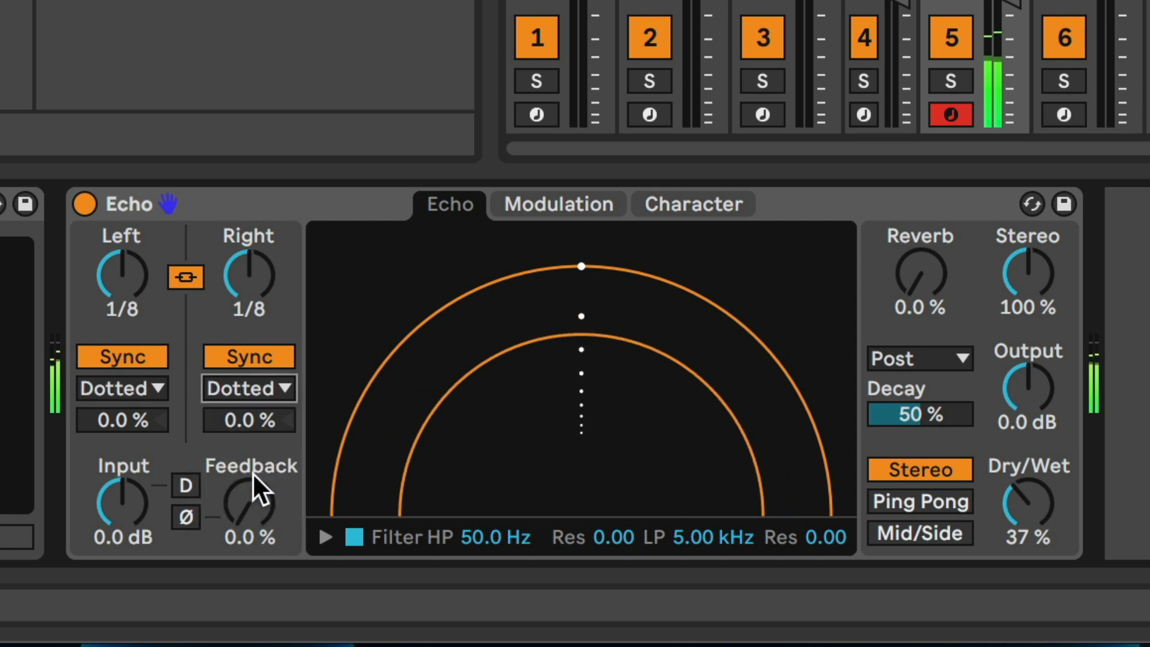
Step: Push Echo's Feedback up to 112%, and settle it at 51%
left_click(261, 505)
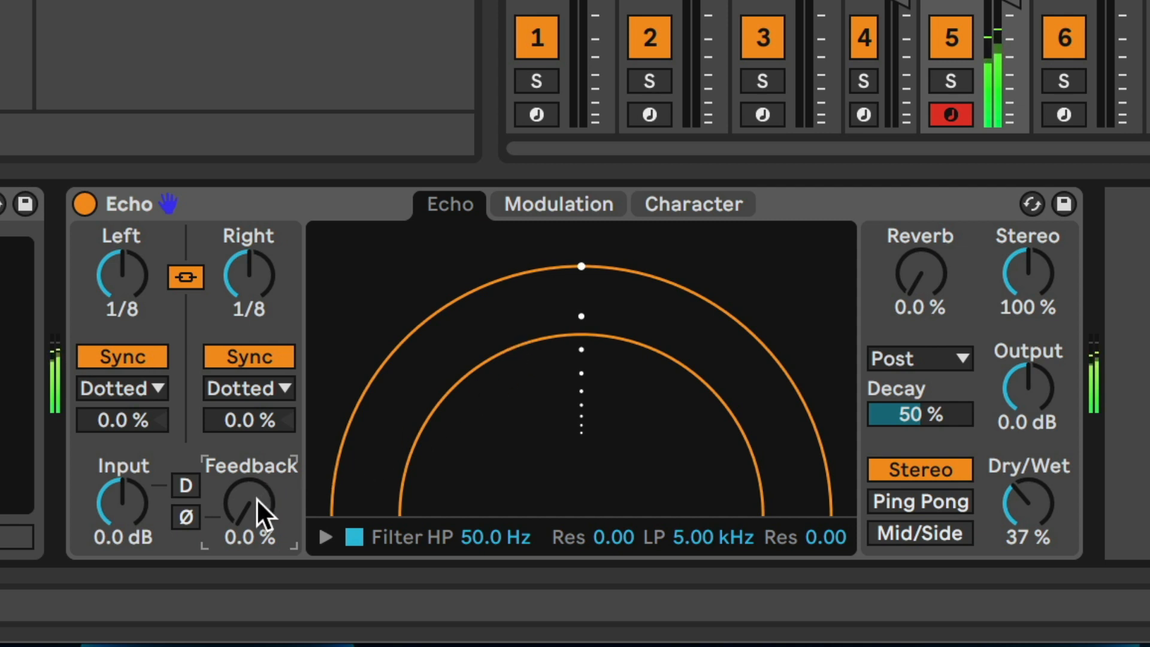
left_click_drag(256, 497, 256, 384)
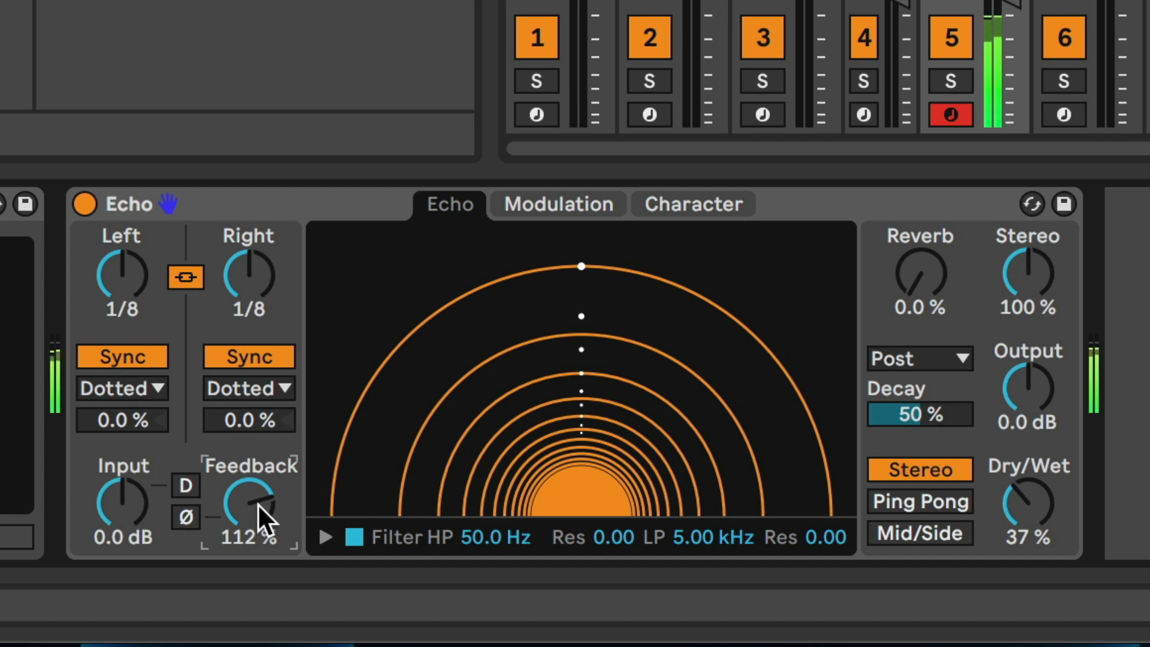
left_click_drag(258, 504, 257, 533)
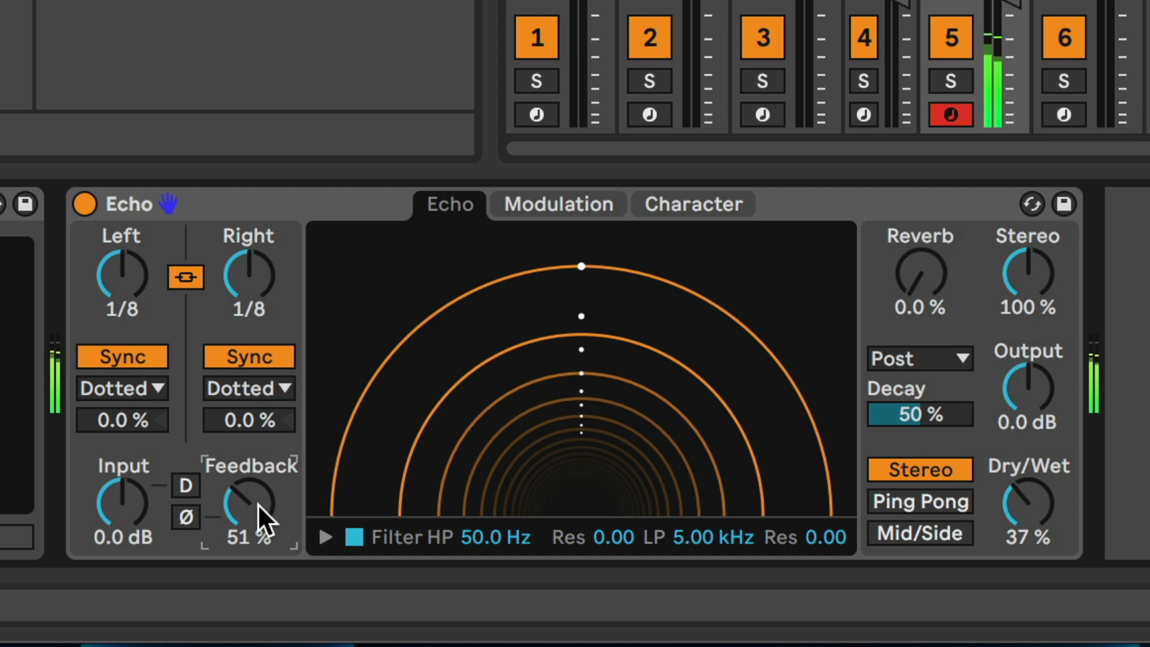
Step: Push Echo's Feedback up to 130%, and bring it back down
left_click_drag(251, 501, 251, 437)
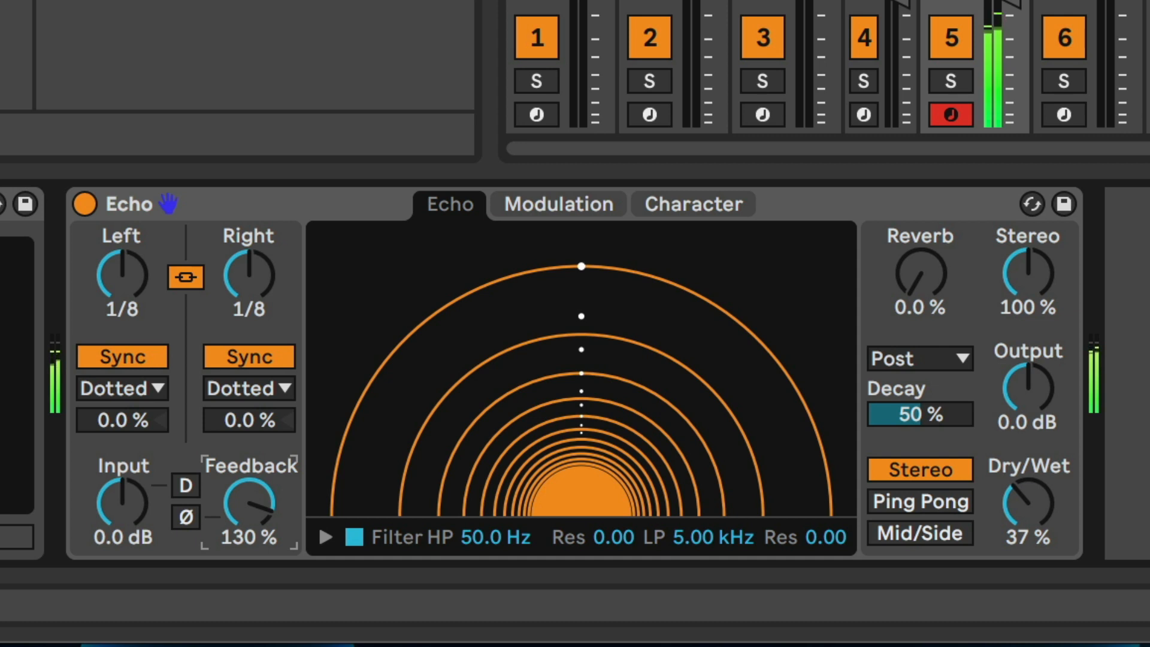
left_click_drag(251, 503, 251, 571)
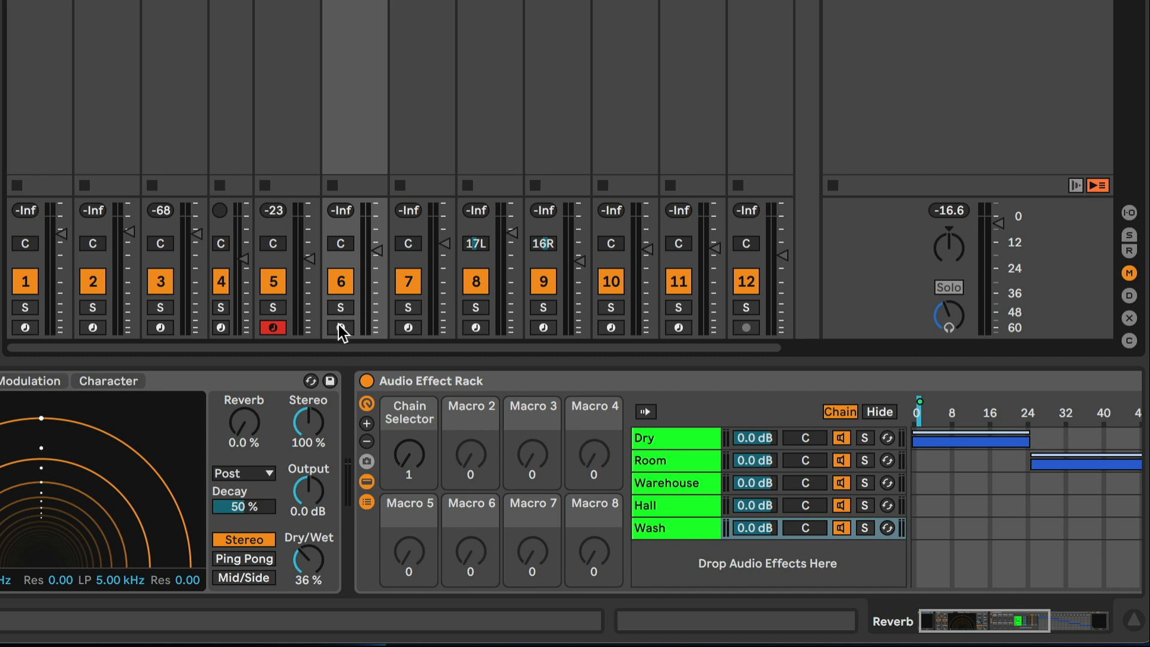
Step: Arm the Reverb track, set its rack's Chain Selector to 0 for the Dry chain, and start playback
left_click(340, 327)
left_click_drag(419, 448, 420, 464)
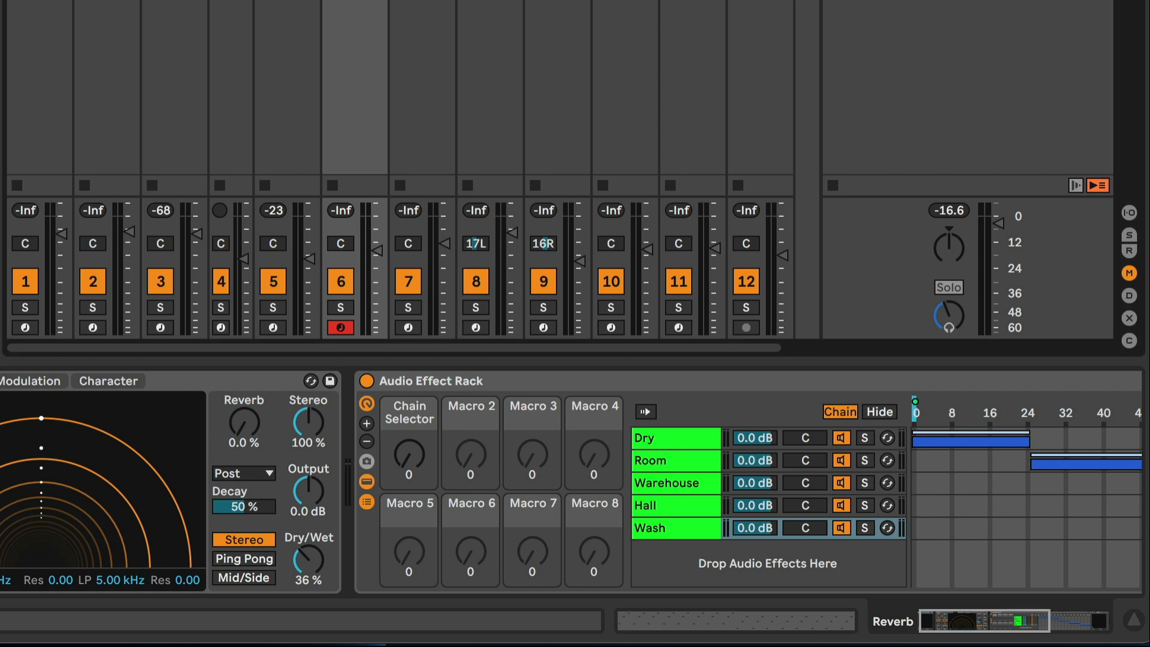
key("space")
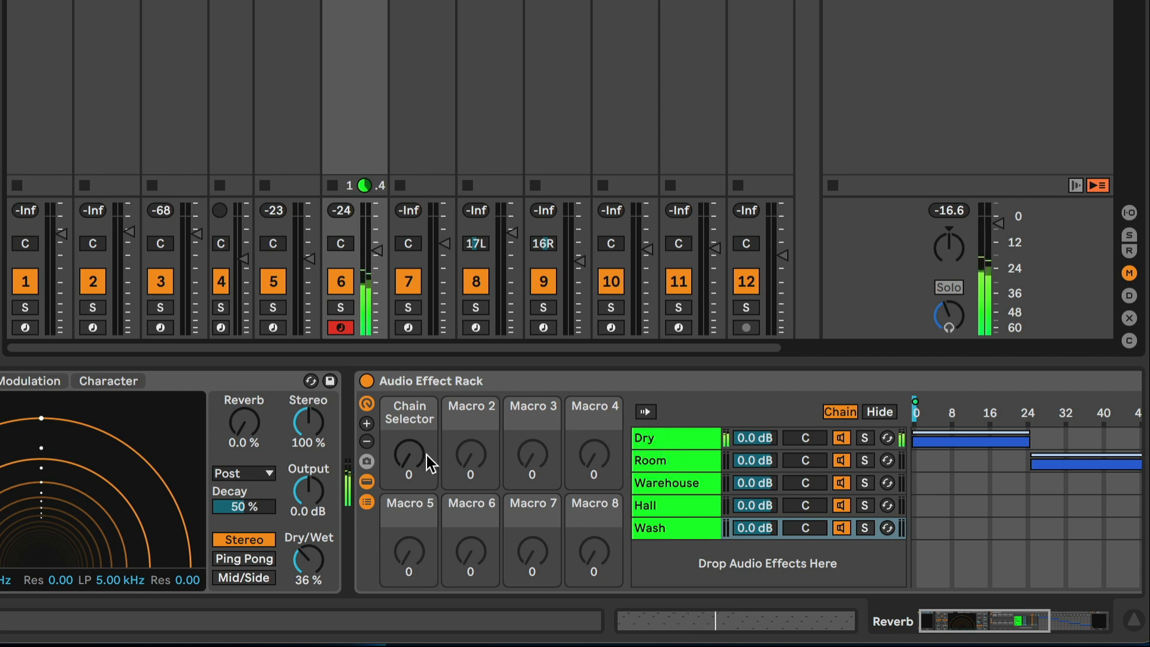
left_click(405, 456)
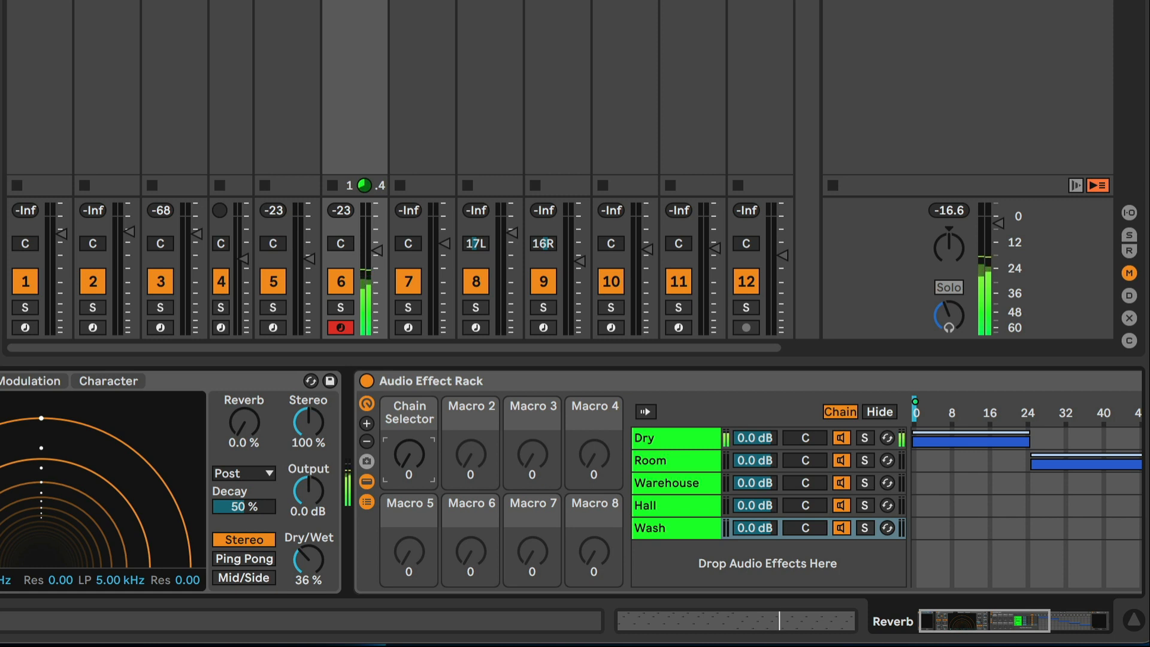
Step: Sweep the Chain Selector from Dry through Room, Warehouse at 58 and Hall, and return it to 0
mouse_move(405, 462)
left_mouse_down()
mouse_move(405, 443)
mouse_move(405, 476)
mouse_move(405, 454)
left_mouse_up()
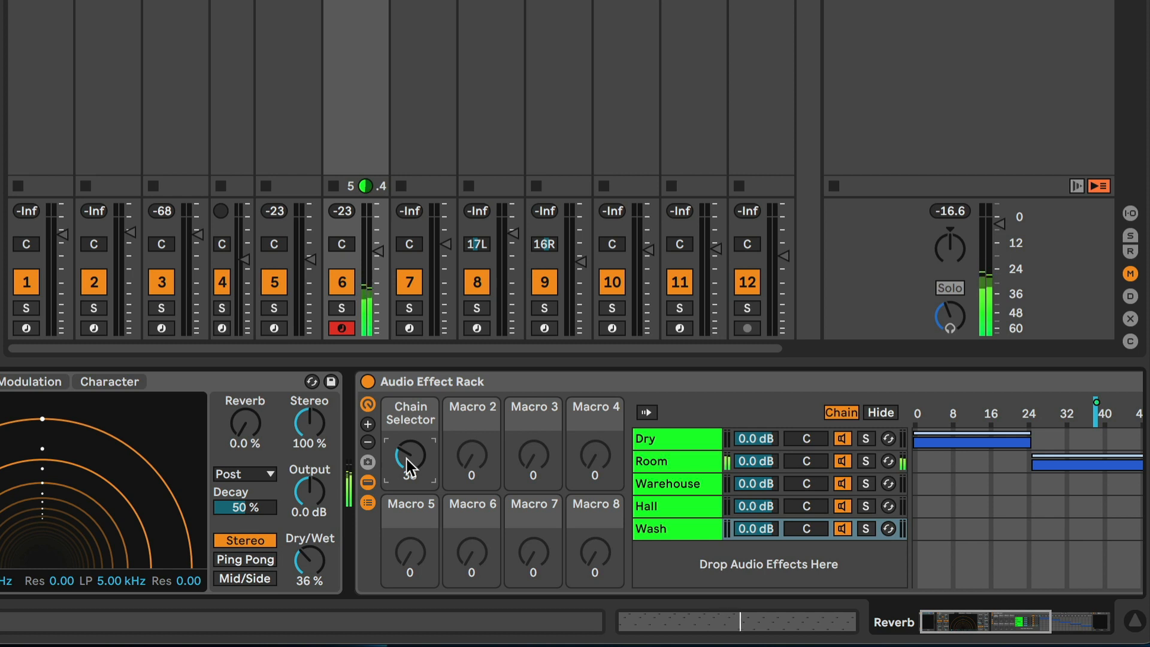
left_click_drag(404, 456, 404, 445)
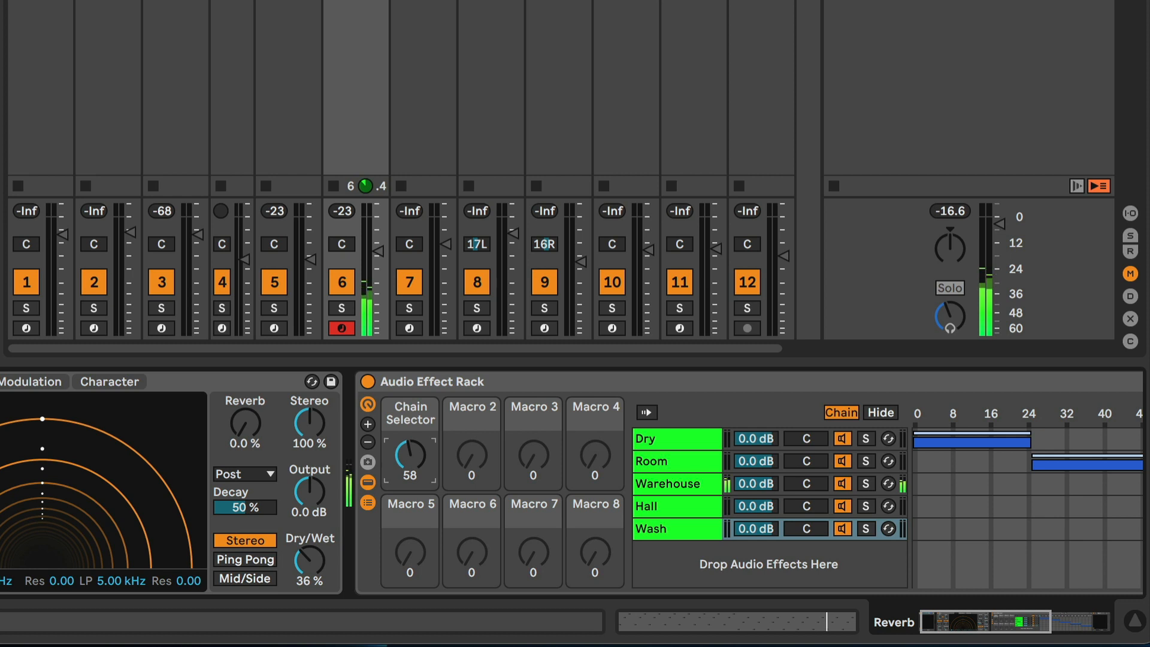
mouse_move(405, 458)
left_mouse_down()
mouse_move(404, 437)
mouse_move(404, 458)
left_mouse_up()
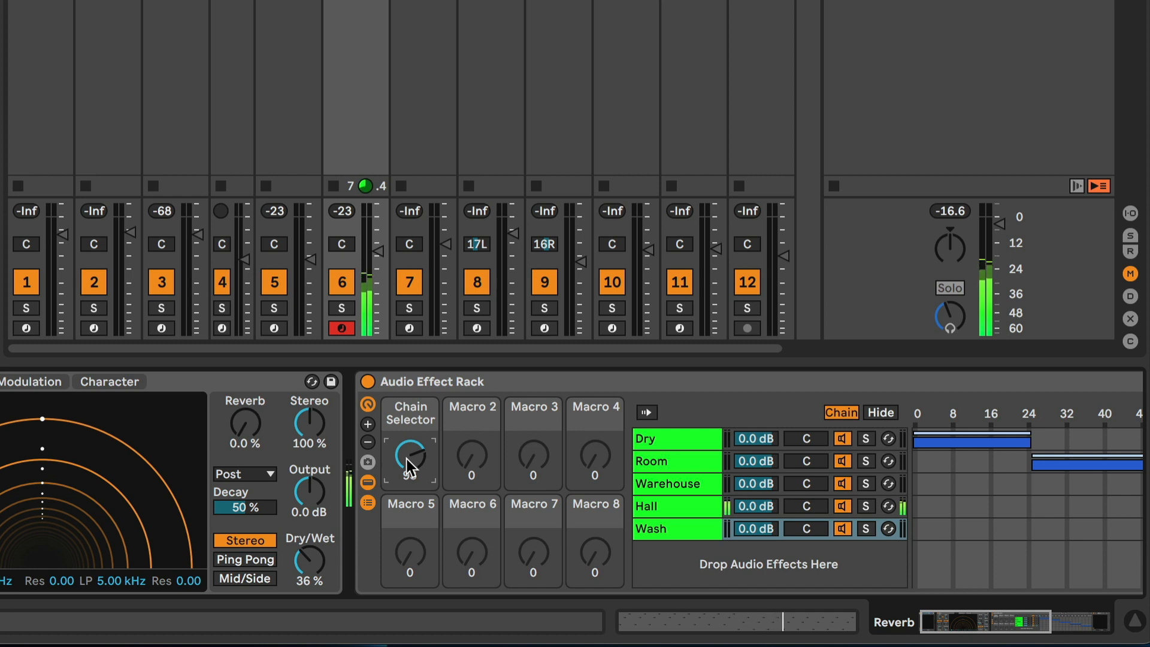
left_click_drag(408, 466, 407, 551)
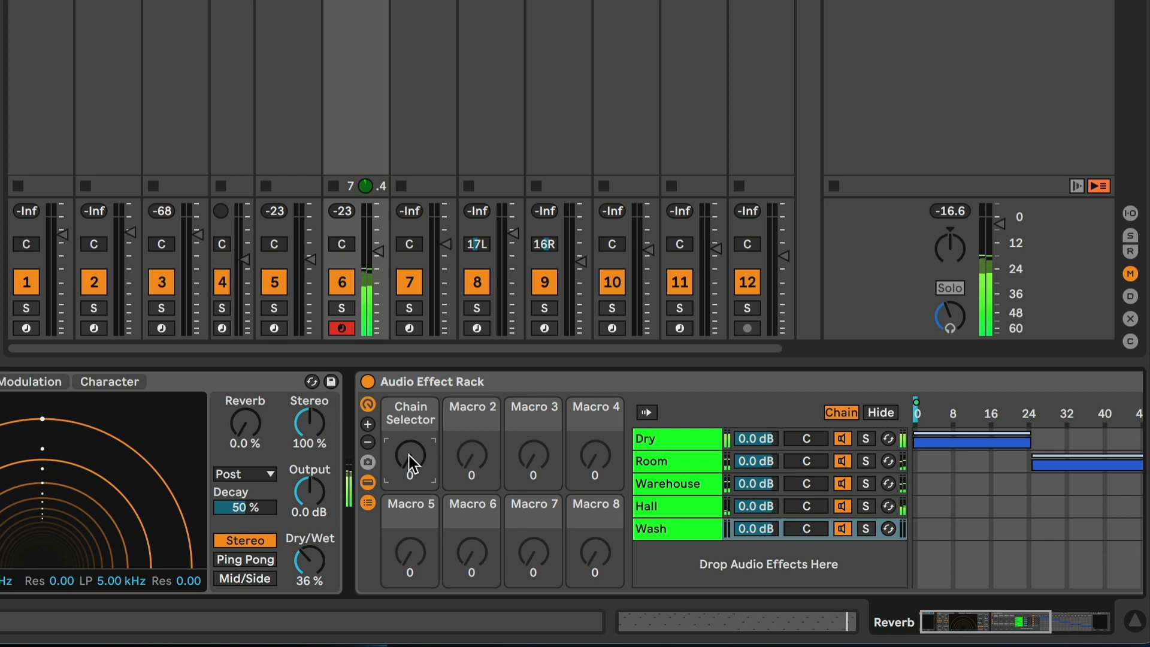
Step: Raise the Chain Selector to 61 for Warehouse, 89 for Hall and 126 for Wash, and reset it to 0
mouse_move(409, 463)
left_mouse_down()
mouse_move(410, 444)
mouse_move(408, 454)
left_mouse_up()
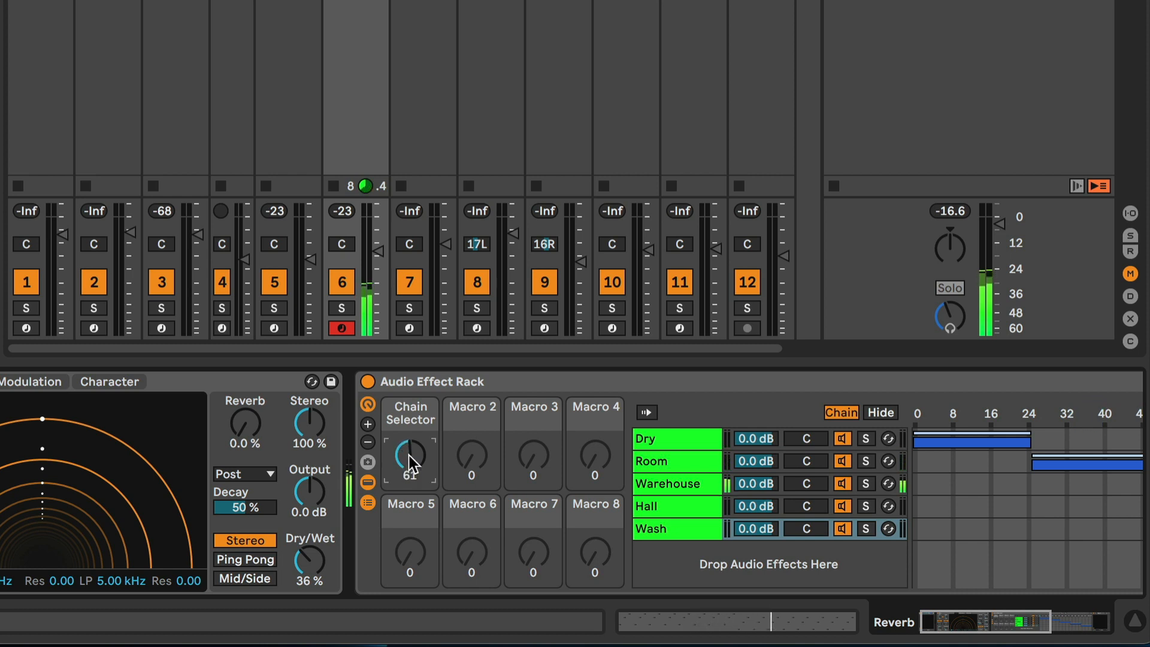
mouse_move(409, 456)
left_mouse_down()
mouse_move(408, 439)
mouse_move(407, 454)
left_mouse_up()
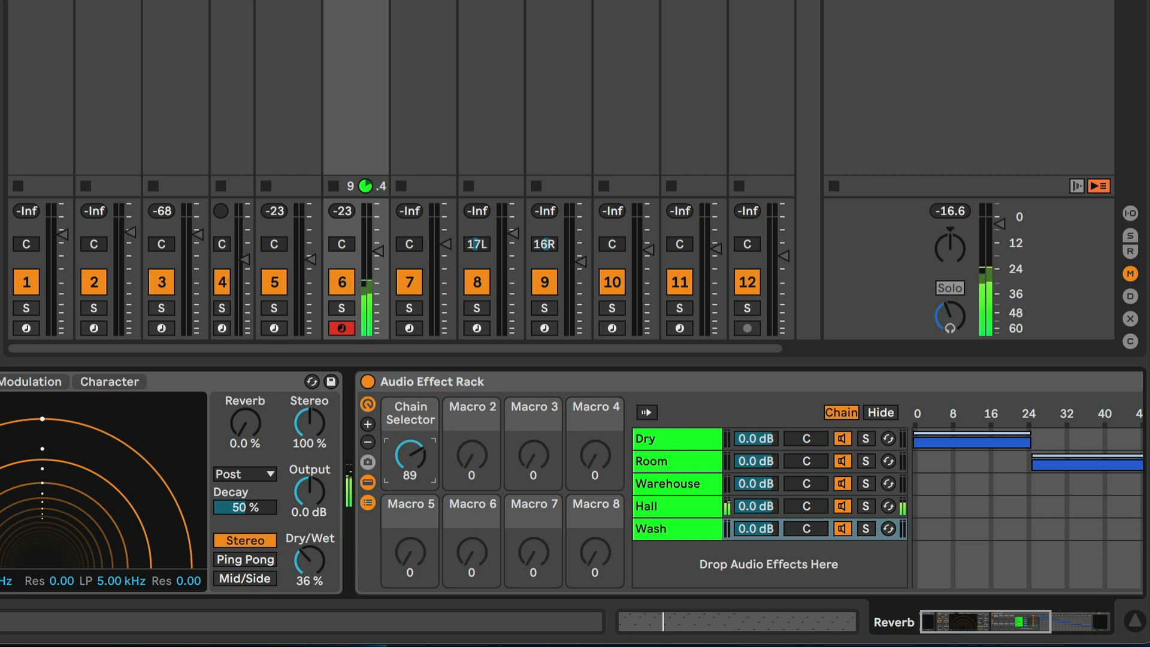
mouse_move(409, 456)
left_mouse_down()
mouse_move(409, 434)
mouse_move(408, 455)
left_mouse_up()
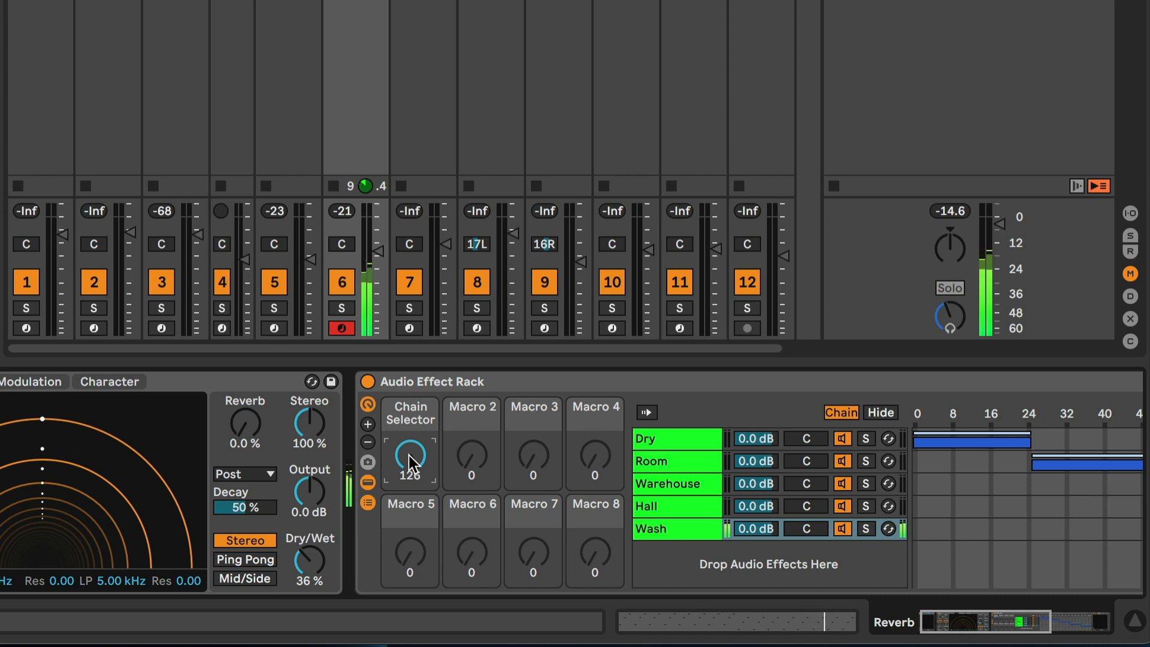
left_click_drag(410, 463, 410, 542)
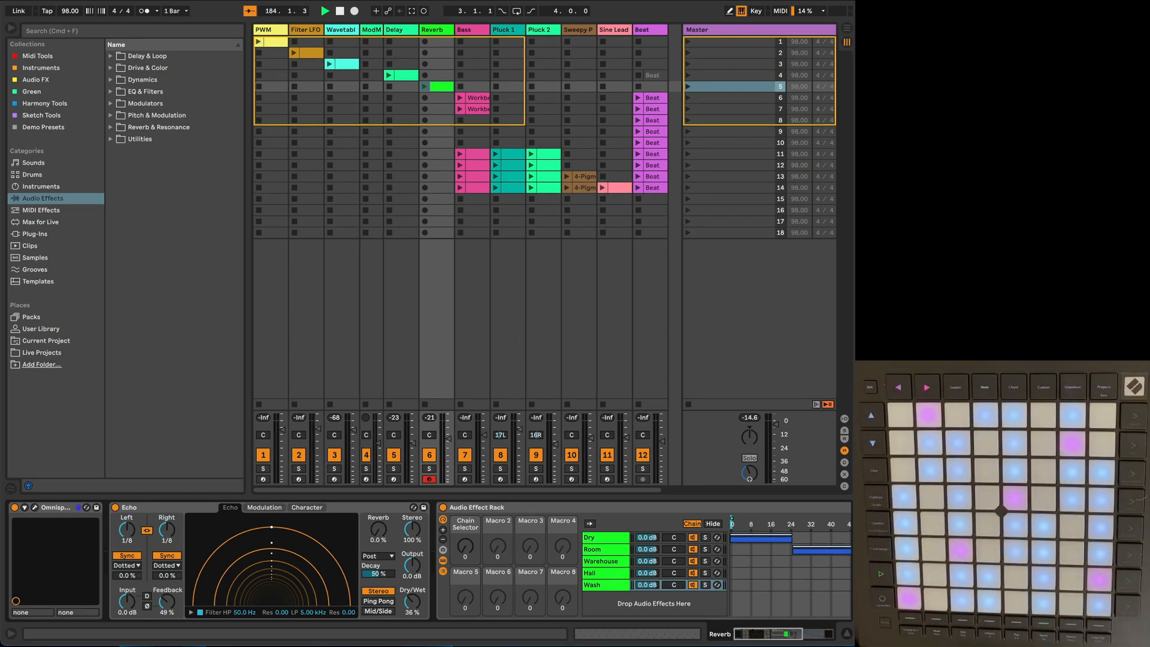
Step: Arm the Bass, Pluck 1, Pluck 2, Sweepy Pad and Sine Lead tracks in turn to audition their sounds
left_click(473, 31)
left_click(465, 479)
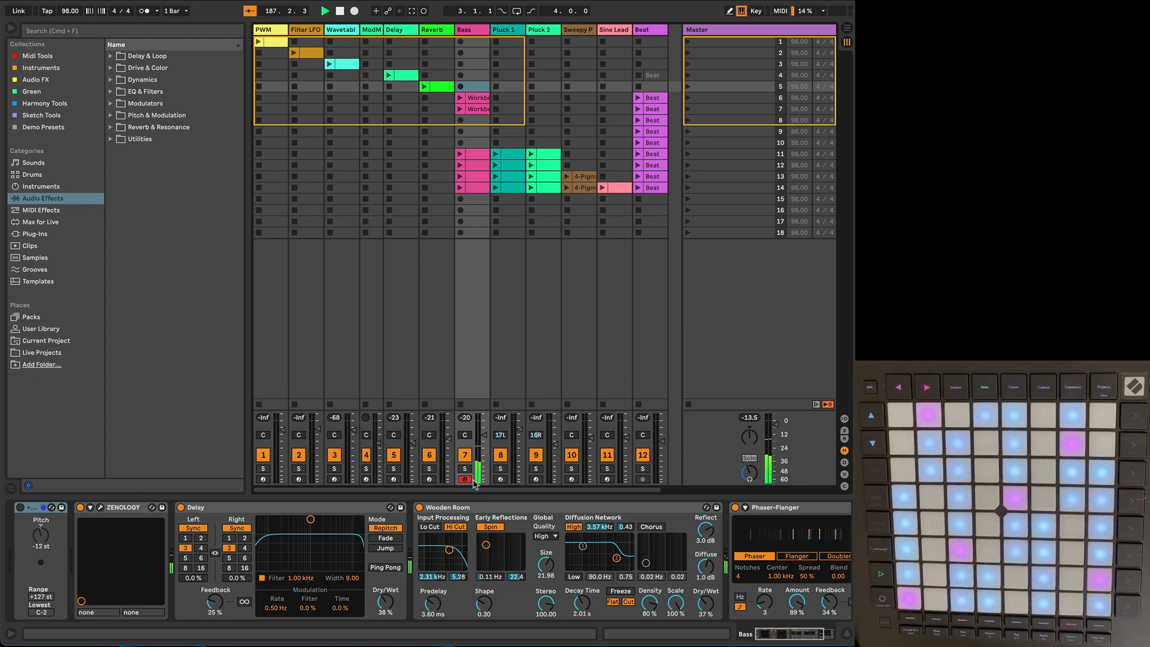
left_click(501, 479)
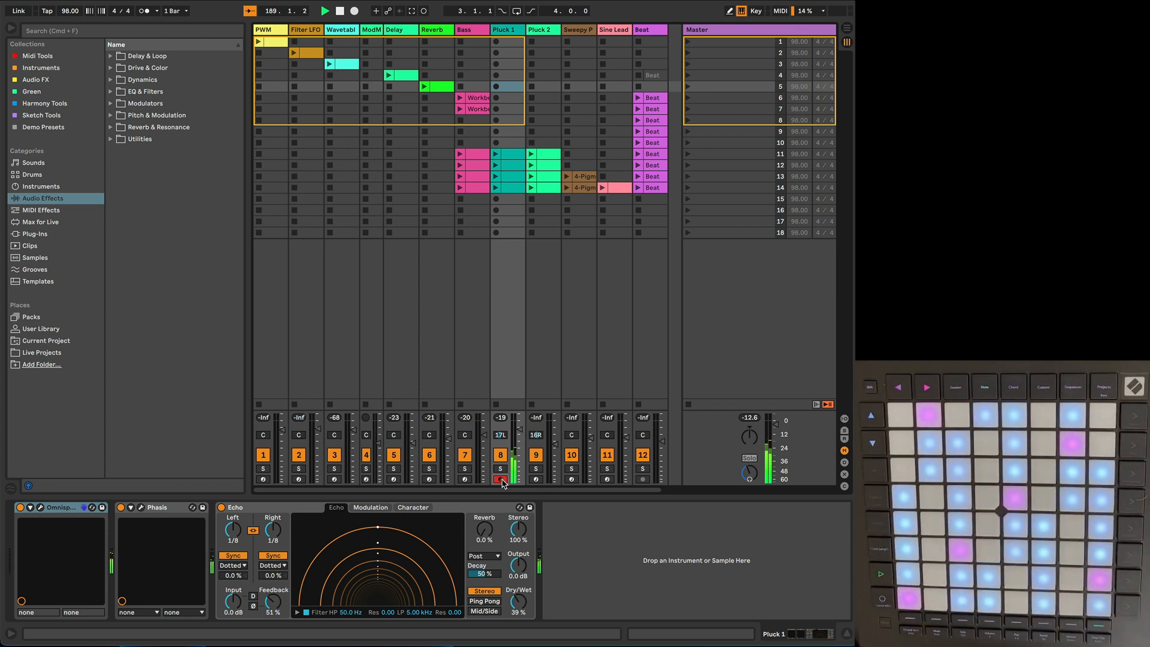
left_click(536, 480)
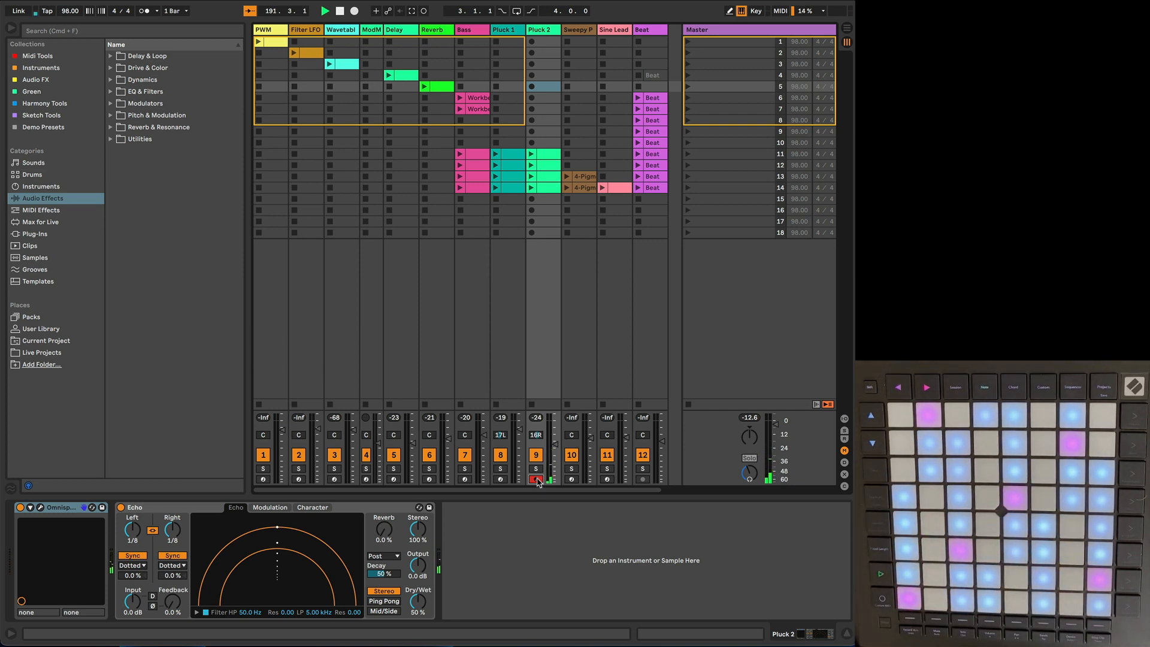
left_click(571, 480)
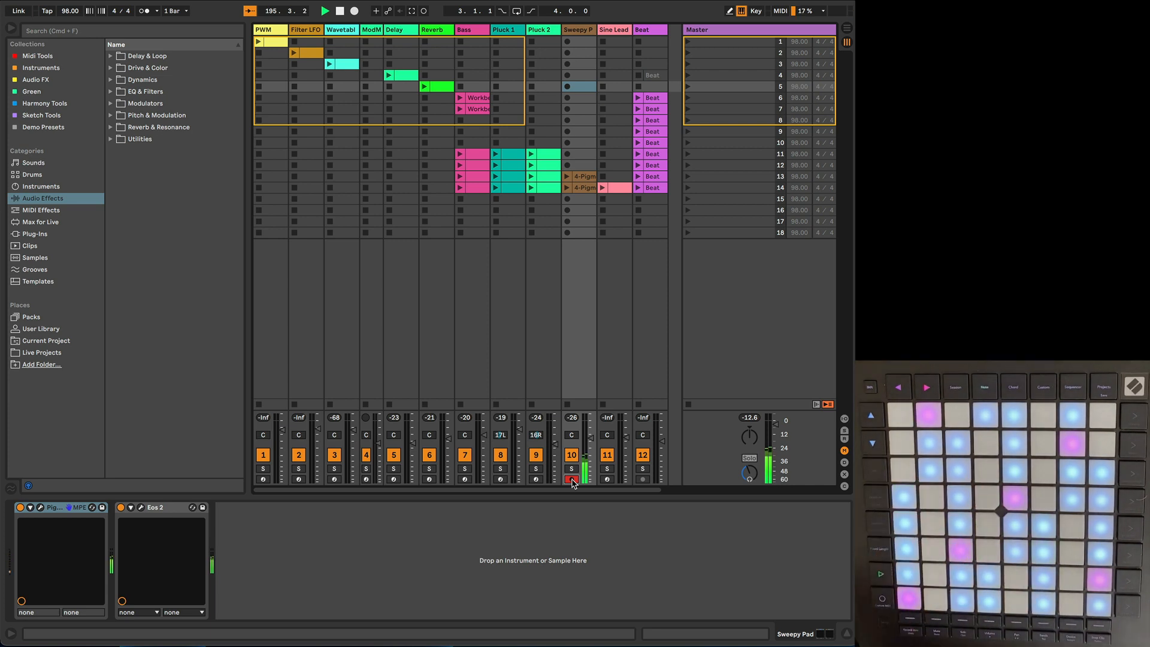
left_click(608, 479)
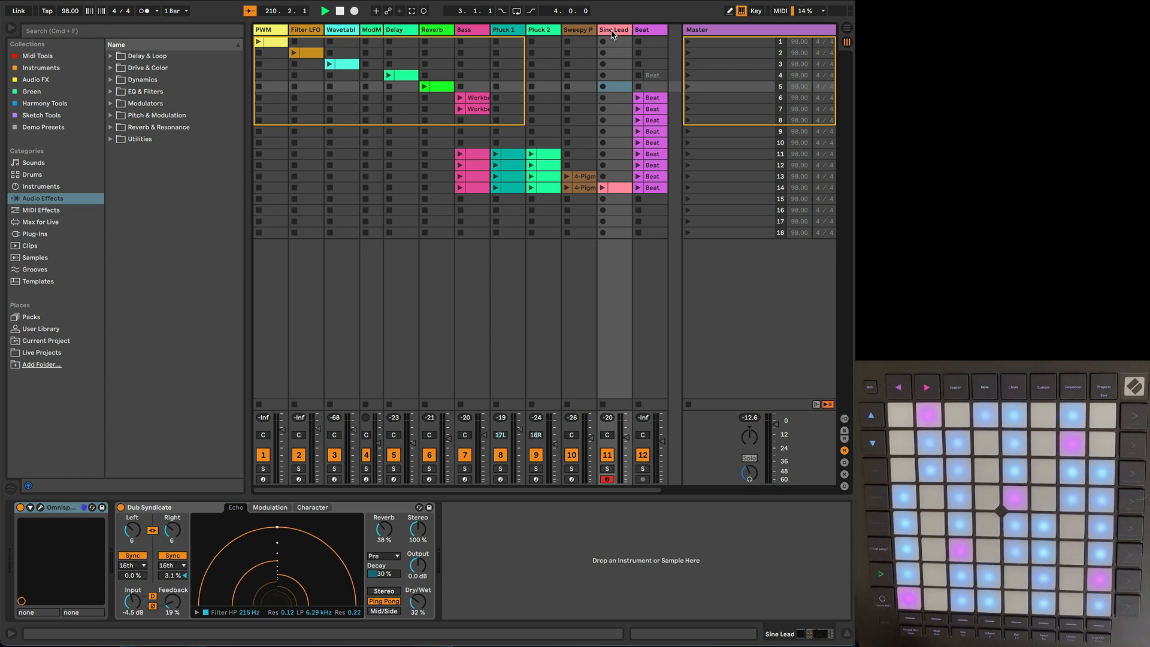
Step: Open the Bass track's Workbench clip in scene 6 for note editing, and arm the Bass track
left_click(472, 31)
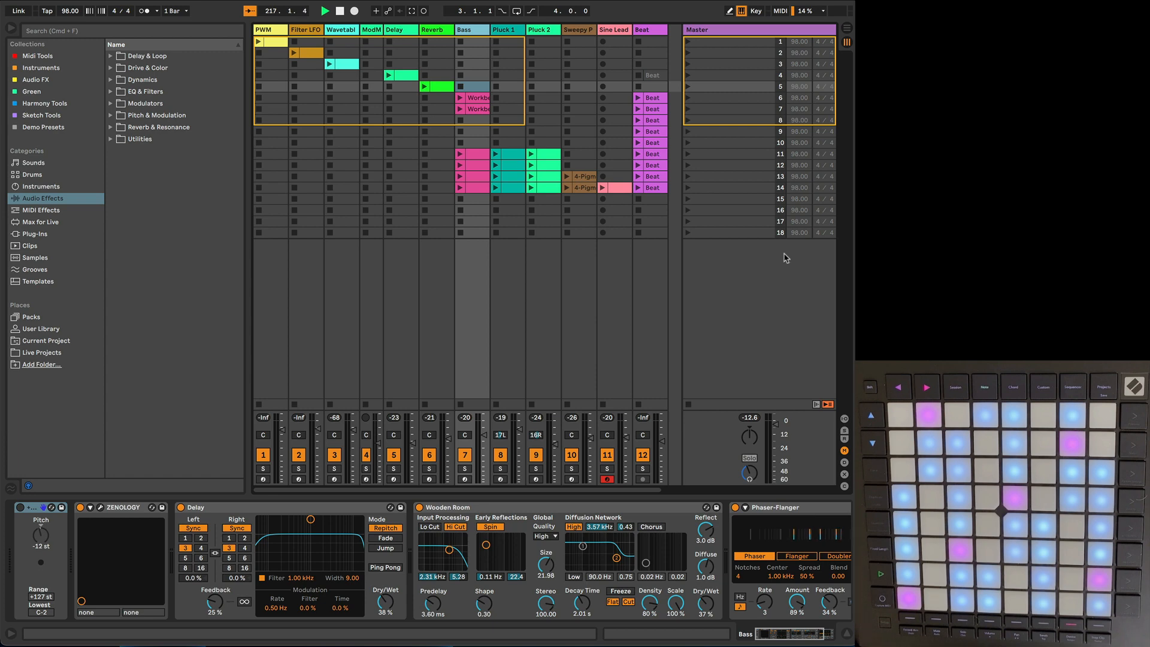
left_click(477, 98)
double_click(473, 101)
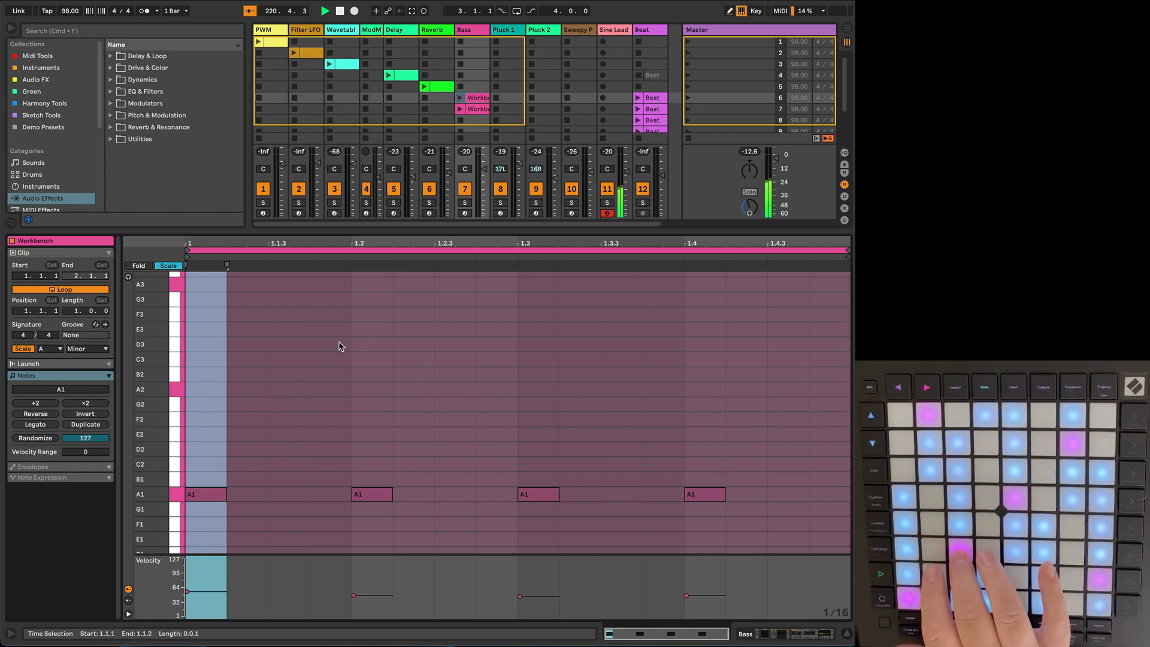
left_click(465, 214)
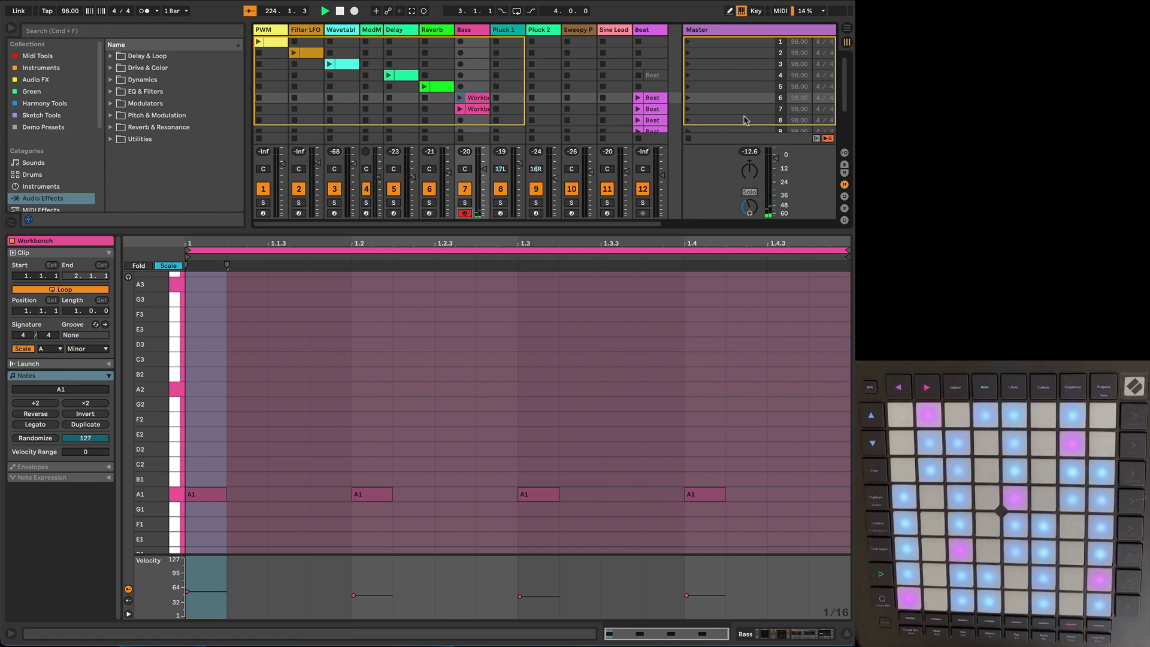
Step: Launch scene 6 with the bass and beat clips, and place the insert marker at 1.4.1 in the Workbench clip
left_click(688, 101)
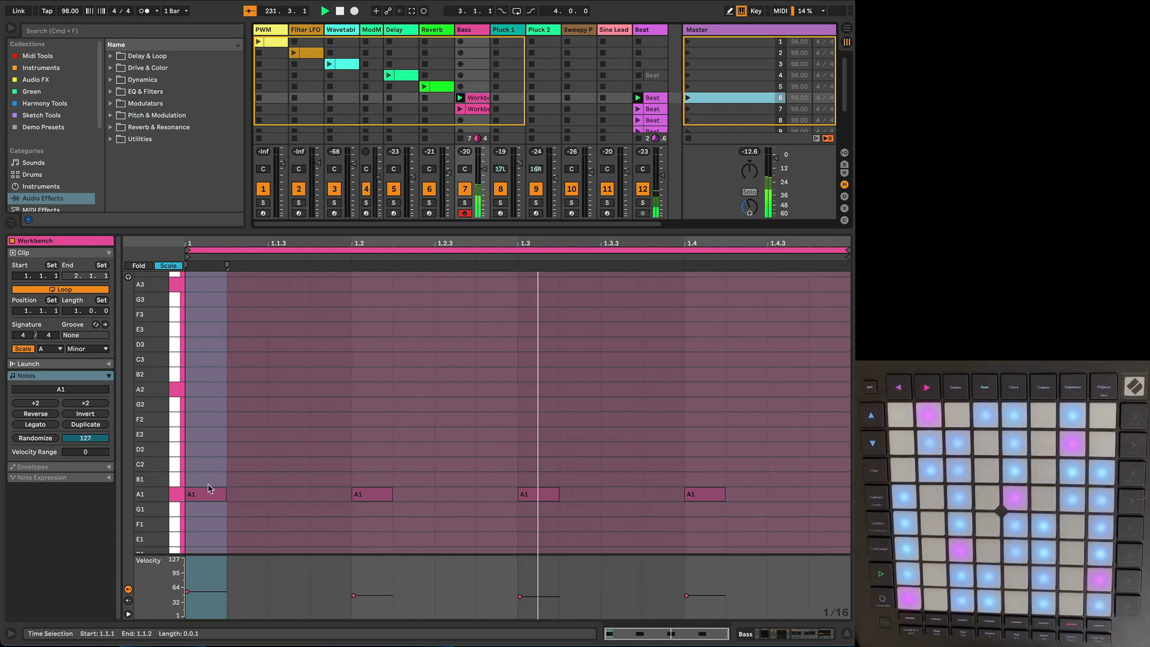
left_click(683, 507)
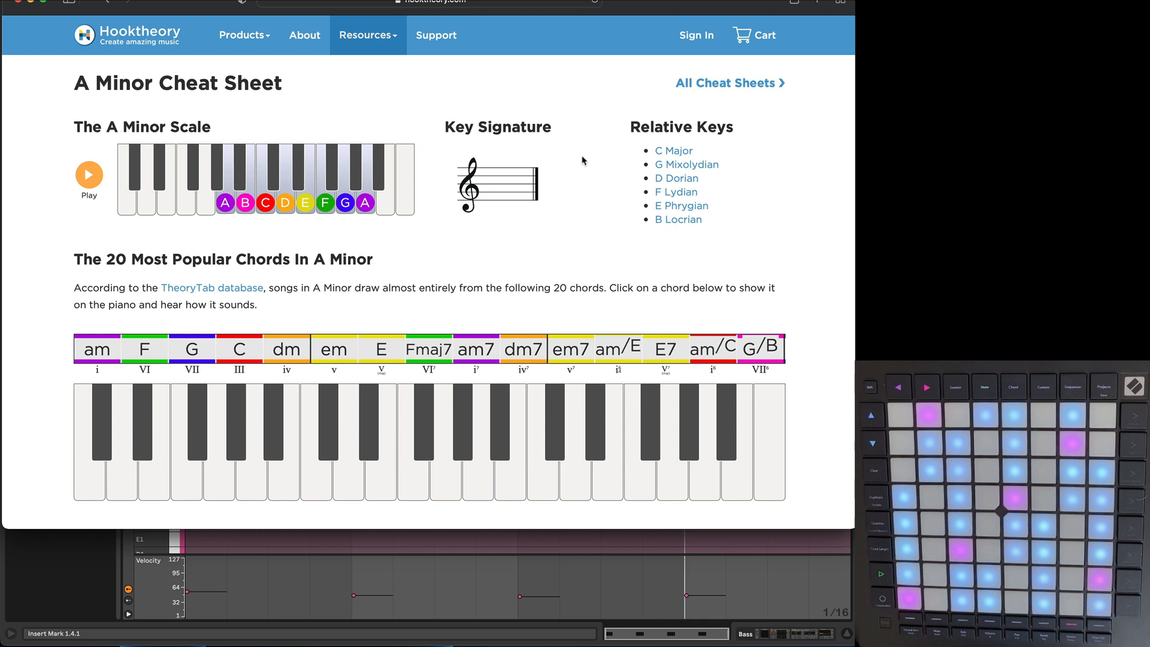
Step: Open Hooktheory's A Minor cheat sheet from the cheat sheet index, and switch back to Ableton Live
left_click(717, 82)
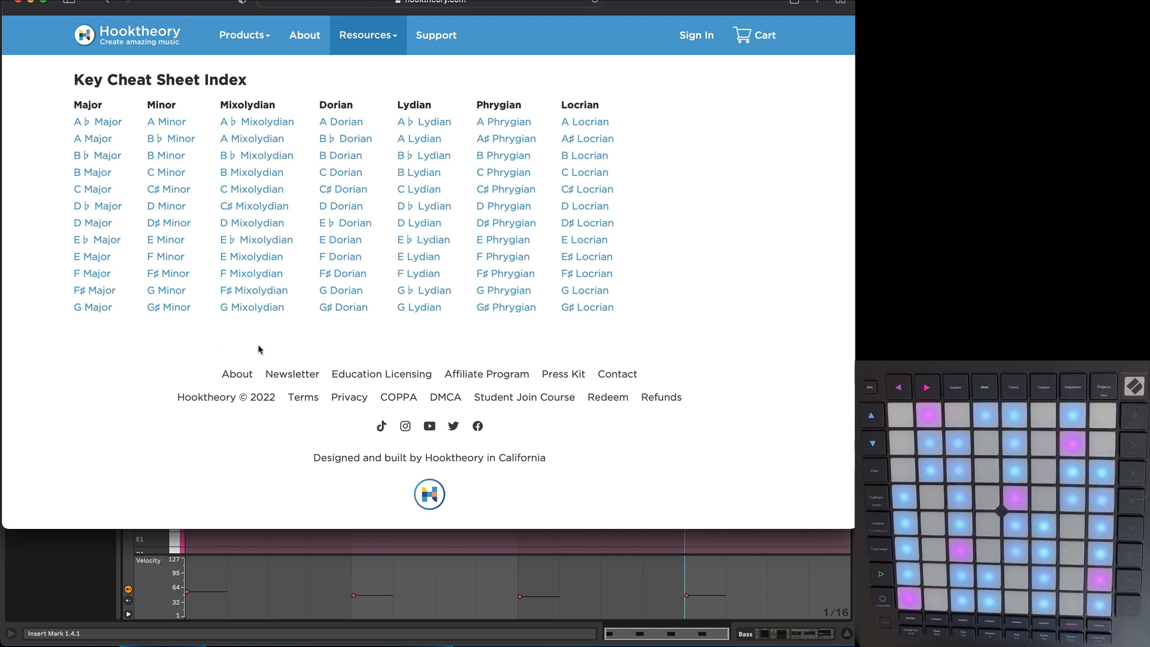
left_click(167, 127)
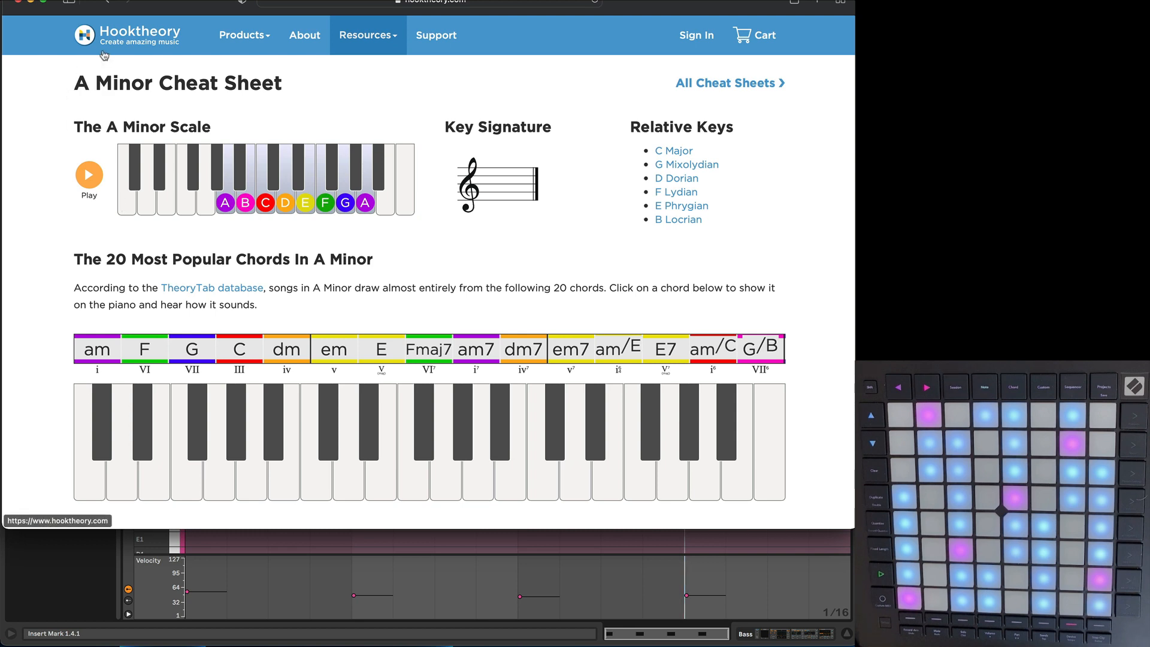
key("ctrl+Up")
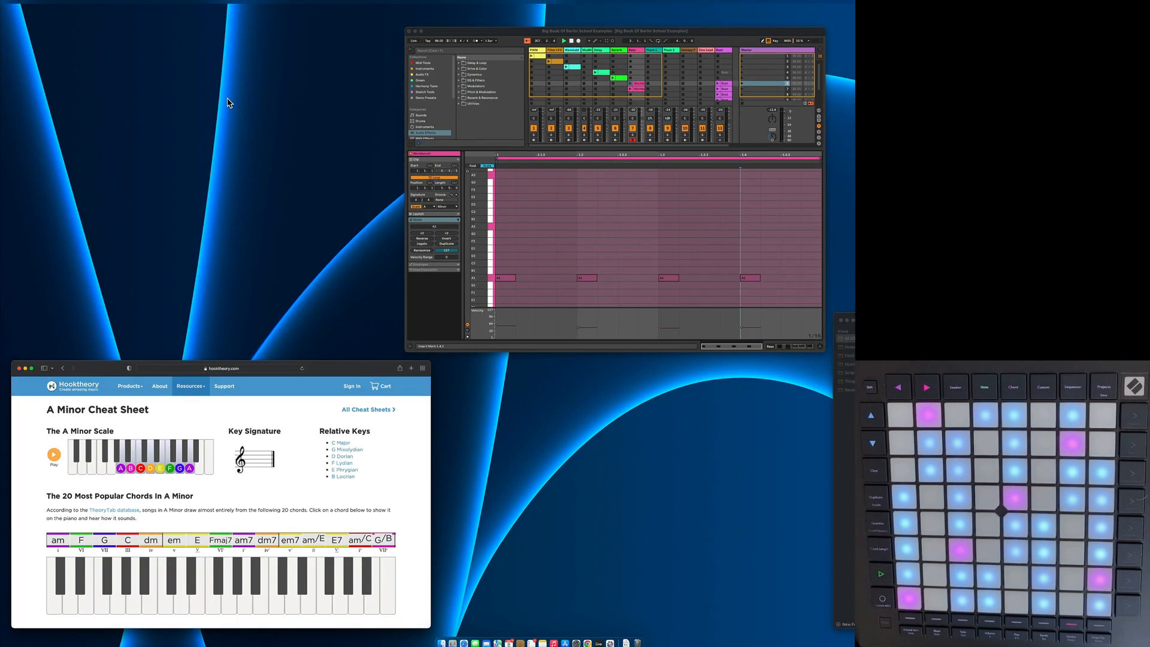
left_click(561, 221)
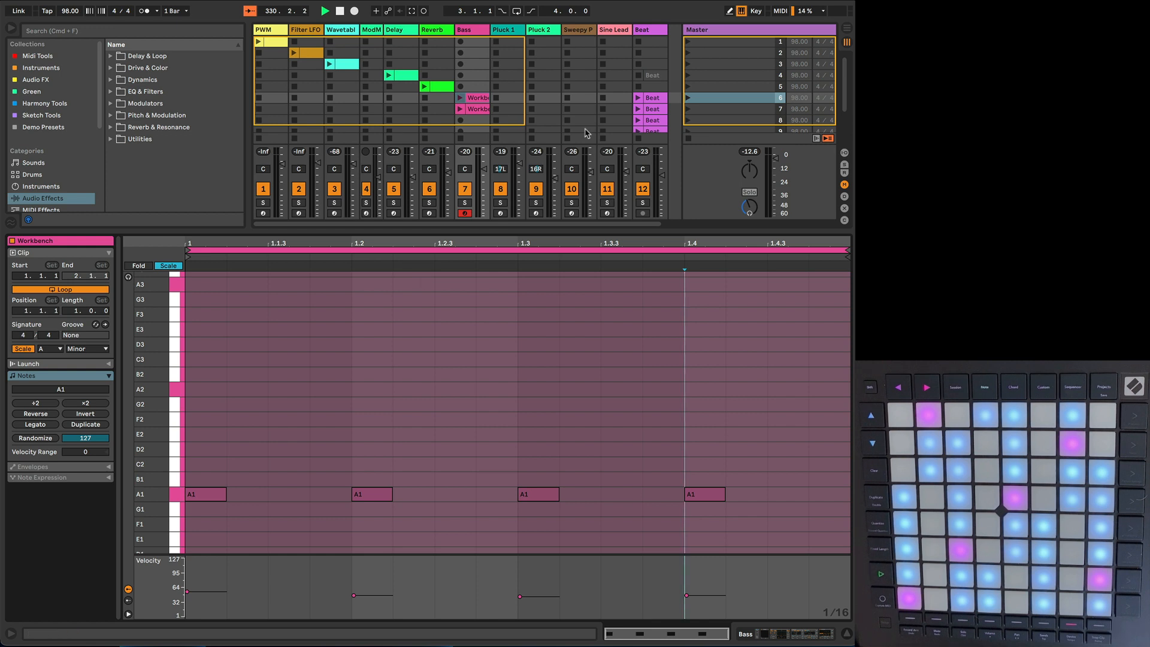
Step: Launch scene 6 again, and select the first, third and fourth A1 notes of the Workbench clip in turn
left_click(688, 98)
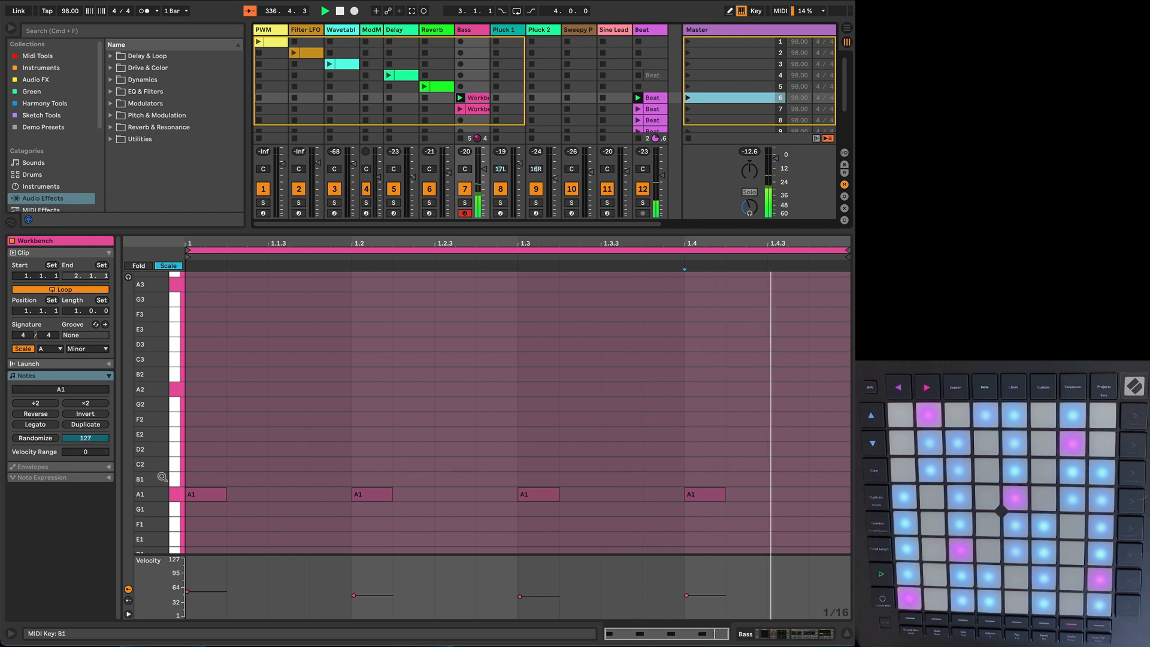
left_click(210, 497)
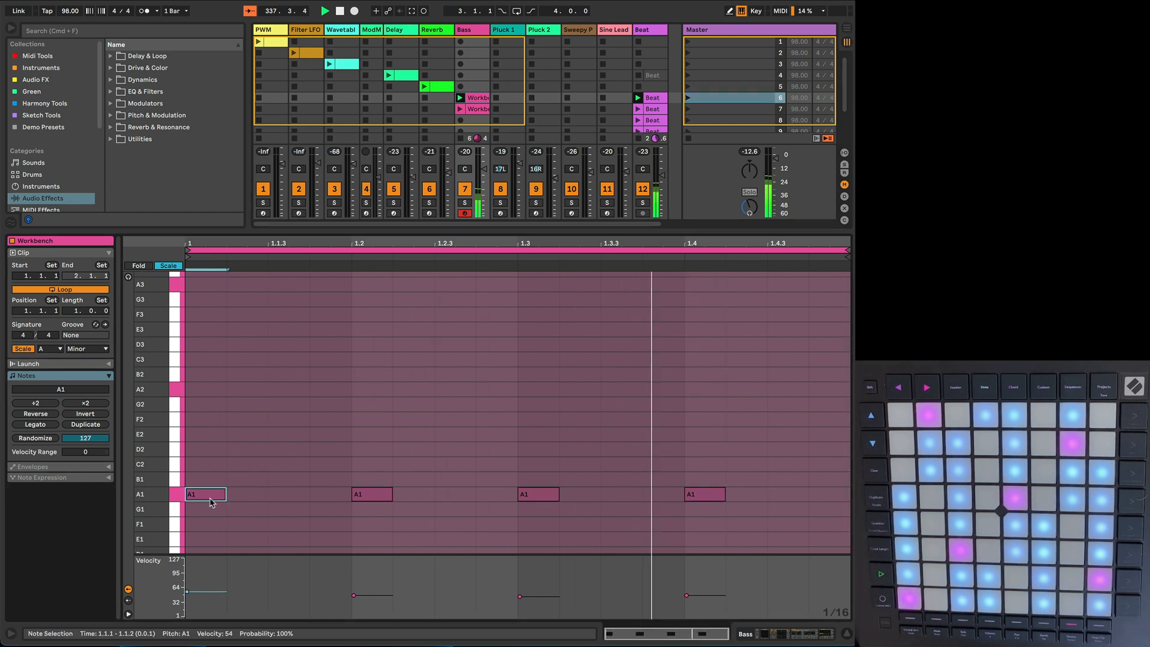
left_click(538, 496)
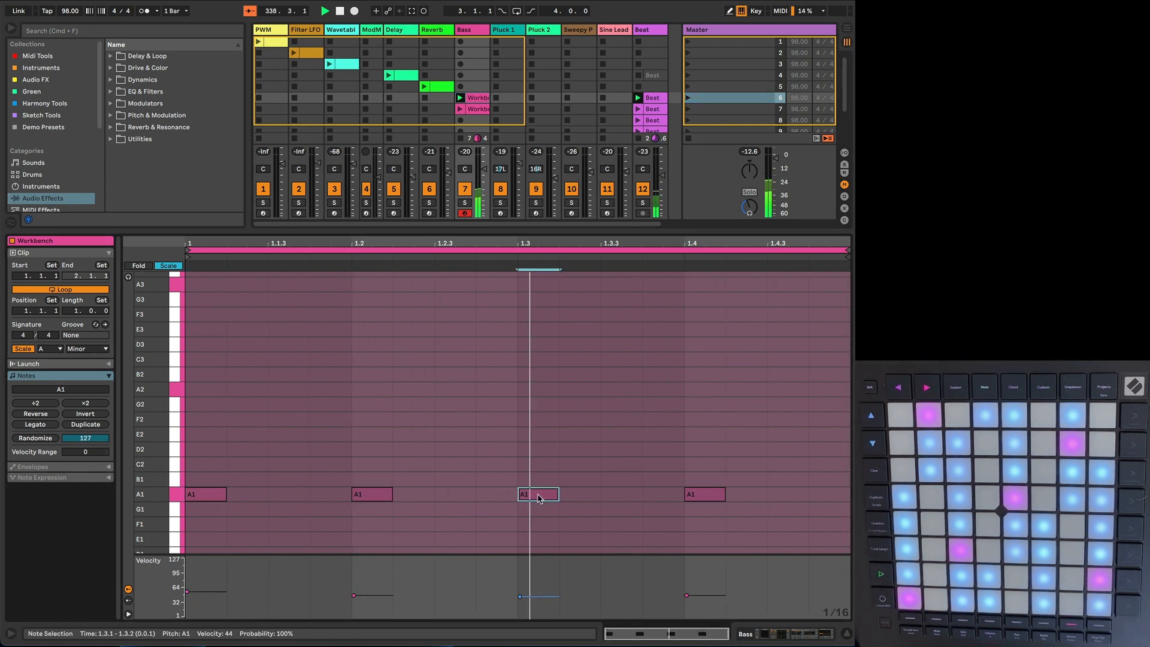
left_click(707, 502)
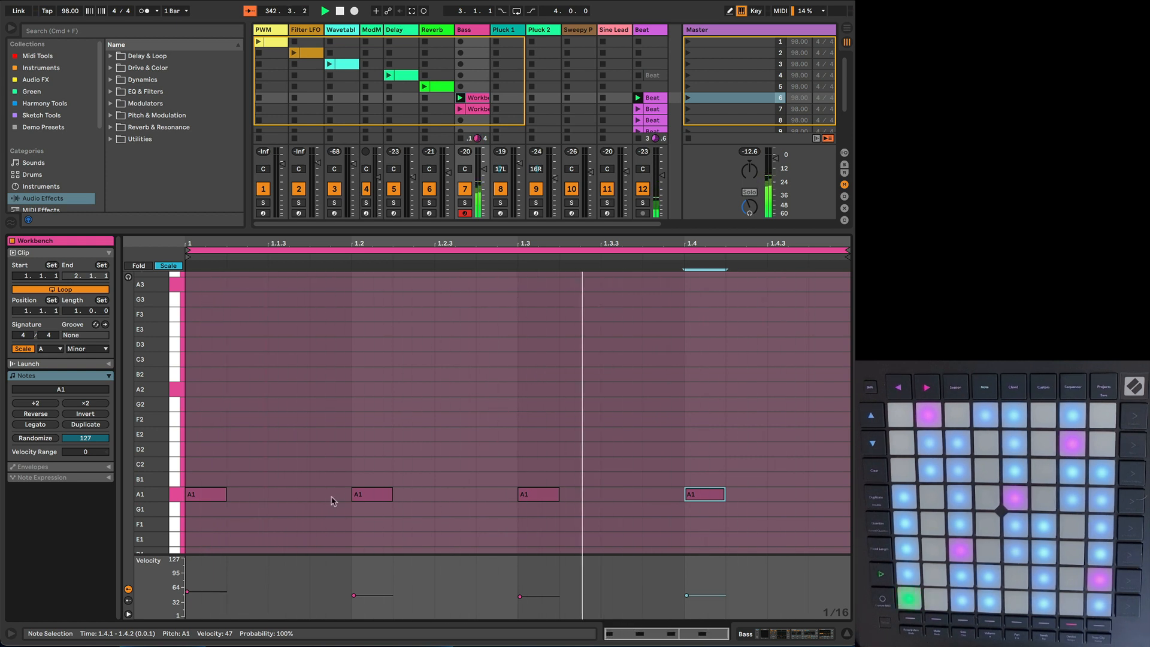
Step: Move the second A1 bass note one sixteenth earlier to 1.1.4, and the fourth two sixteenths later to 1.4.3
left_click(372, 495)
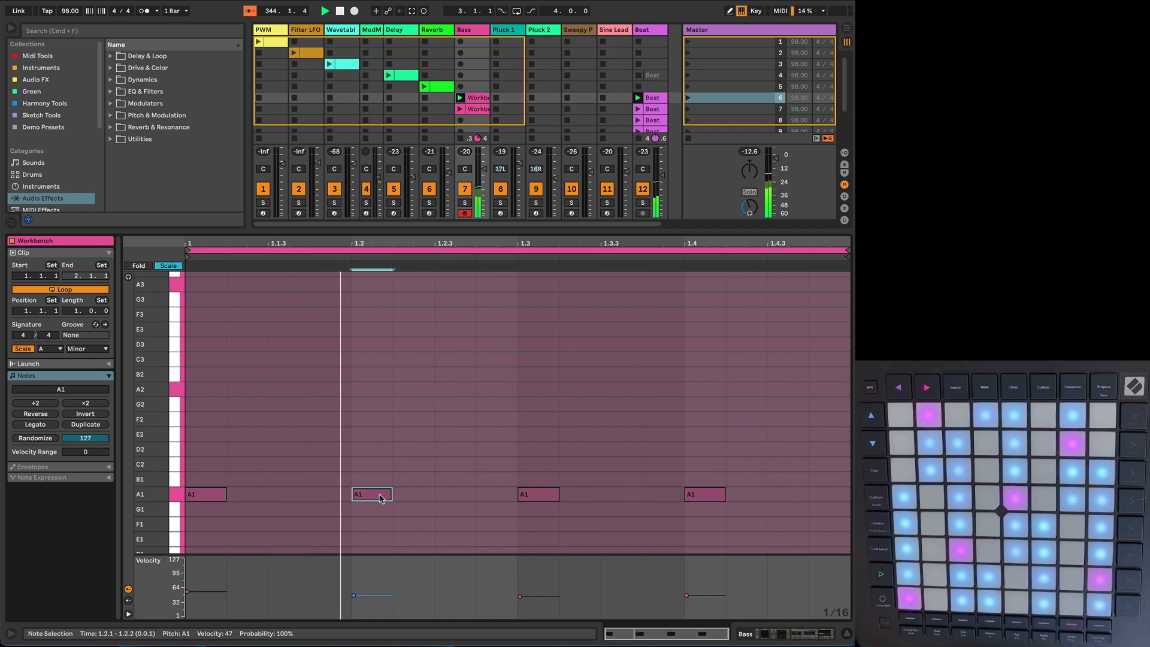
key("Left")
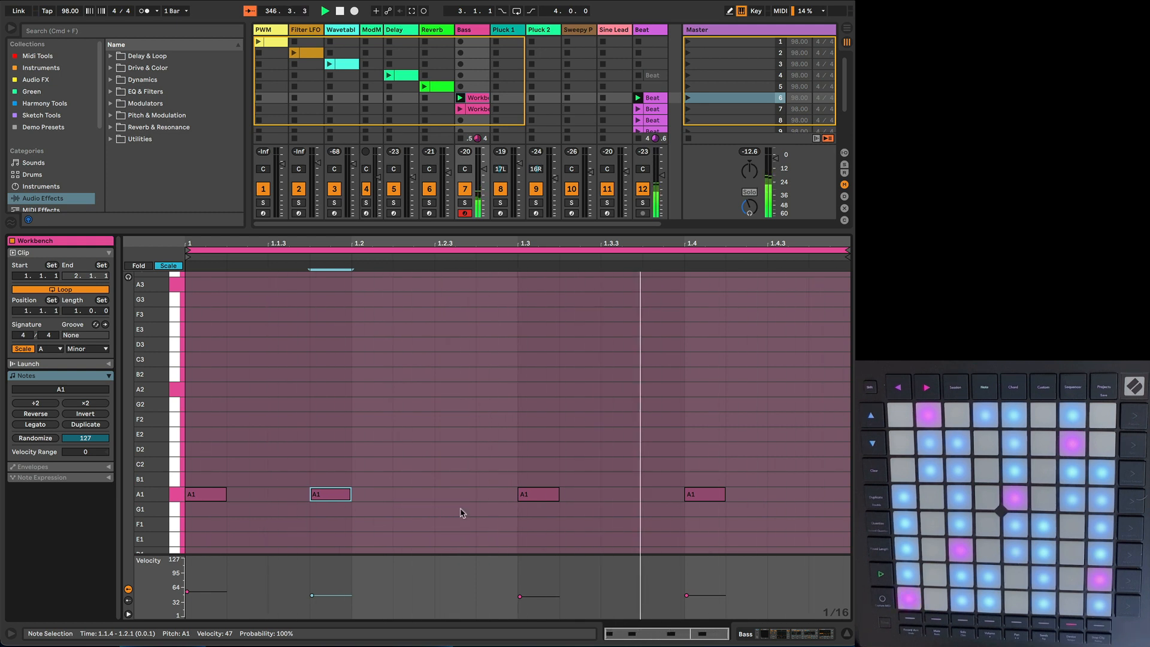
left_click(695, 495)
key("Right")
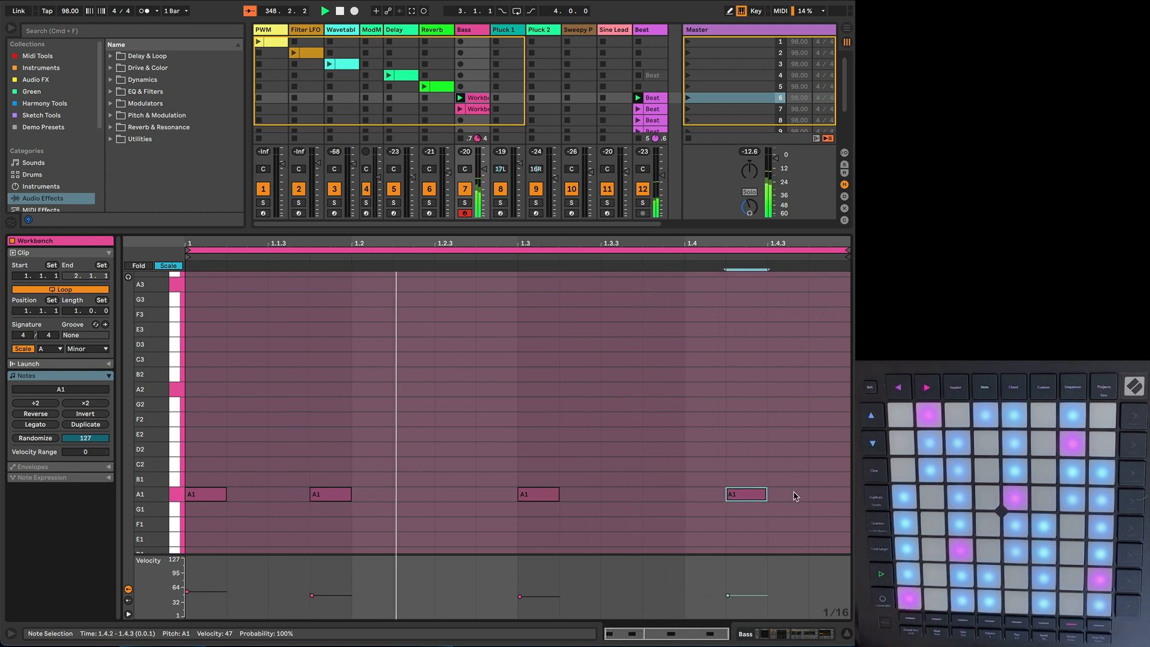
key("Right")
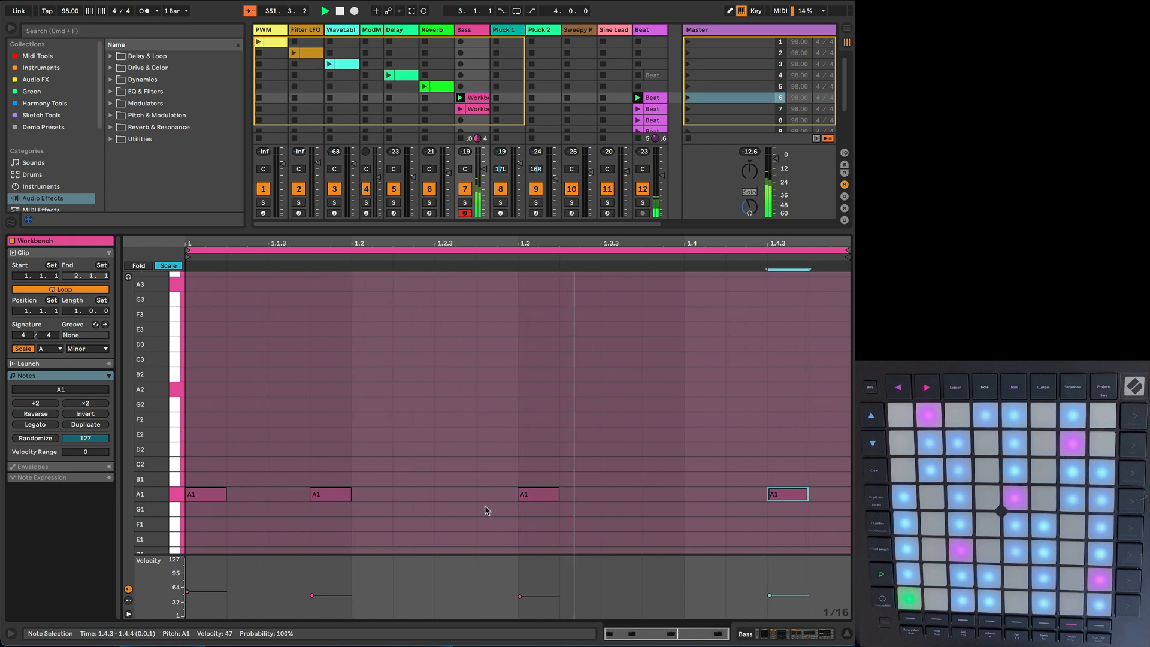
Step: Add an A2 note at 1.2.4 in the Workbench clip with velocity 71, and set the first A1 note's velocity to 93
double_click(496, 393)
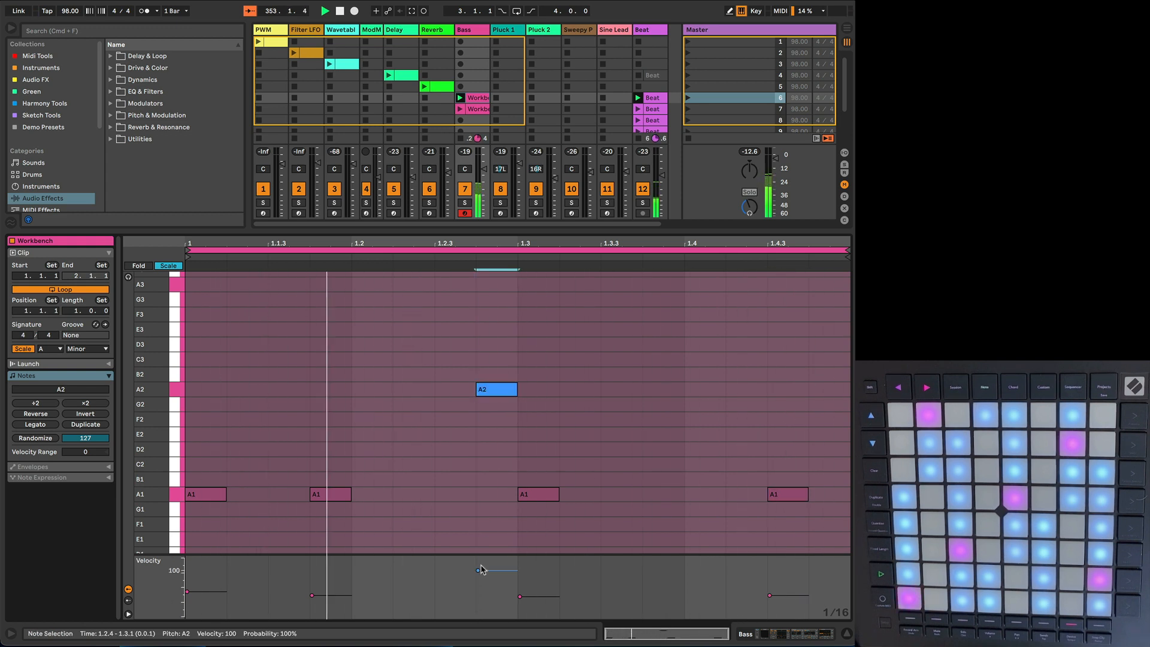
left_click_drag(496, 394, 495, 400)
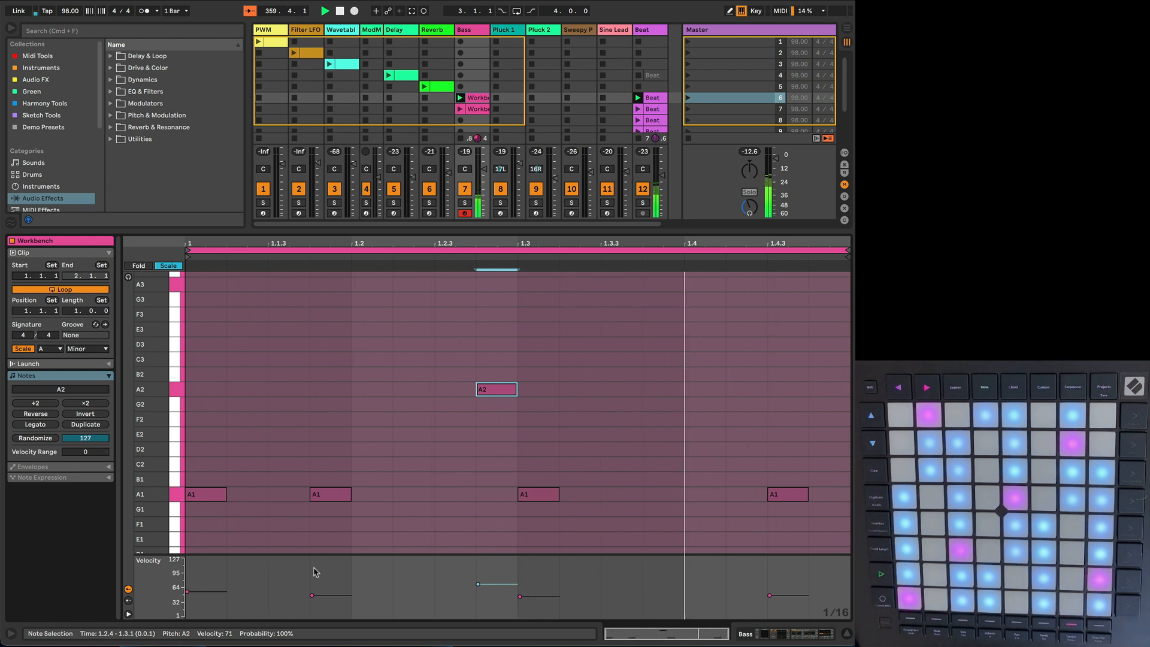
left_click(216, 496)
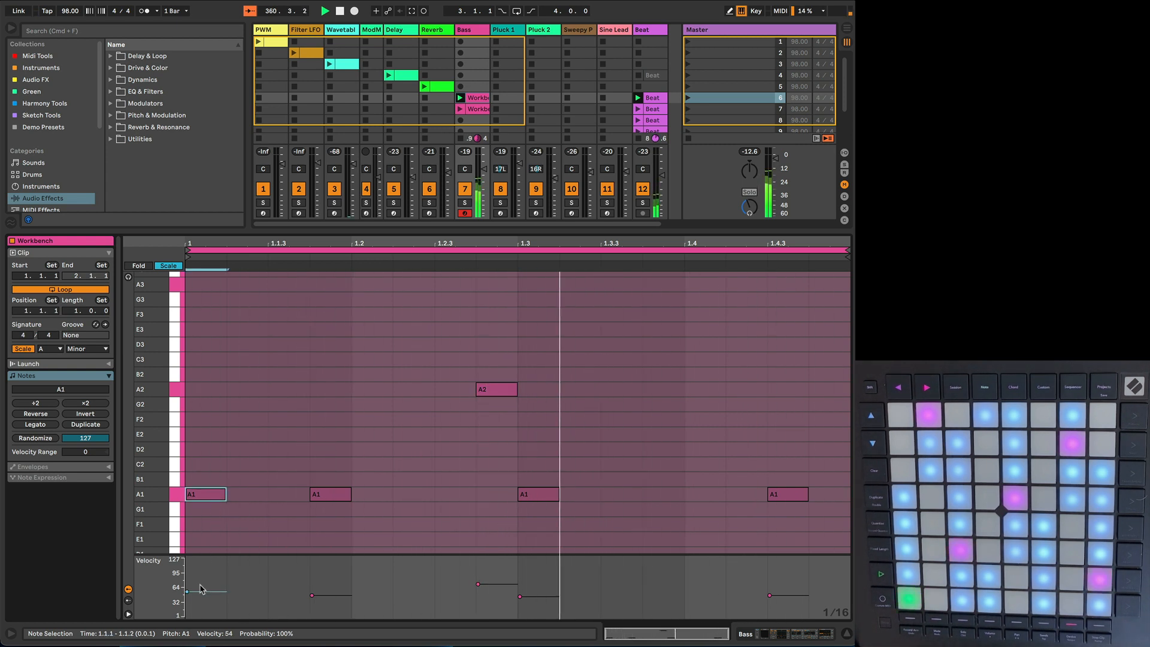
left_click_drag(204, 595, 204, 575)
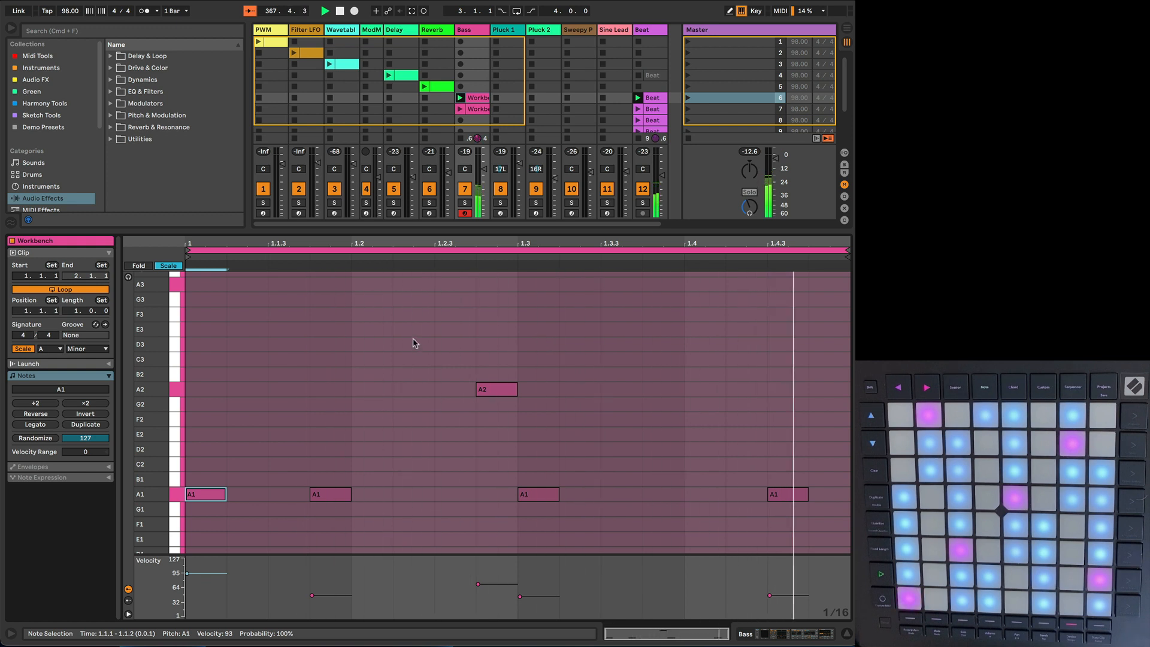
Step: Create an empty clip in the Pluck 1 slot of scene 6, and arm the Pluck 1 track for recording
left_click(513, 99)
double_click(513, 99)
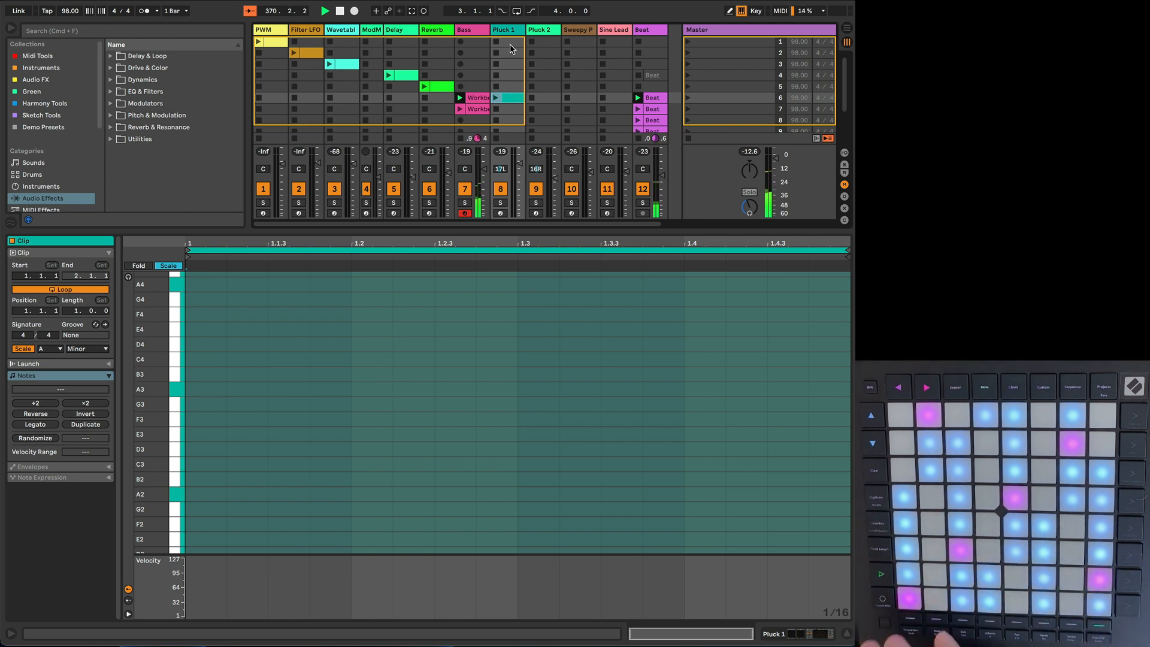
left_click(501, 214)
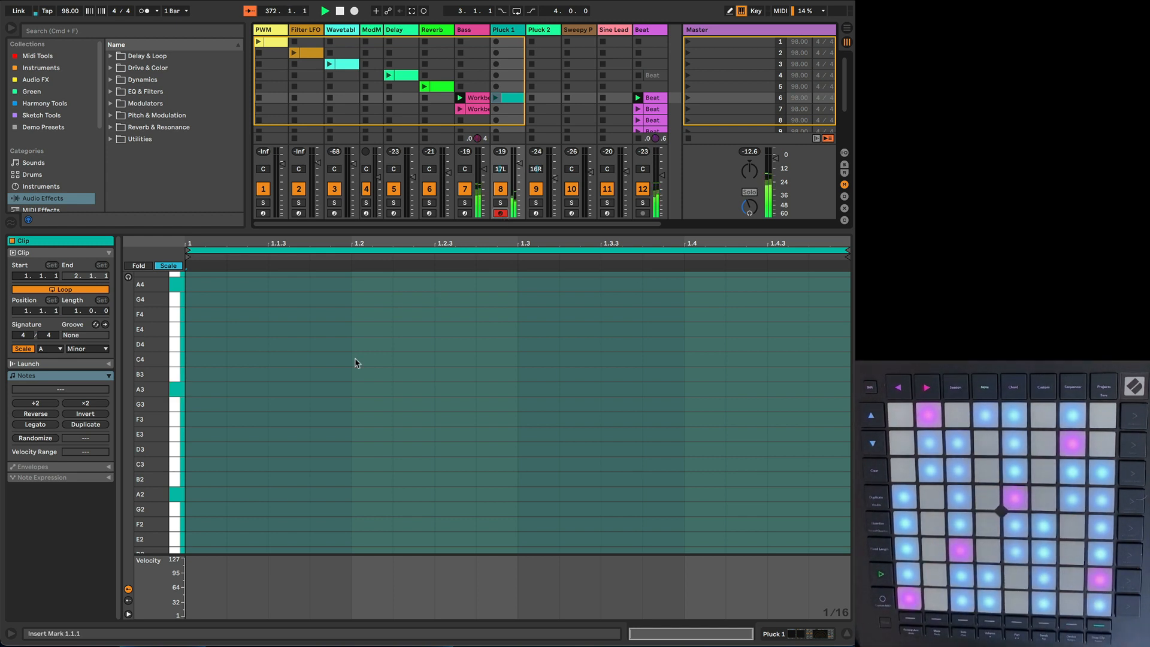
Step: Add sixteenth-long A3 notes on all four beats of the Pluck 1 clip, and launch the clip
left_click(209, 497)
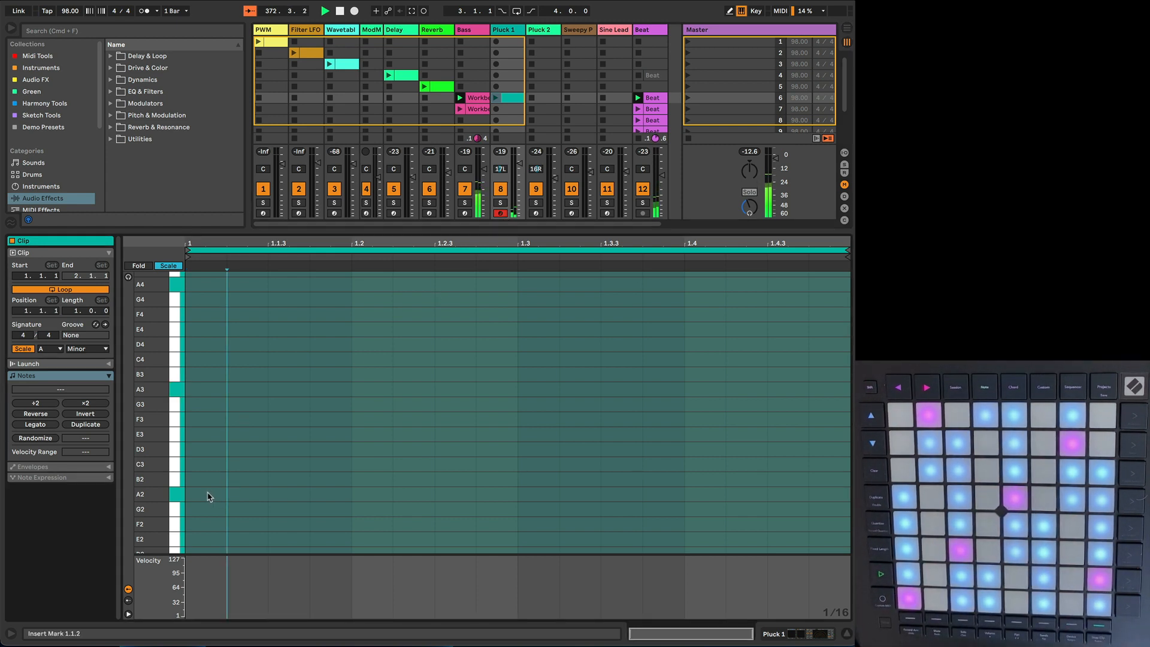
double_click(209, 393)
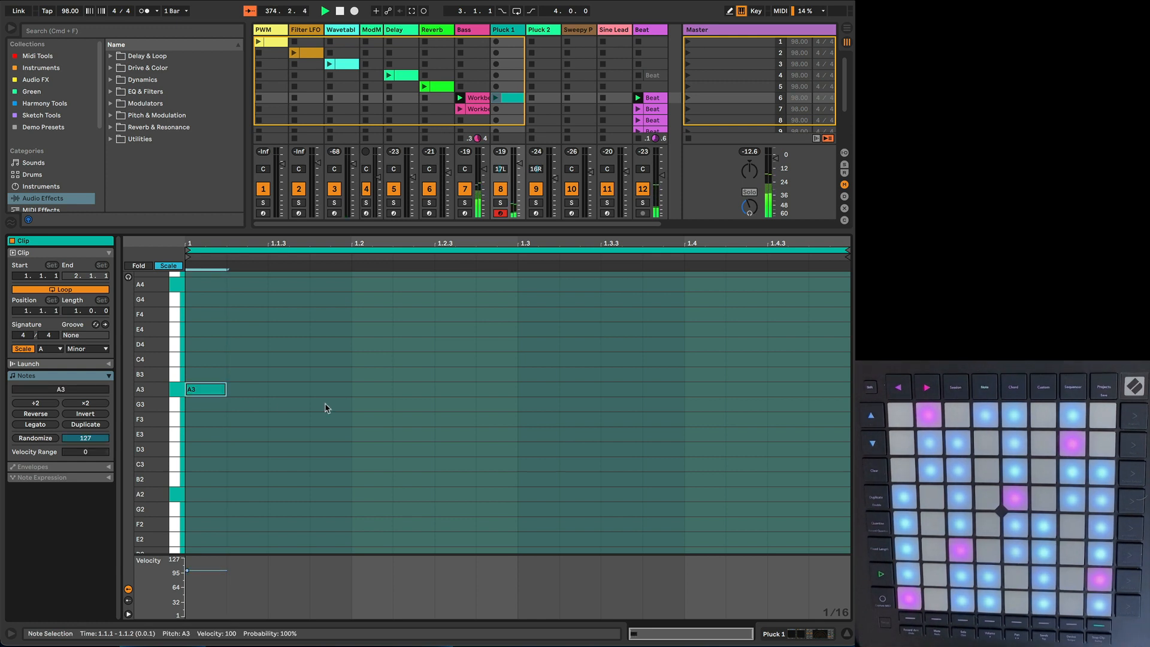
double_click(367, 394)
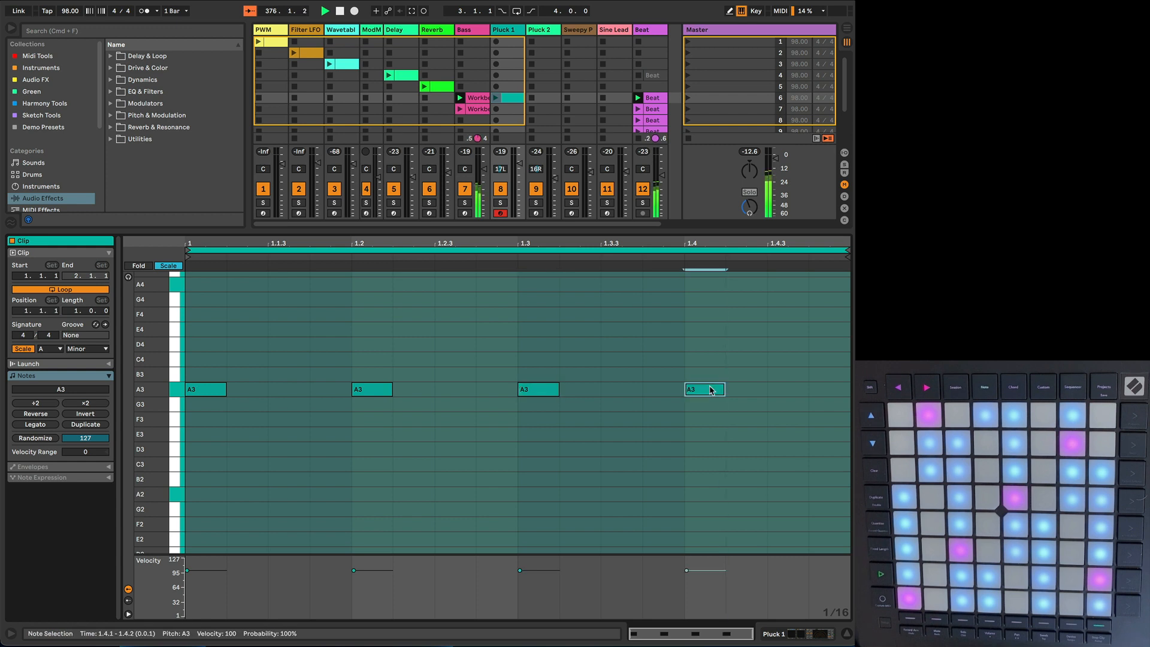
left_click(496, 99)
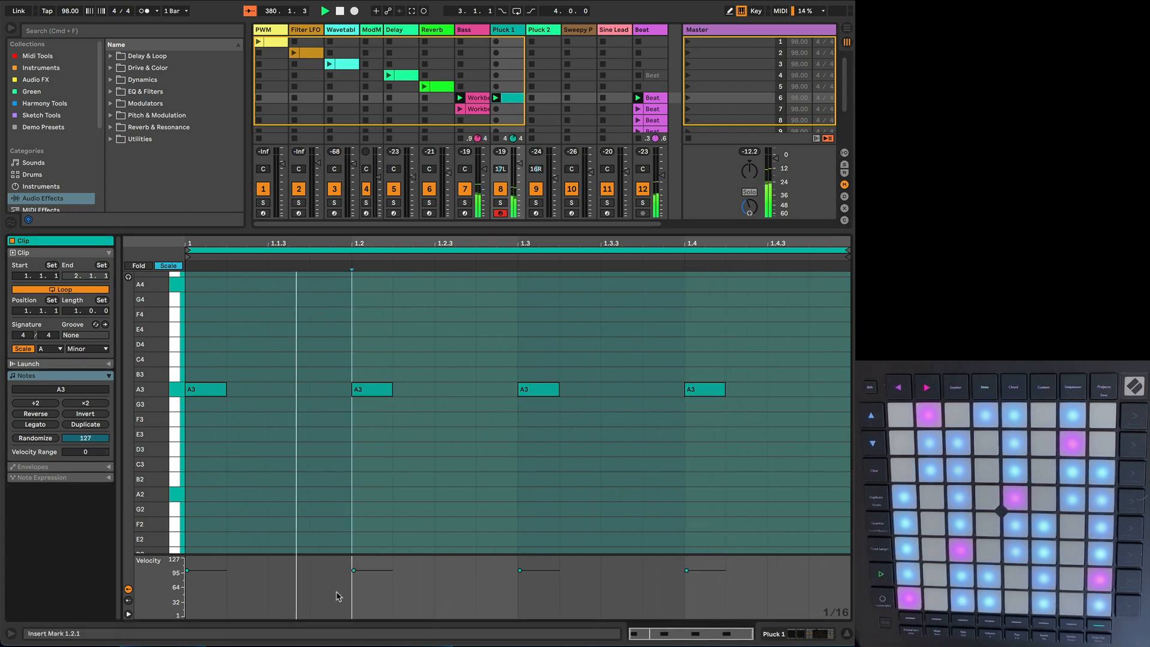
Step: Set the velocity of all four Pluck 1 notes to 63, and raise the second and fourth notes to C4
key("super+a")
left_click_drag(366, 573, 367, 590)
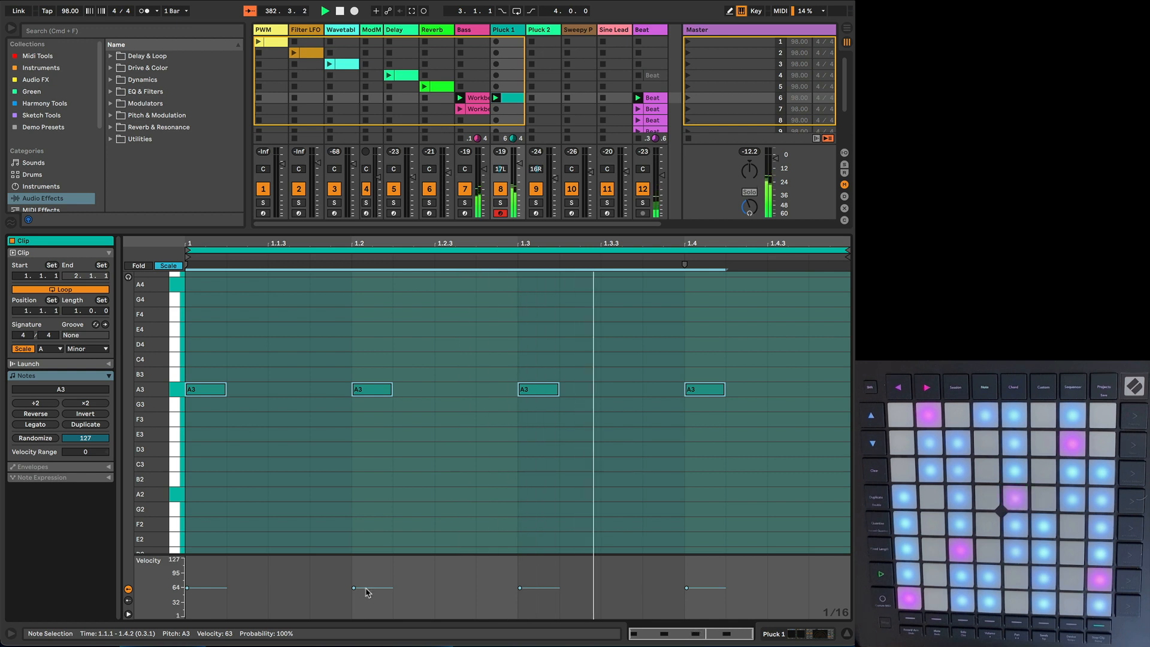
left_click(379, 402)
left_click(372, 389)
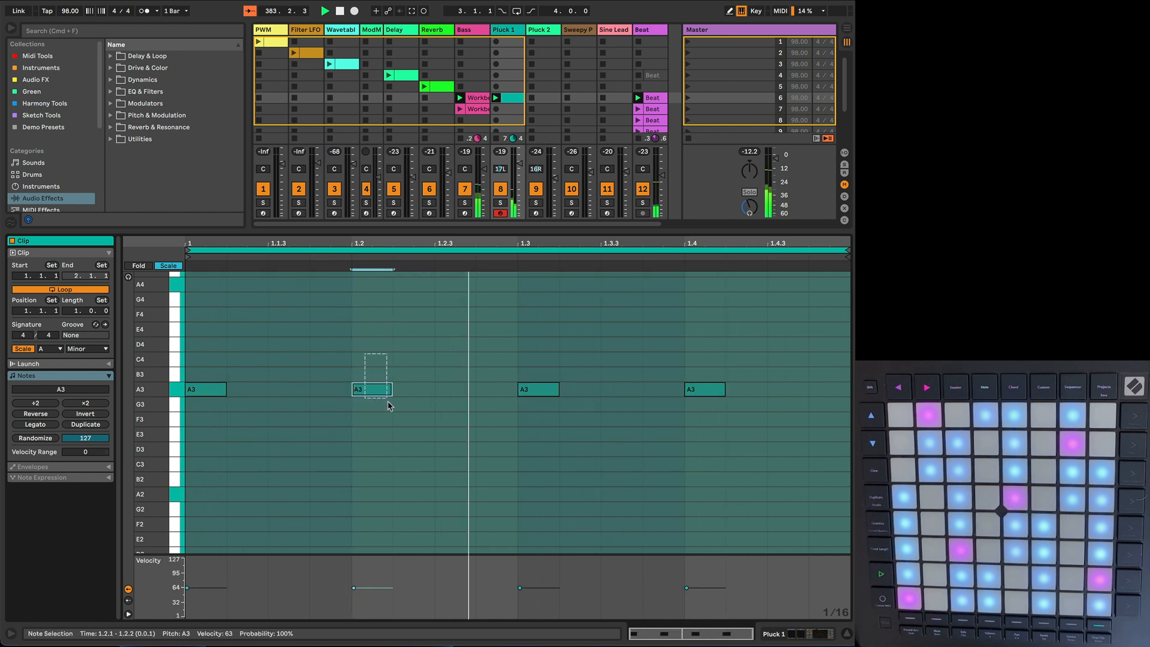
left_click(705, 389, "shift")
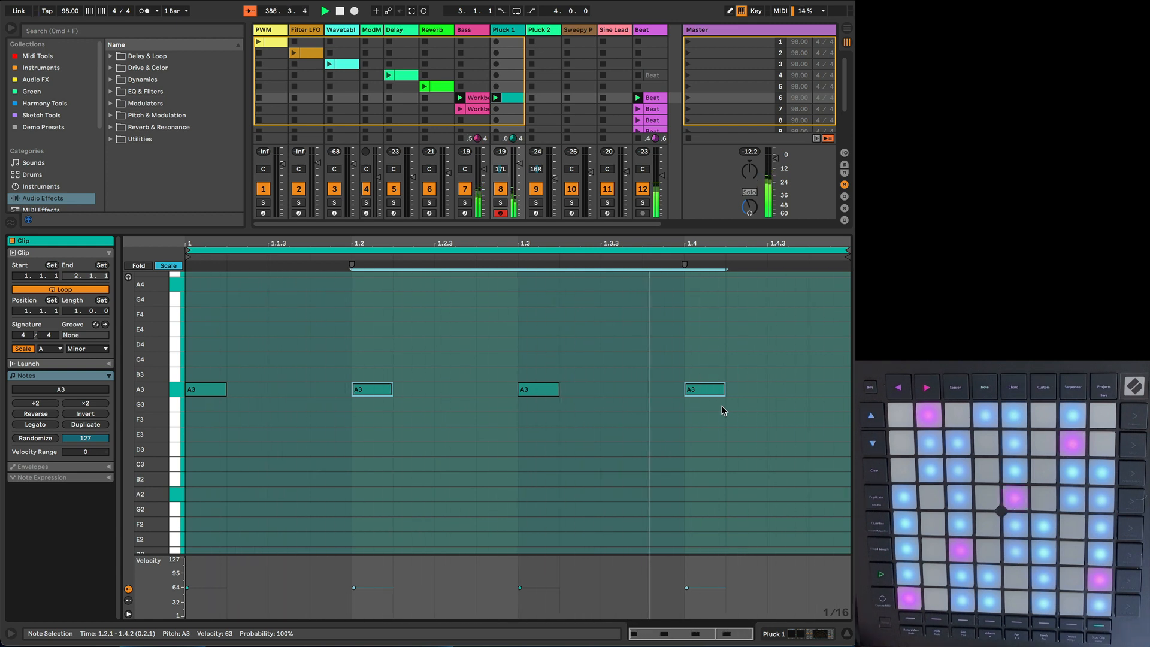
key("Up")
key("Up")
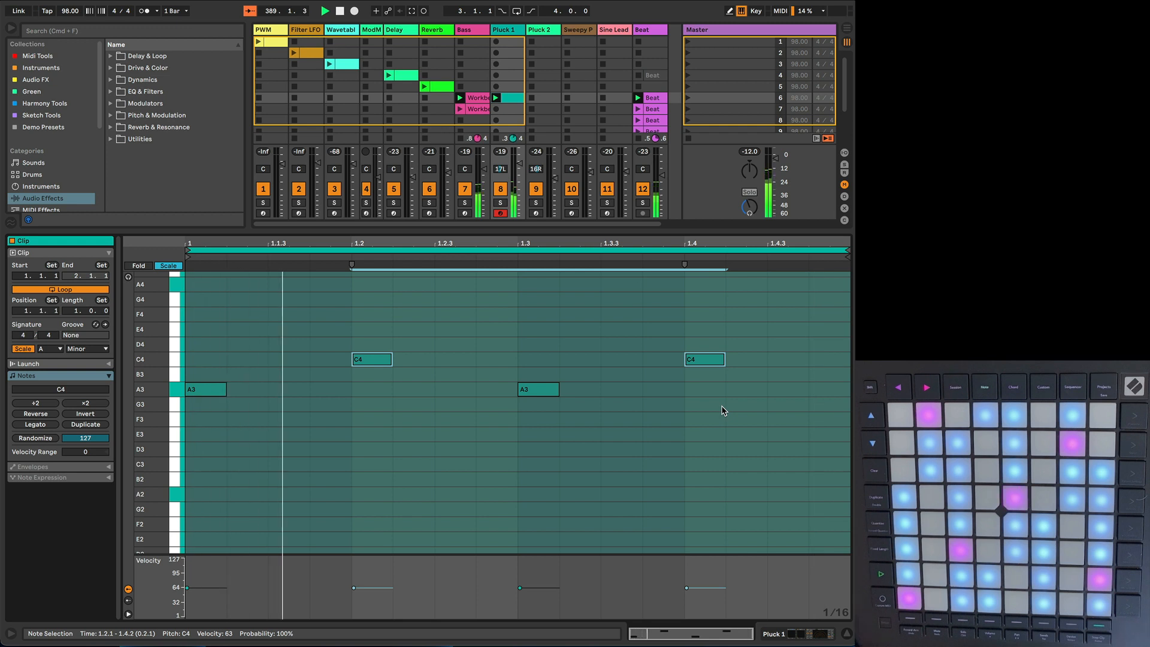
Step: Raise the fourth Pluck 1 note to D4, and move the third note one sixteenth earlier to 1.2.4
left_click(680, 383)
left_click(702, 360)
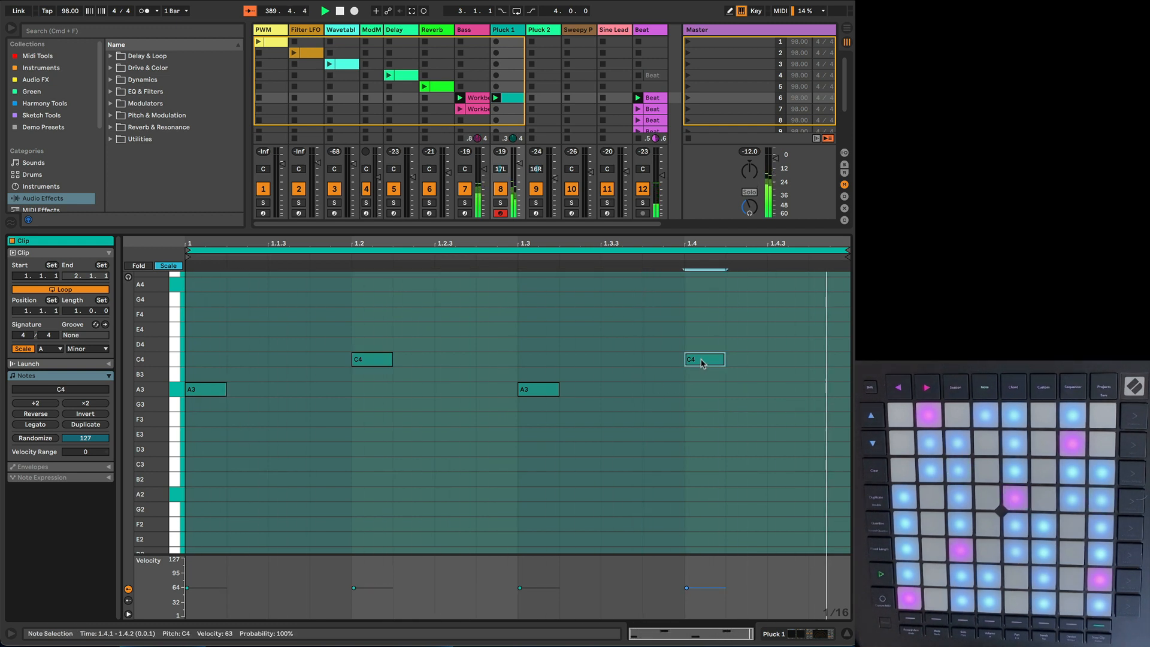
key("Up")
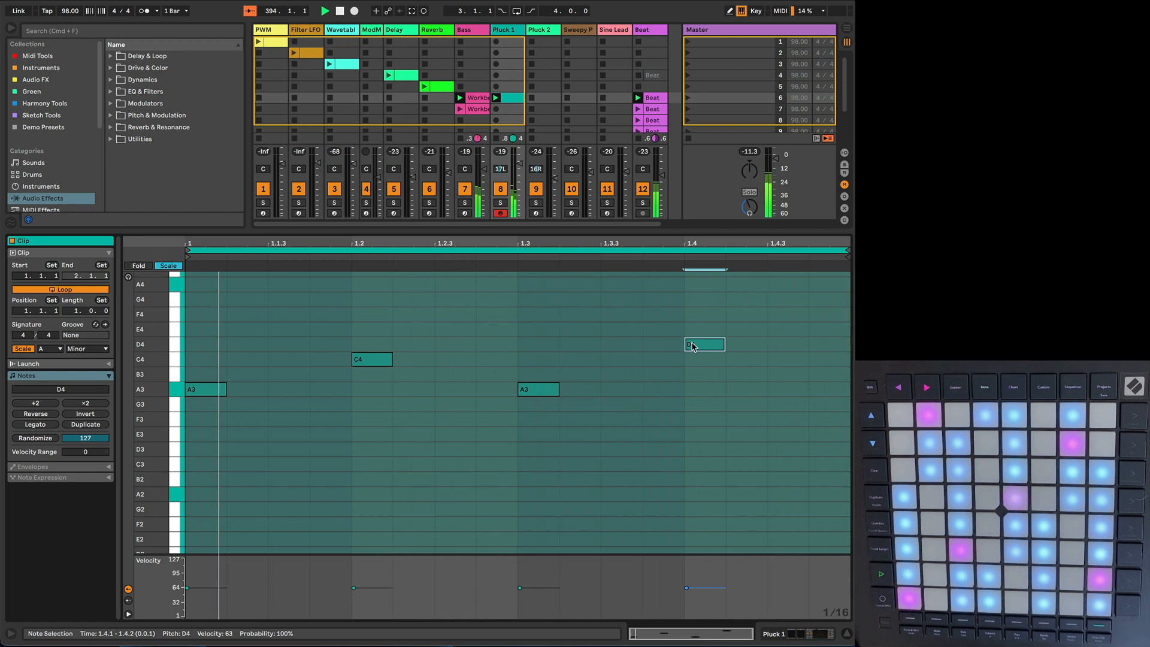
left_click(541, 393)
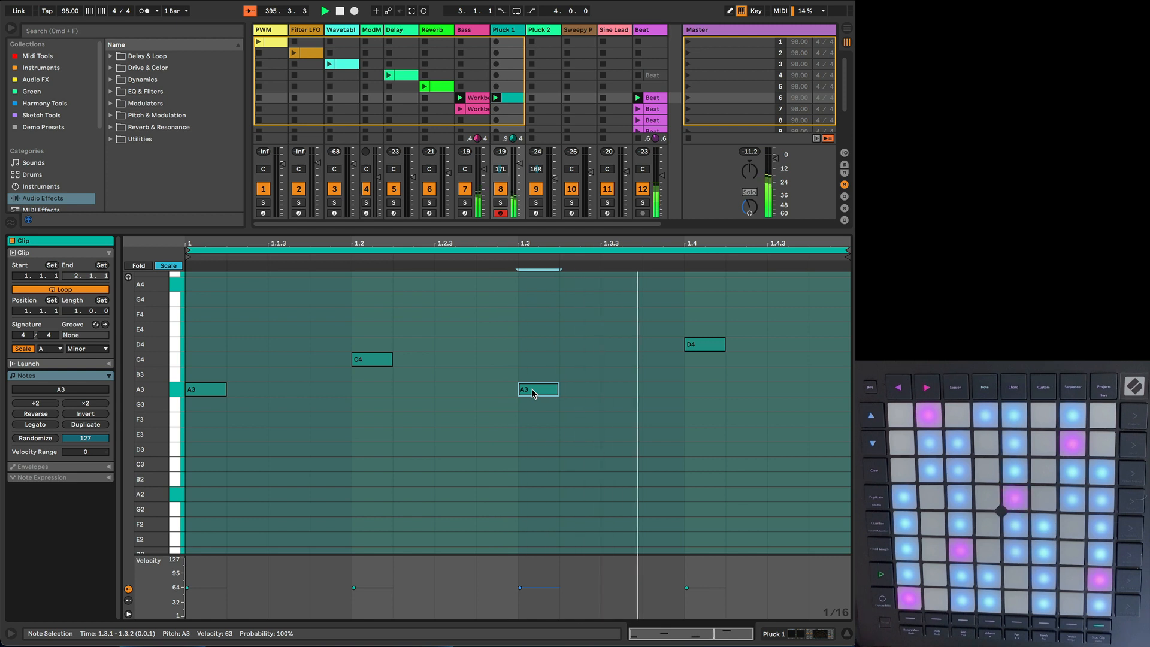
key("Left")
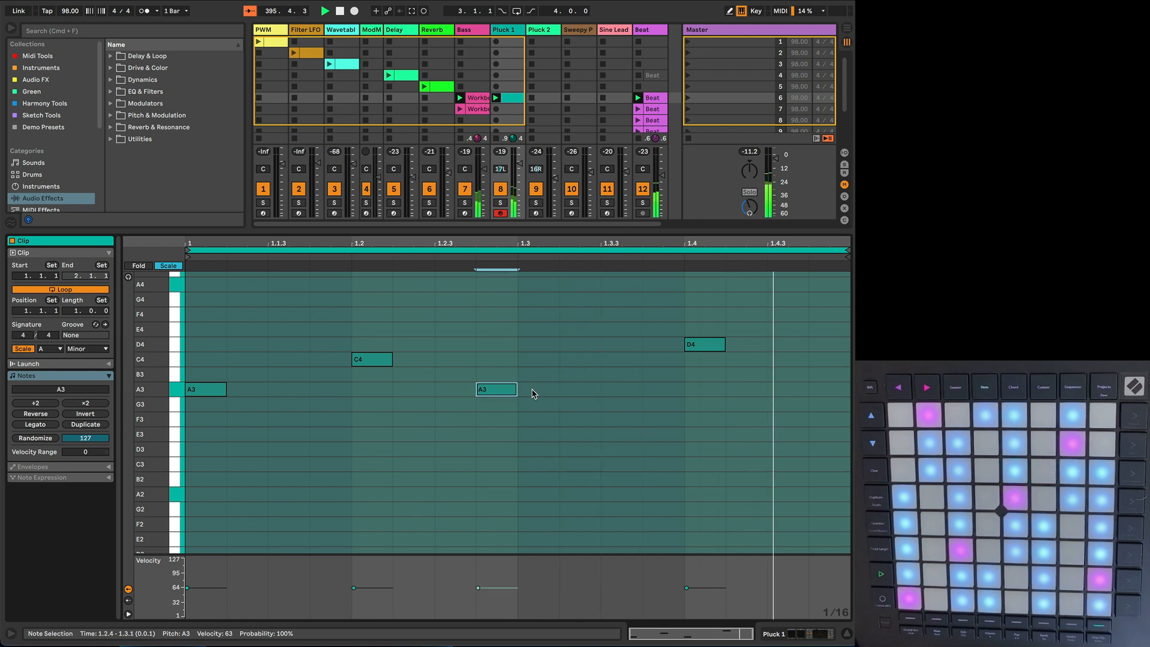
Step: Create a Pluck 2 clip in scene 6 with A3 notes on all four beats, and launch it
left_click(541, 101)
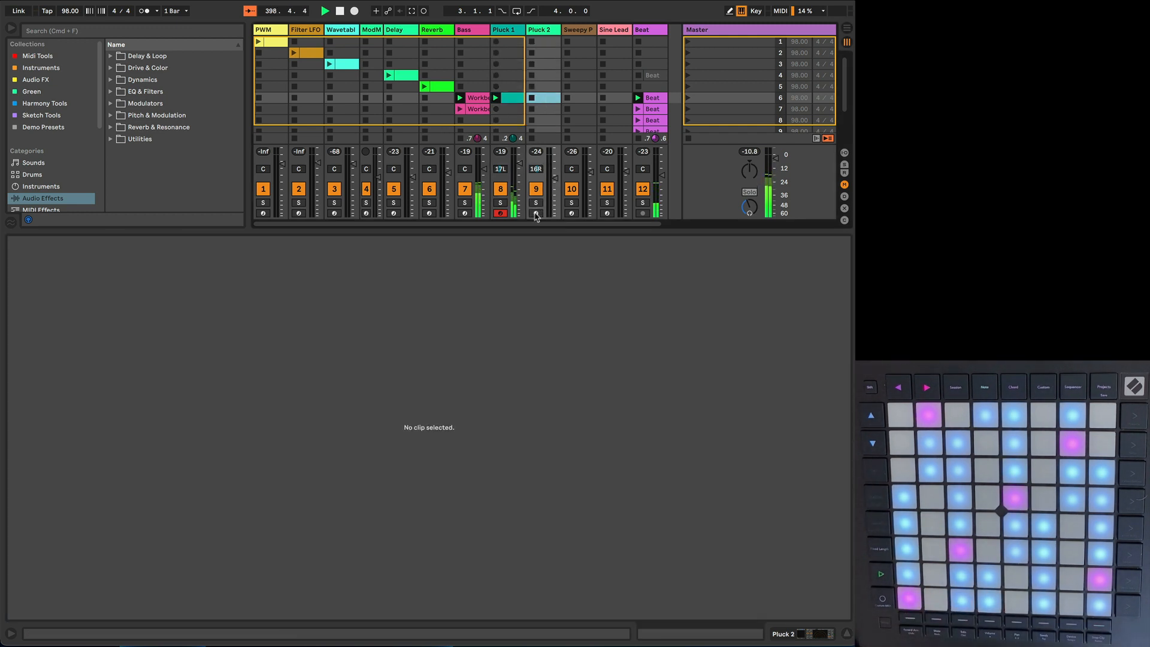
double_click(539, 99)
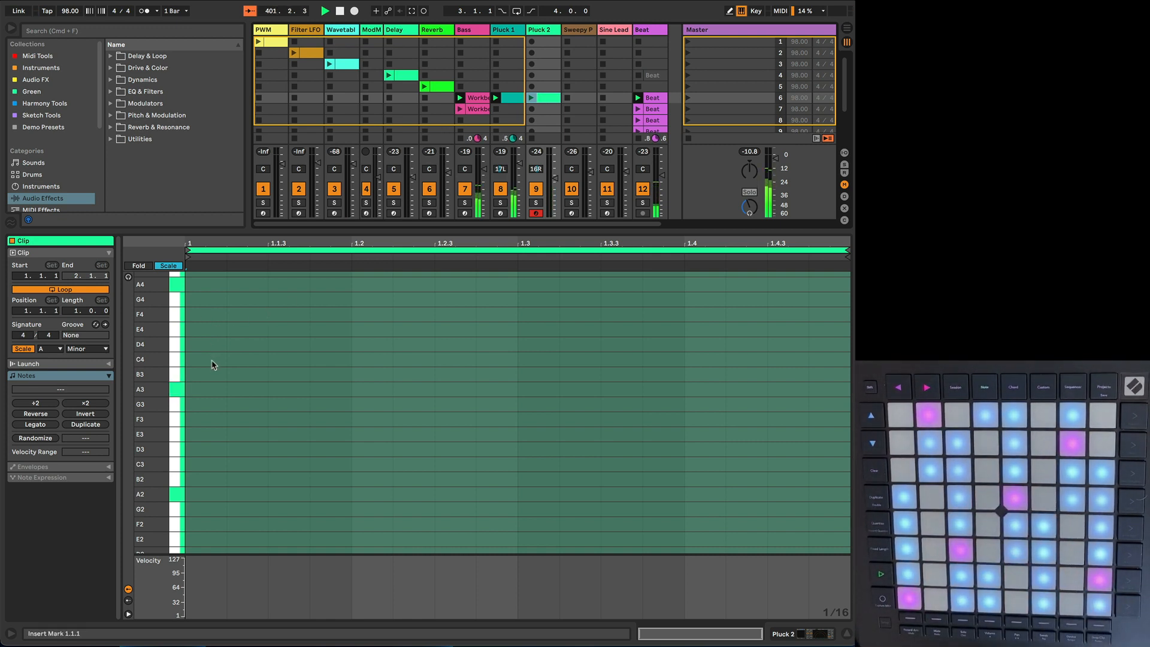
double_click(201, 390)
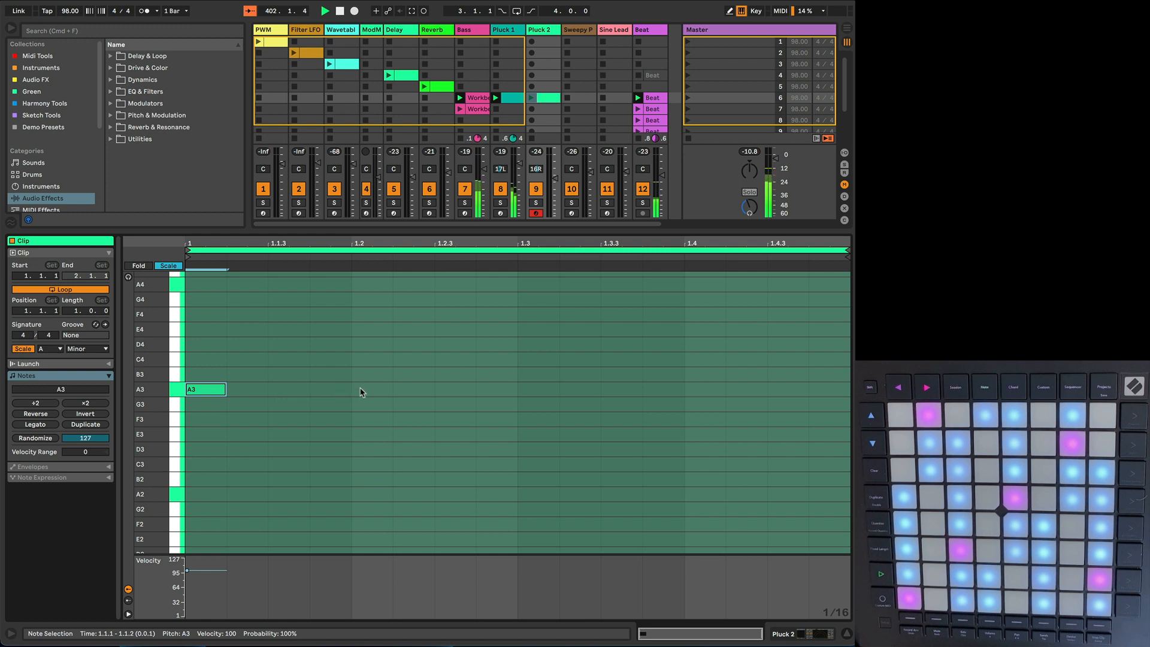
double_click(362, 391)
double_click(530, 391)
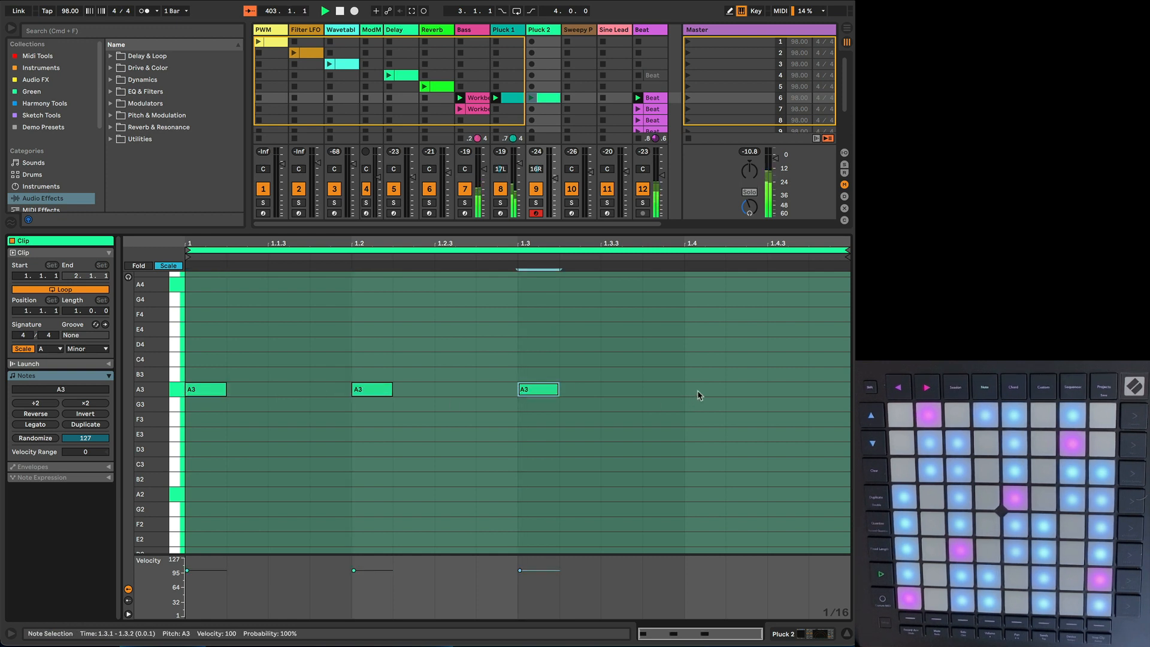
double_click(701, 390)
left_click(532, 99)
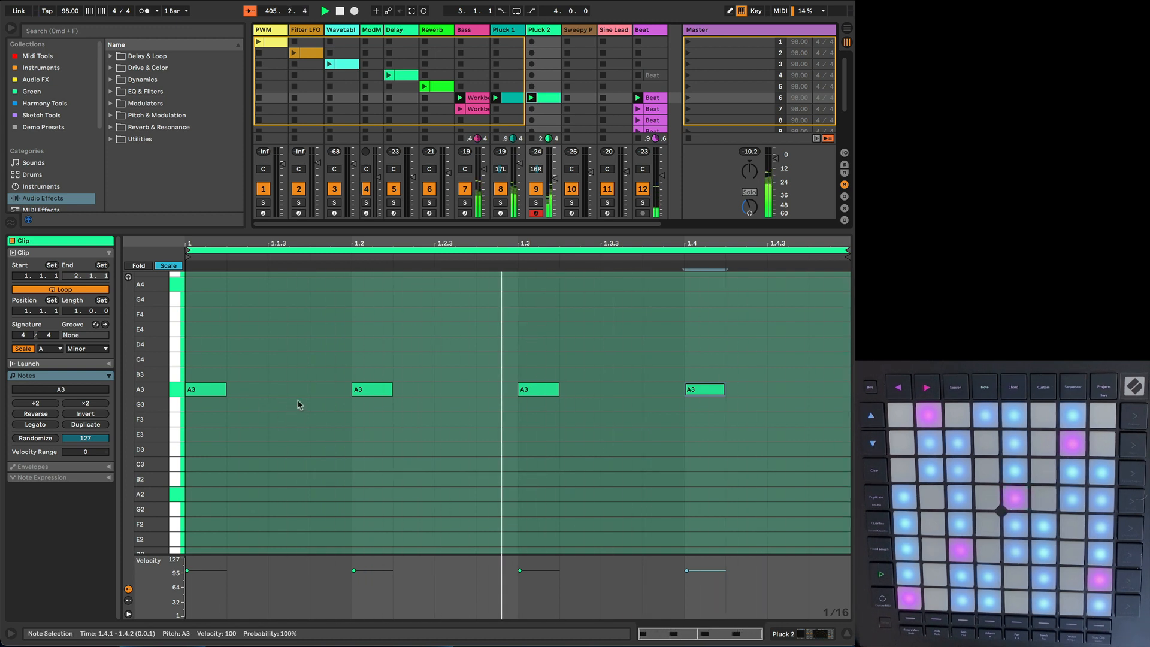
Step: Move the first A3 note of the Pluck 2 clip two sixteenths later to 1.1.3
left_click(204, 395)
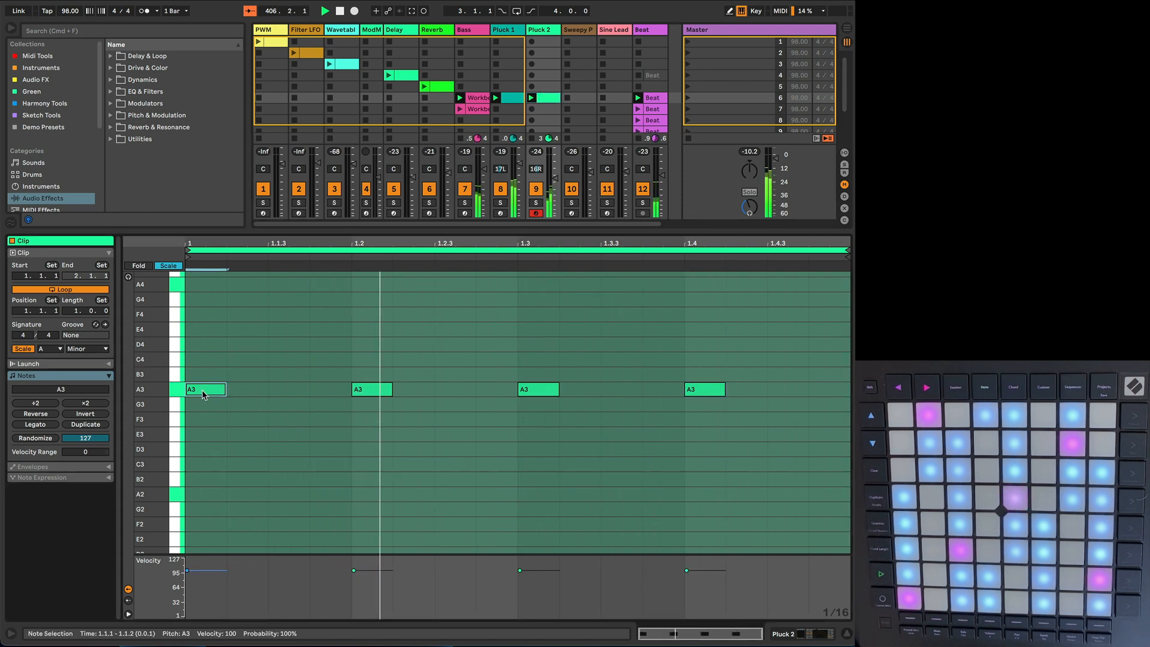
key("Right")
key("Right")
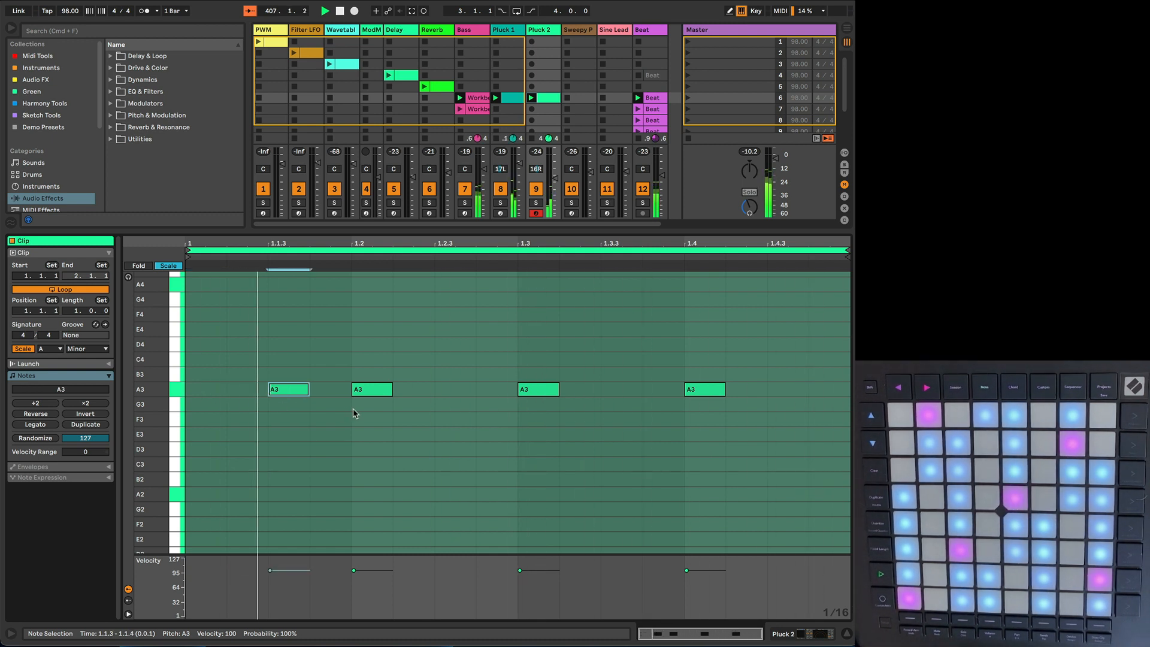
Step: Move the third Pluck 2 note two sixteenths later to 1.3.3, and lower it to E3 after comparing it with F3
left_click(533, 392)
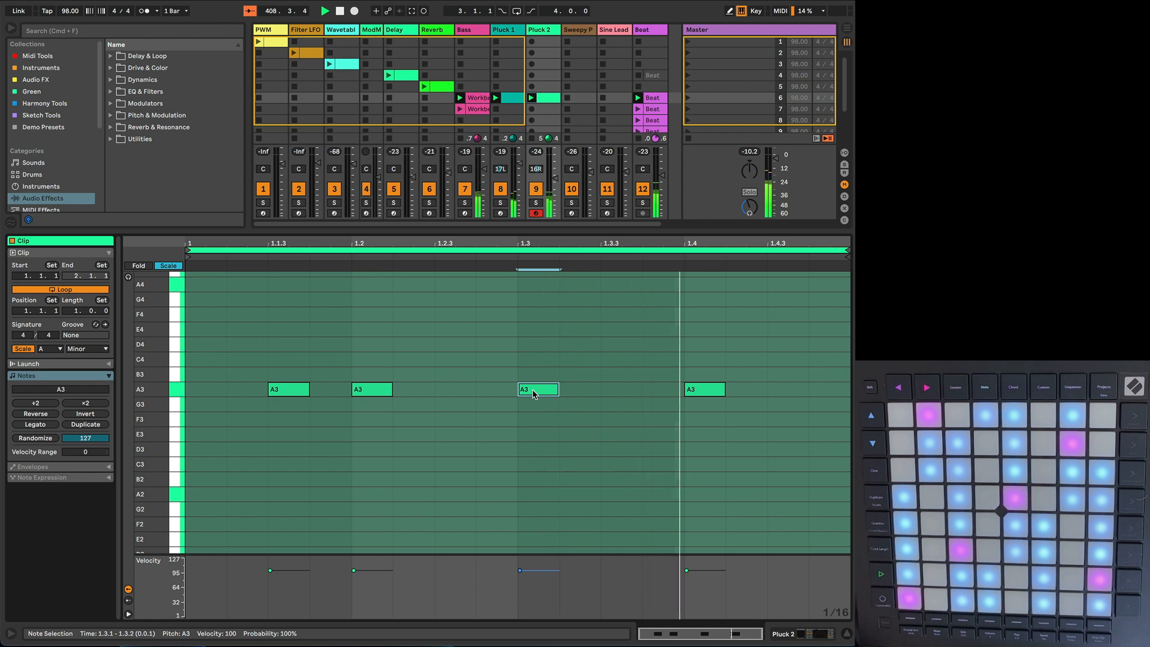
key("Right")
key("Right")
key("Down")
key("Down")
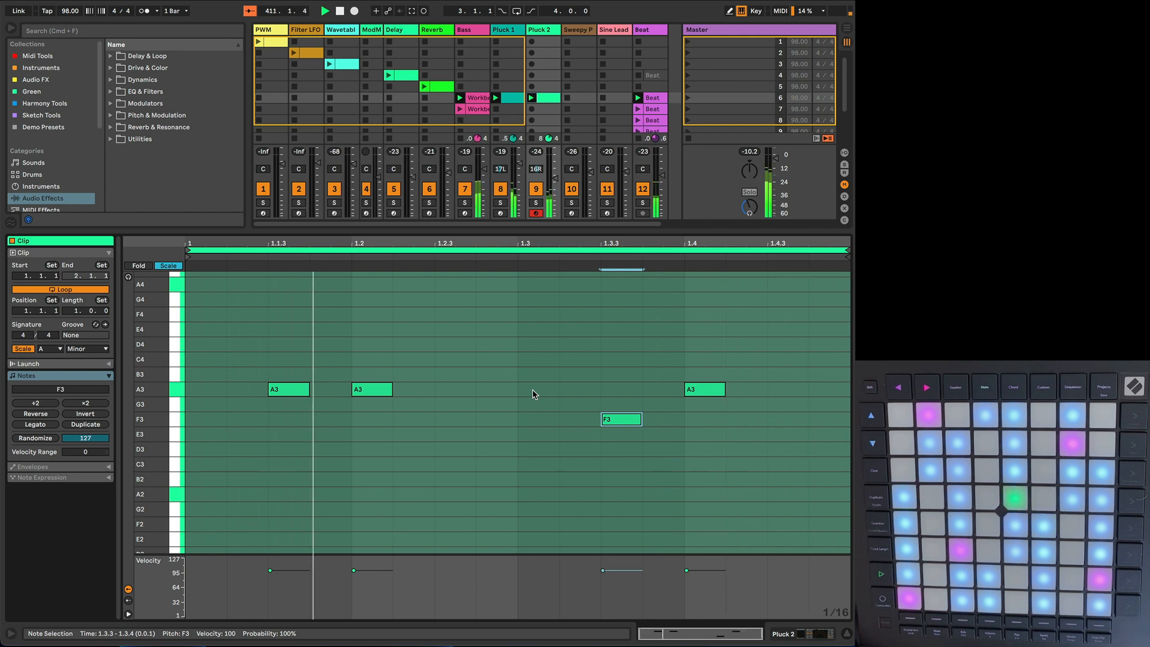
key("Down")
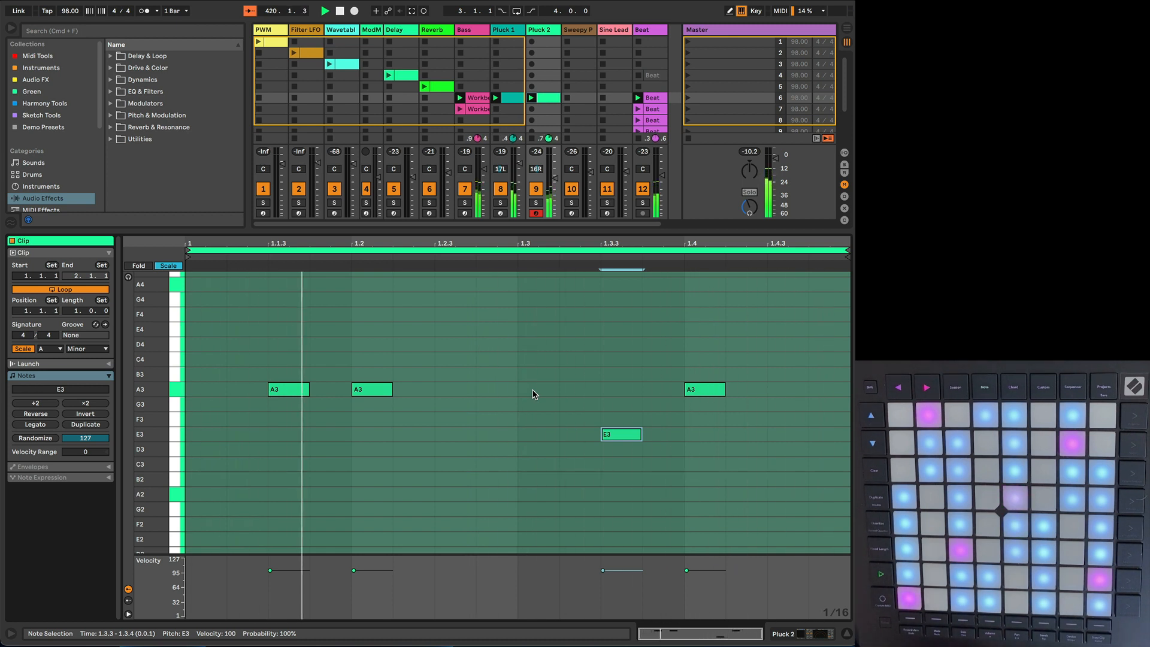
key("Up")
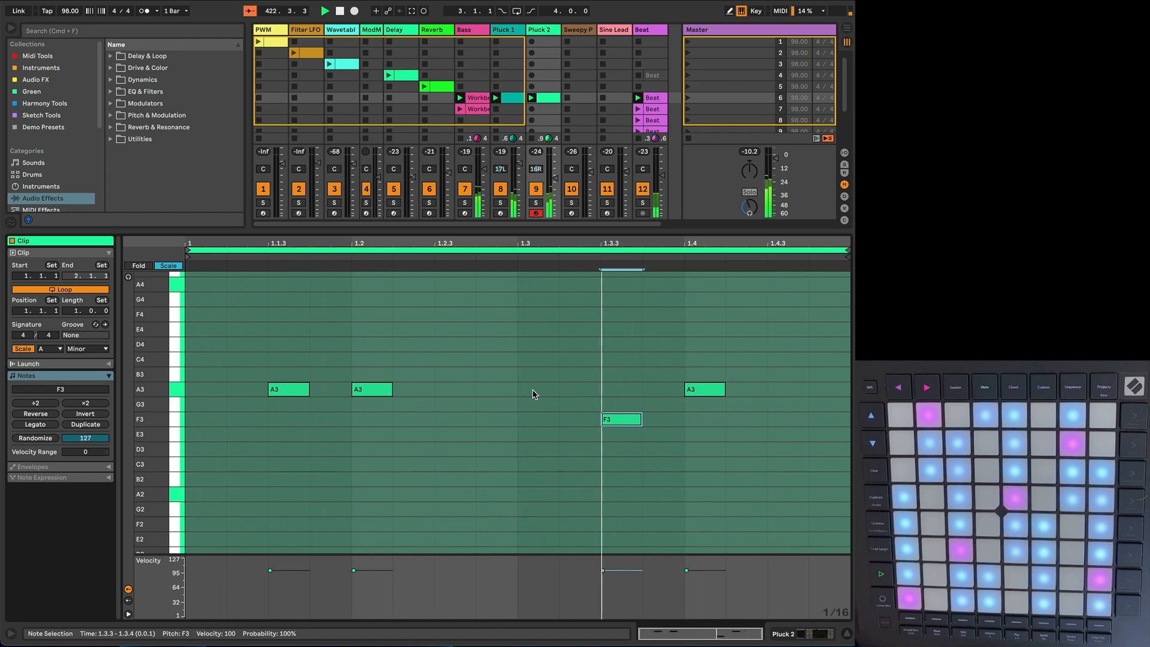
key("Down")
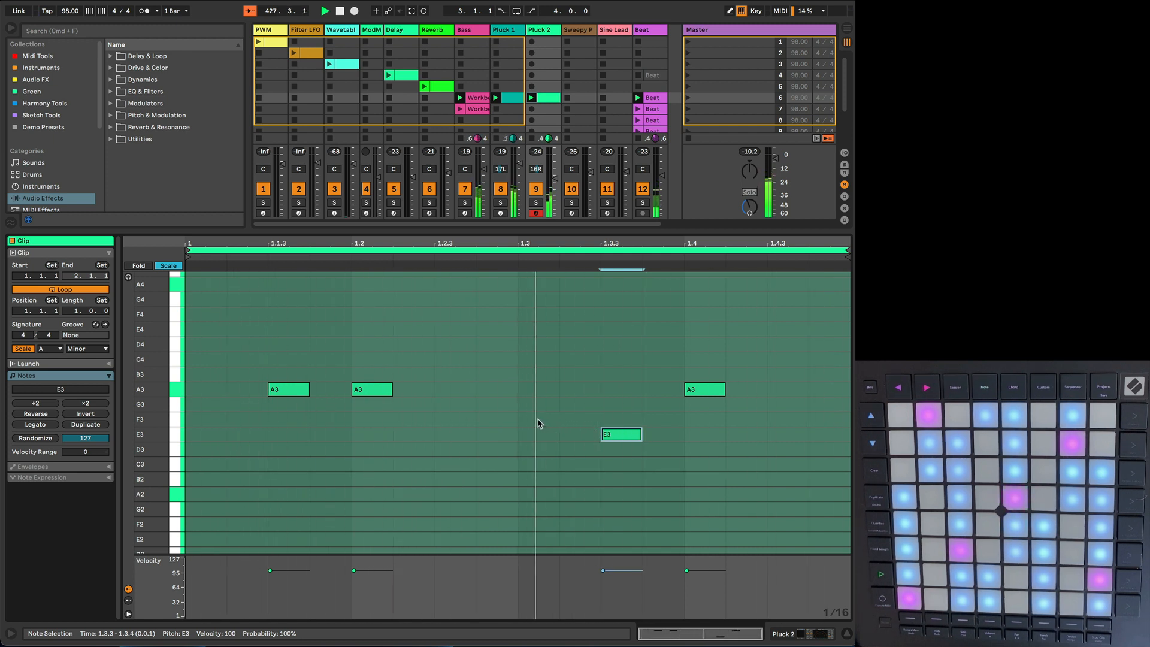
Step: Add an F3 note to the Pluck 2 clip and shift it one sixteenth earlier to 1.2.2
double_click(453, 422)
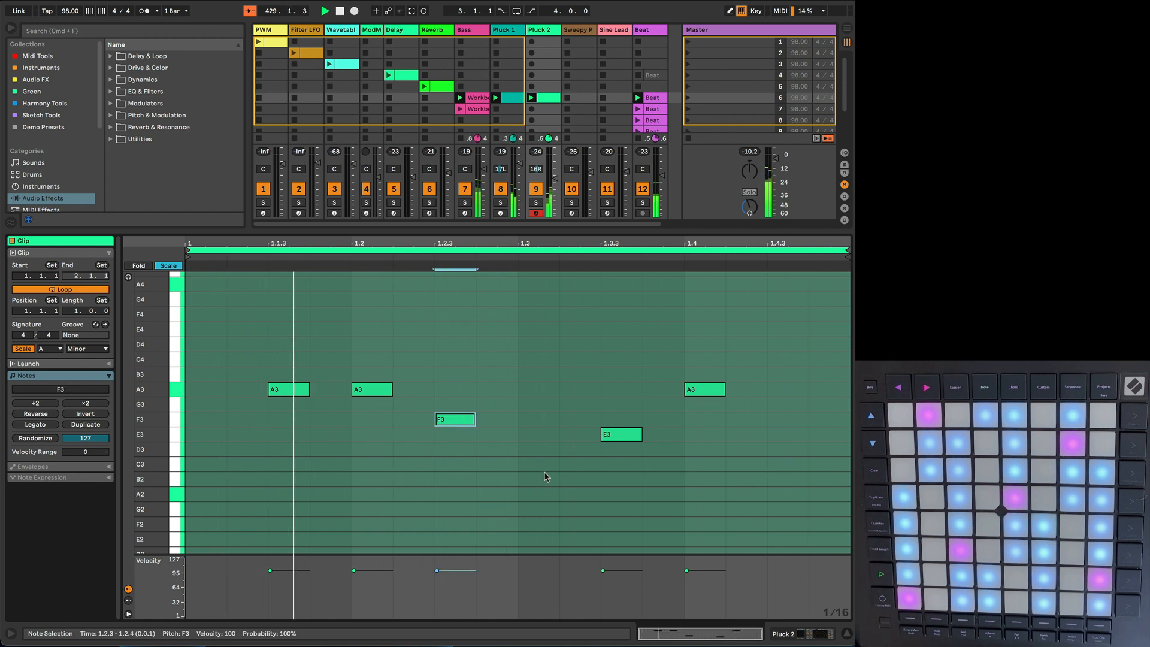
key("Left")
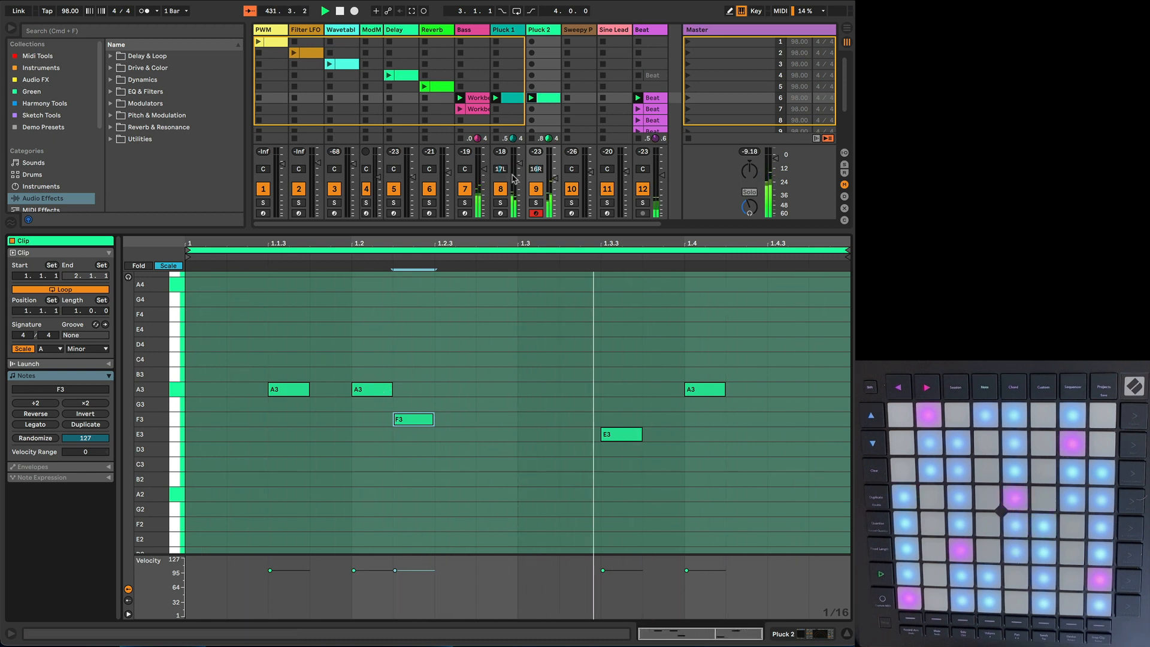
Step: Review the notes of the scene 6 clips on Bass, Pluck 1 and Pluck 2 in turn
left_click(475, 98)
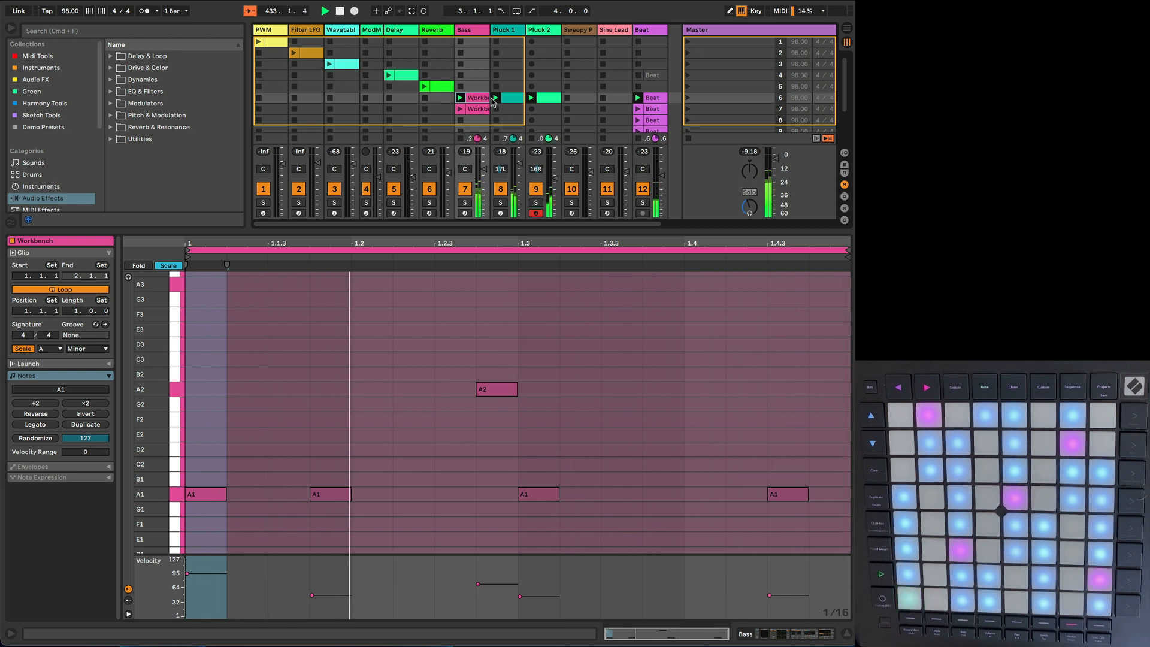
left_click(512, 99)
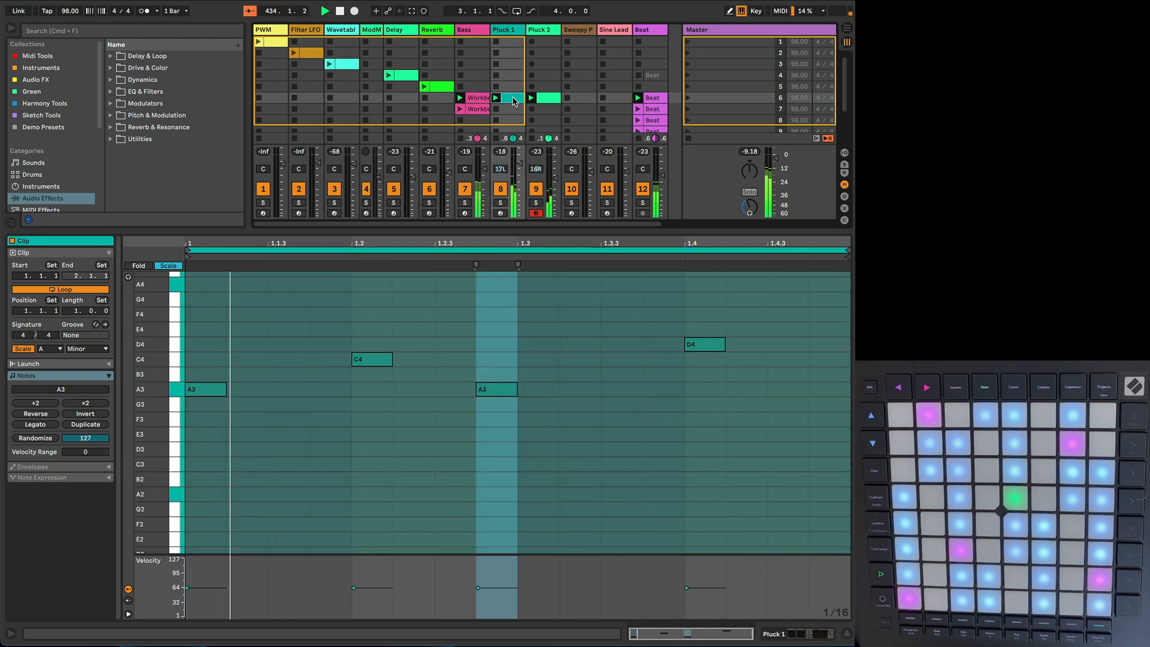
left_click(546, 100)
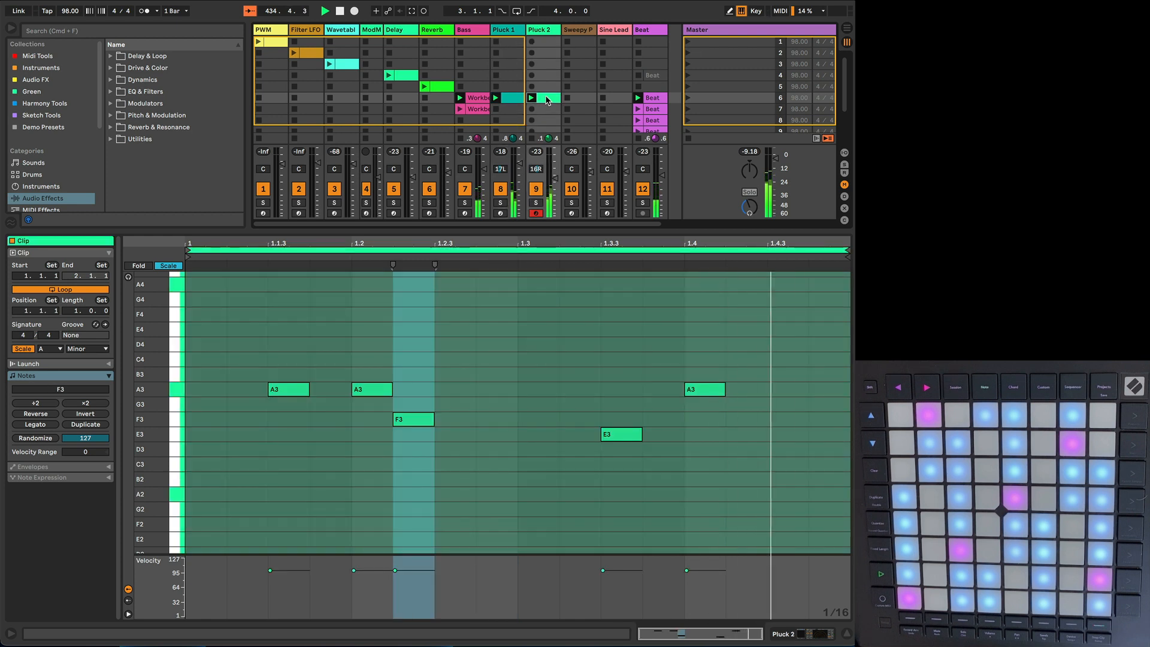
left_click(581, 99)
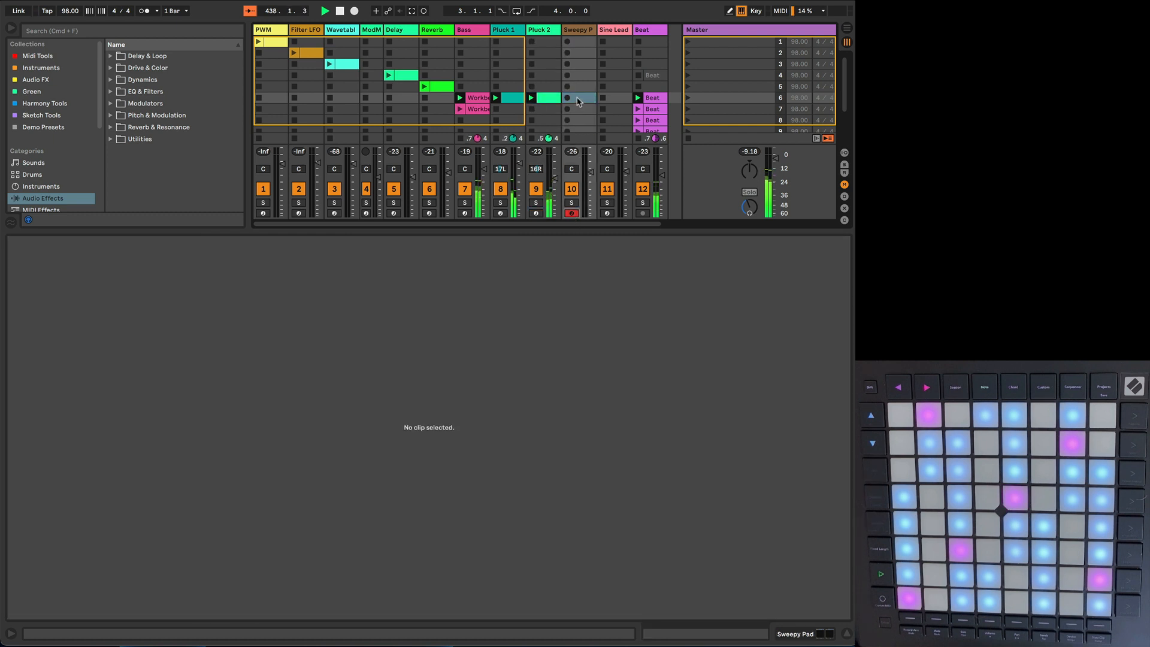
double_click(579, 99)
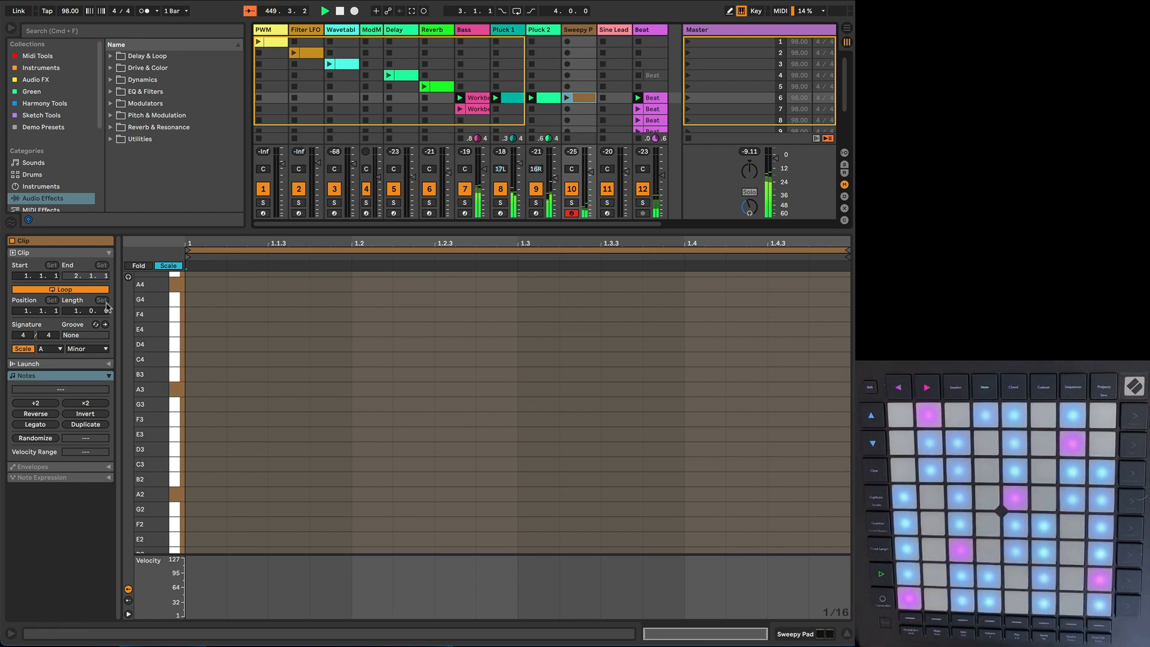
left_click(74, 277)
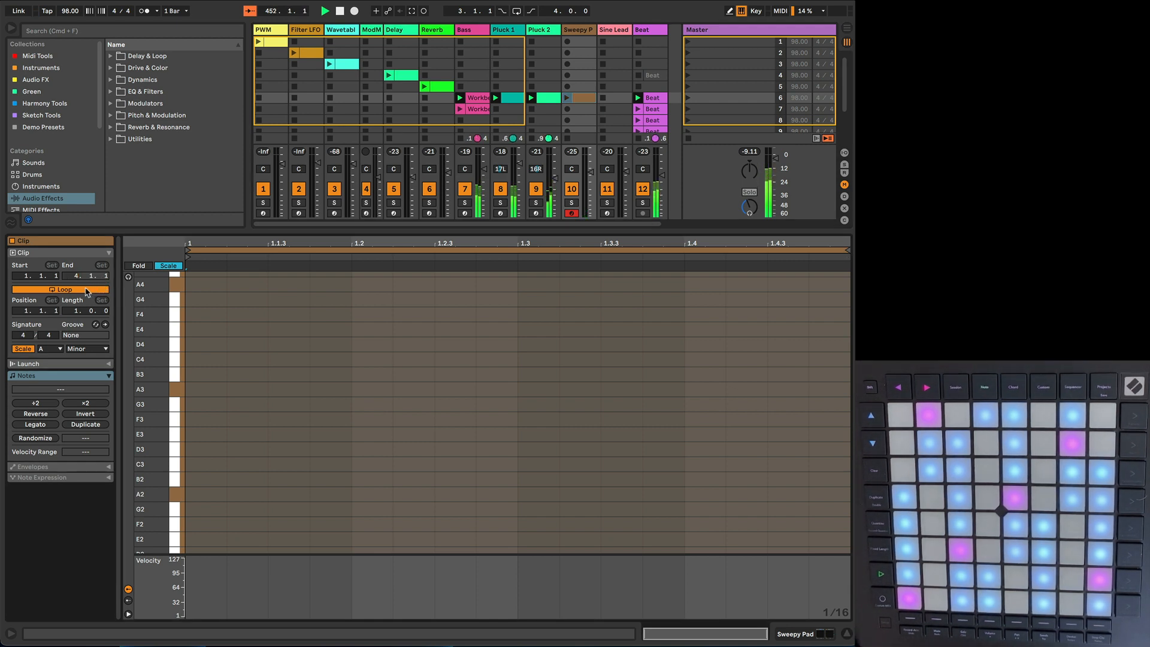
left_click(87, 292)
left_click_drag(73, 312, 73, 297)
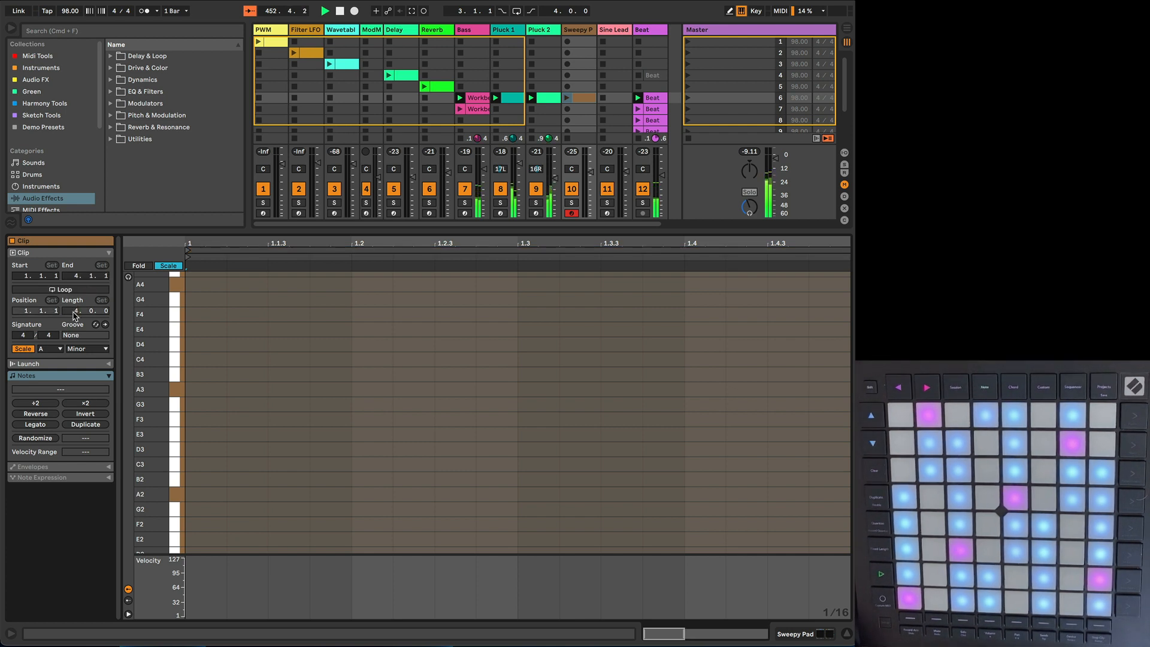
left_click_drag(310, 240, 310, 198)
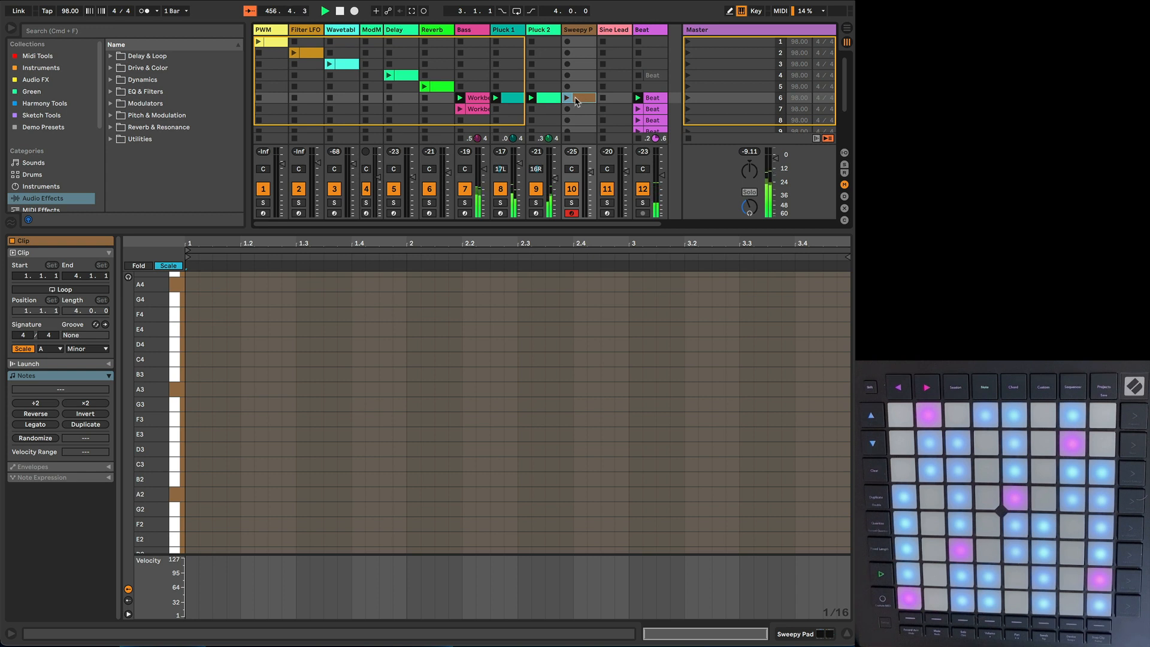
key("Delete")
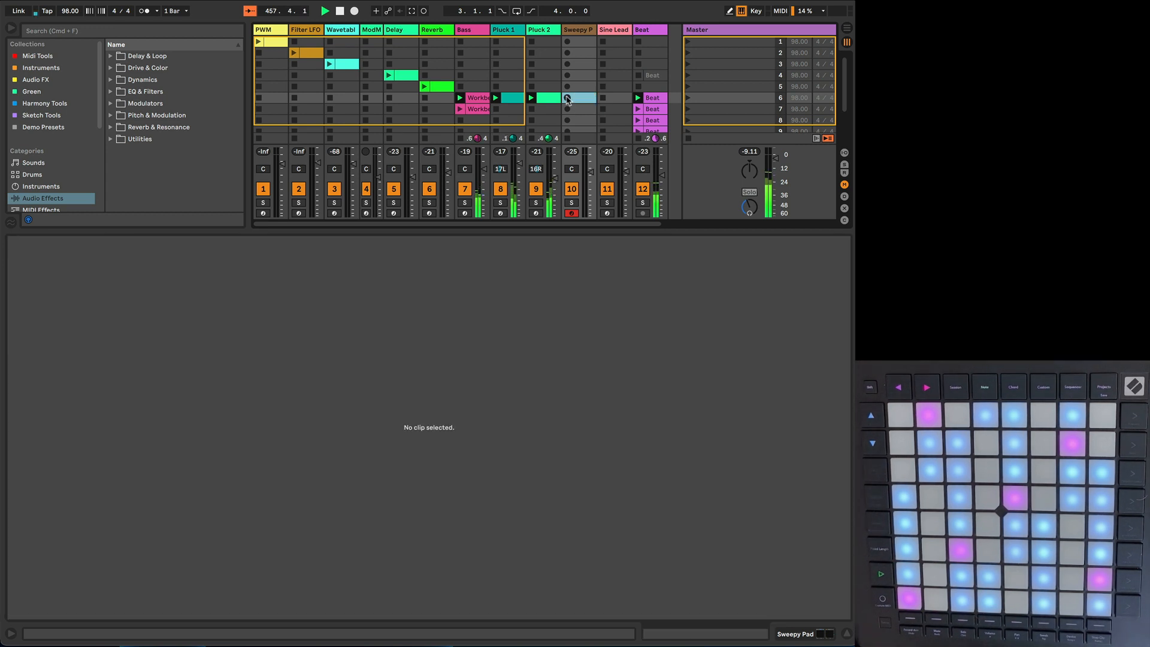
Step: Record an eight-bar Sweepy Pad clip in scene 6, playing two-bar pairs A3/E3, A3/D3, A3/E3 and A3/F3, and loop it
left_click(568, 98)
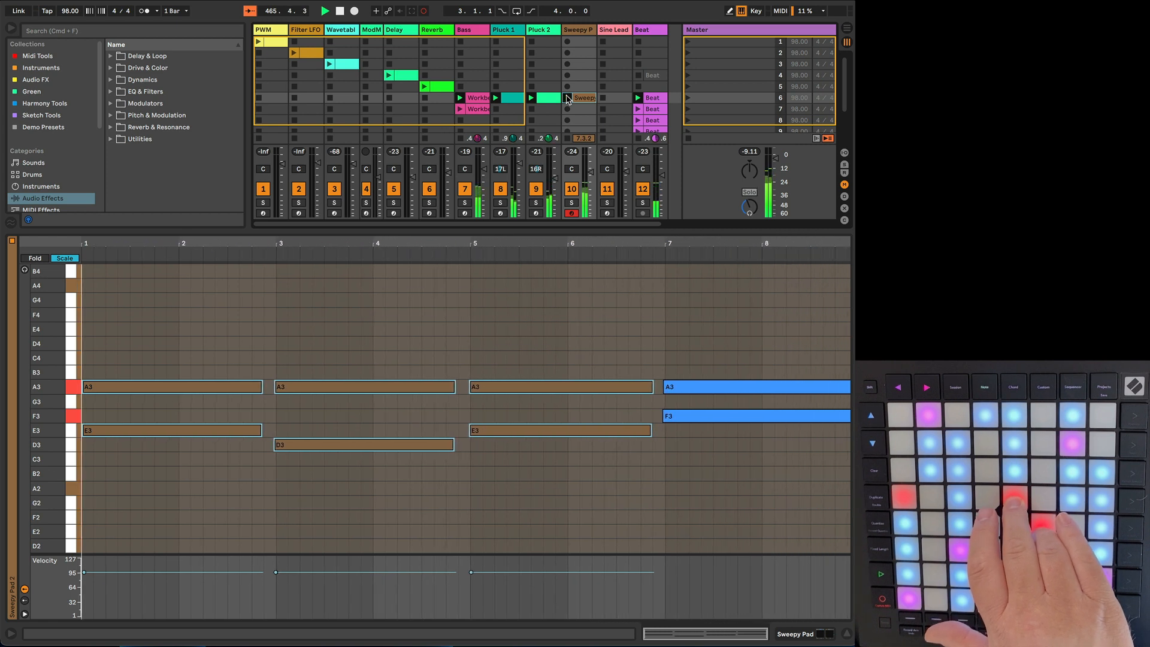
left_click(568, 98)
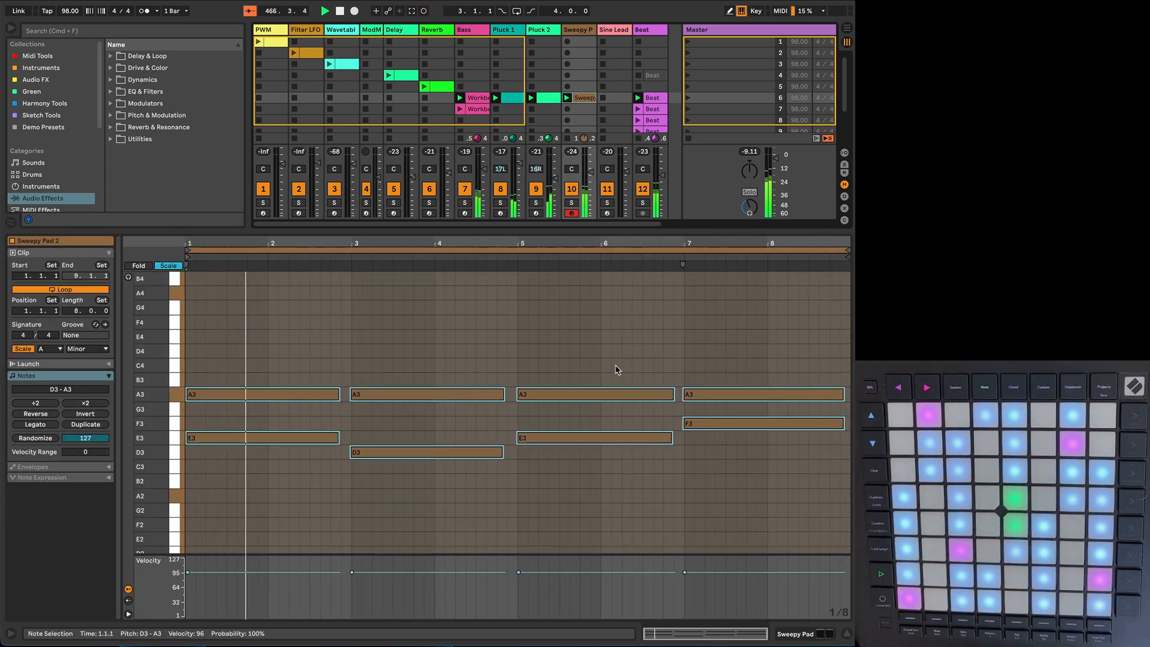
Step: Transpose all notes of the scene 6 Bass clip down one octave to A0 and A1
left_click(479, 99)
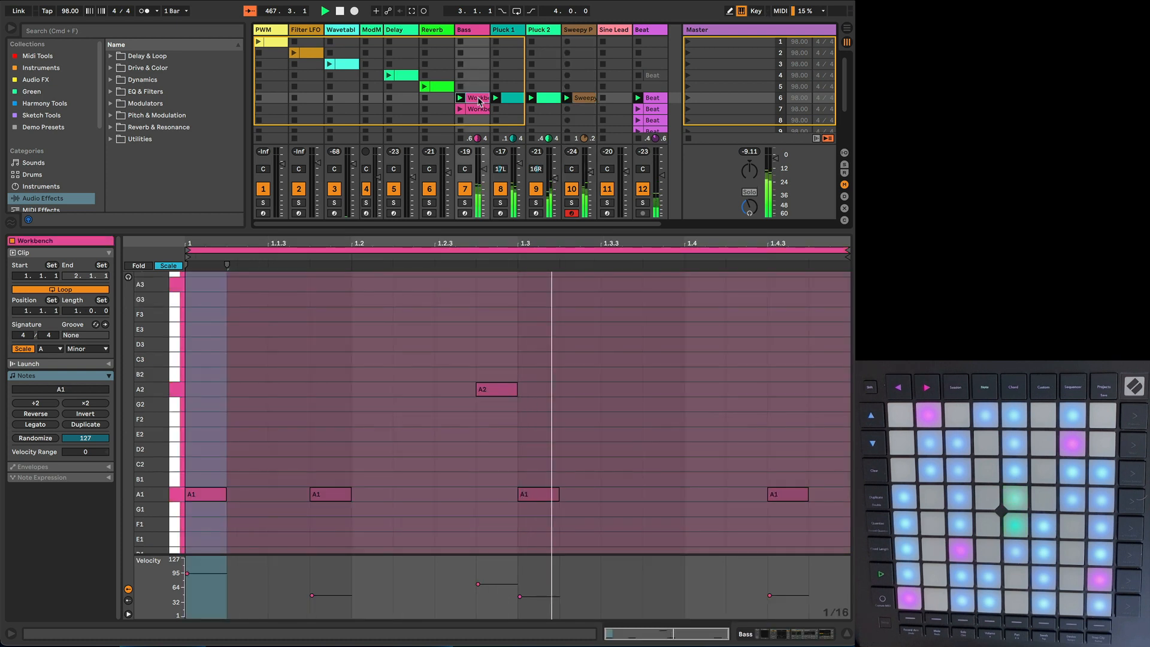
left_click(388, 424)
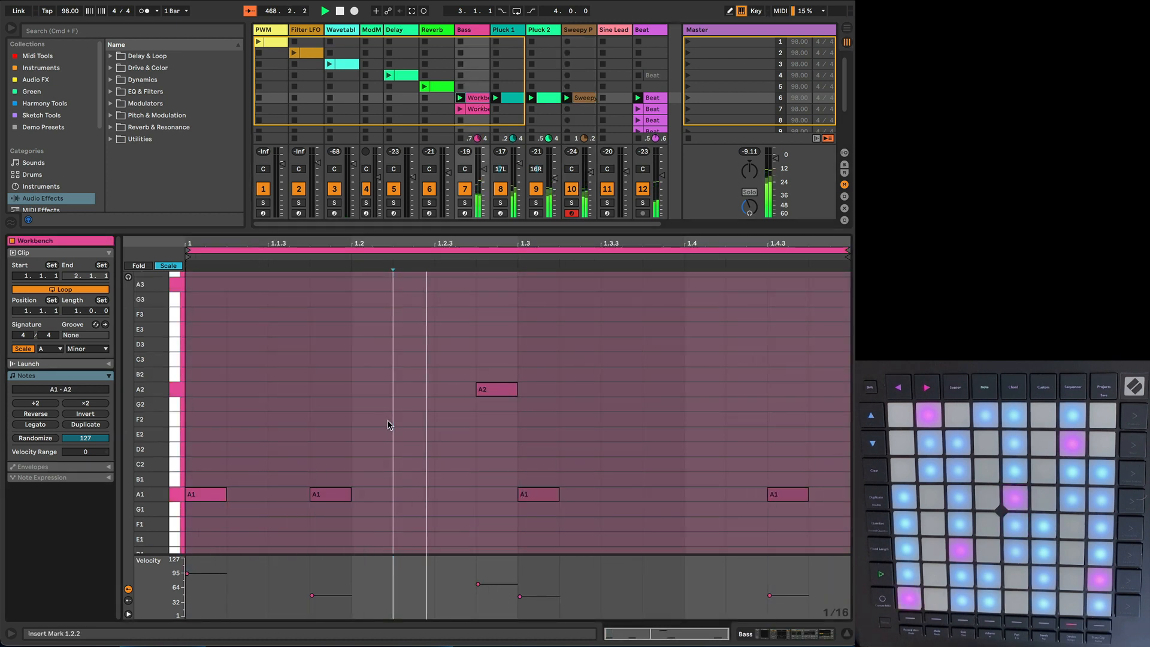
key("super+a")
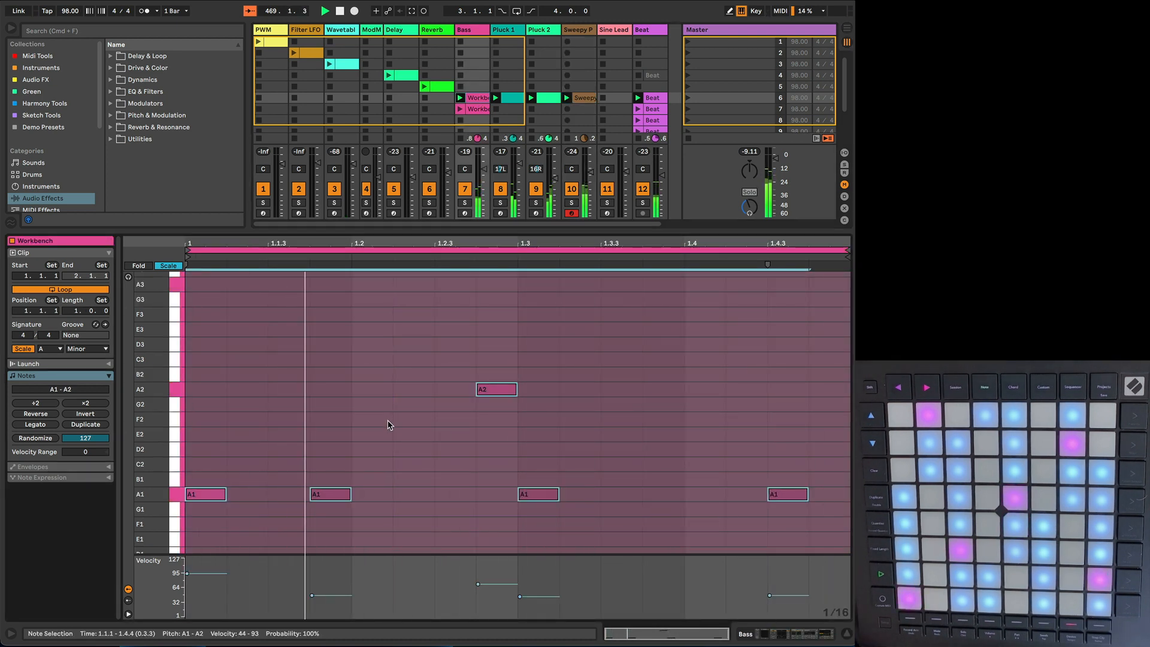
key("shift+Down")
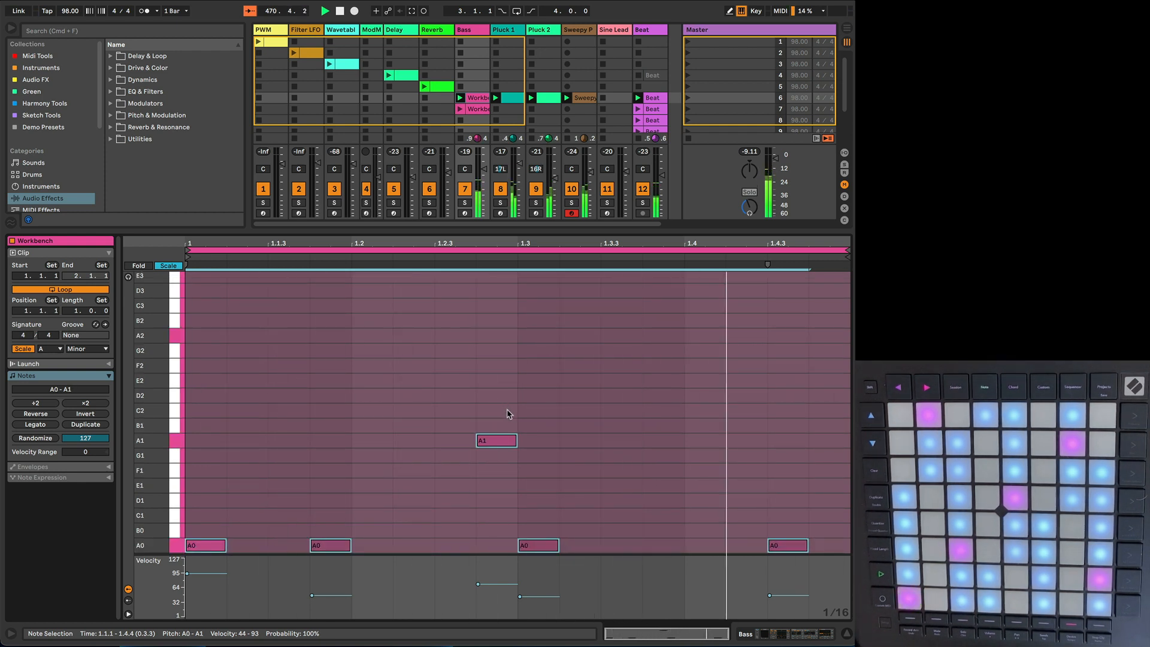
Step: Raise the velocities of all the Bass clip's notes to a range of 51 to 108, and slightly lower the second note's velocity
left_click_drag(221, 580, 215, 571)
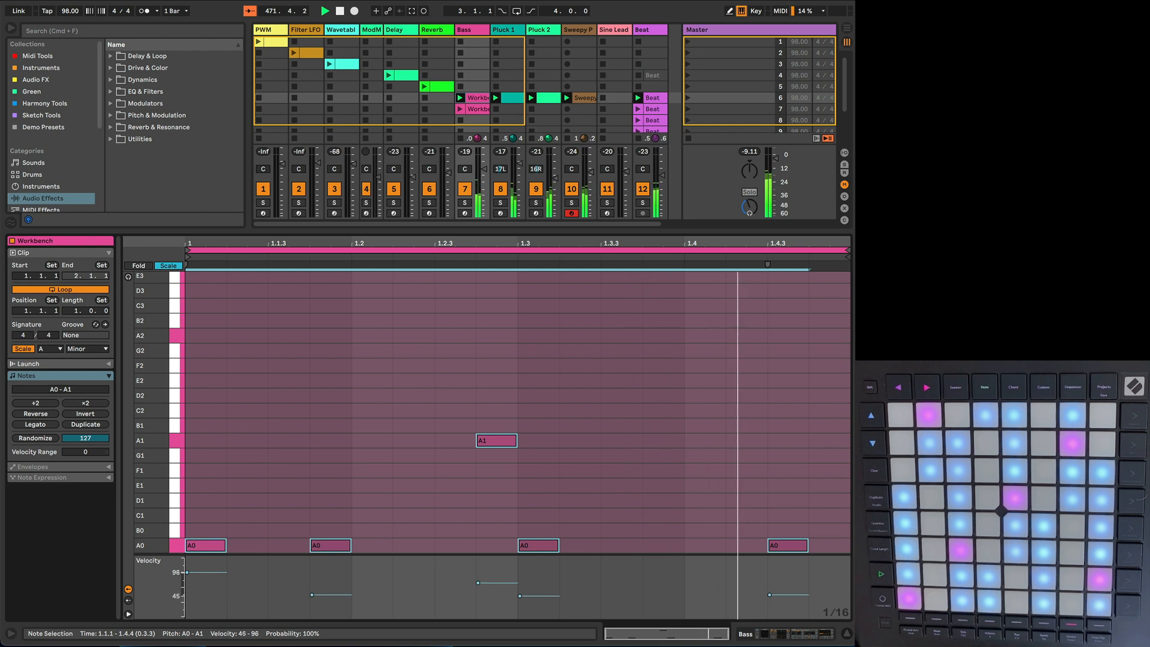
left_click(391, 593)
left_click_drag(343, 592, 343, 597)
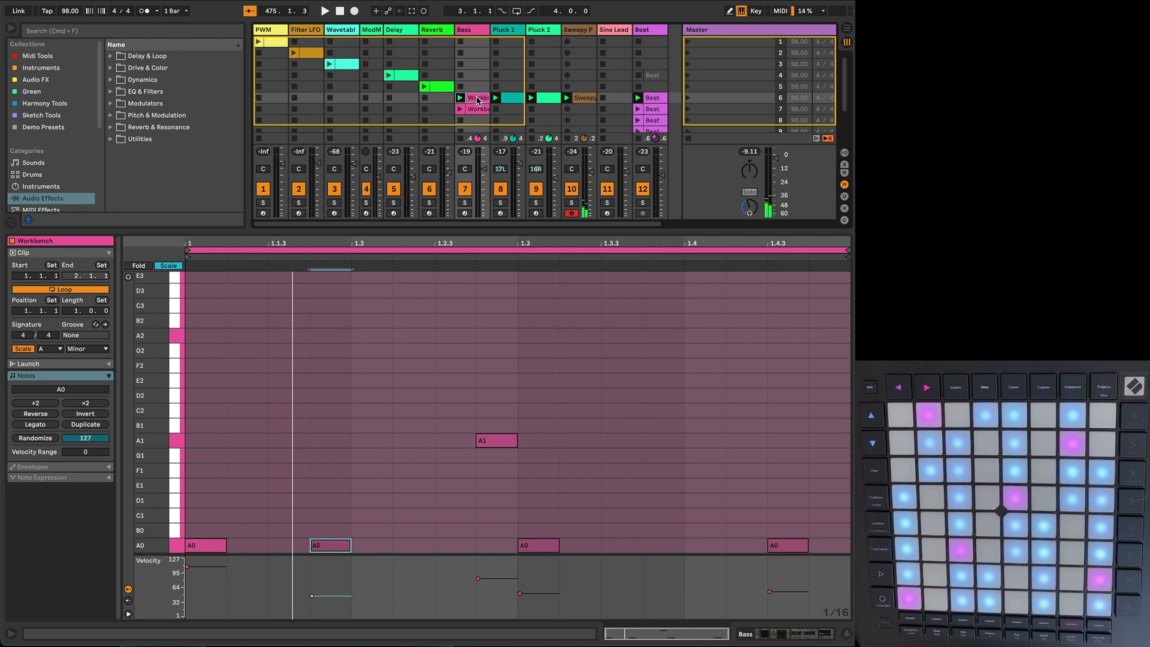
Step: Play the loop with Bass, Pluck 1 and Pluck 2 soloed in turn, and compare the notes of the two pluck clips together
key("space")
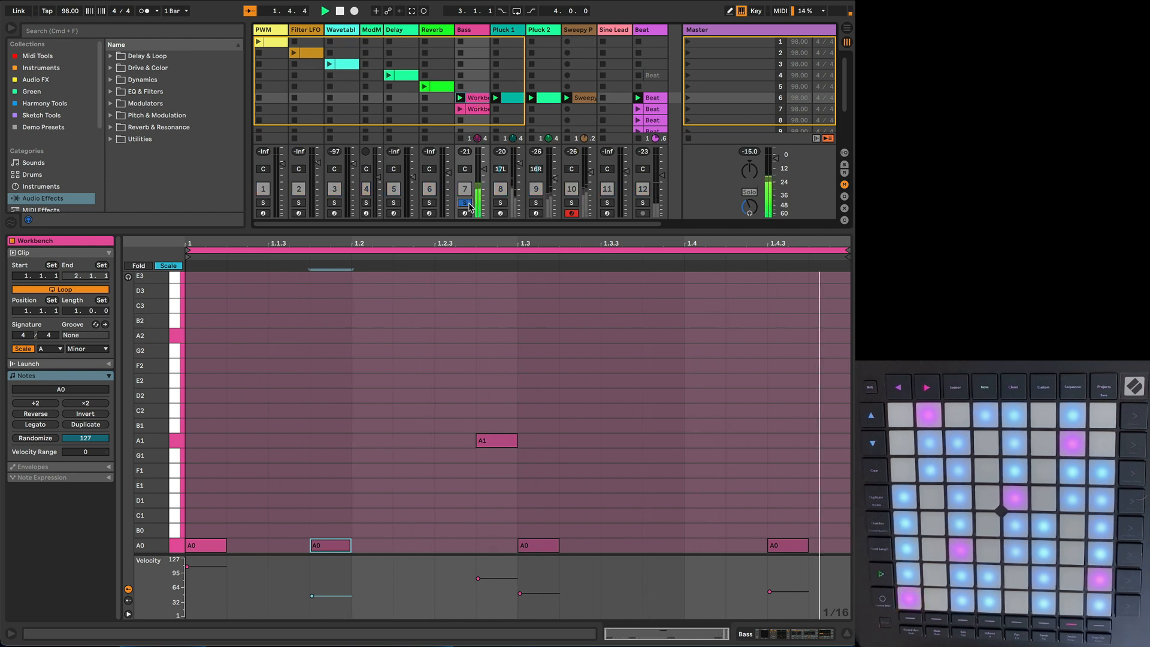
left_click(500, 203)
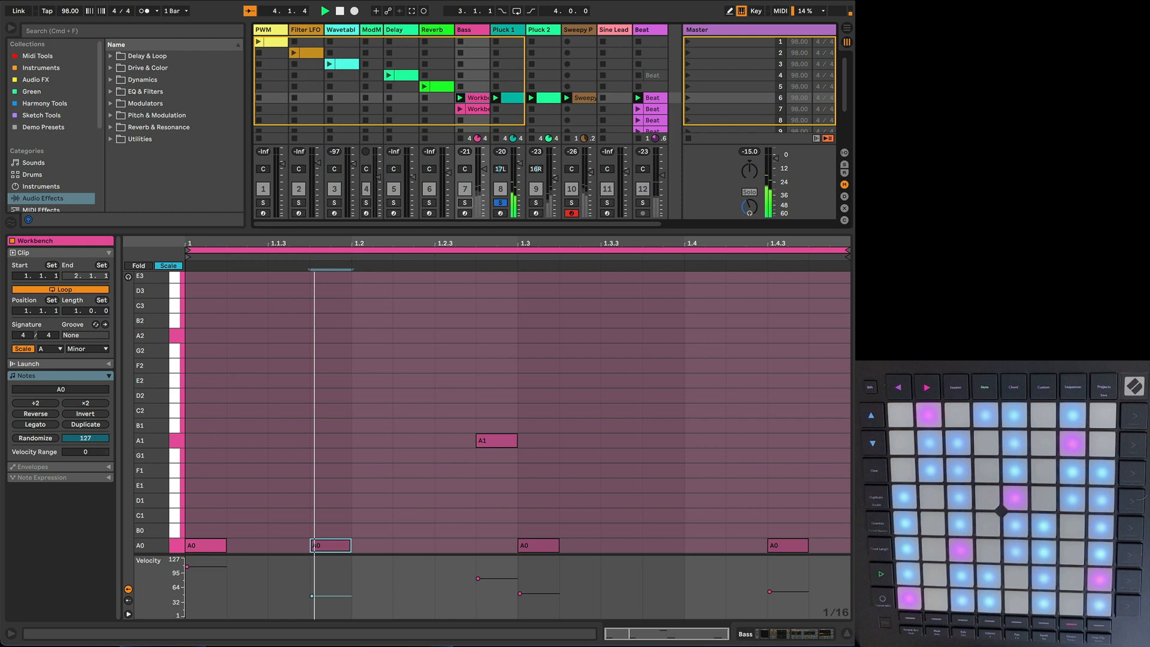
left_click(508, 101)
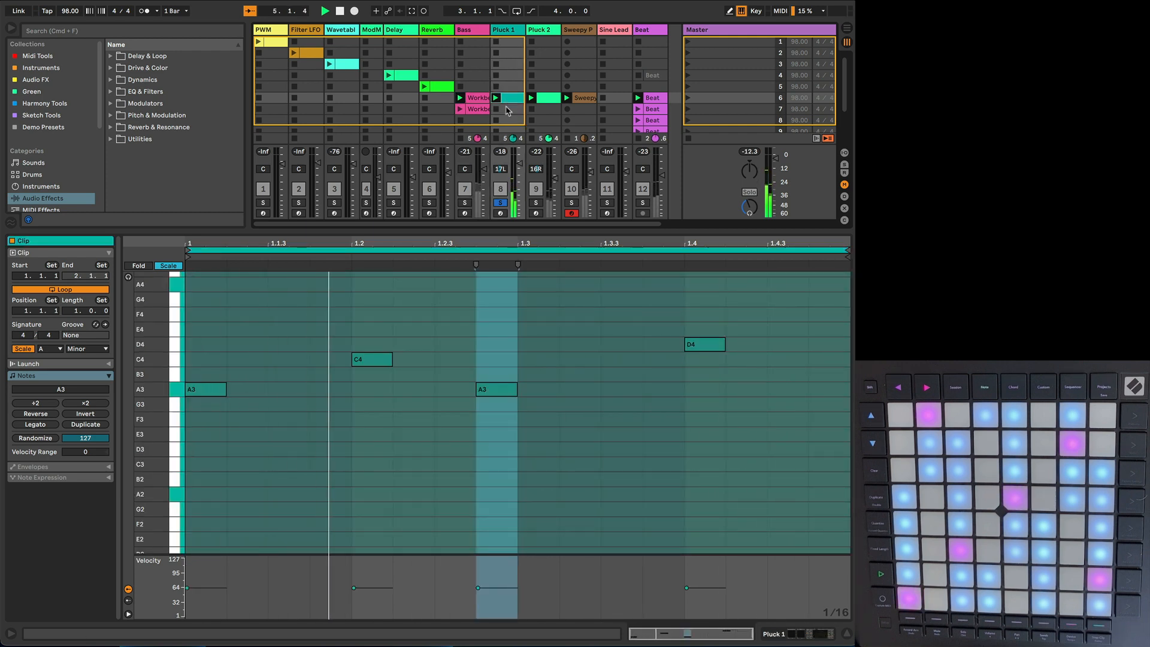
left_click(536, 203)
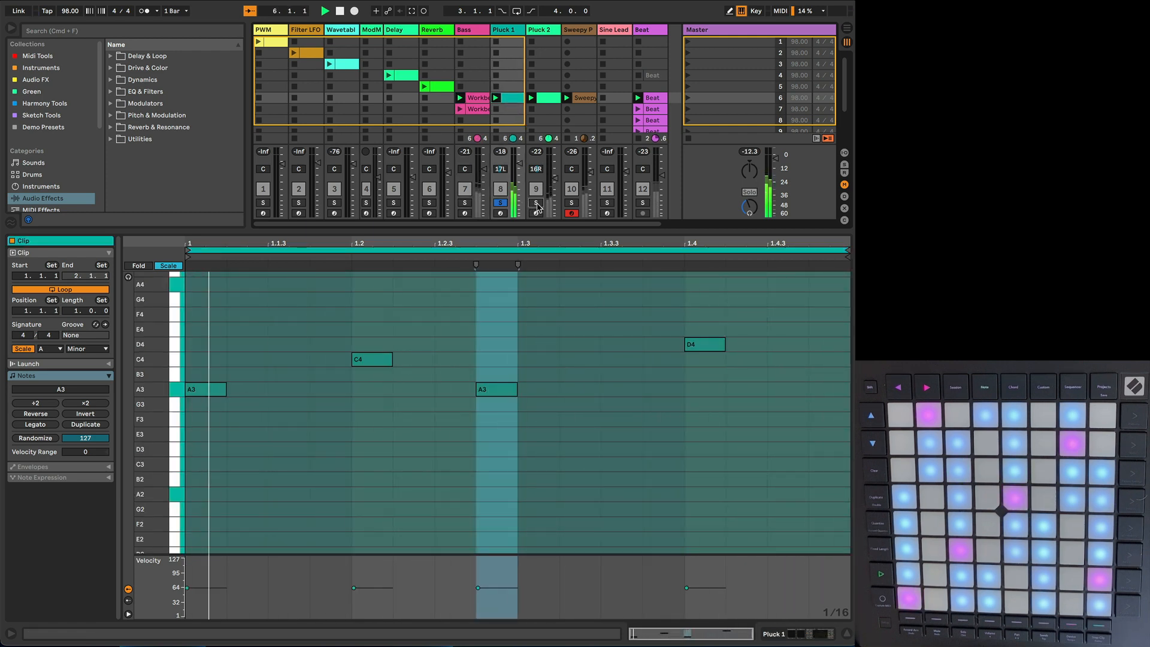
left_click(546, 99)
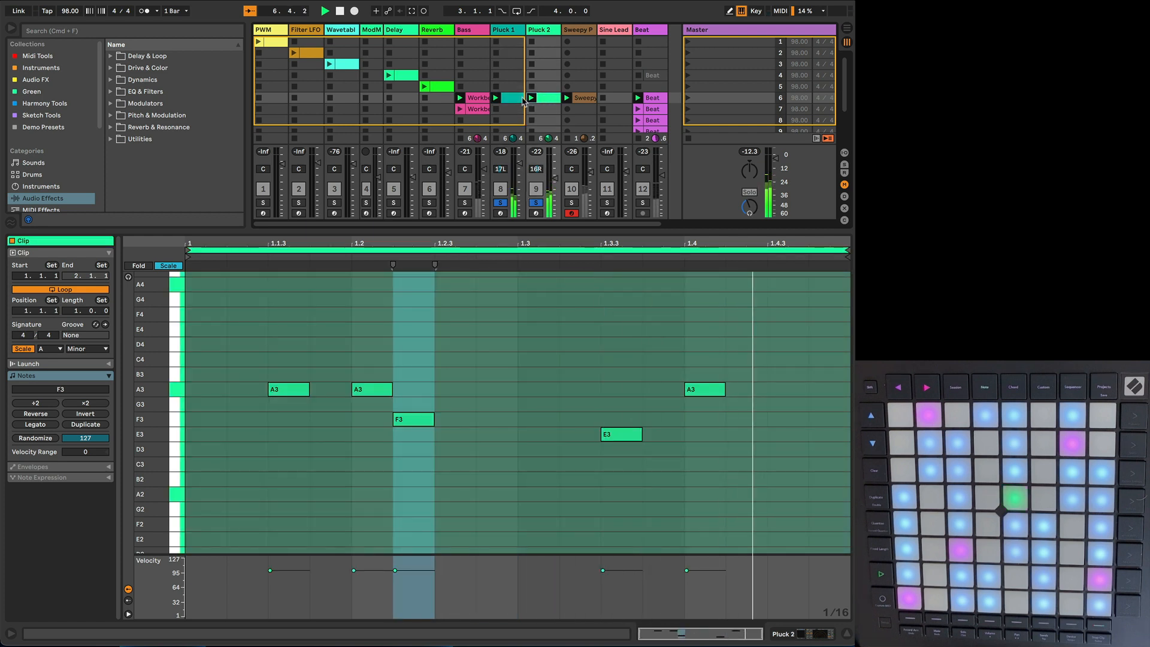
left_click(512, 102, "shift")
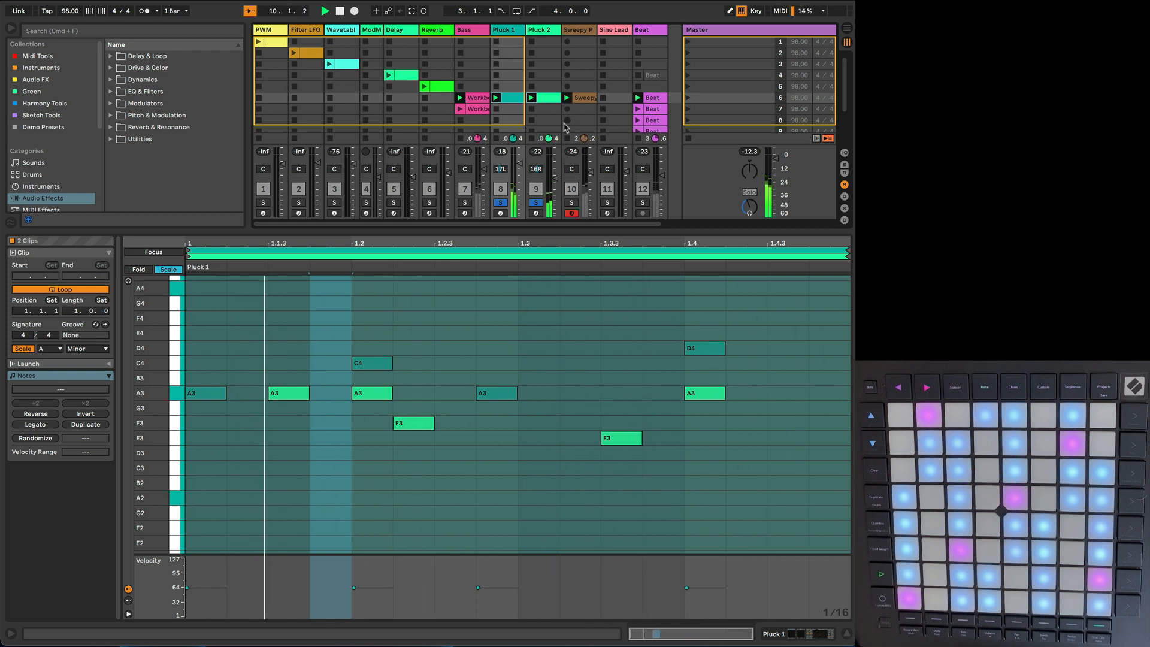
left_click(536, 203)
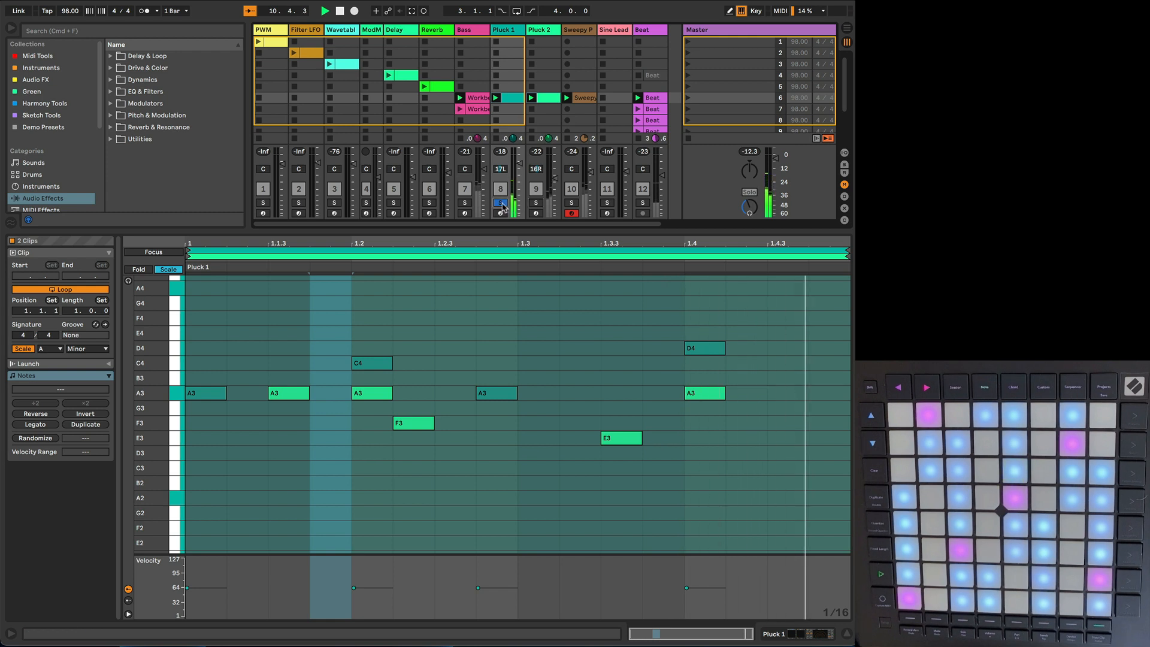
Step: Solo the Sweepy Pad track and examine its clip's chords, including the last F3 and third E3 notes
left_click(572, 203)
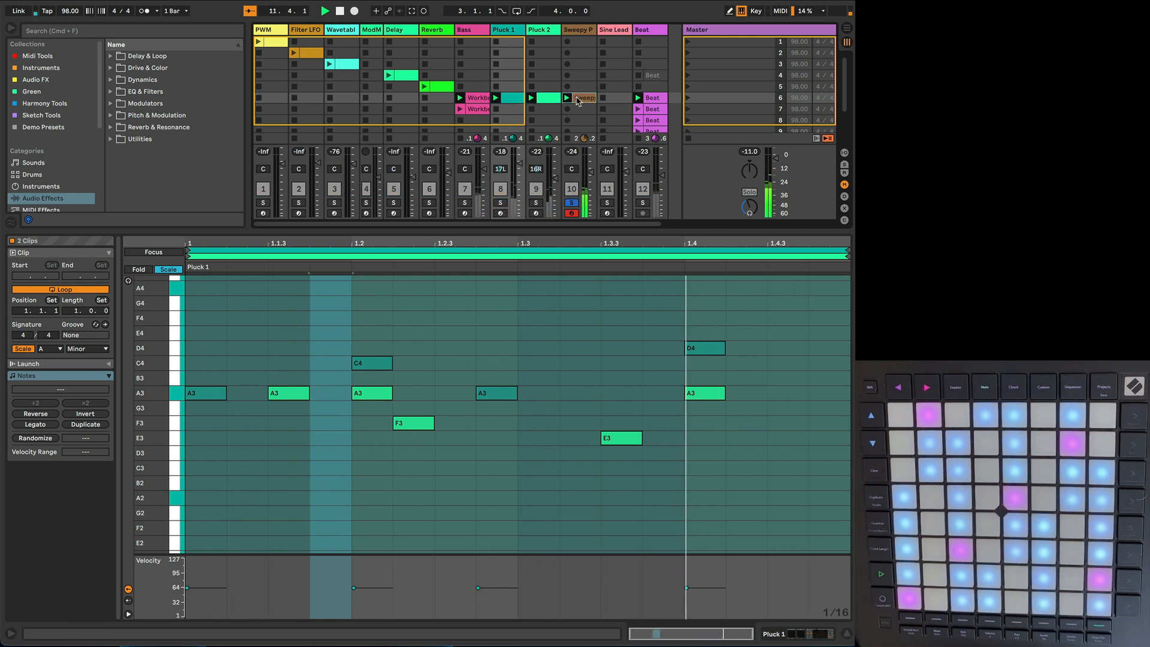
left_click(580, 98)
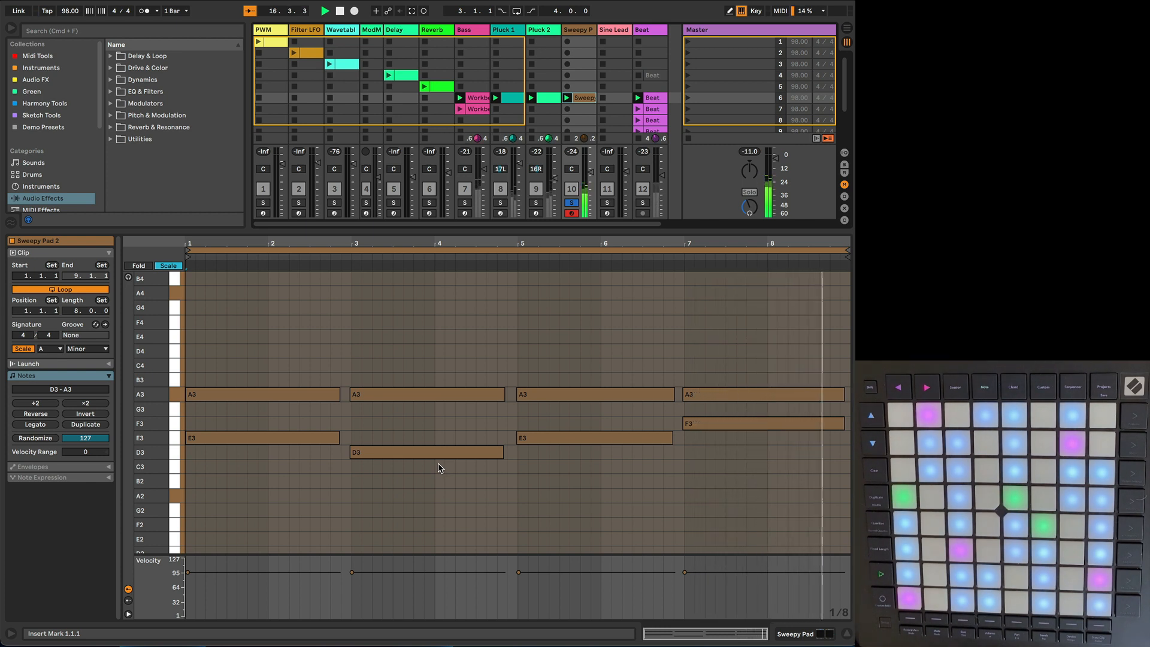
left_click(701, 425)
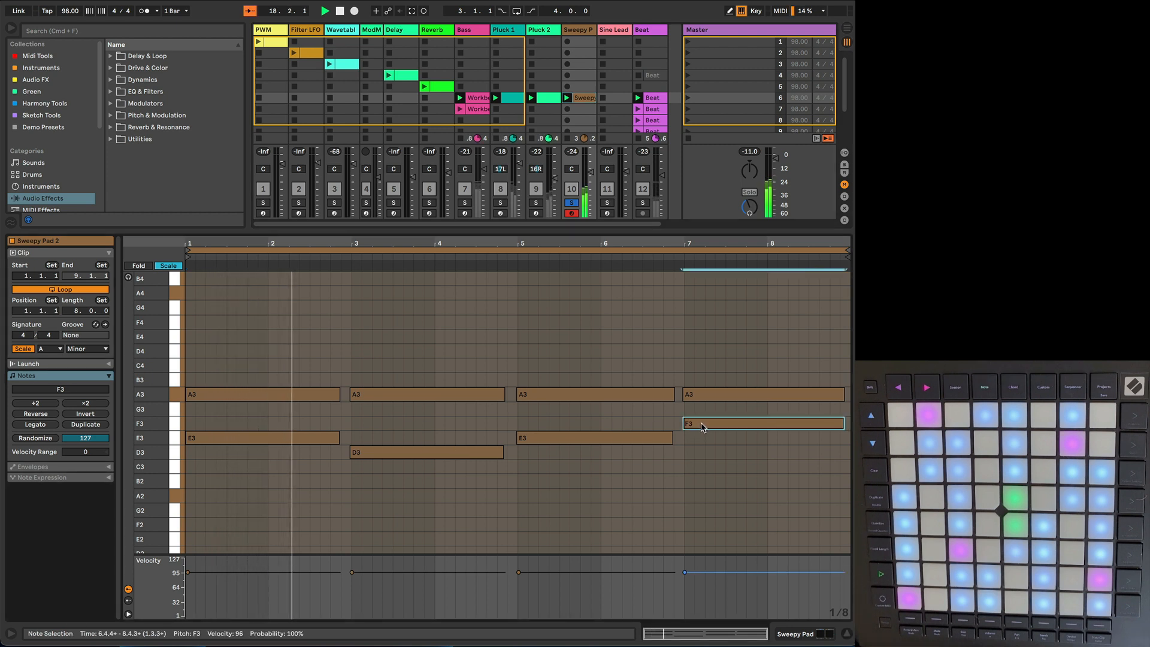
left_click(623, 442)
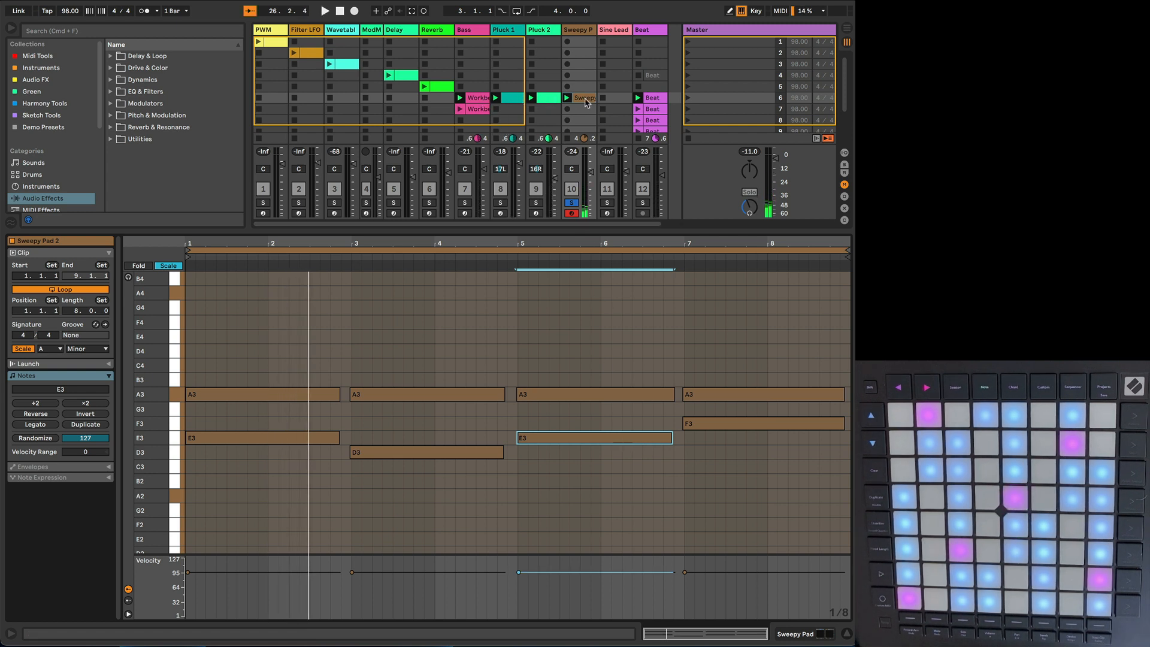
Step: Examine the scene 6 clips of Bass, Pluck 1, Pluck 2 and Sweepy Pad overlaid in one note view across eight bars
left_click(481, 99)
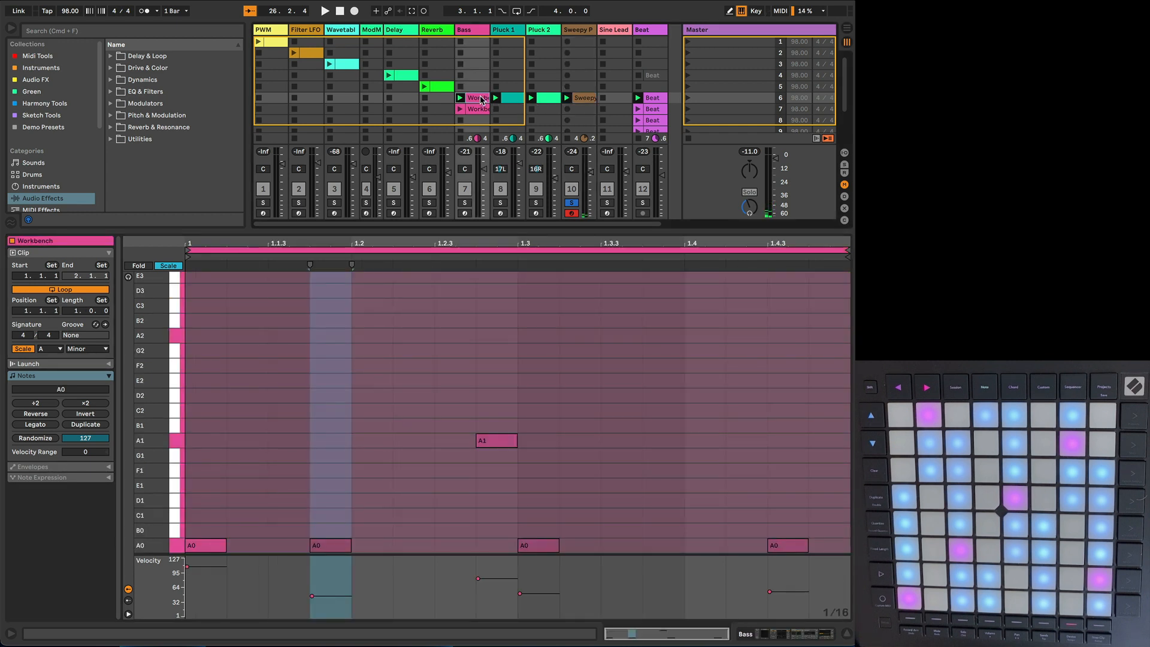
left_click(508, 102, "shift")
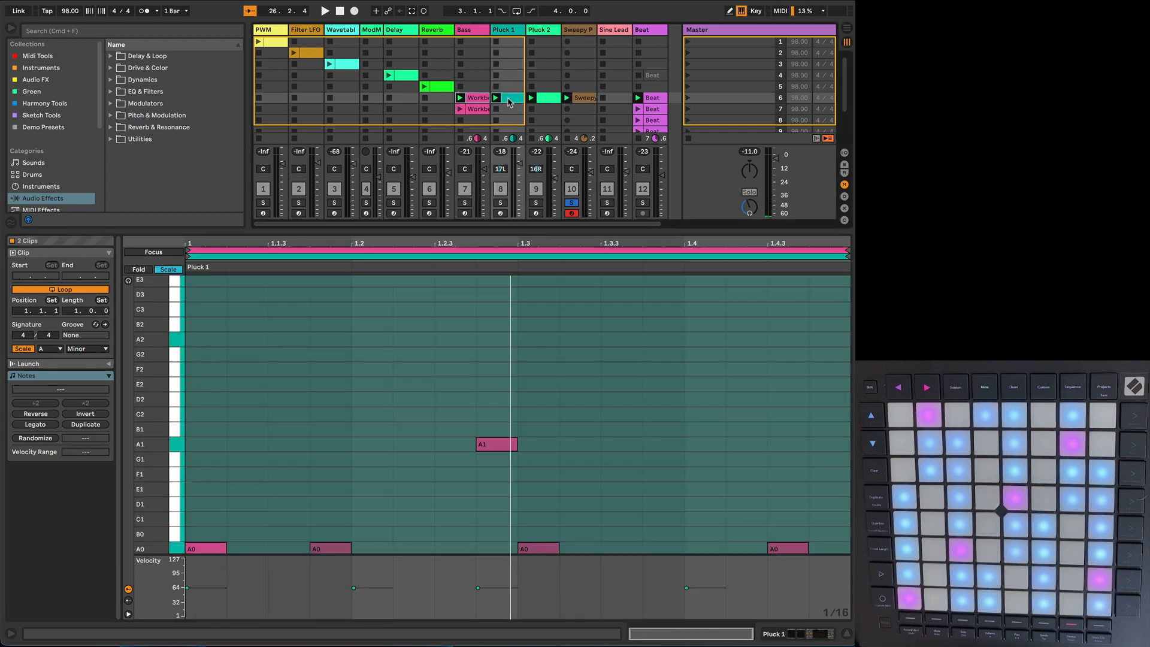
left_click(554, 99, "shift")
left_click(582, 99, "shift")
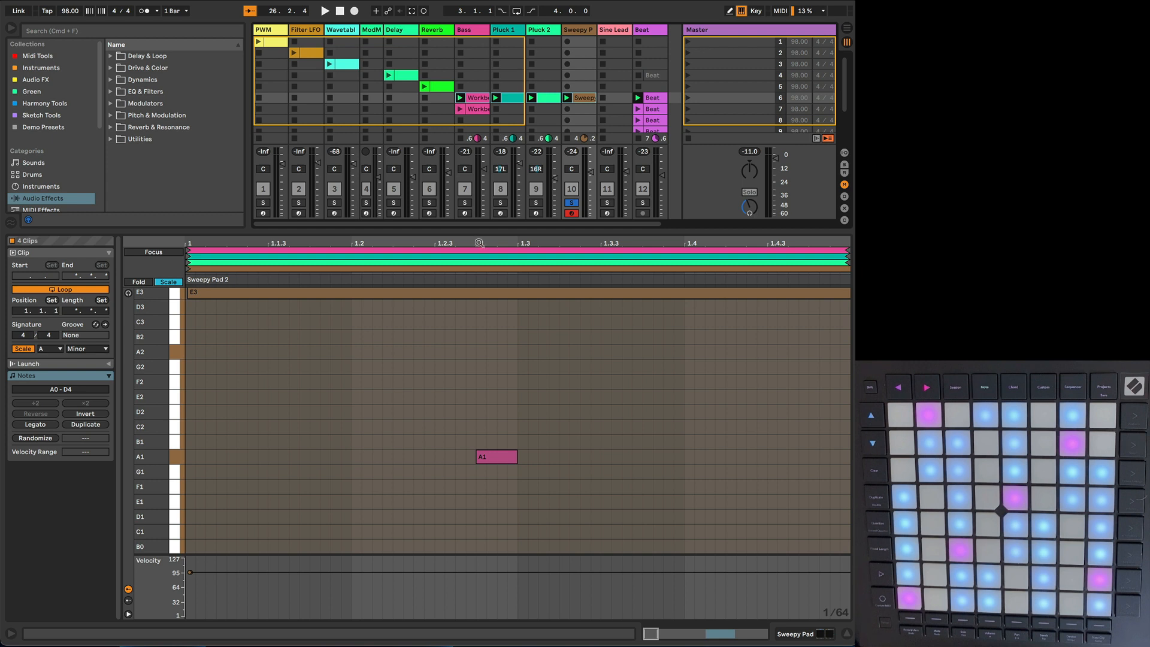
left_click_drag(480, 243, 222, 244)
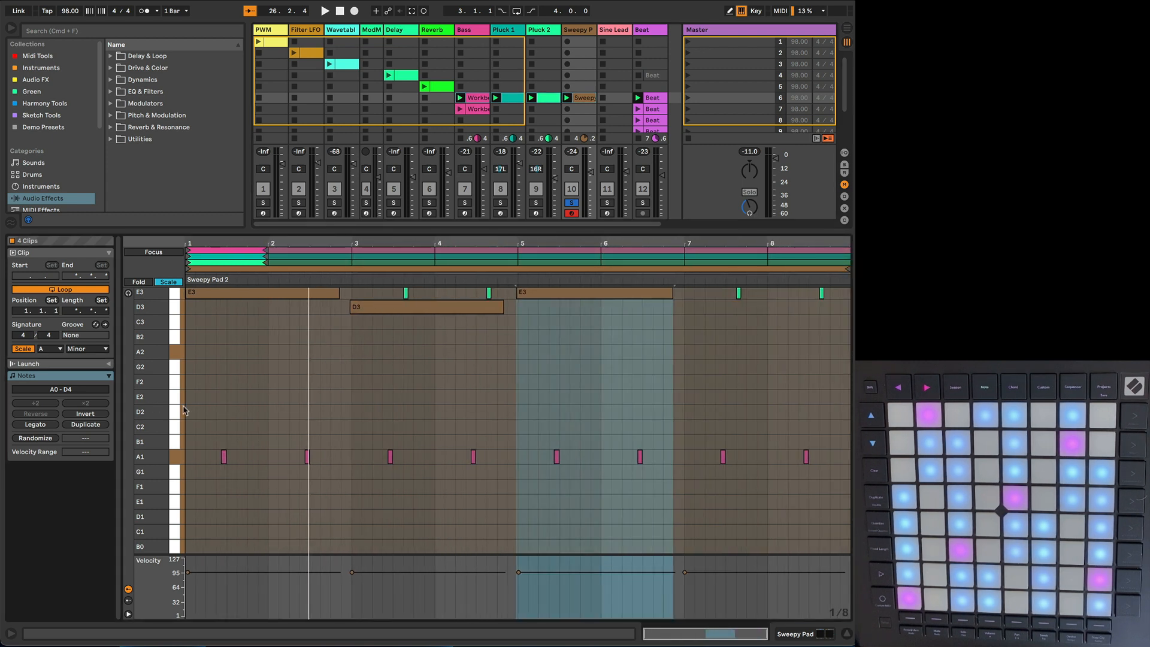
scroll(269, 399, "up", 8)
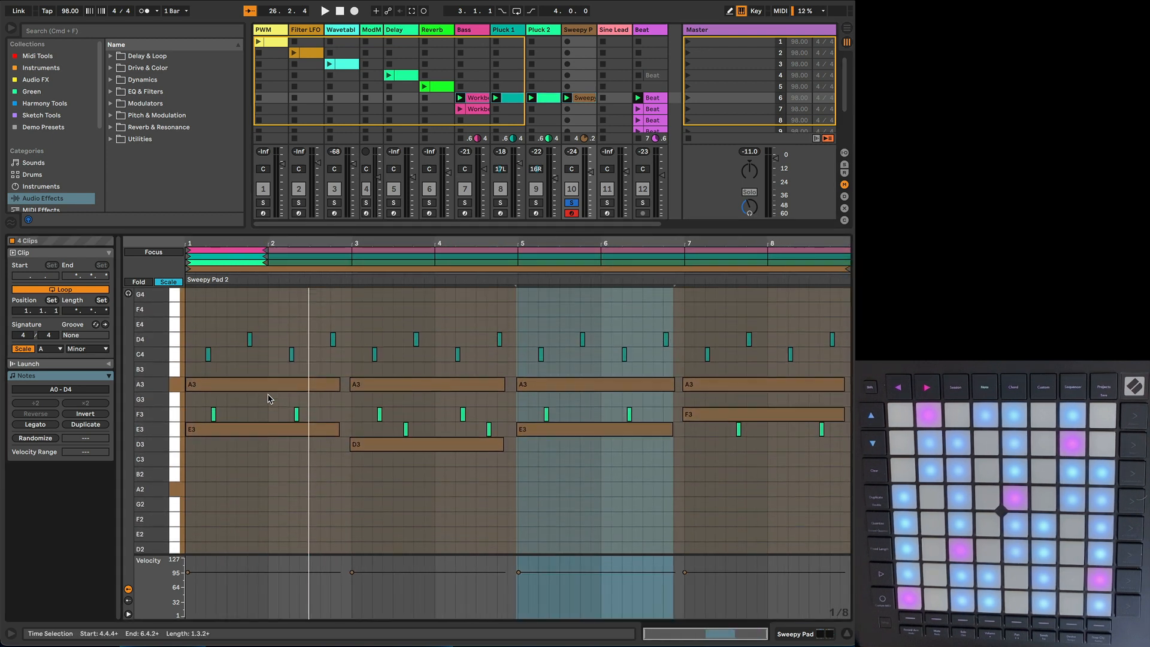
scroll(269, 399, "up", 2)
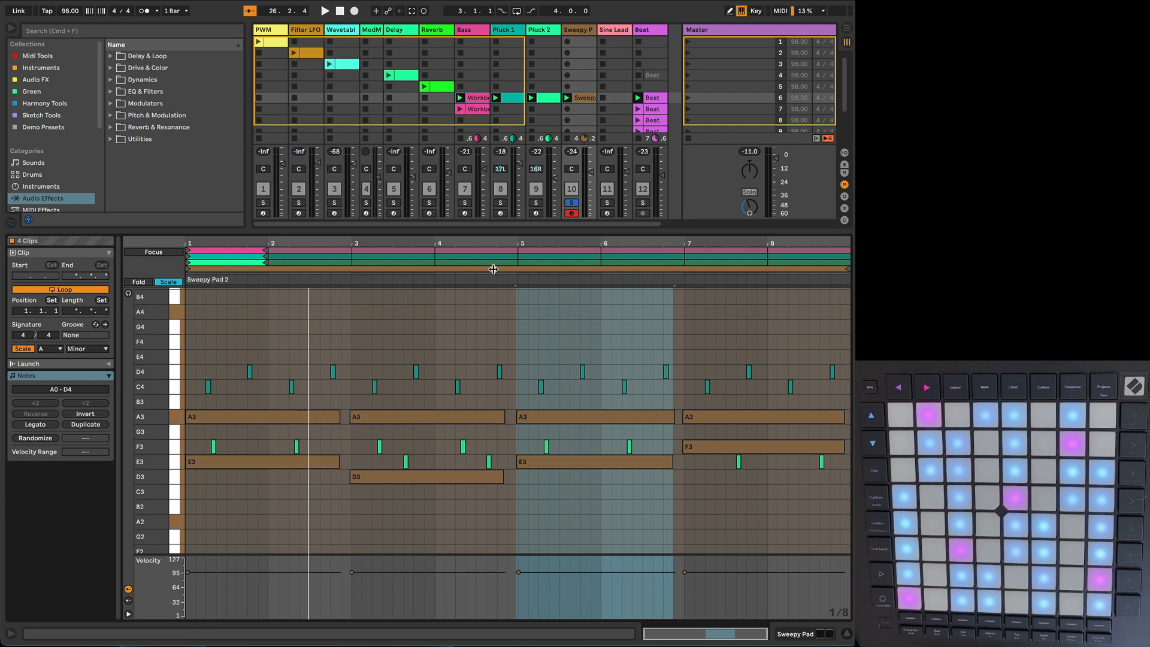
Step: Turn off solo on the Sweepy Pad track and launch scene 6 to play all the parts together
left_click(572, 203)
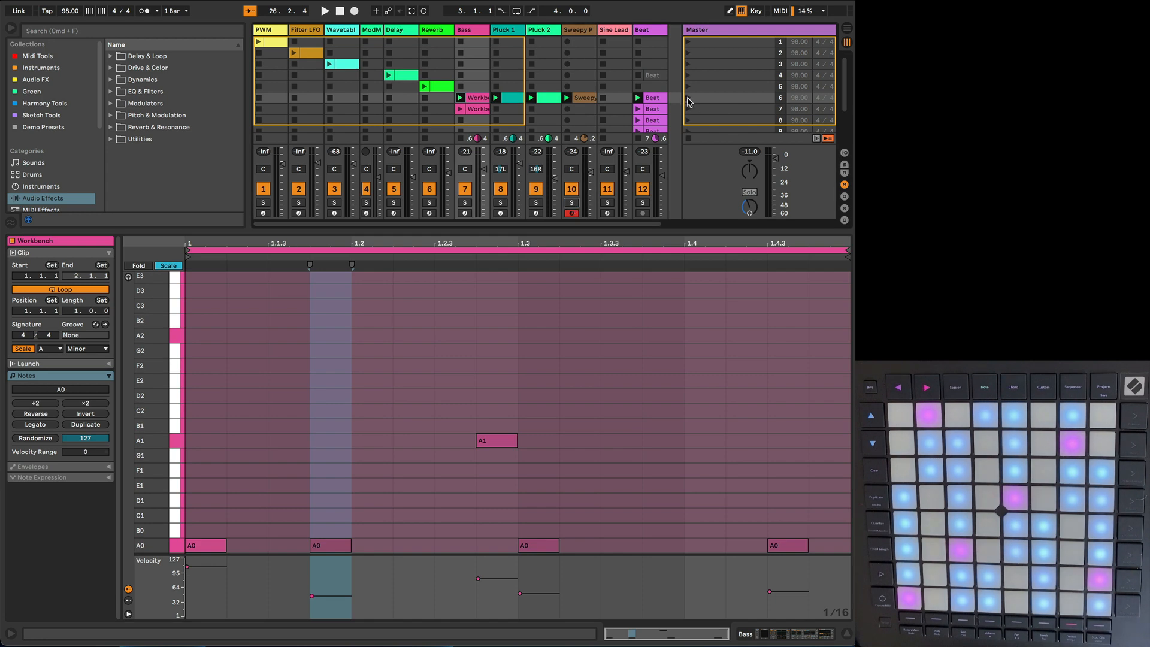
left_click(688, 99)
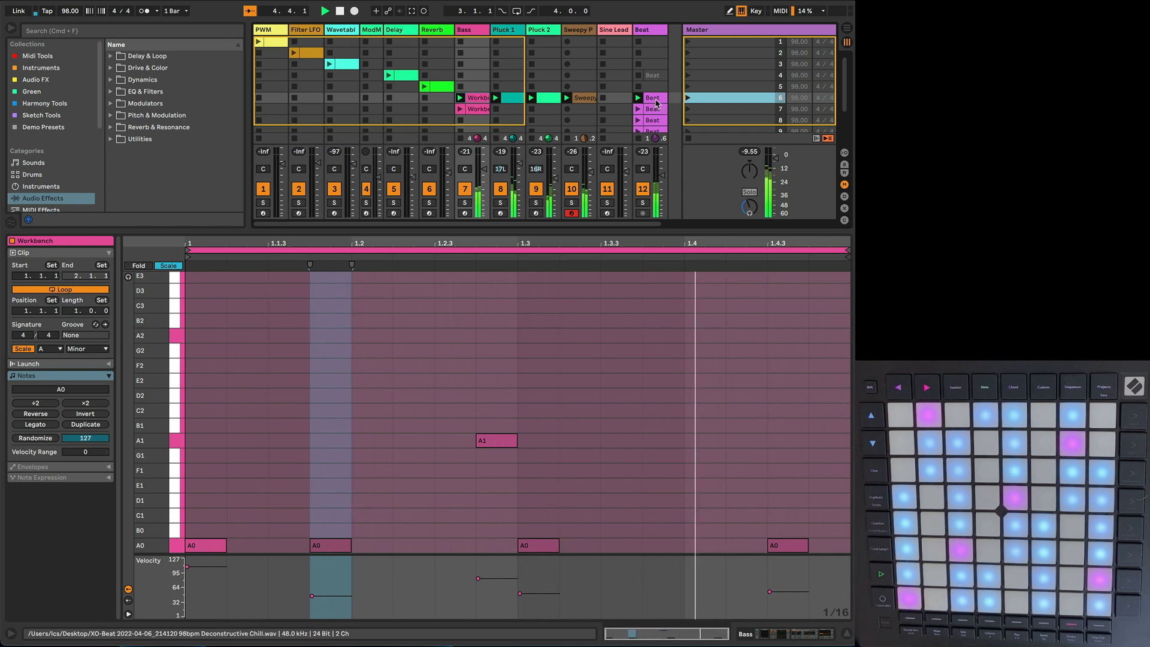
Step: Arm the Sine Lead track and create an empty MIDI clip in its scene 6 slot
left_click(612, 35)
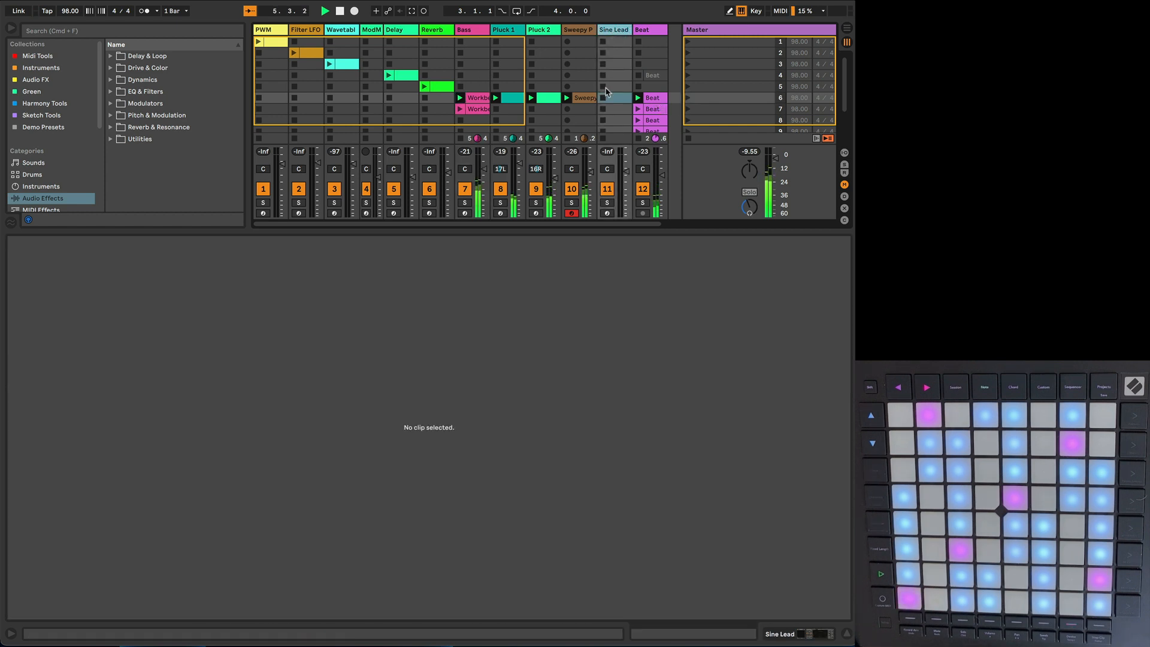
left_click(612, 99)
left_click(608, 213)
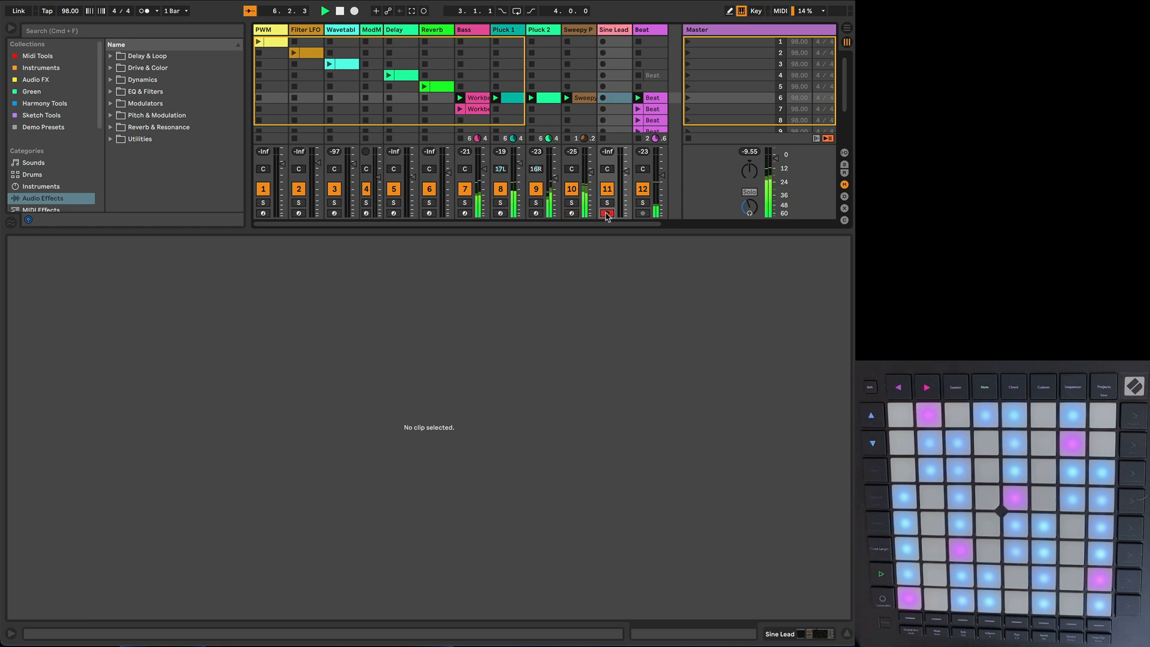
double_click(614, 99)
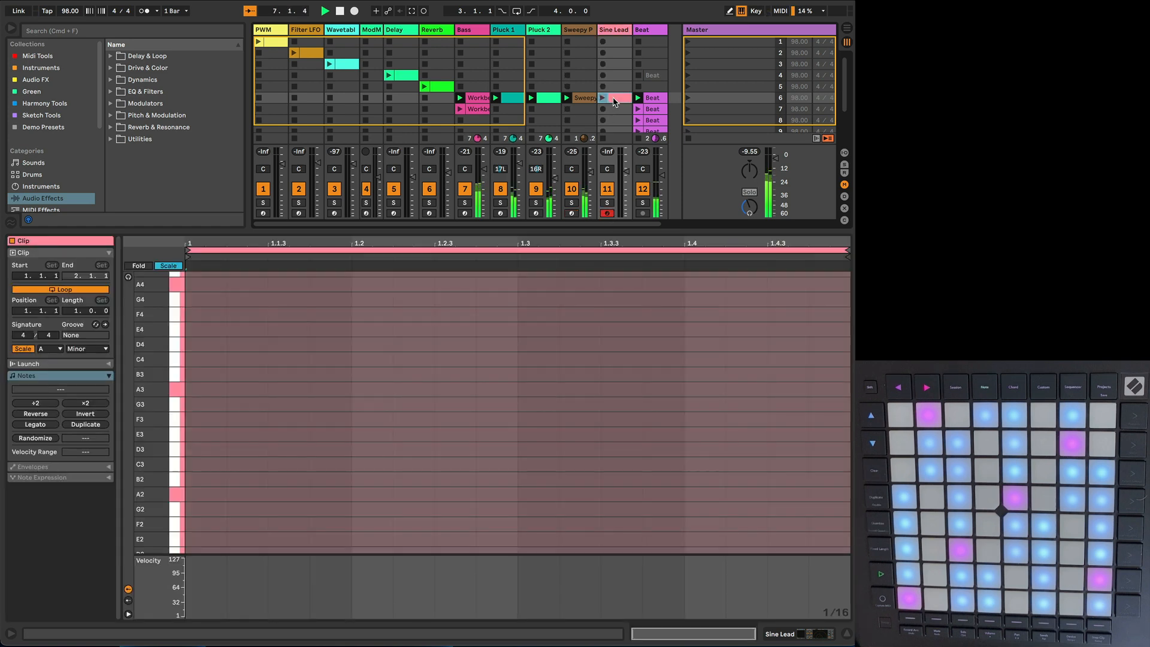
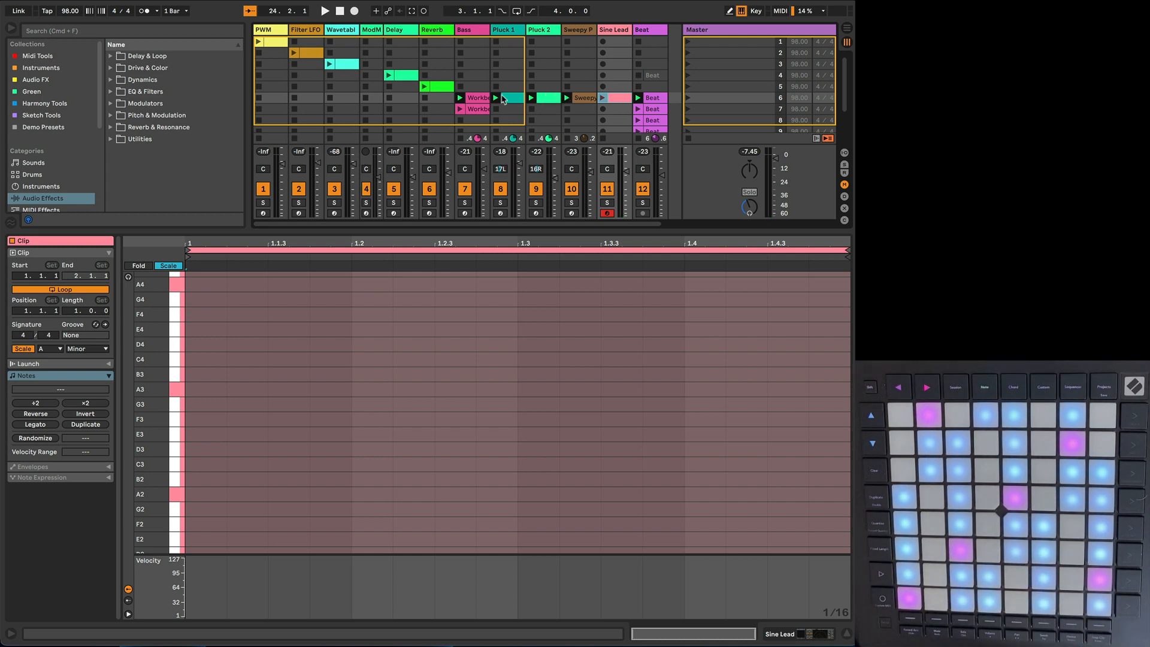
Step: Compare the scene 6 Bass and Sweepy Pad clips, separately and overlaid with the plucks, and examine the Bass note velocities
left_click(477, 97)
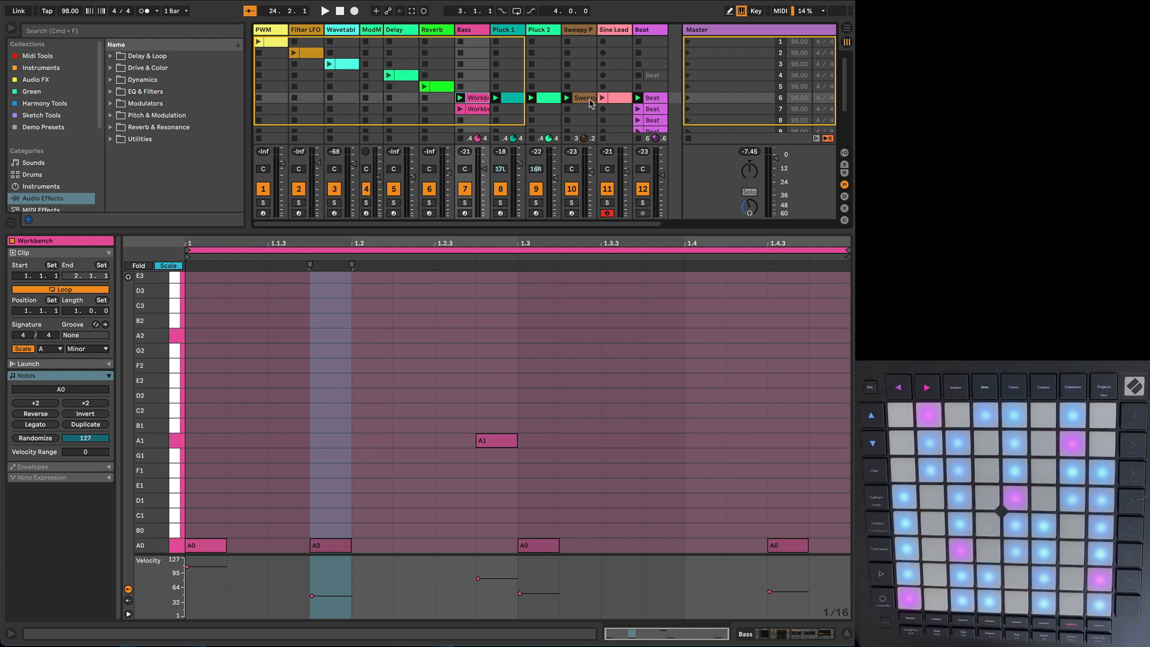
left_click(606, 100, "shift")
left_click(583, 100)
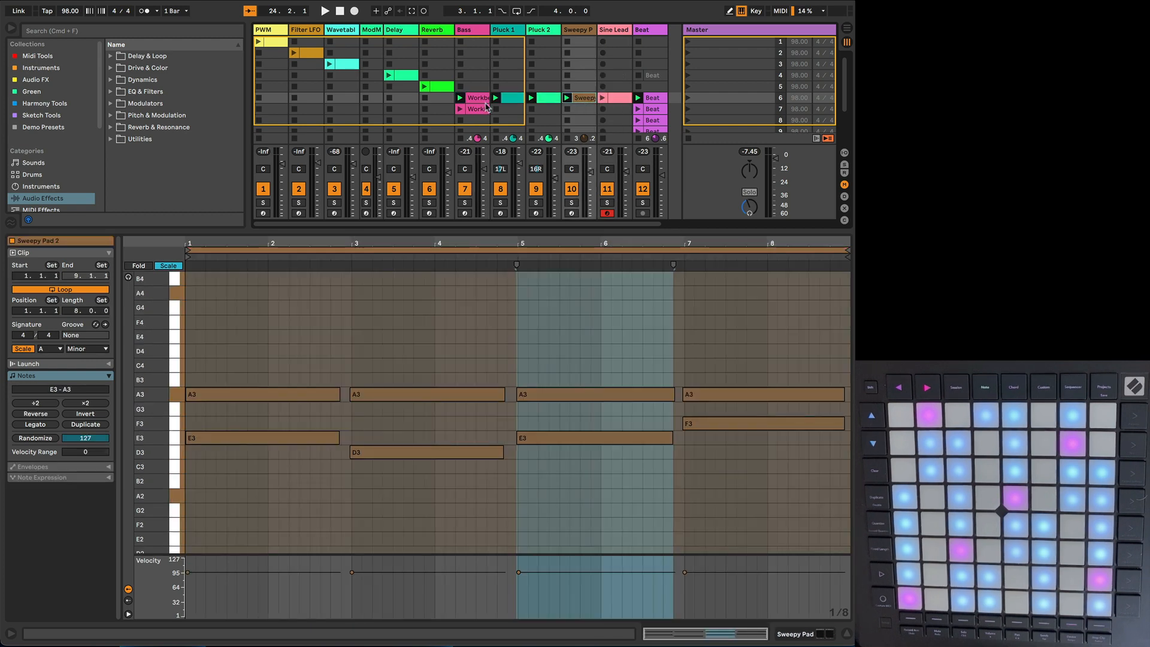
left_click(473, 99, "shift")
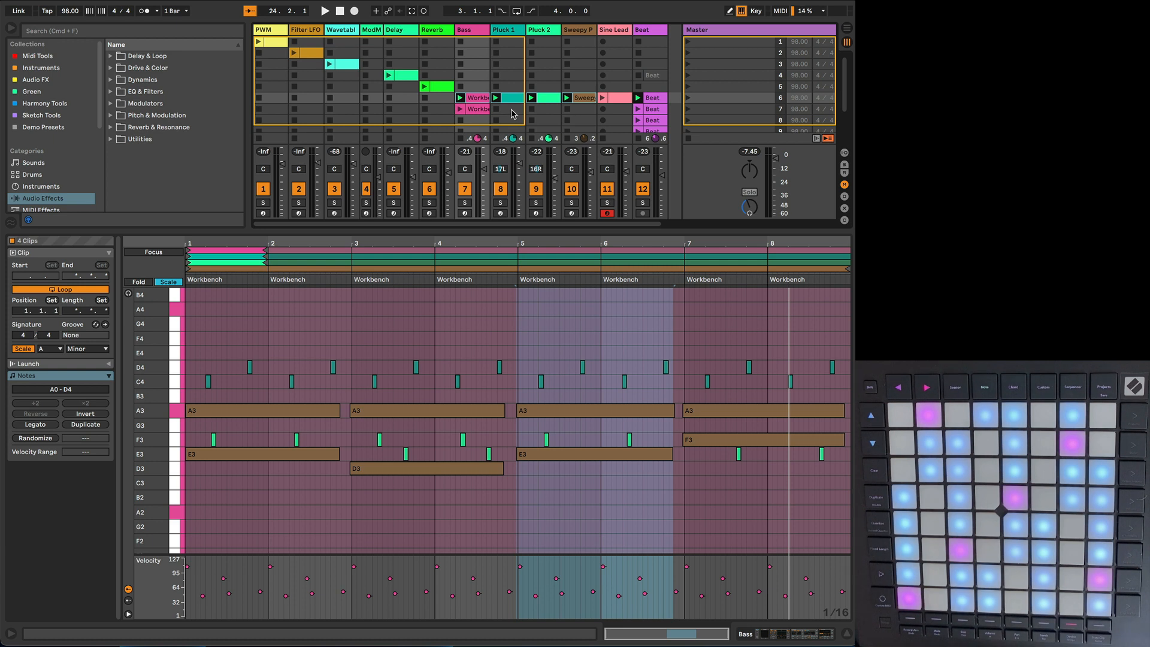
left_click(476, 99)
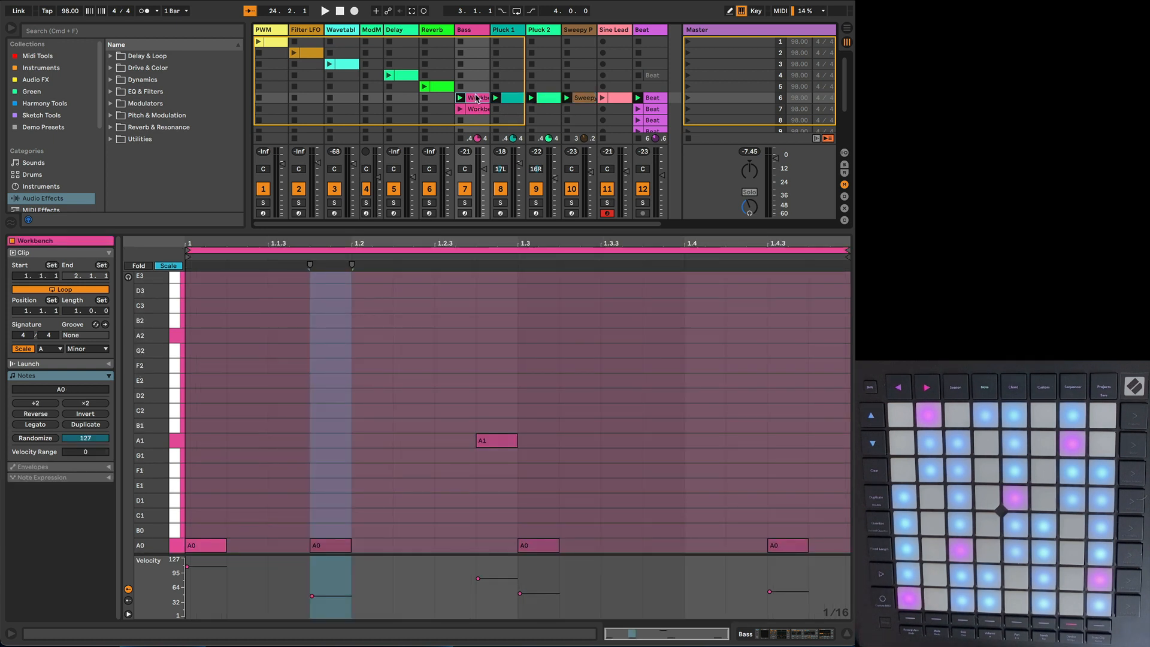
left_click(328, 598)
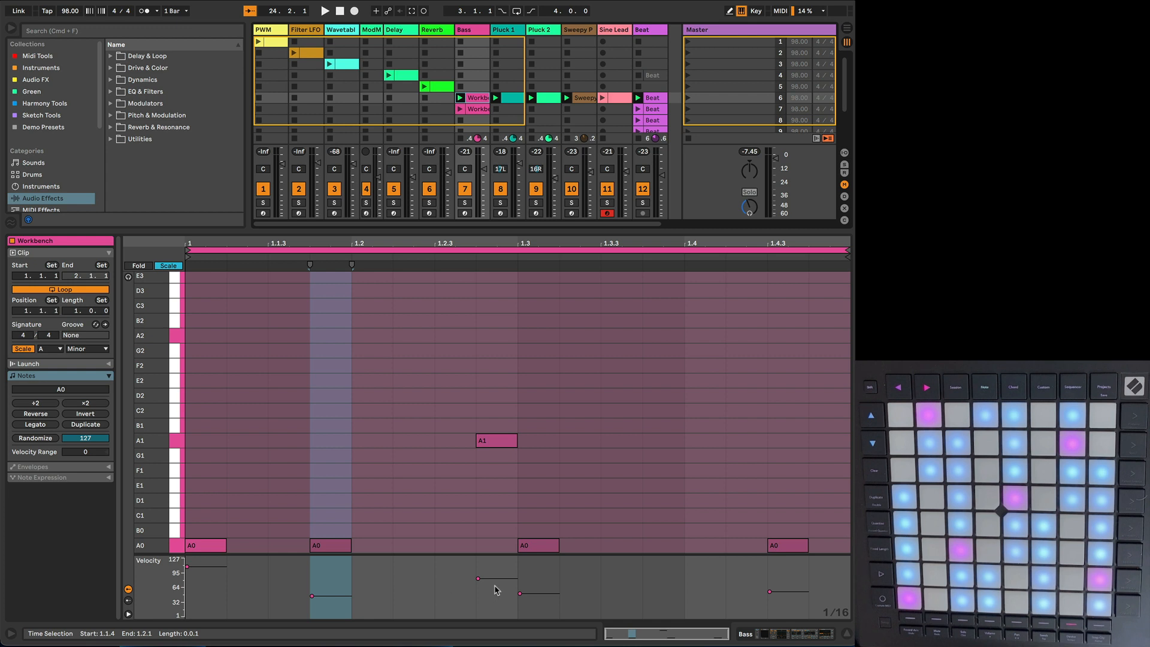
Step: Play scene 6 with Pluck 1 soloed and set the velocity of the C4 note in its clip to 91
left_click(511, 99)
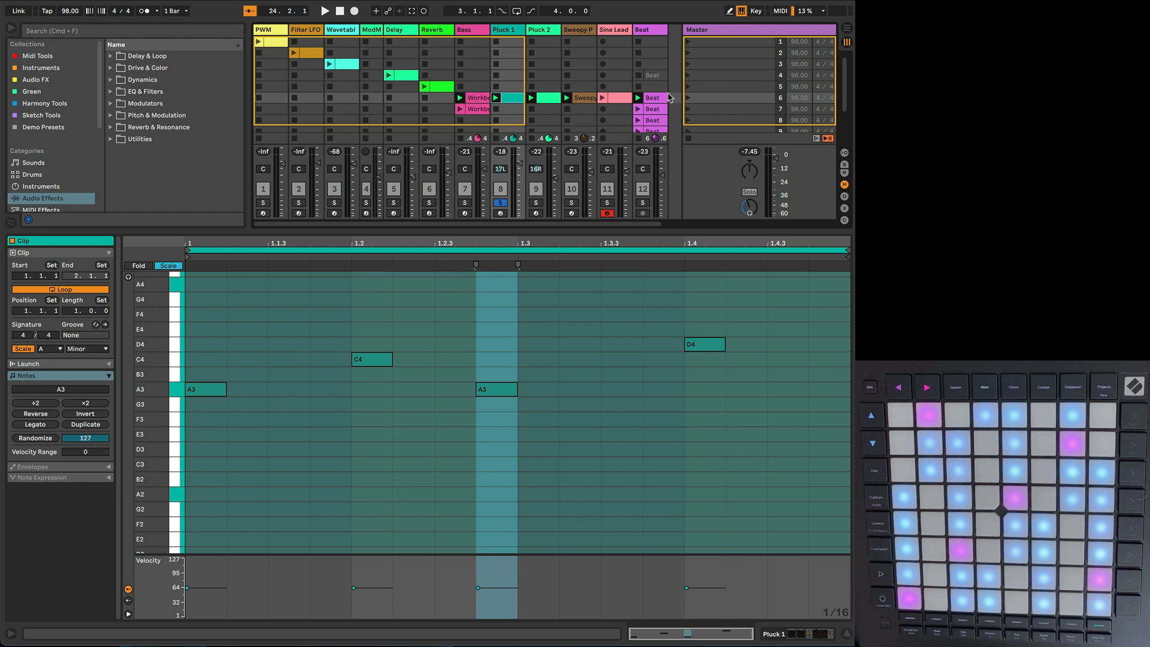
left_click(688, 98)
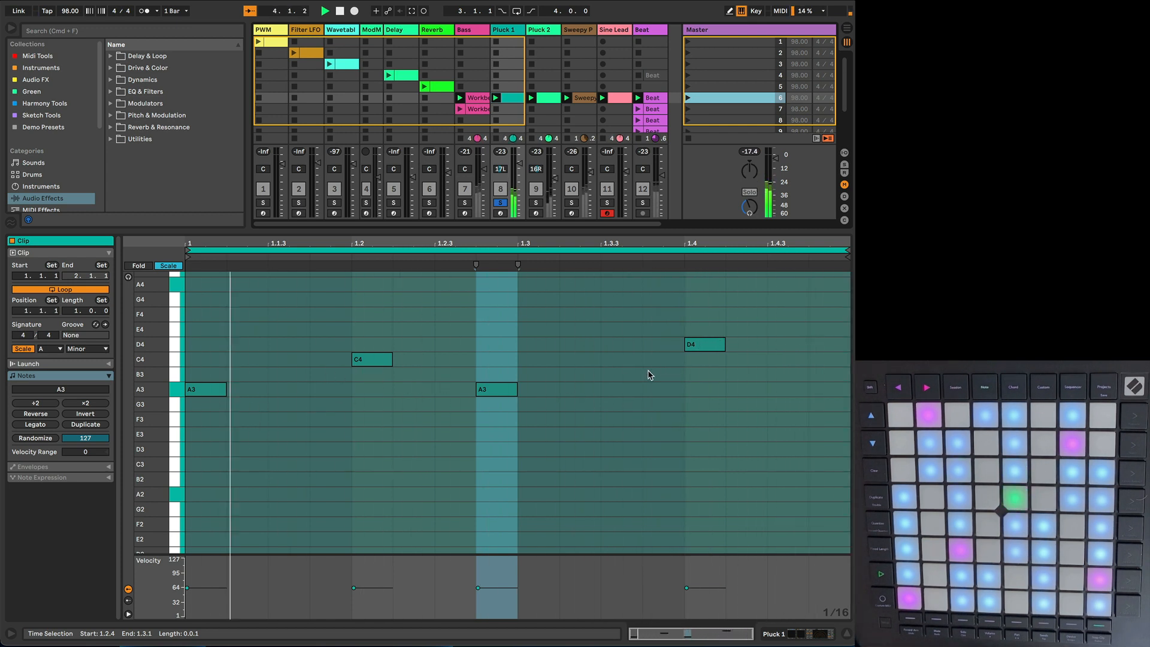
left_click(367, 590)
left_click_drag(367, 591, 367, 577)
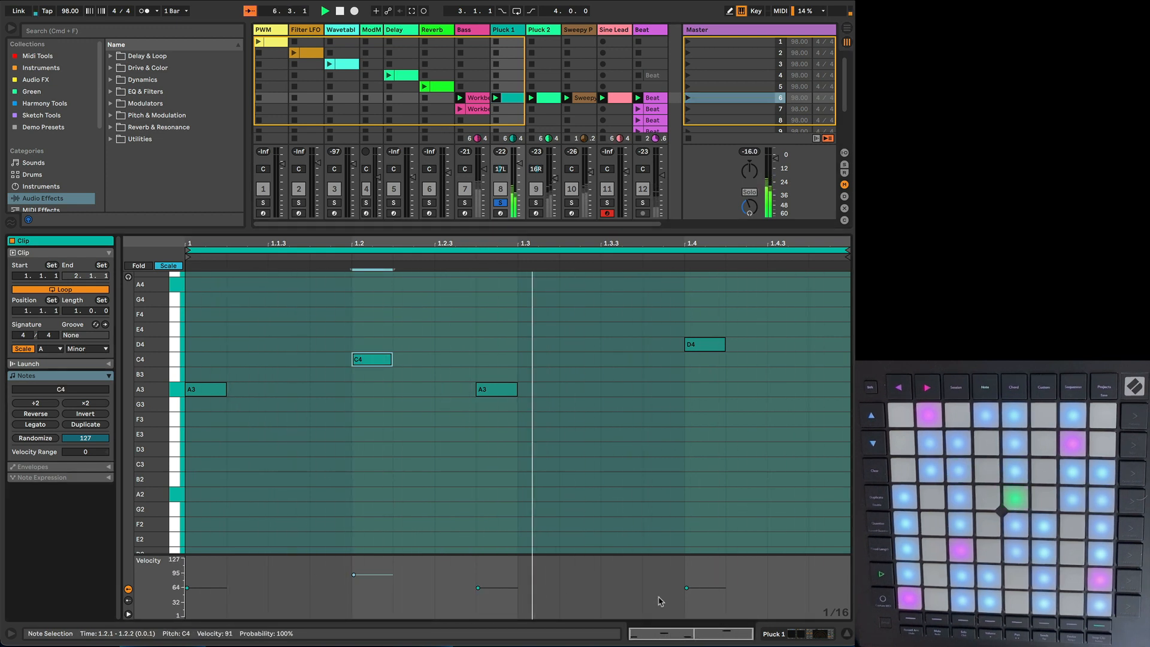
Step: Try a louder D4 at velocity 111 and a much quieter second A3 in the Pluck 1 clip
left_click(687, 588)
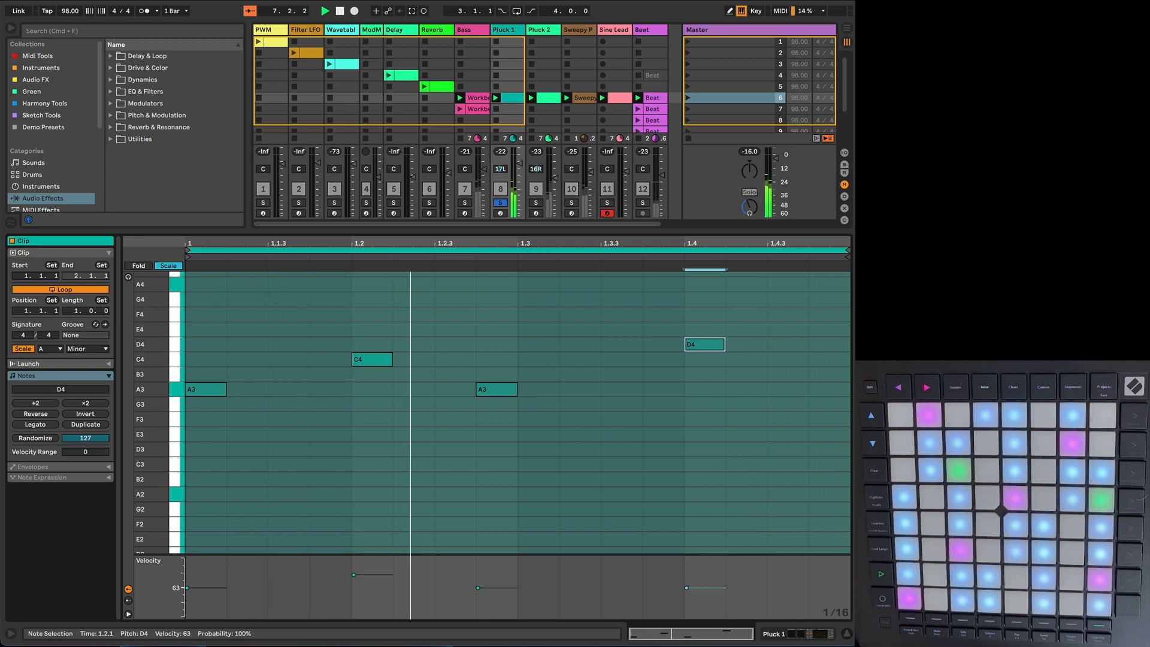
left_click_drag(687, 588, 688, 565)
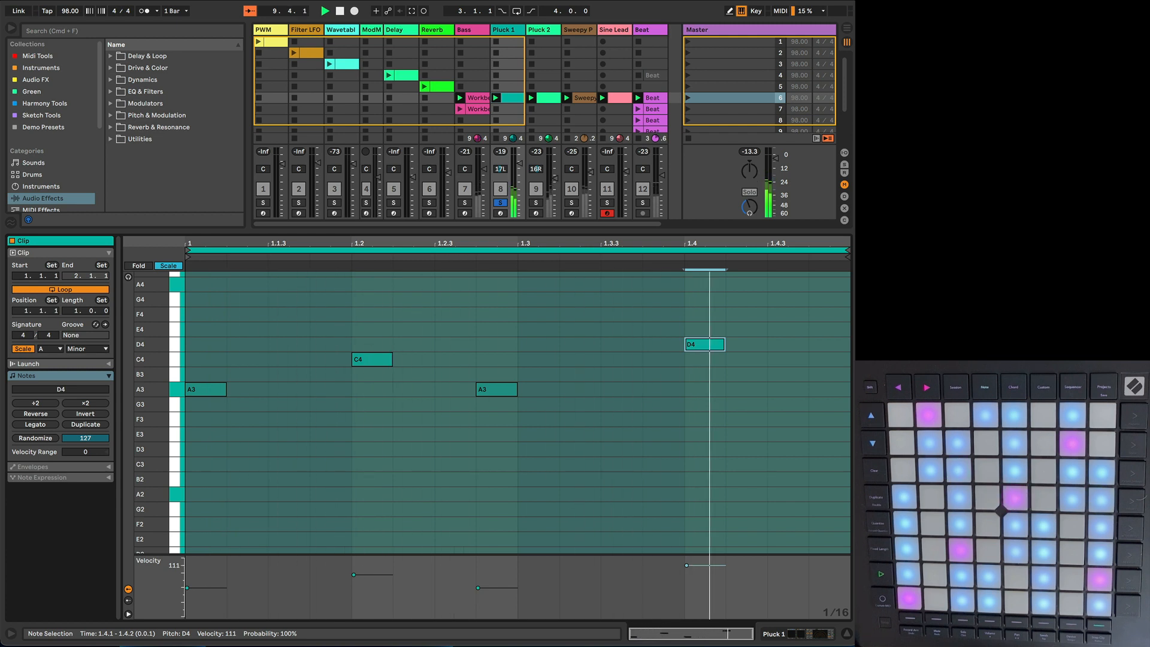
left_click(503, 589)
left_click_drag(492, 590, 492, 602)
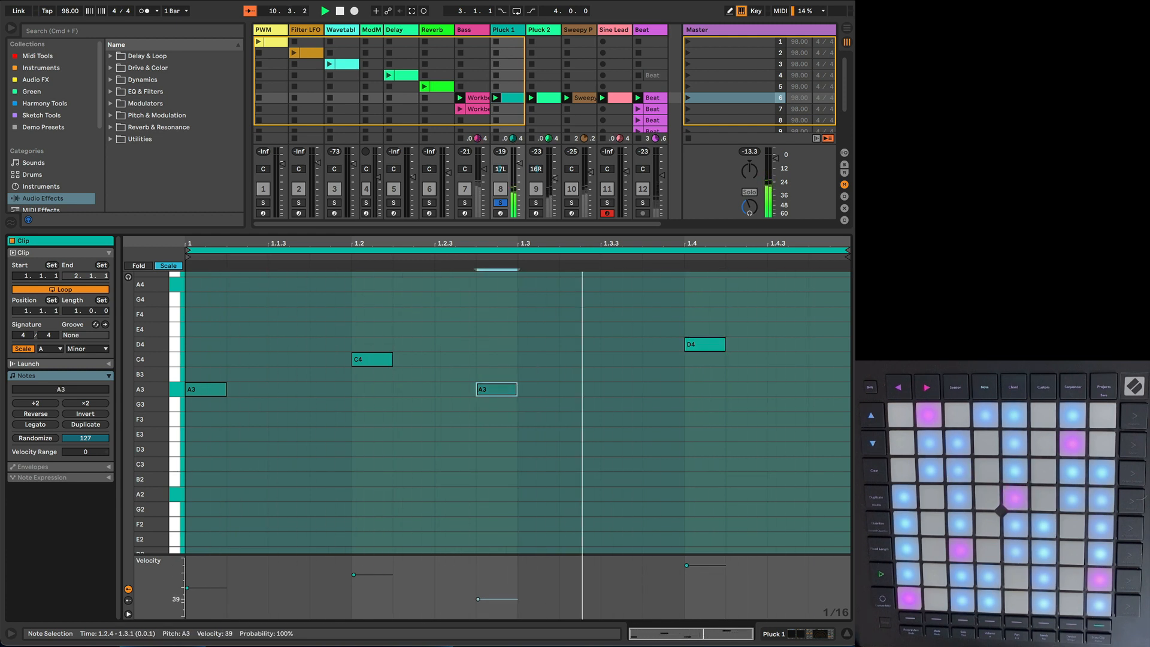
Step: Lower the D4 note's velocity to about 56 and raise the second A3 to a similar level in the Pluck 1 clip
left_click(689, 566)
left_click_drag(695, 566, 695, 592)
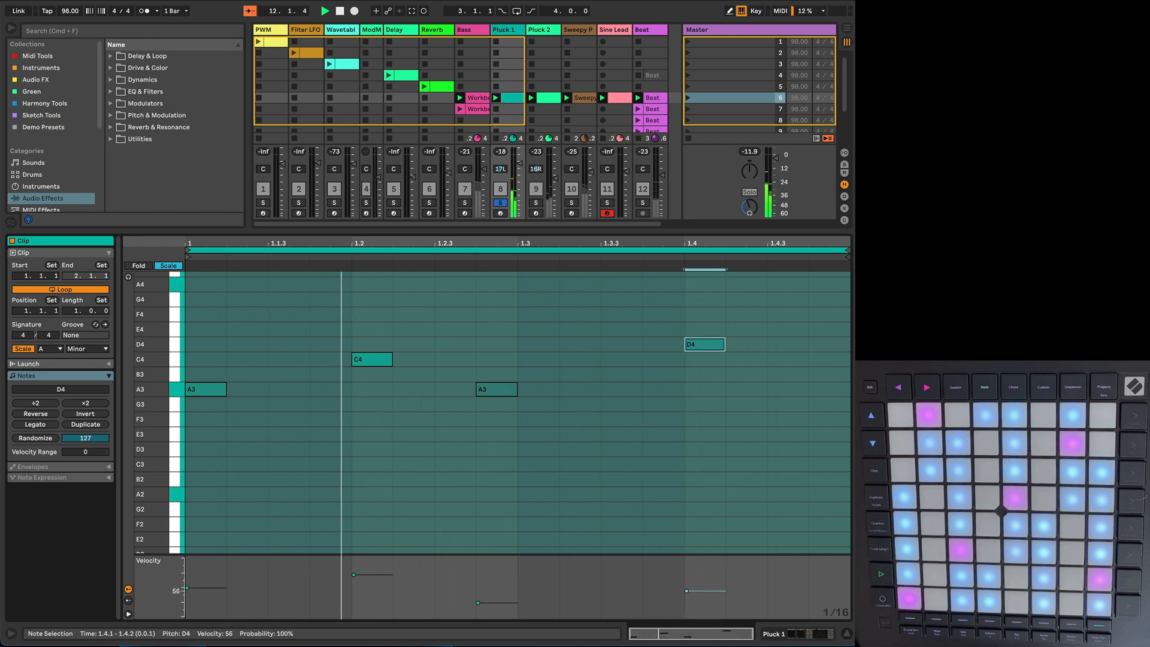
left_click_drag(485, 603, 486, 590)
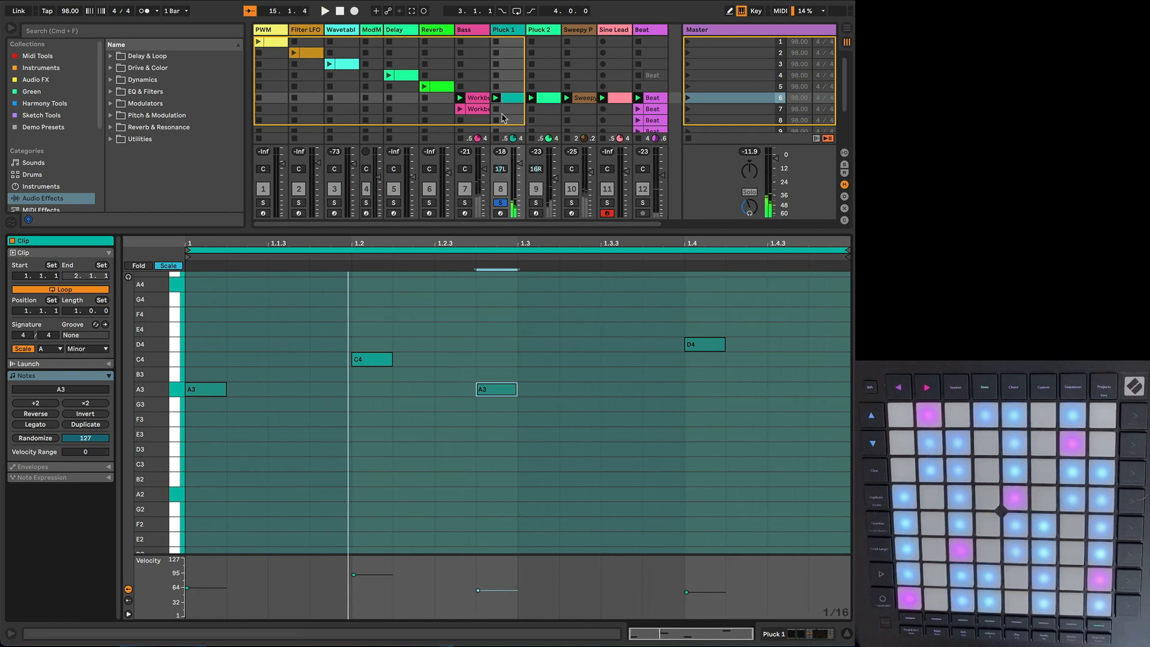
Step: Duplicate scene 6 and launch the copy in scene 7 with all tracks playing
scroll(526, 114, "down", 3)
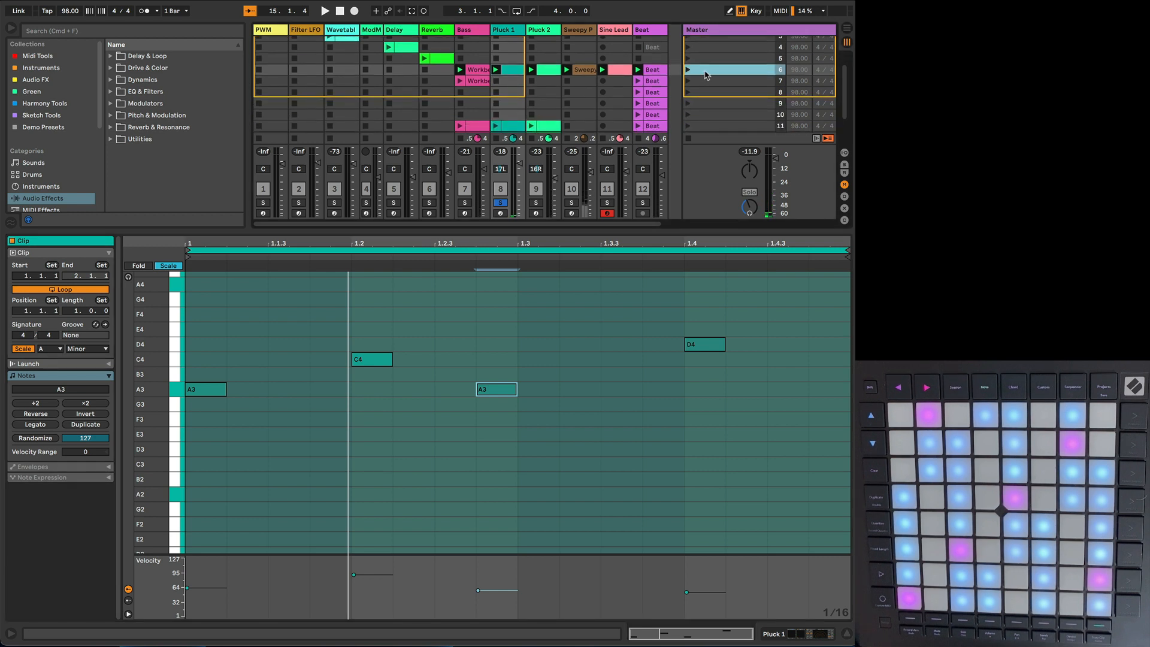
right_click(712, 71)
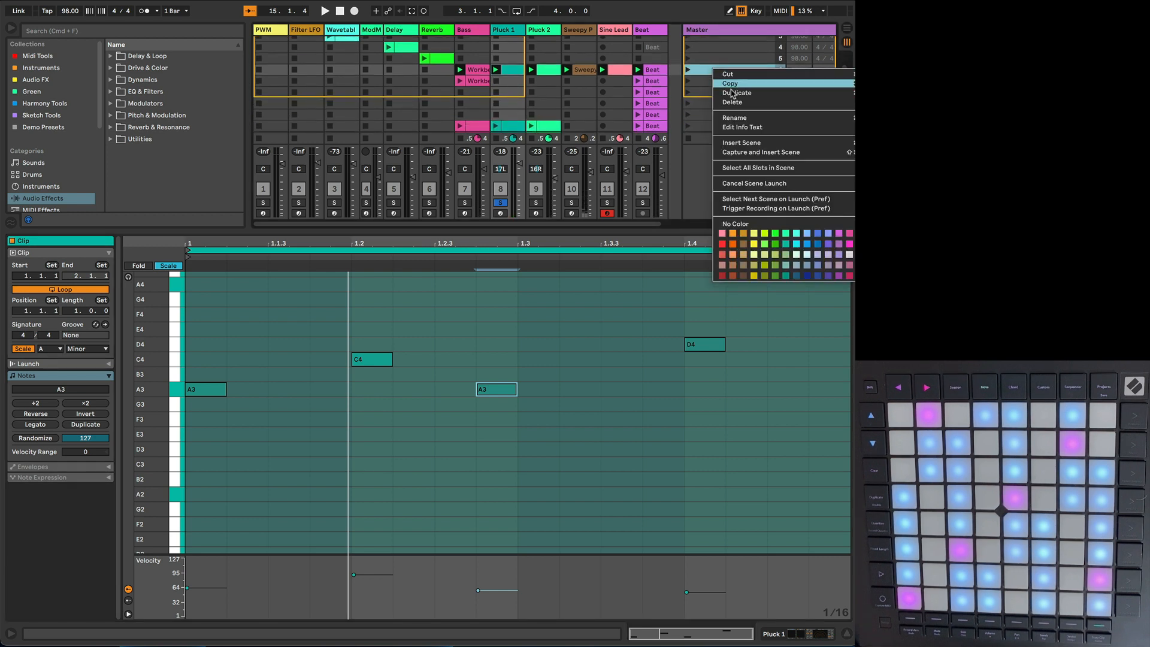
left_click(732, 93)
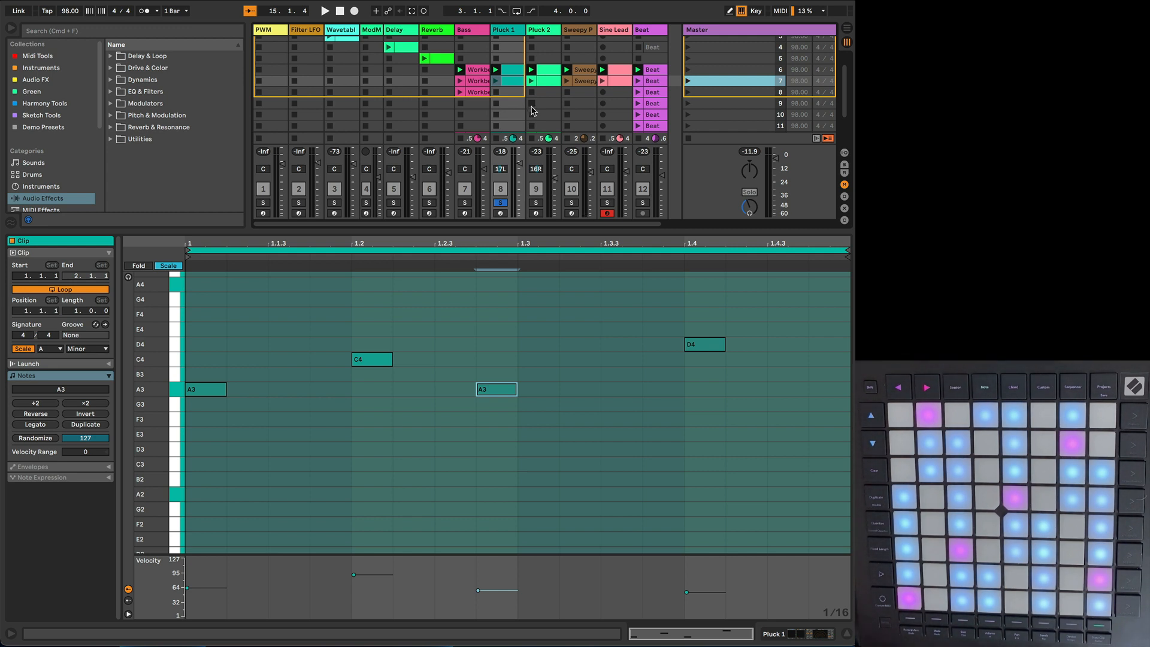
left_click(688, 84)
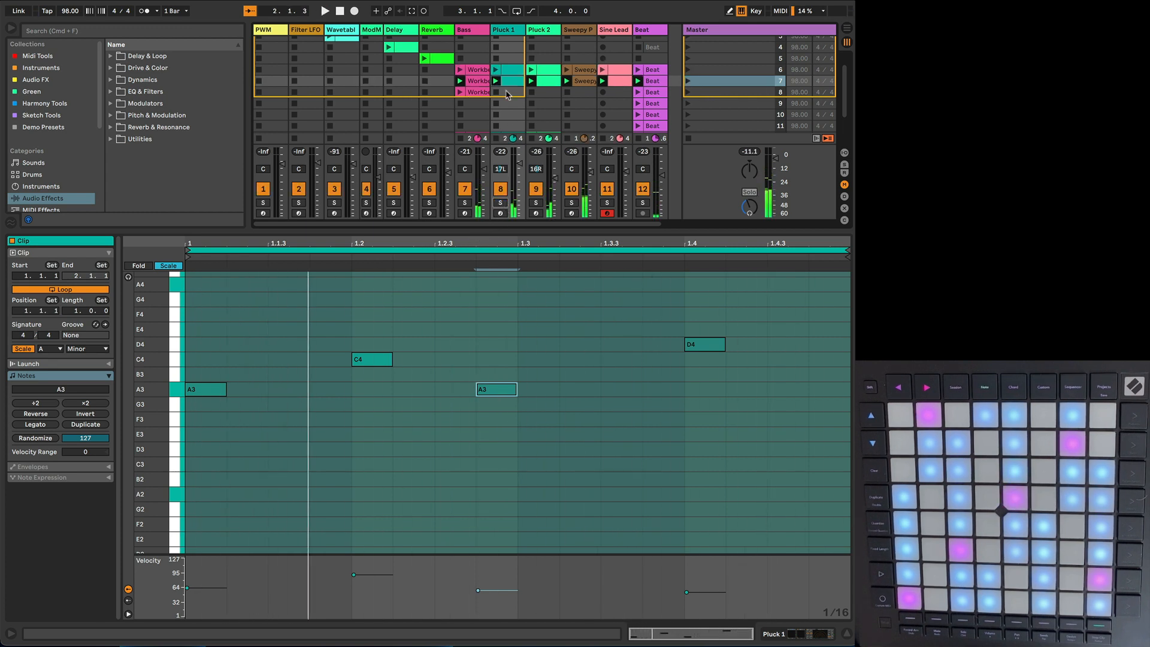
Step: With Bass soloed, move the second A0 note of its scene 7 clip to 1.2 and lower the A1 note to A0
left_click(476, 86)
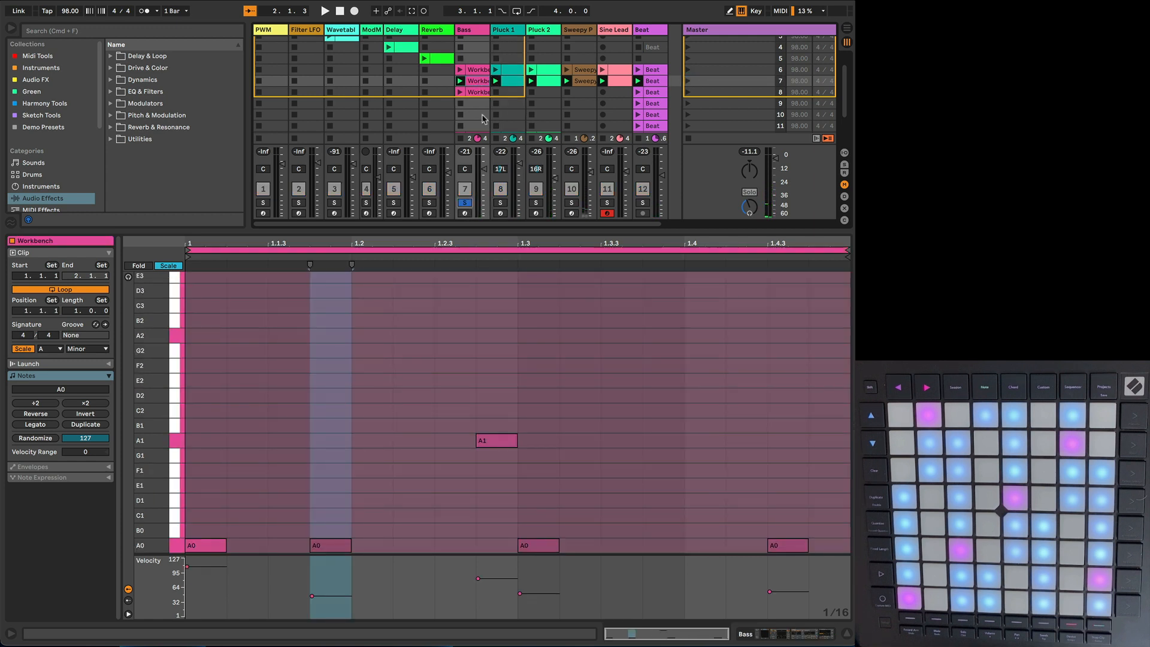
scroll(406, 431, "down", 1)
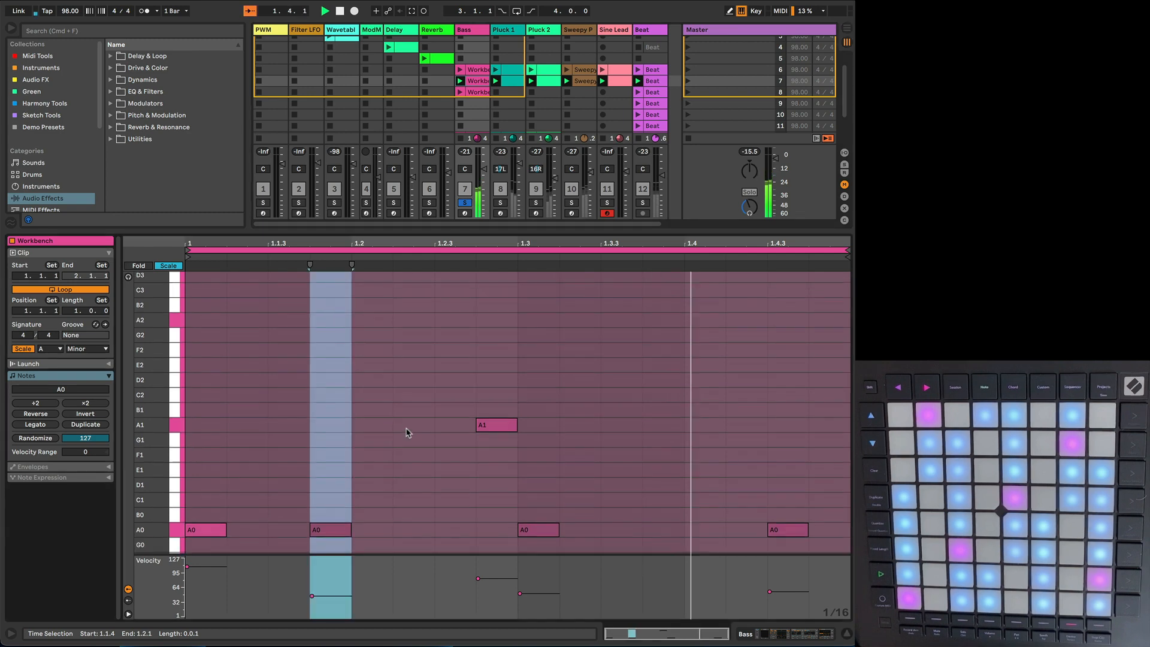
scroll(406, 431, "down", 4)
left_click(406, 432)
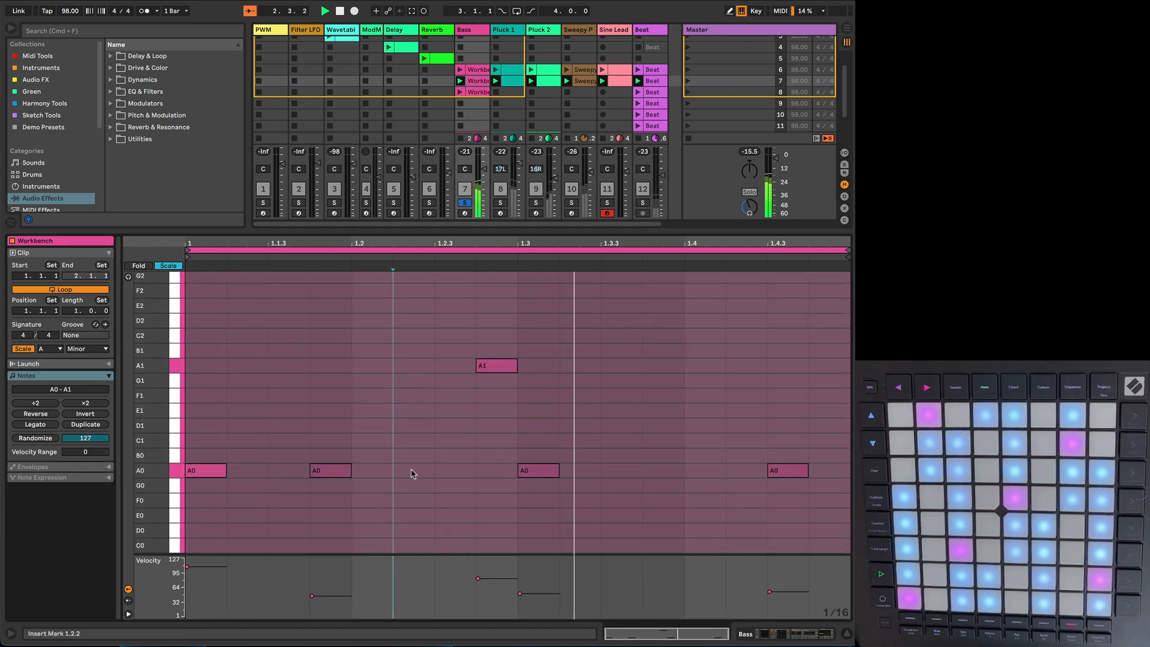
left_click(339, 473)
key("Right")
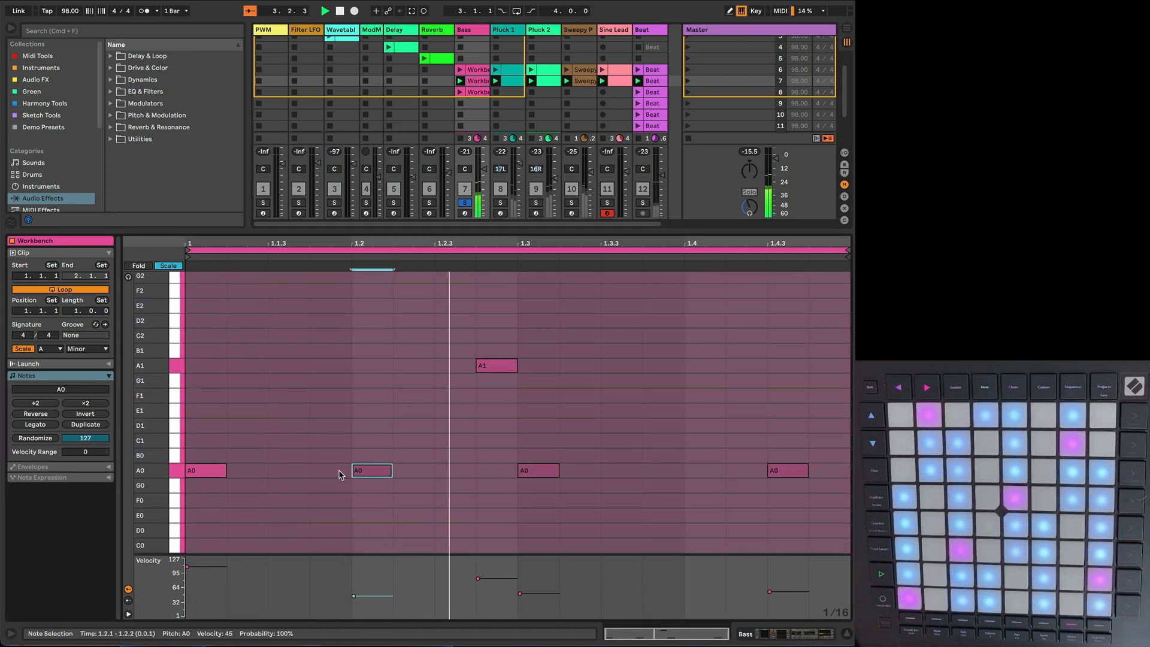
left_click(492, 369)
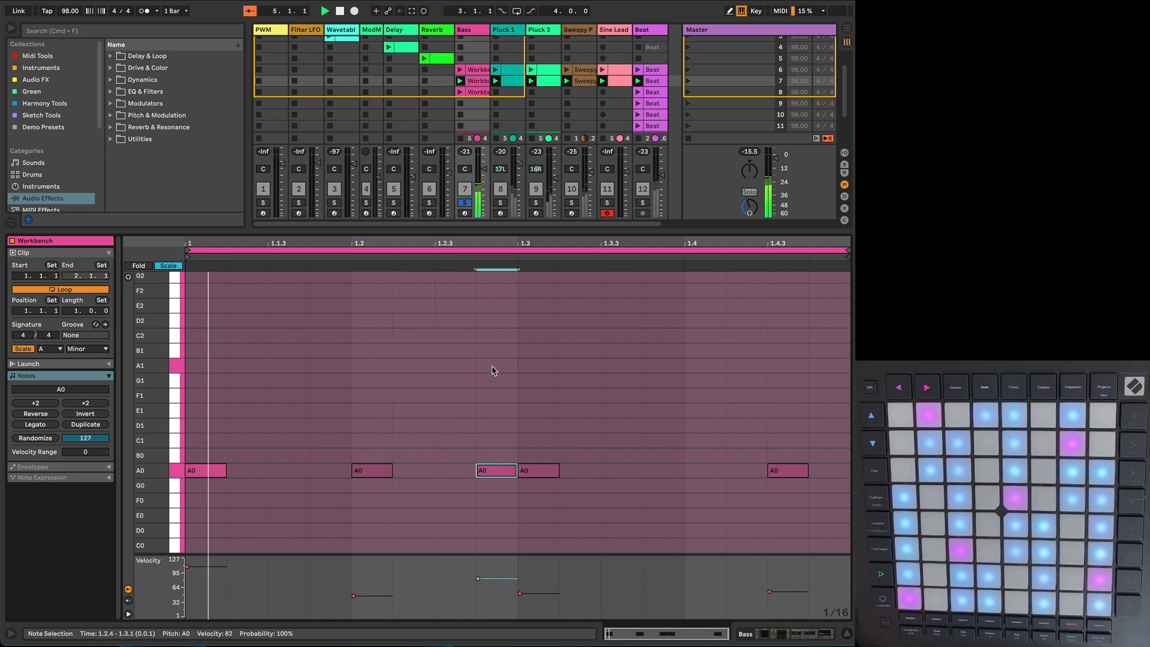
left_click_drag(493, 370, 492, 474)
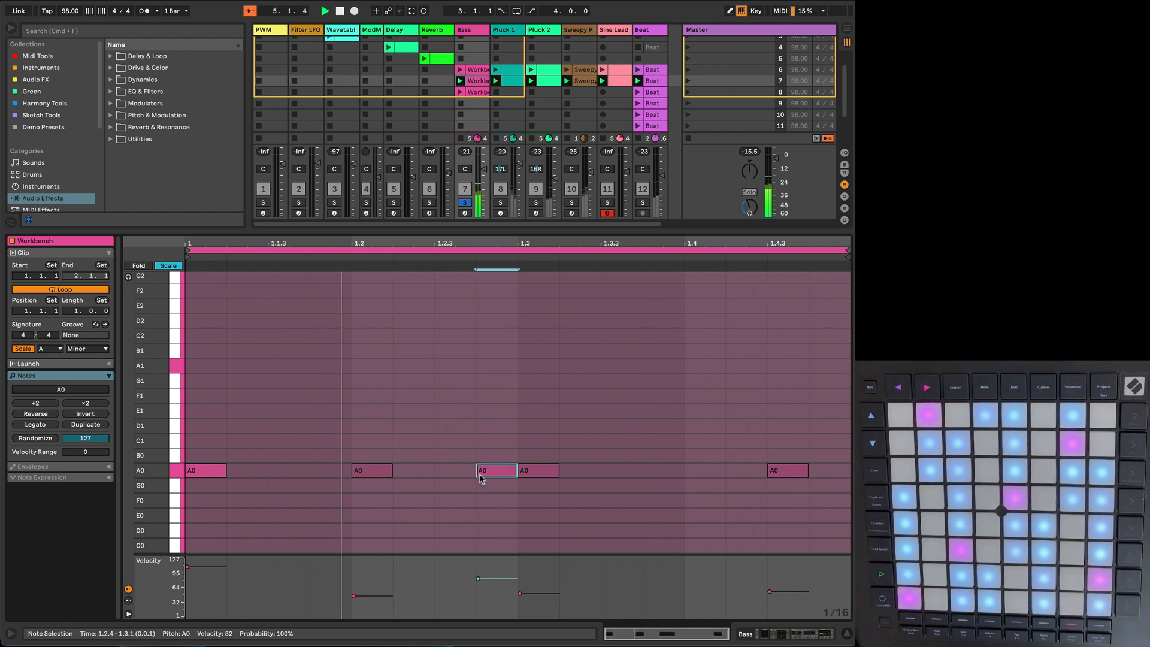
Step: Add bass notes D1 at 1.2.3, E1 at 1.3.2 and G1 at 1.4, and replace the last A0 with A1 at 1.4.3
double_click(459, 426)
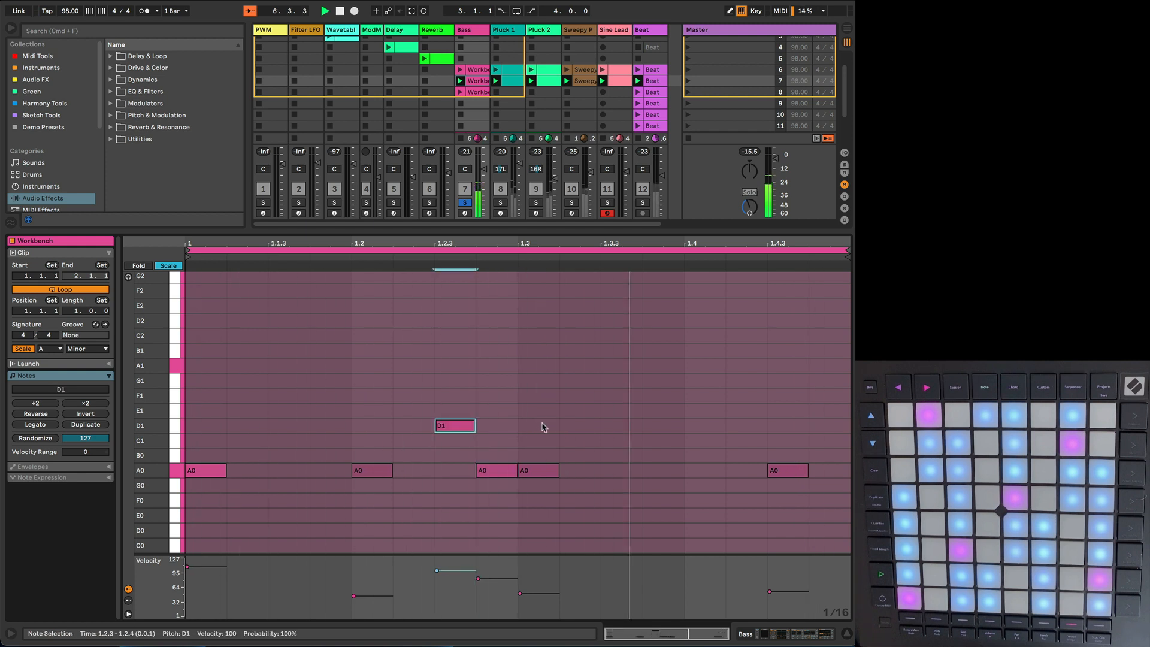
double_click(582, 415)
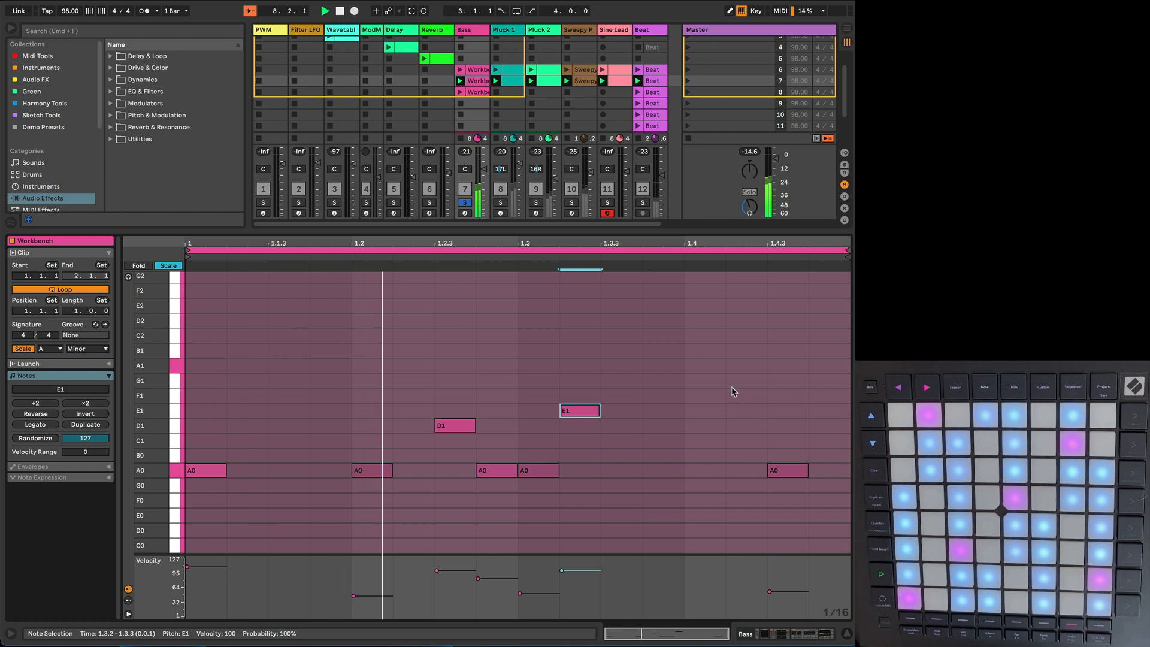
double_click(710, 383)
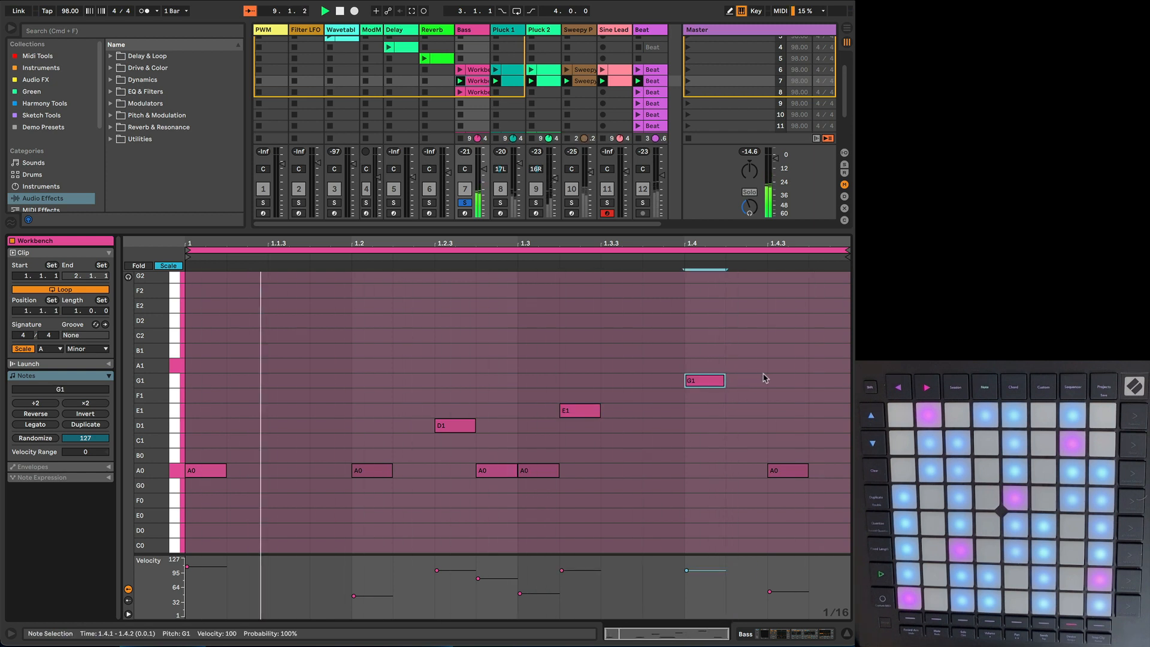
double_click(788, 367)
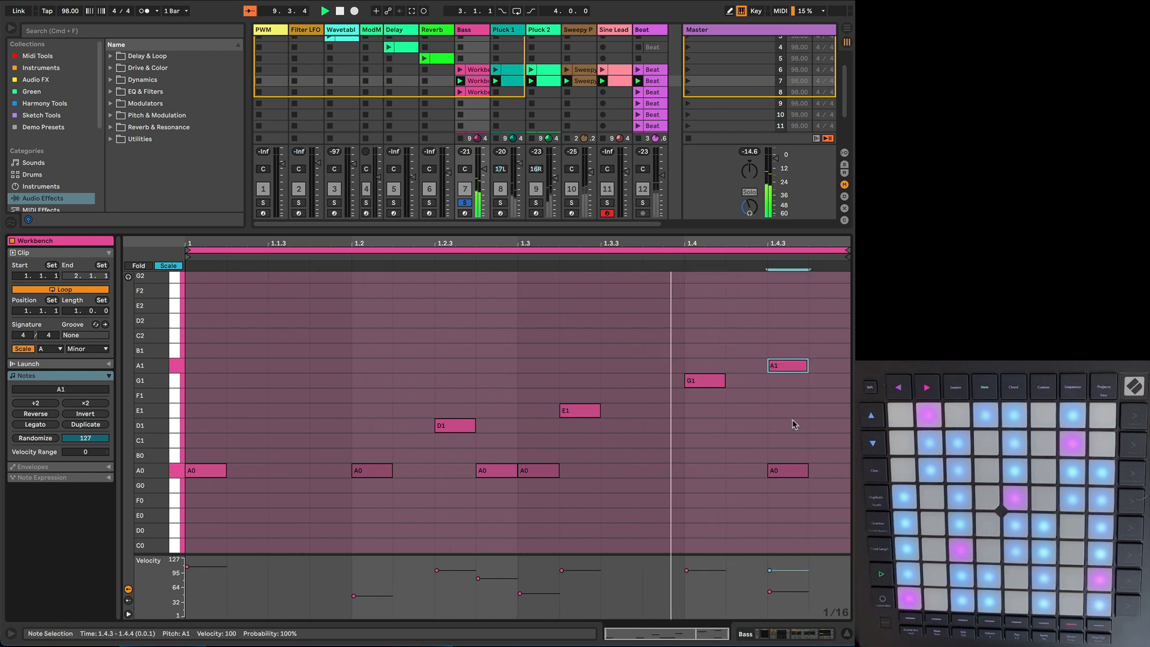
double_click(783, 471)
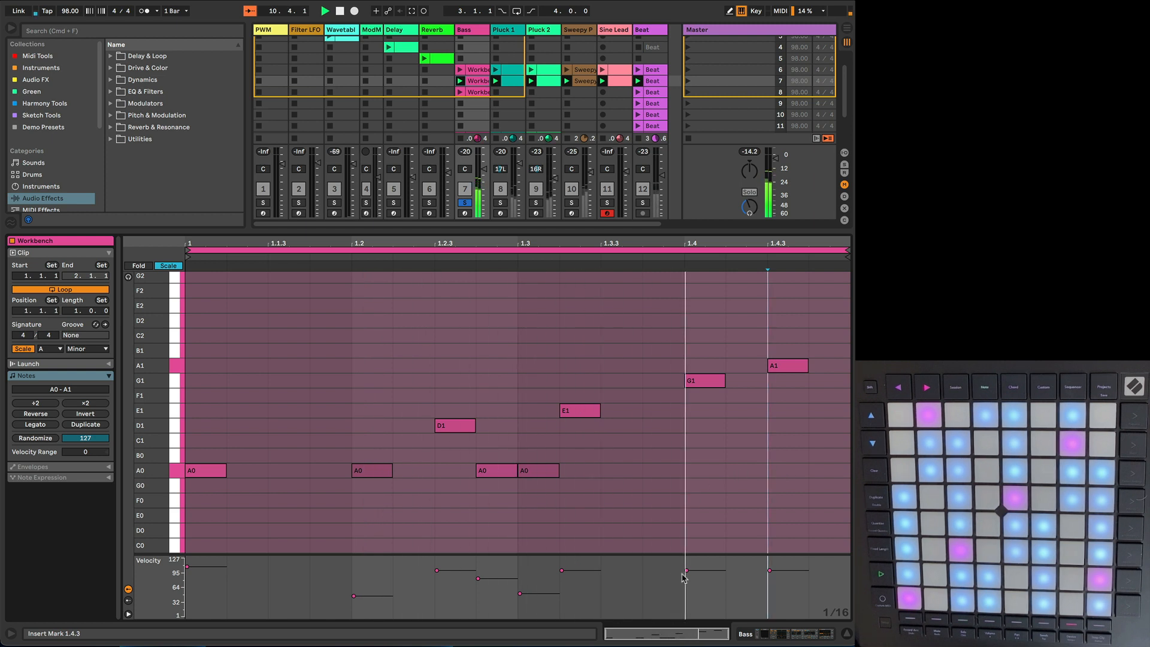
Step: Lower the velocities of the new bass notes to 59 for G1, 72 for E1 and 68 for A1
left_click_drag(687, 571, 687, 590)
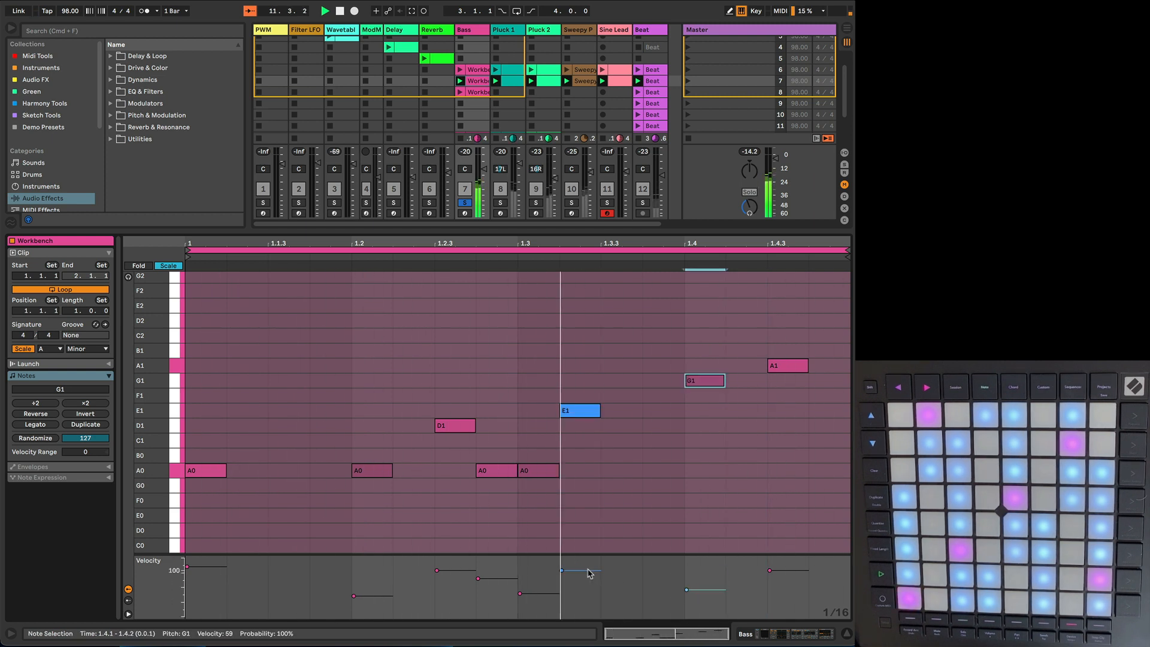
left_click_drag(584, 570, 585, 583)
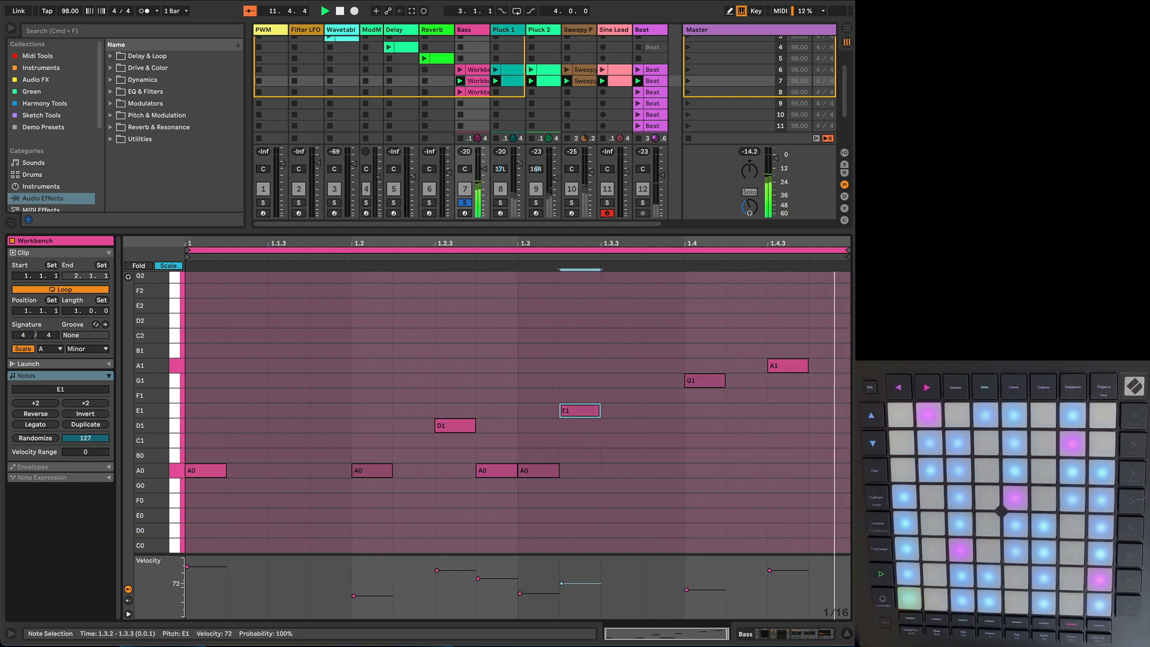
left_click(781, 571)
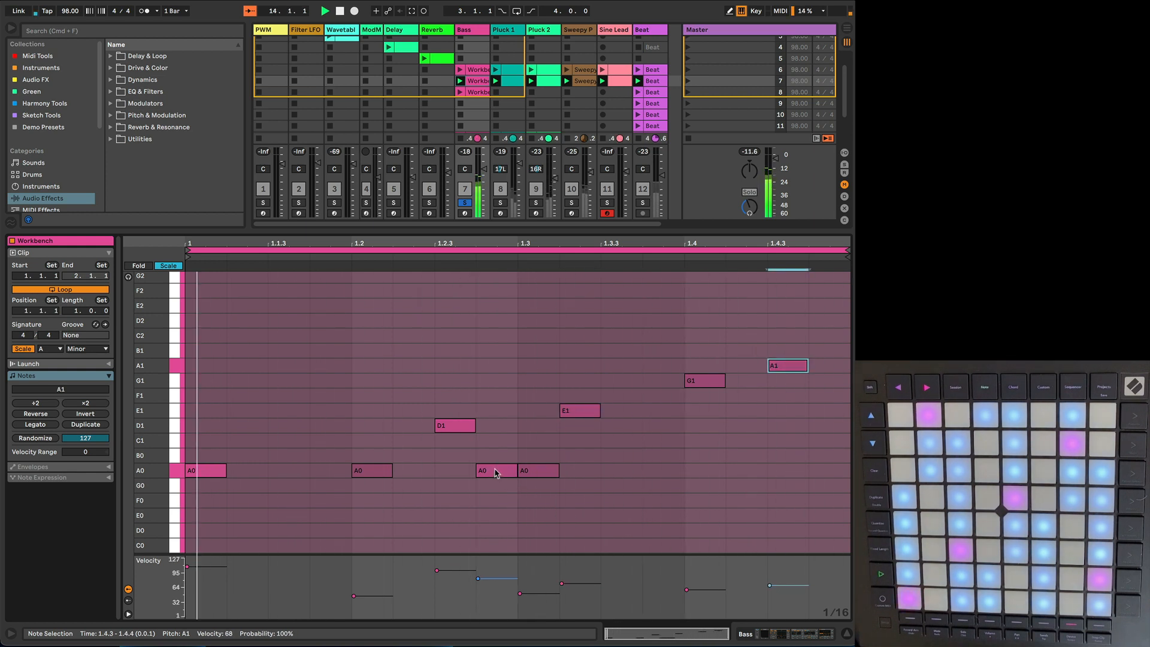
Step: Delete the A0 note at 1.3 from the scene 7 Bass clip
left_click(528, 473)
key("Delete")
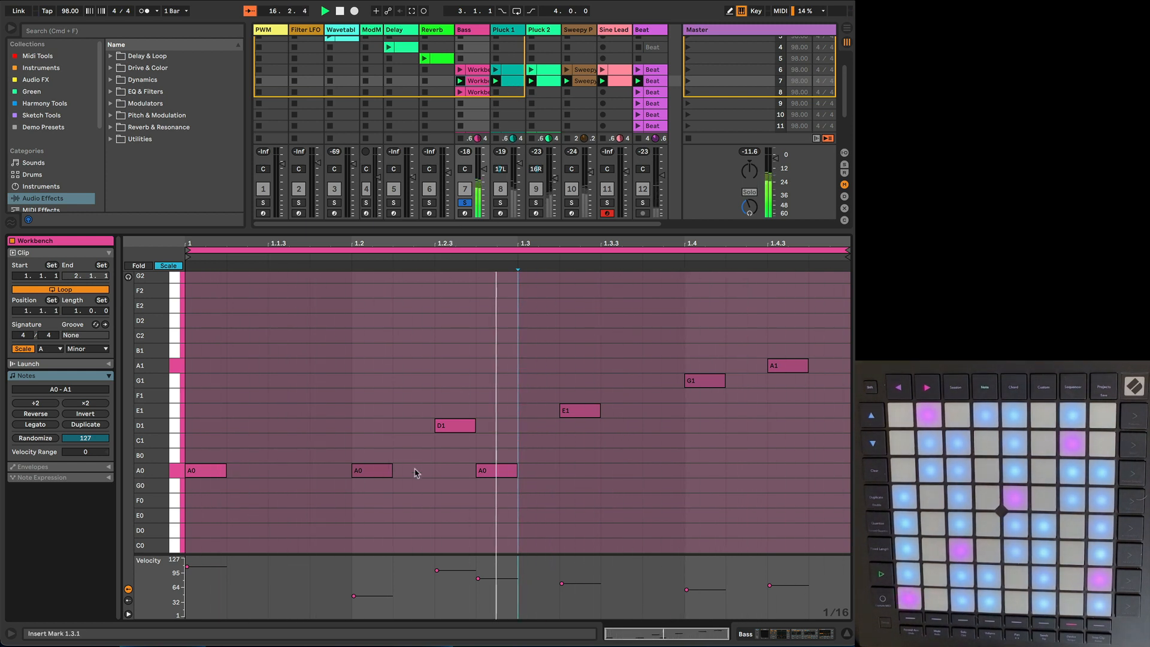
left_click(440, 423)
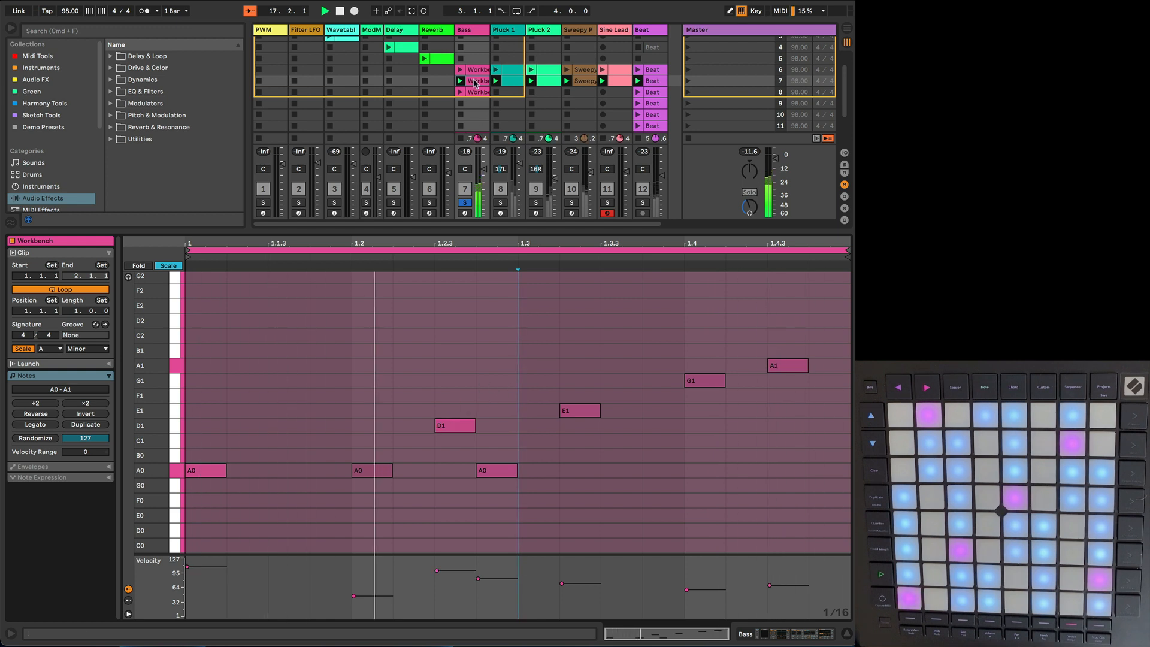
Step: Solo Pluck 1 together with Bass while scene 7 plays
left_click(465, 203)
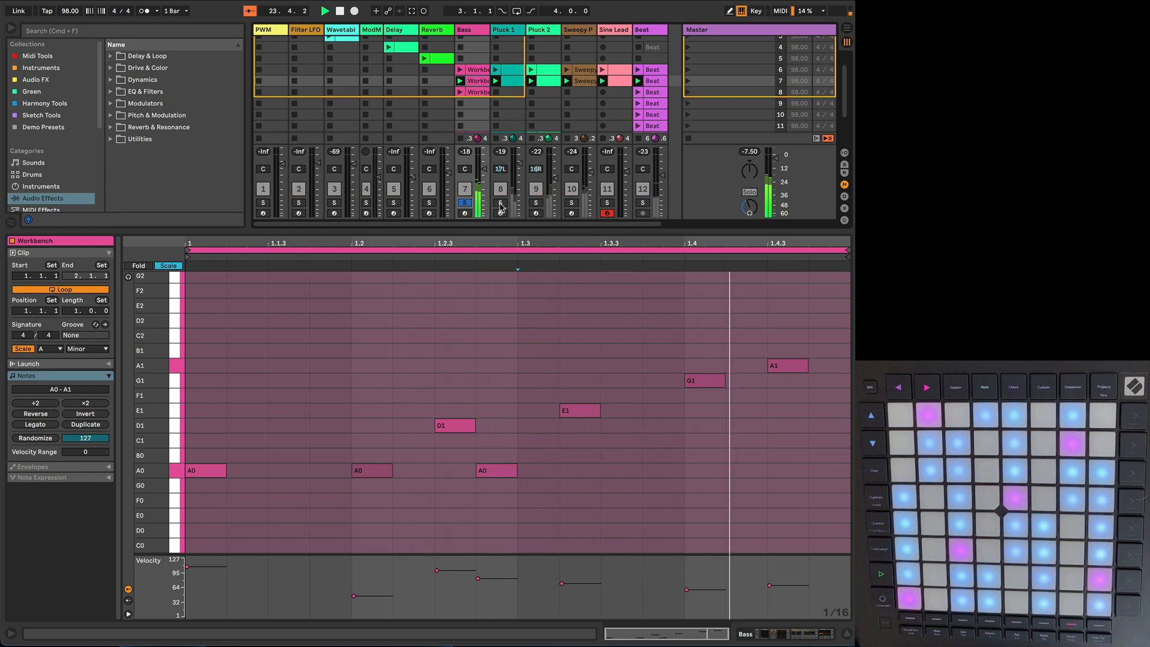
left_click(500, 203)
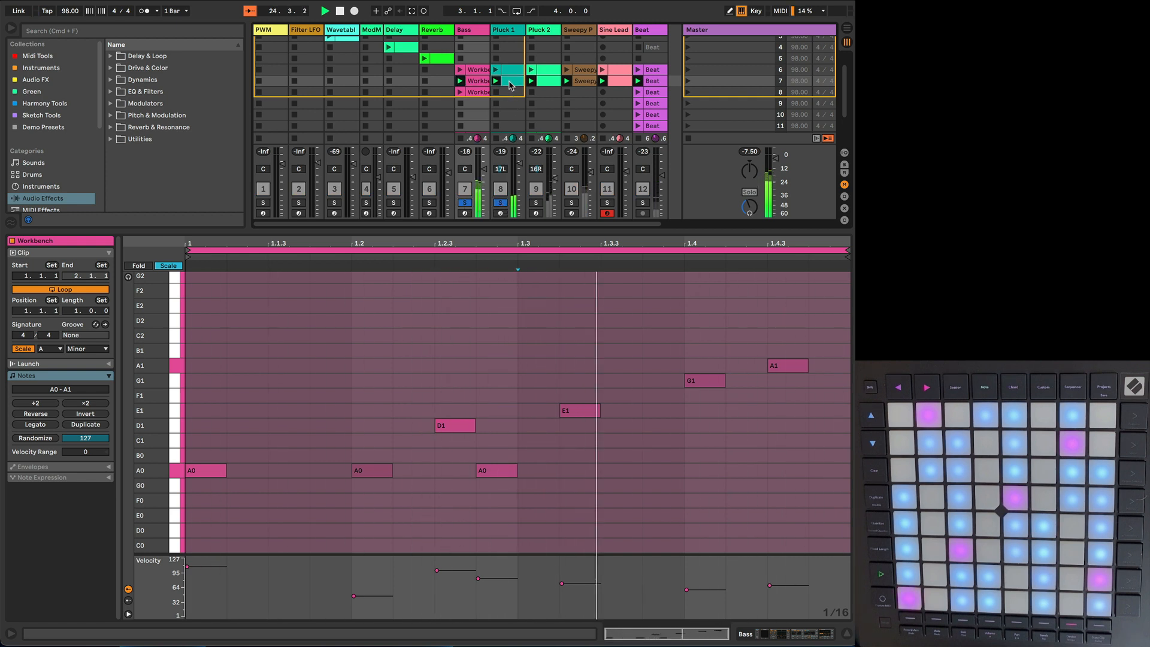
Step: In the scene 7 Pluck 1 clip, move the C4 note at 1.2 to A3 at 1.1.4
left_click(511, 85)
left_click(514, 389)
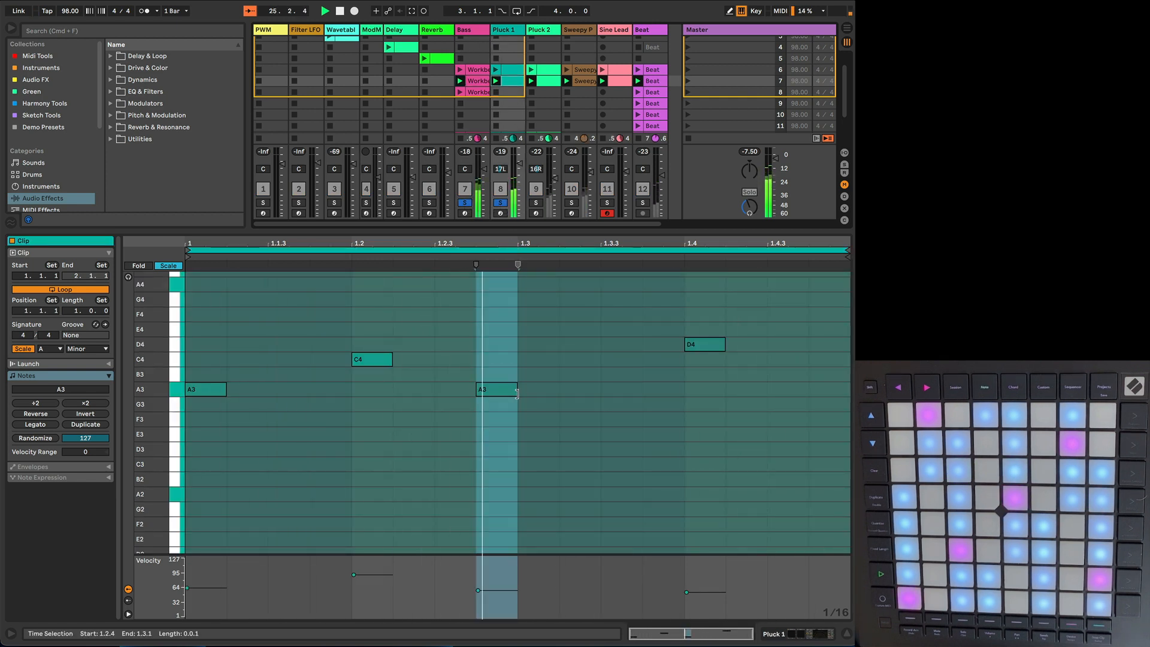
left_click(373, 360)
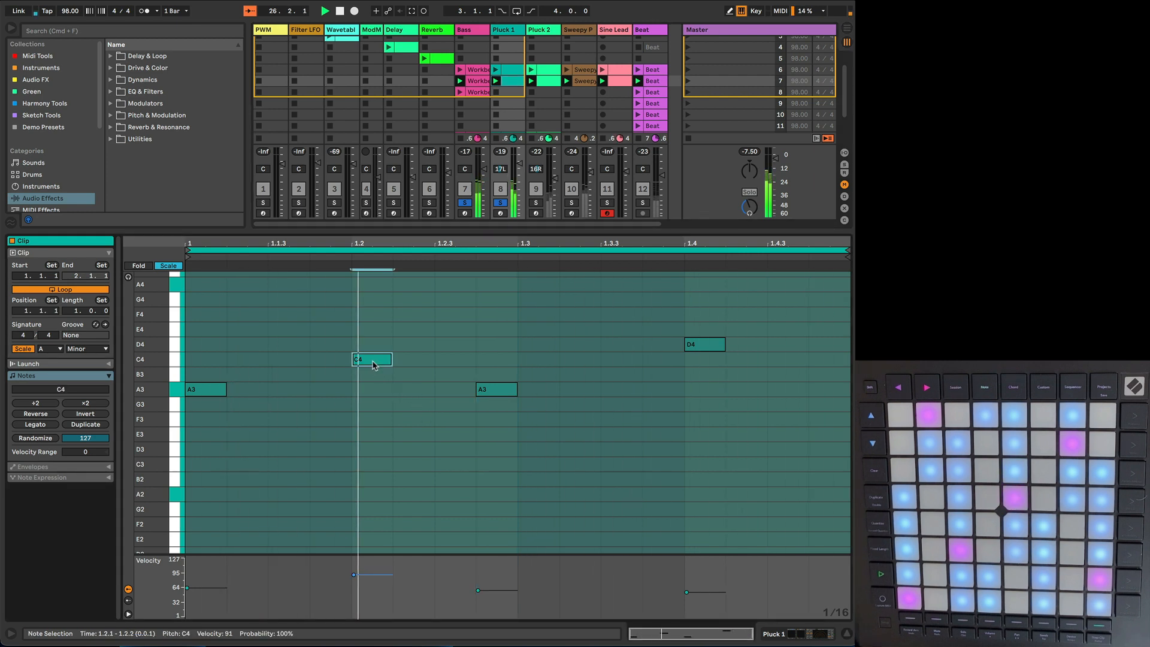
key("Left")
key("Down")
key("Down")
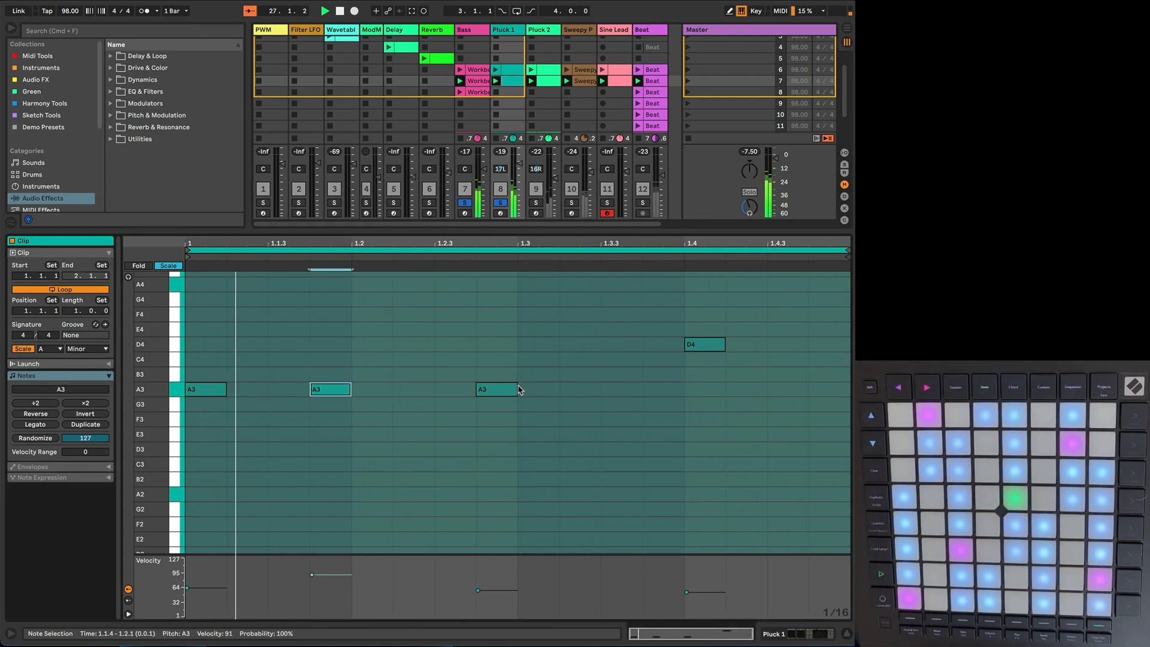
Step: Raise the D4 note at 1.4 to E4 and add another E4 at 1.4.3 with velocity 85
left_click(695, 344)
key("Up")
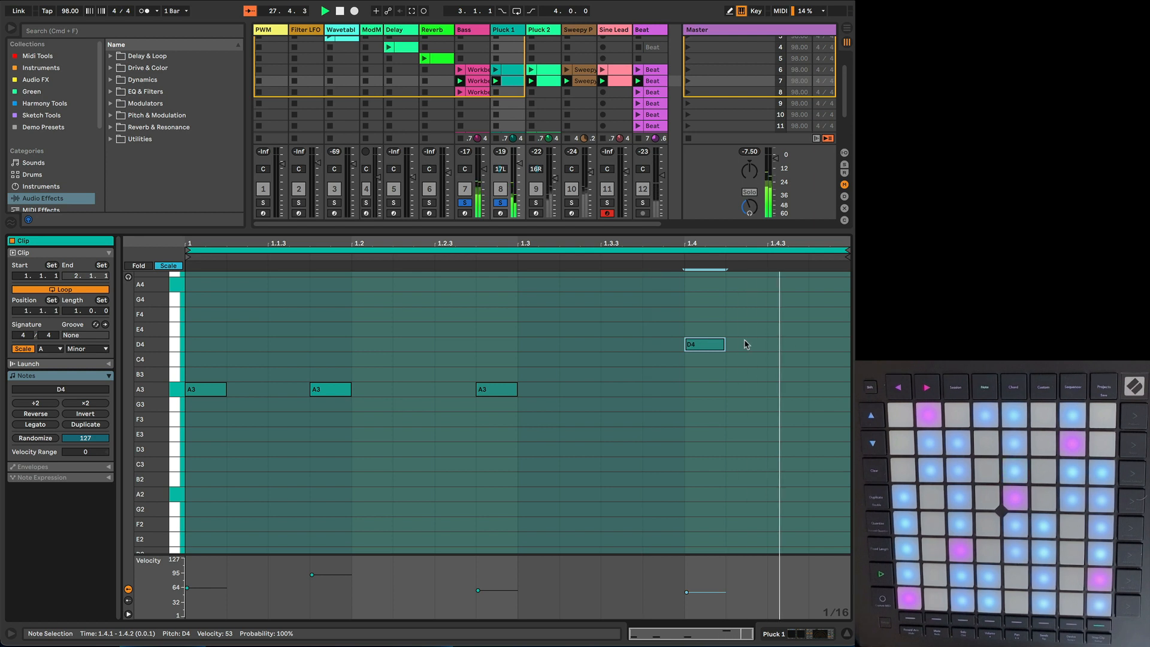
double_click(782, 333)
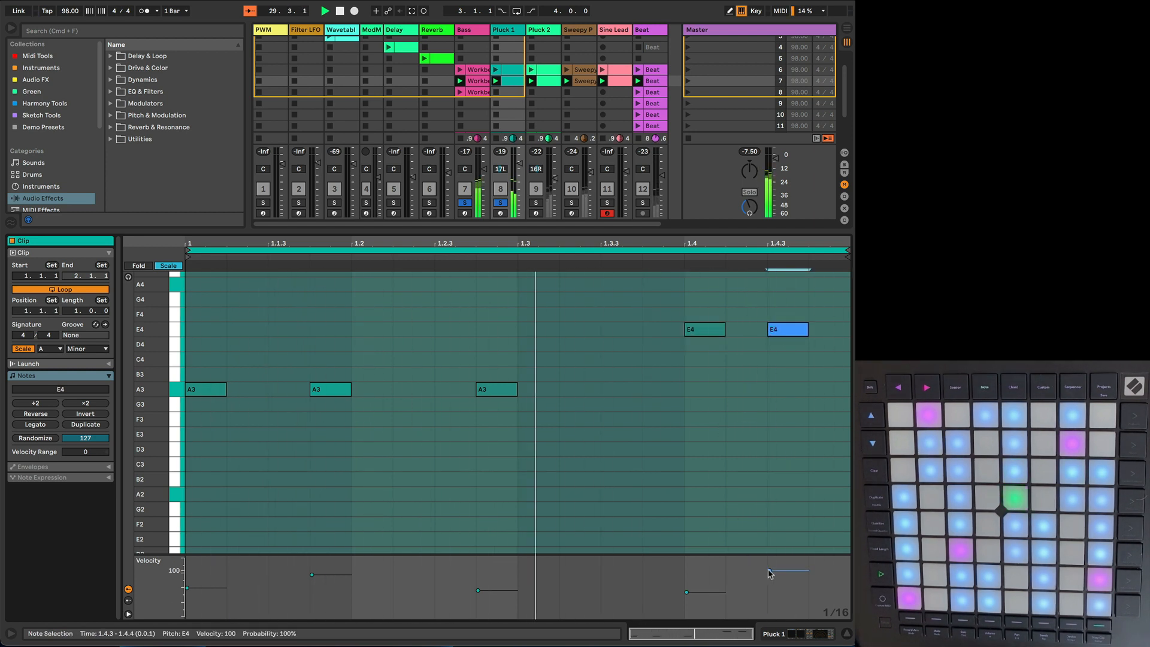
left_click_drag(770, 571, 770, 578)
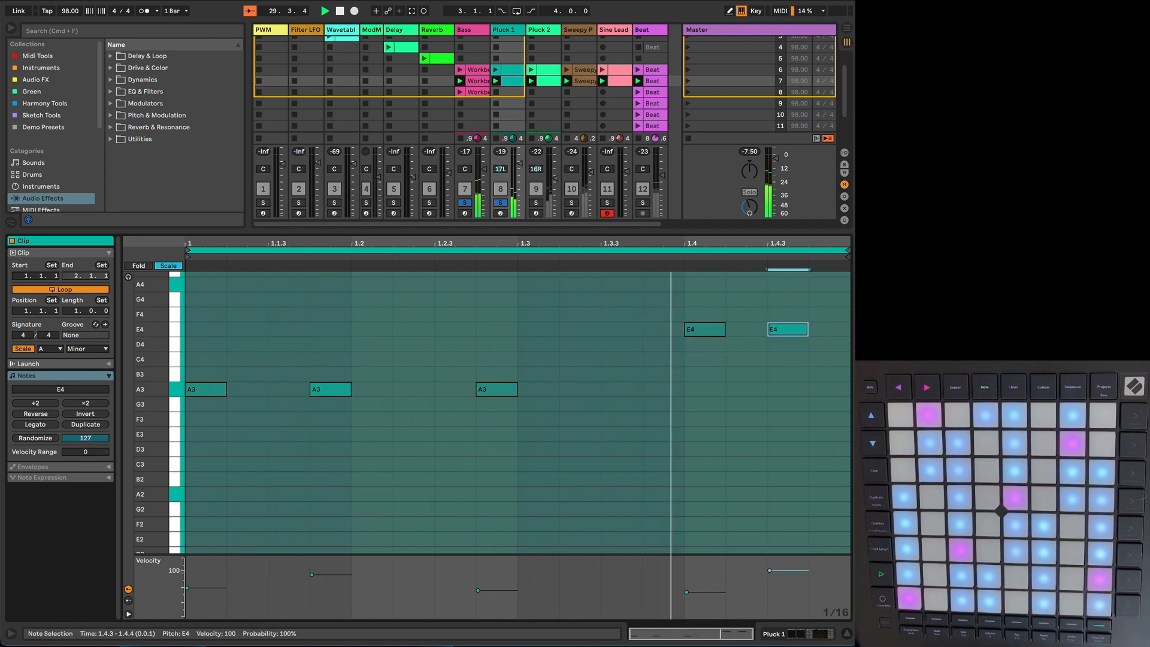
Step: Add notes A3 at 1.4.4, C3 at 1.3 and B2 at 1.3.4, reducing the C3 velocity to 74 and softening B2
double_click(828, 389)
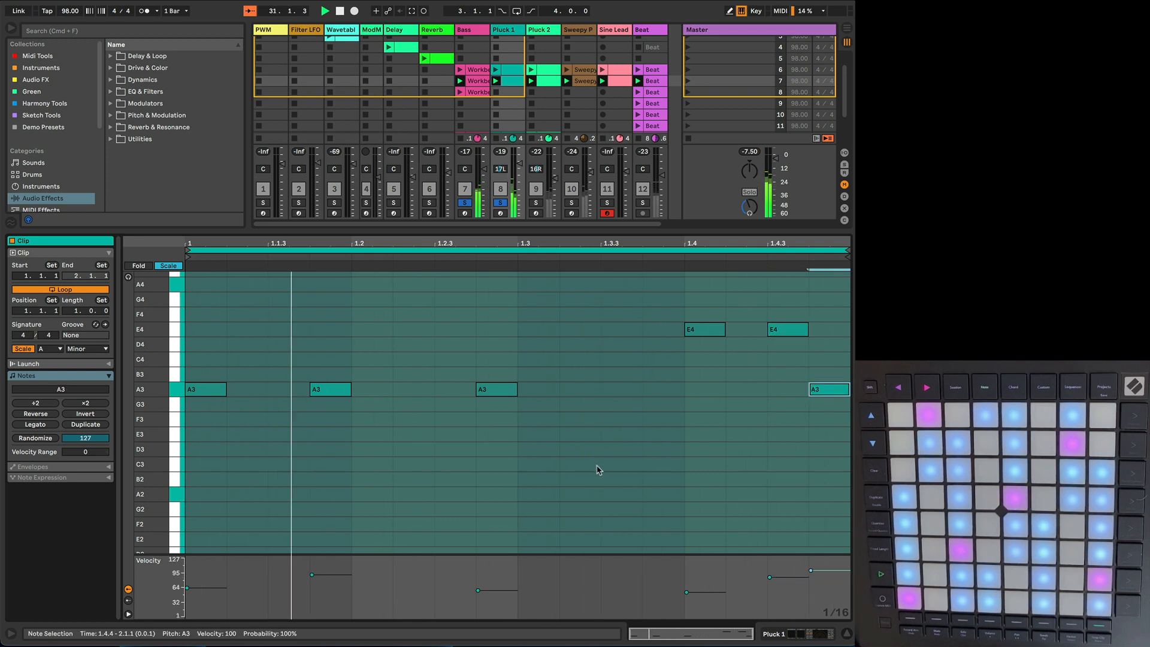
left_click(578, 461)
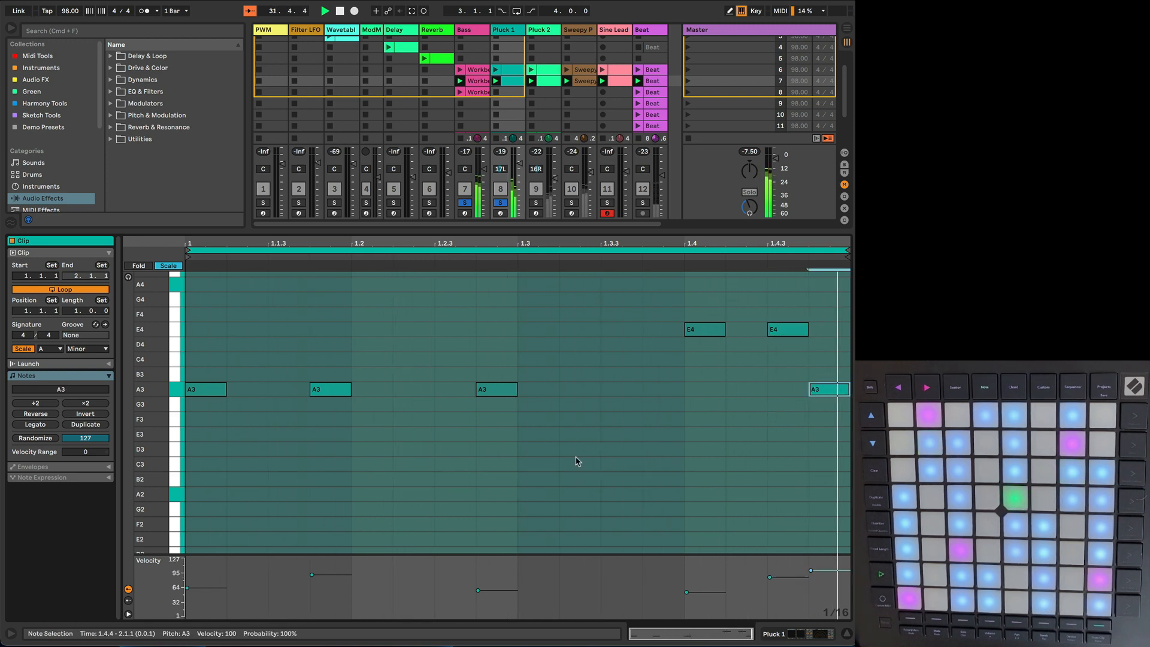
double_click(538, 466)
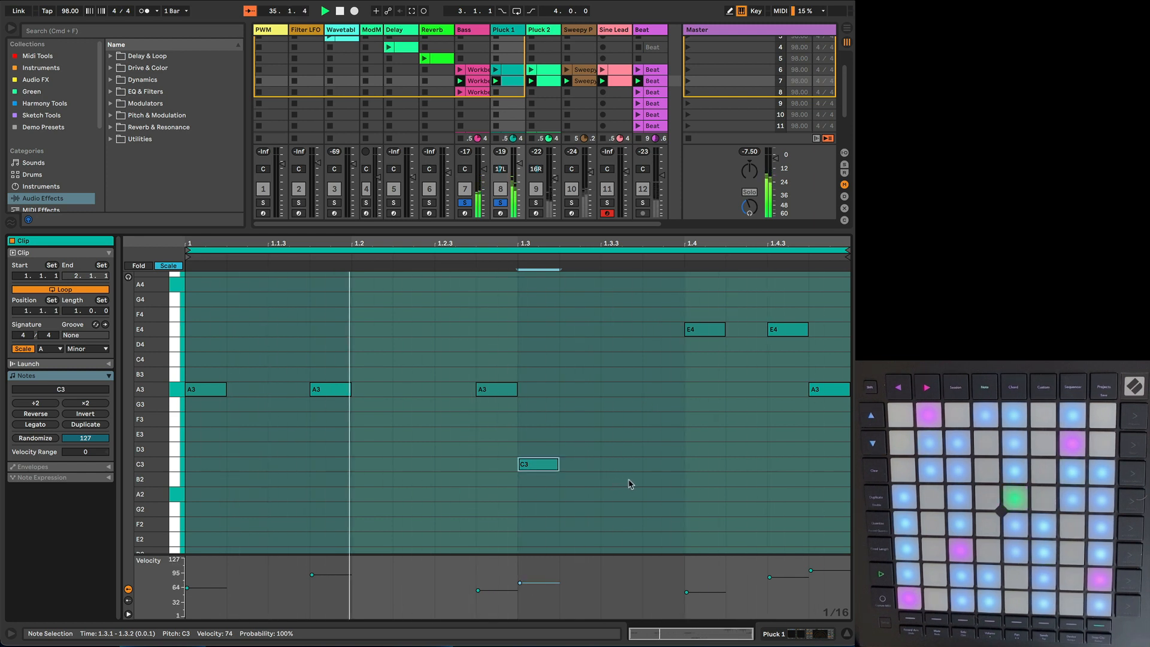
double_click(662, 480)
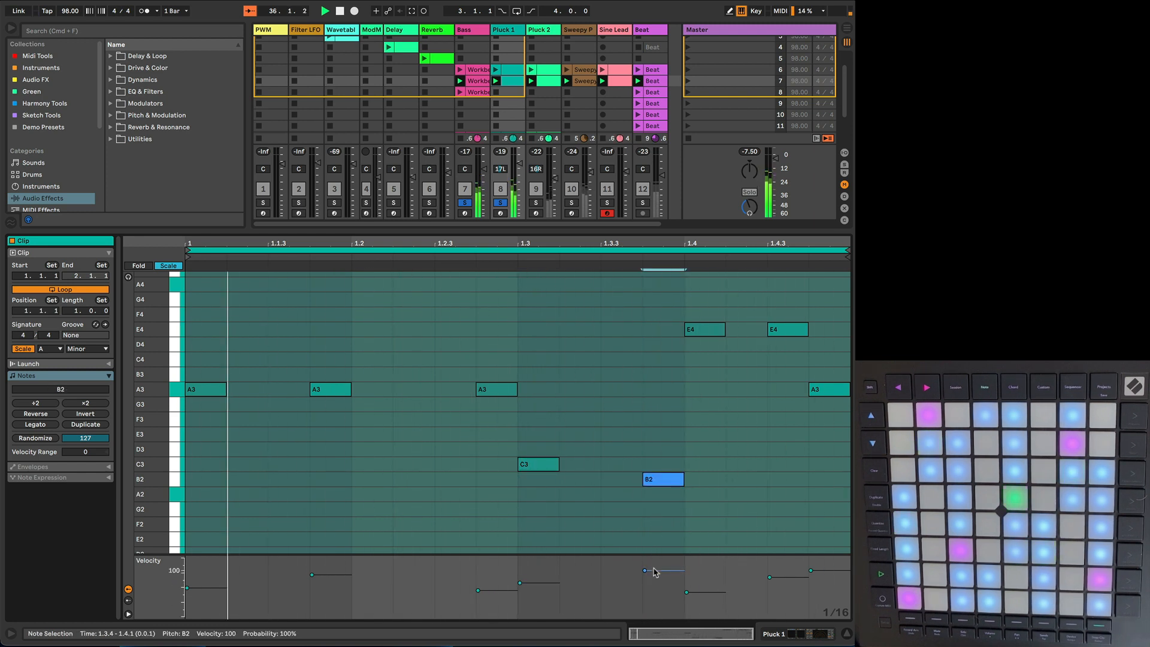
left_click_drag(655, 572, 655, 581)
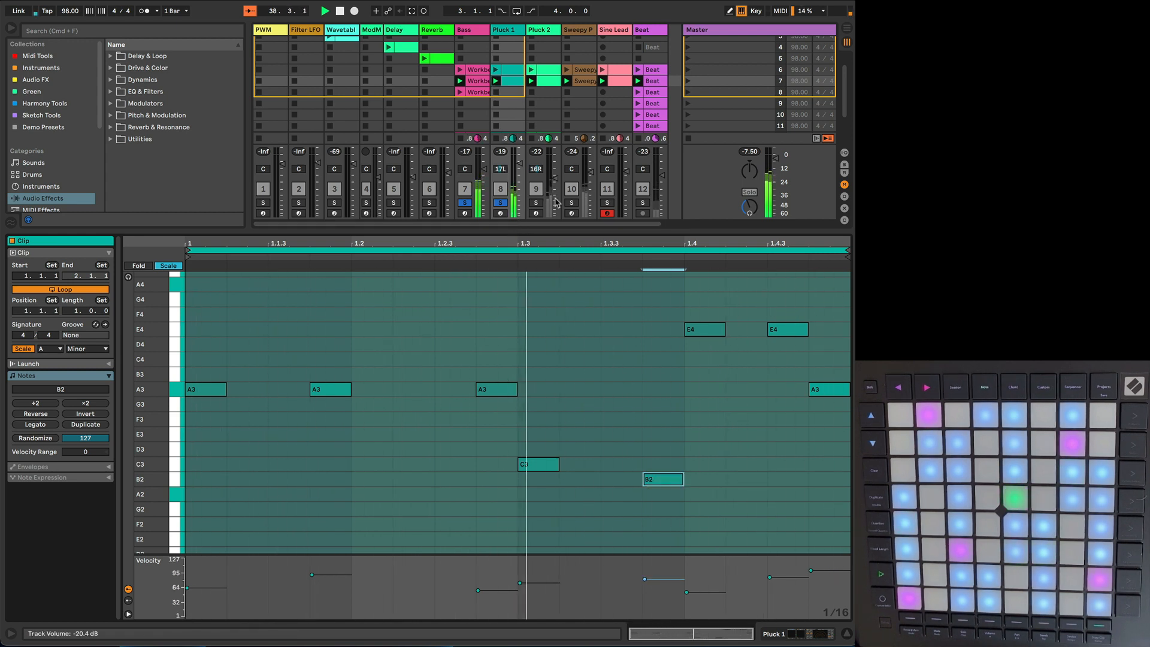
Step: Solo Pluck 2 as well and, in its scene 7 clip, move the F3 note to C3 at 1.2.3
left_click(536, 204)
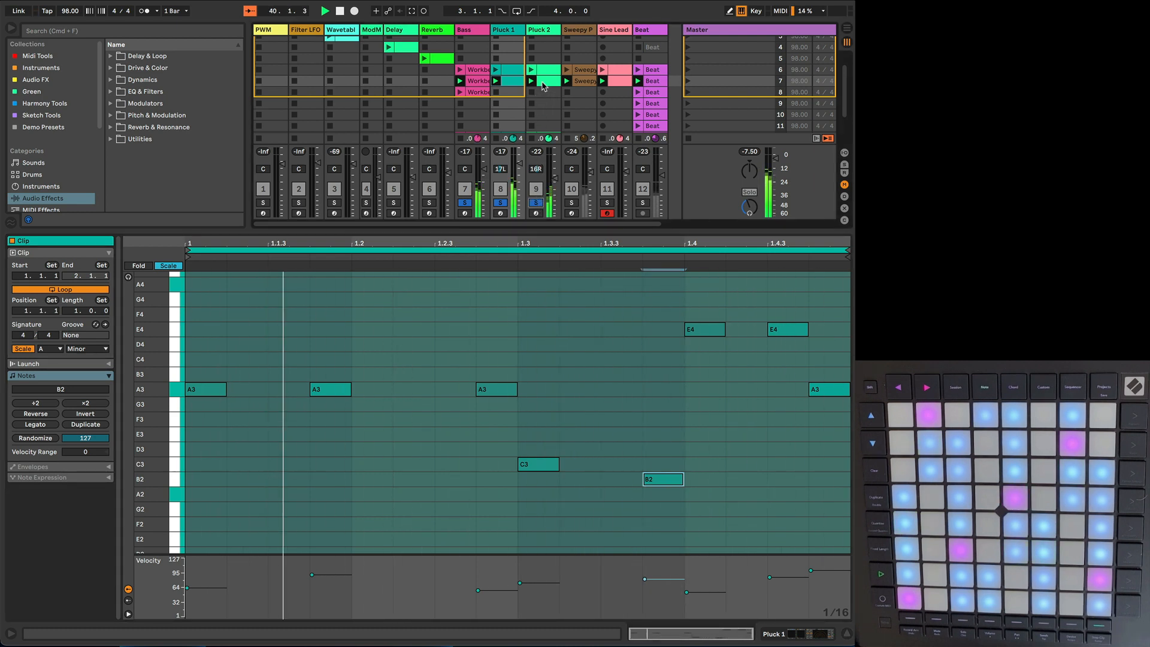
left_click(546, 84)
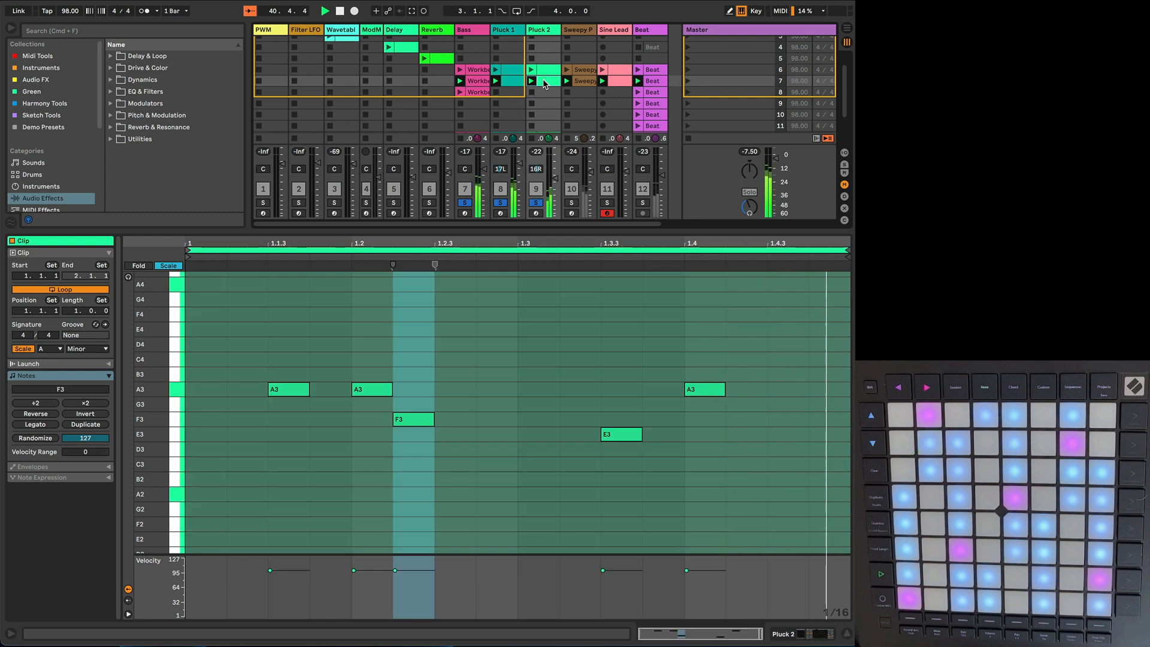
left_click(412, 423)
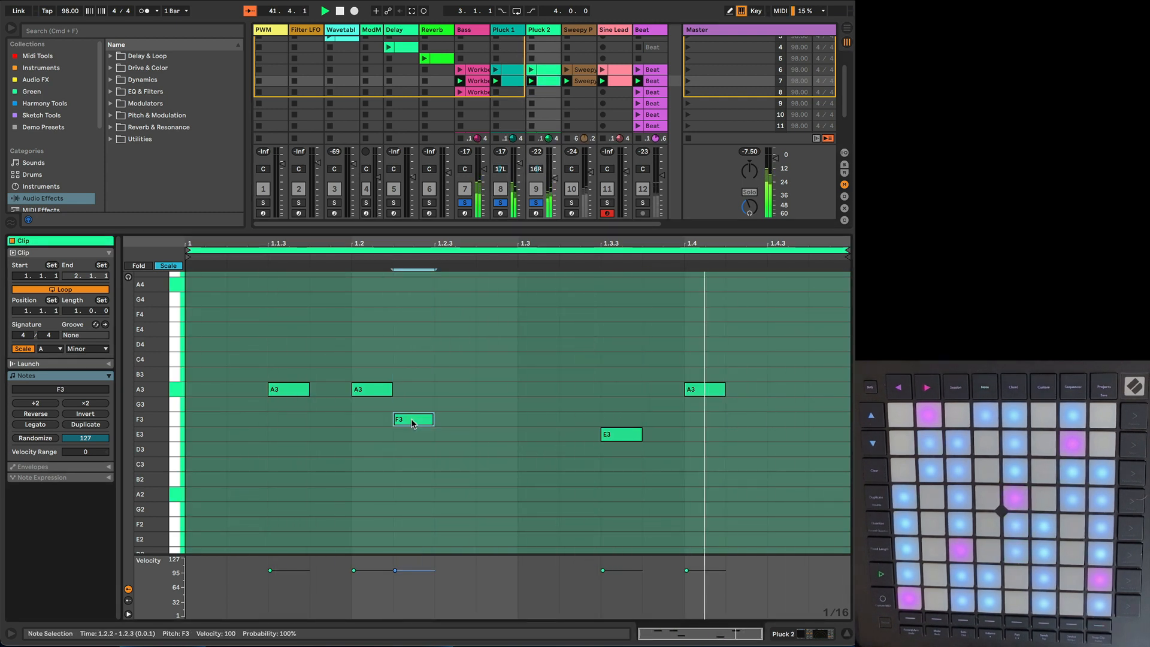
key("Right")
key("Down")
key("Down")
key("Down")
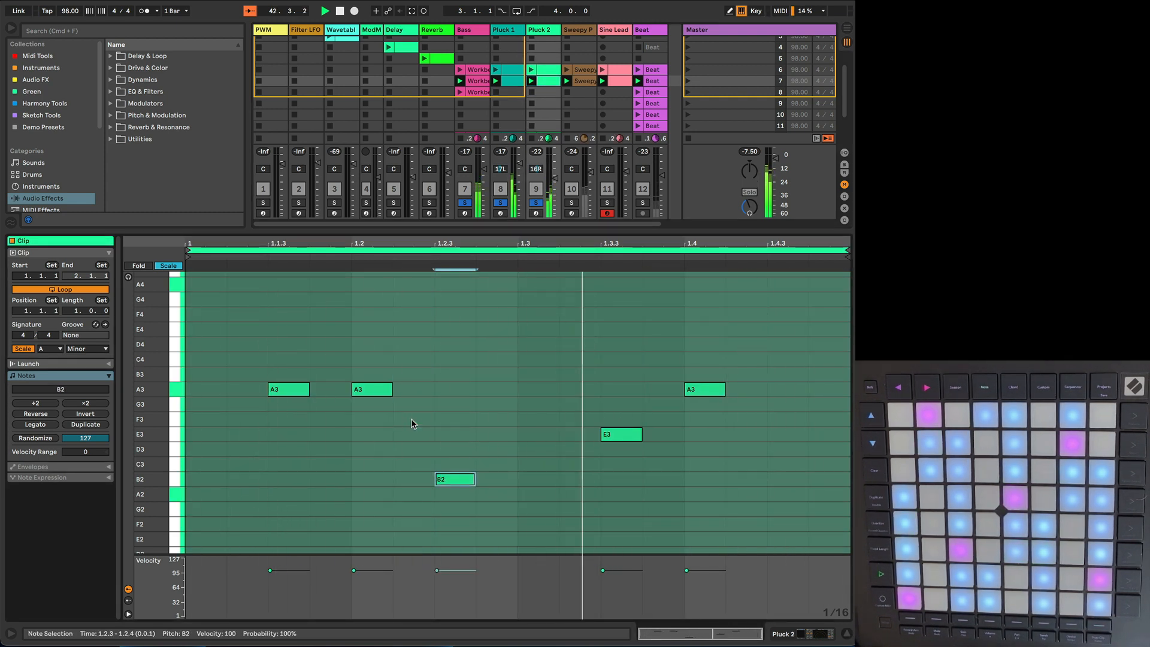
Step: In the Pluck 2 clip, lower the E3 note at 1.3.3 to B2 and add an A4 note at 1.4.3
left_click(613, 435)
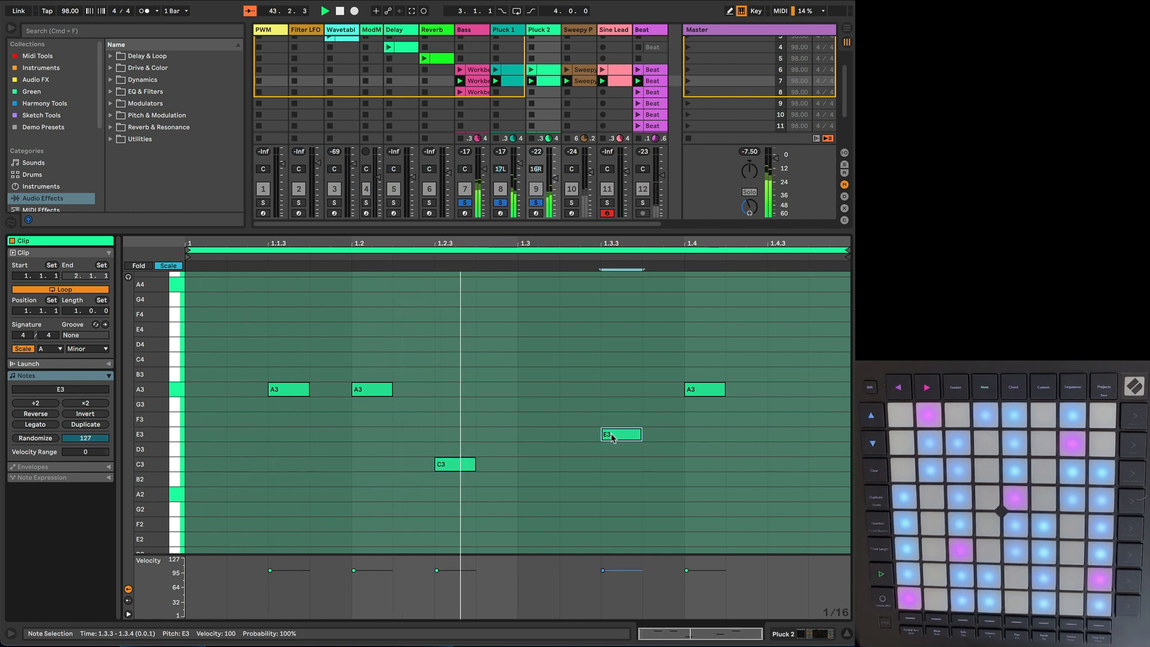
key("Down")
key("Down")
key("Down")
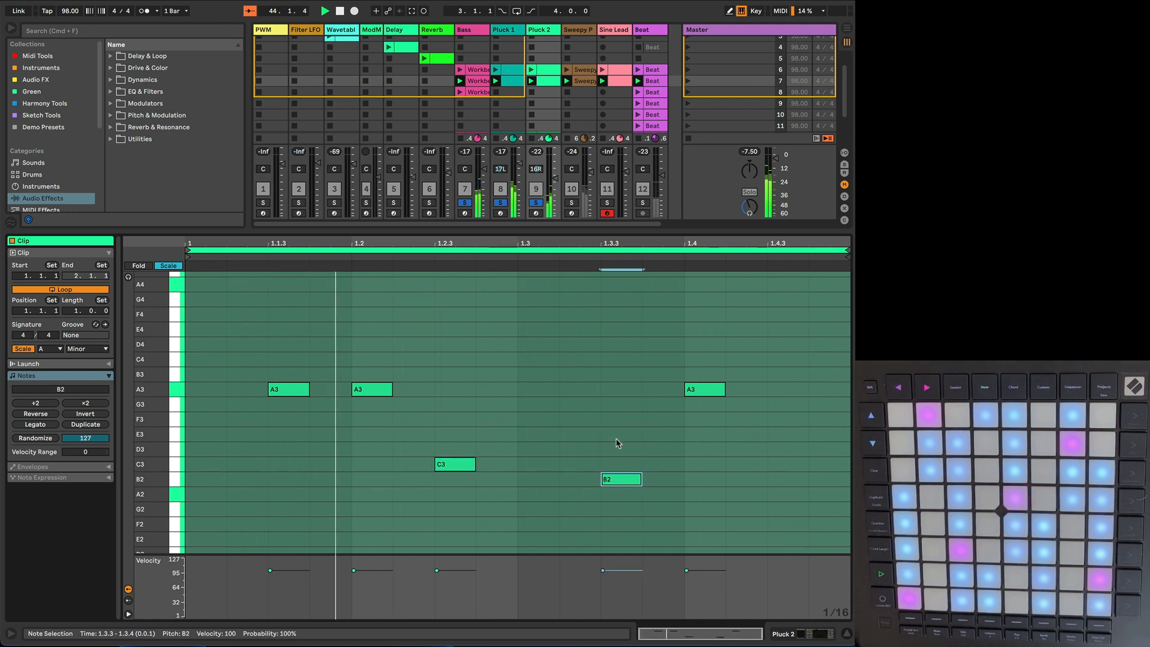
double_click(798, 390)
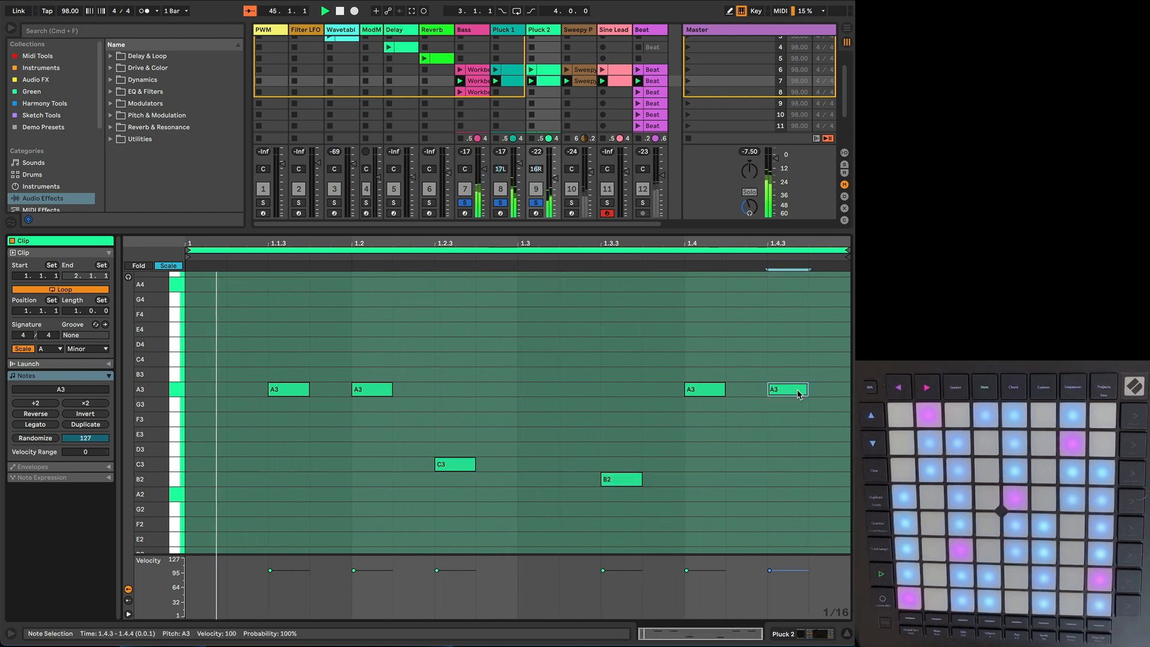
key("shift+Up")
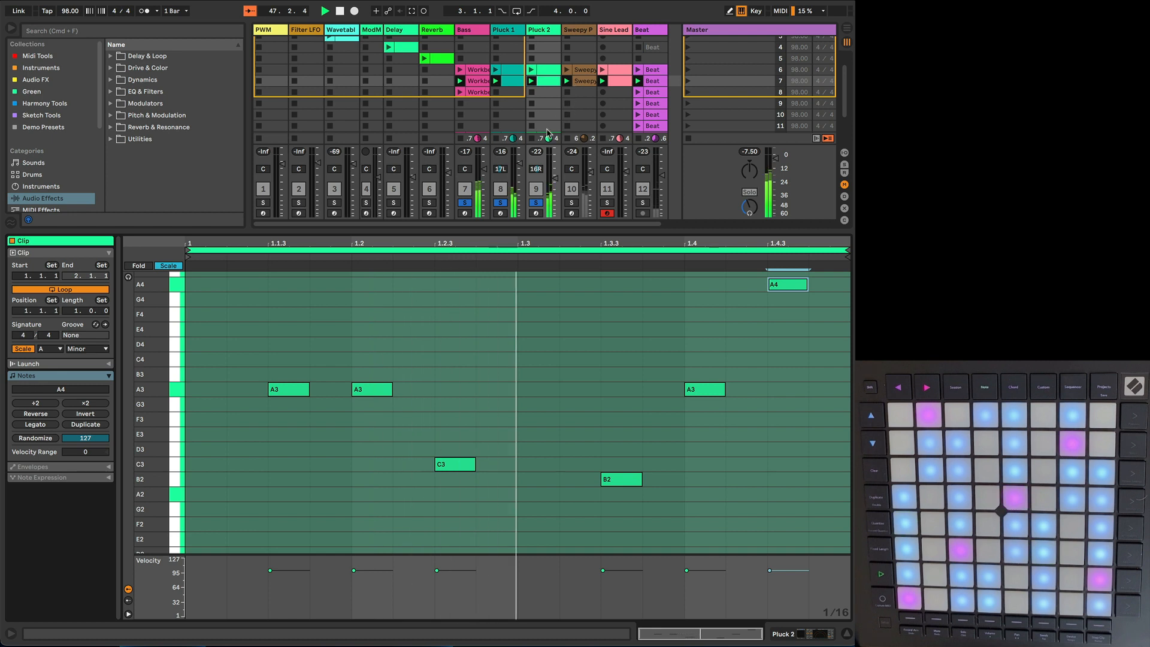
Step: Turn off solo on Pluck 2, Pluck 1 and Bass so that all tracks play
left_click(535, 203)
left_click(500, 205)
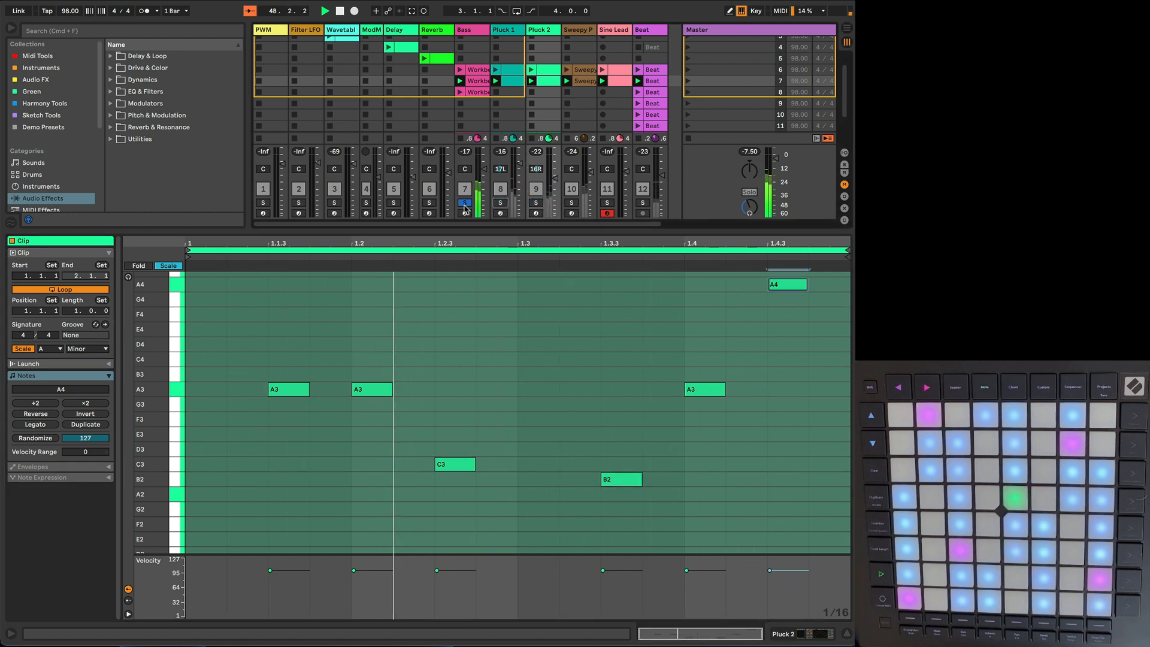
left_click(466, 204)
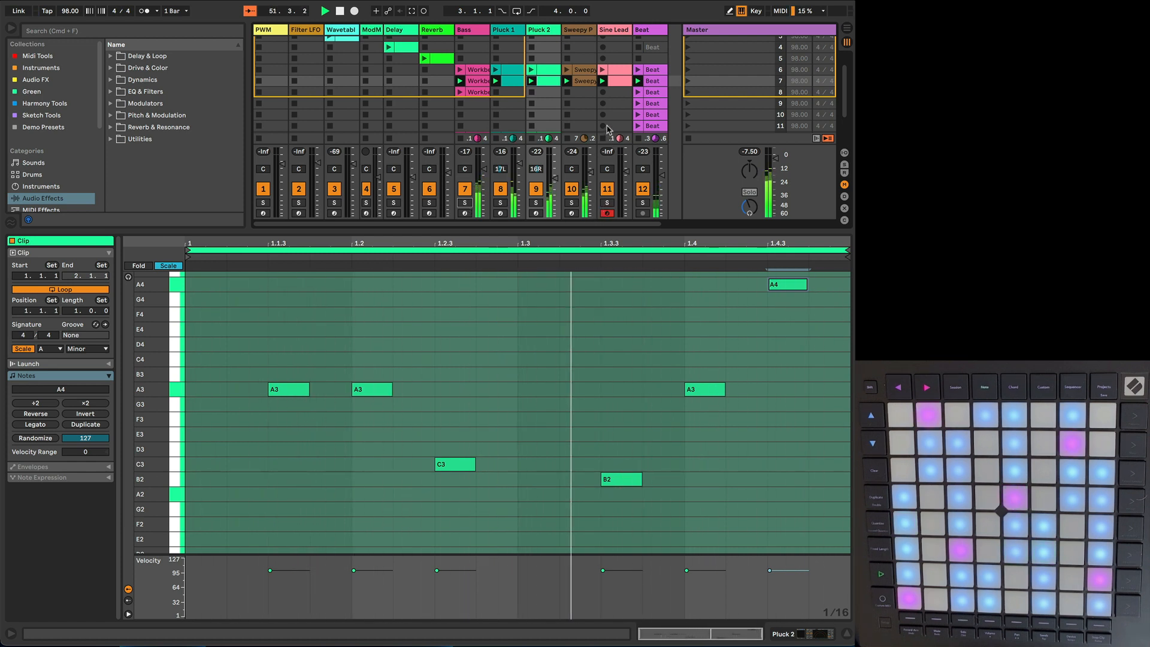
Step: Select the scene 7 clips from Bass through Sweepy Pad, and play scene 6 followed by scene 7 to compare them
left_click(478, 82)
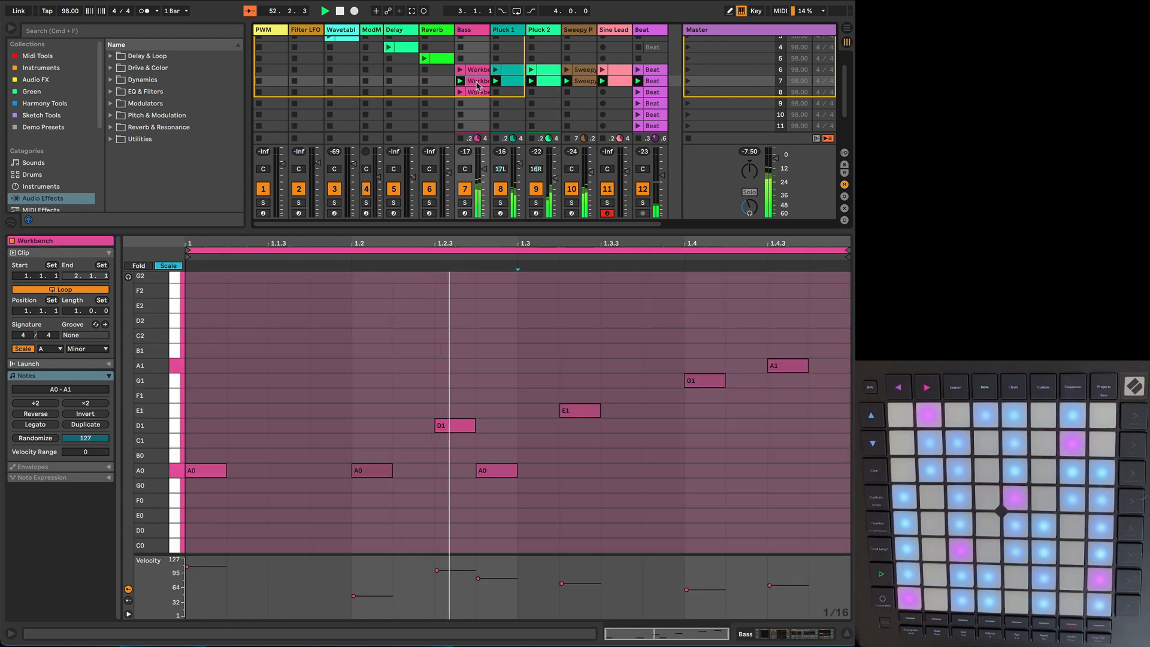
left_click(580, 82, "shift")
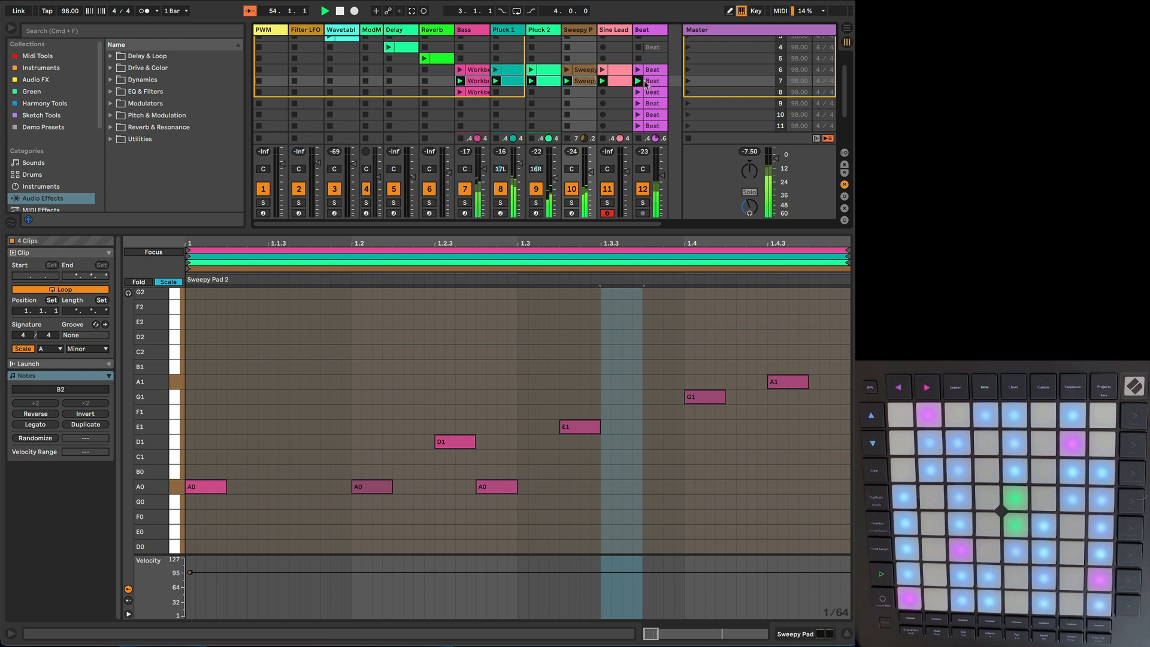
left_click(688, 70)
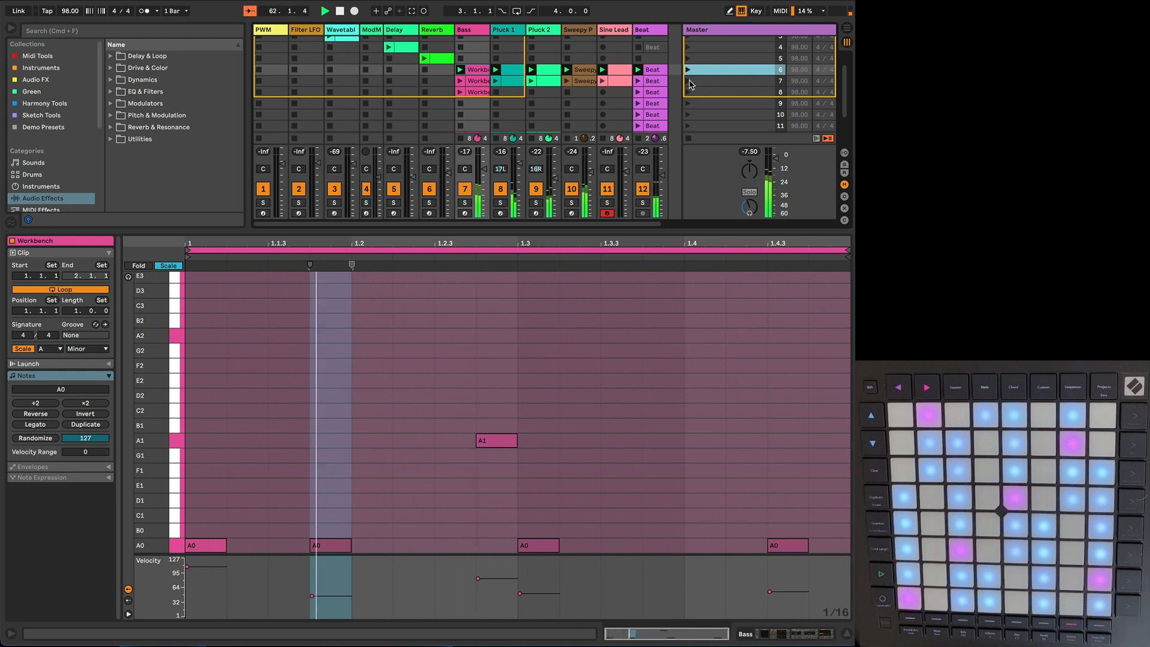
left_click(689, 81)
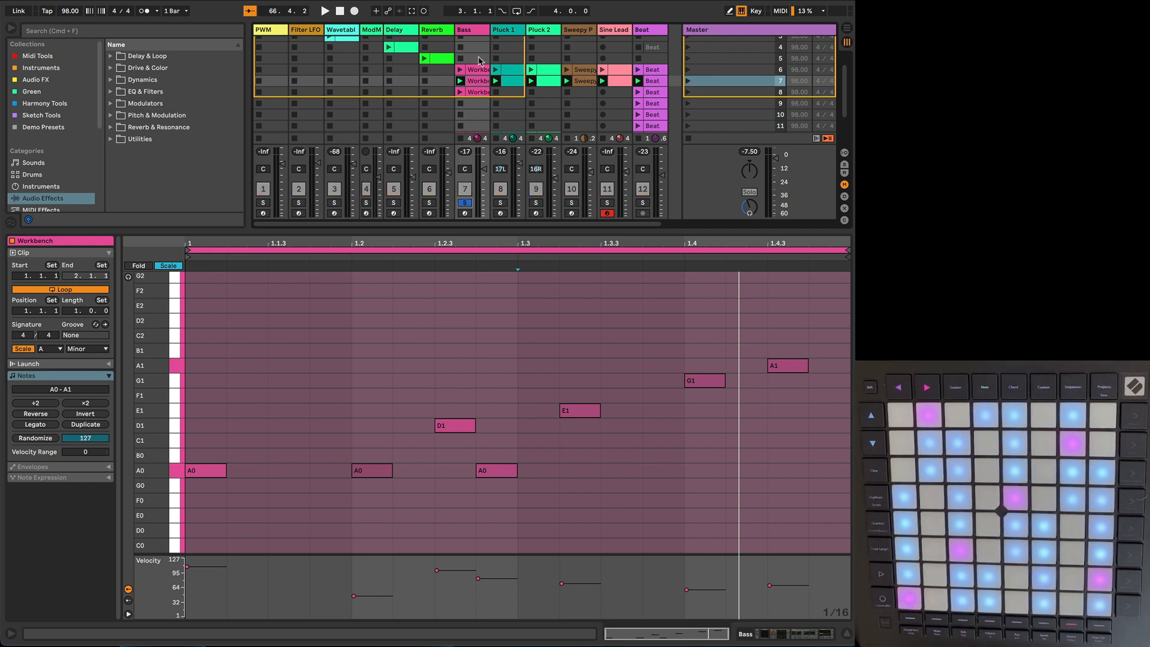
Step: Play scene 6 with Bass soloed, adding Pluck 1, Pluck 2 and Sweepy Pad to the solo one by one before clearing all solos
left_click(688, 69)
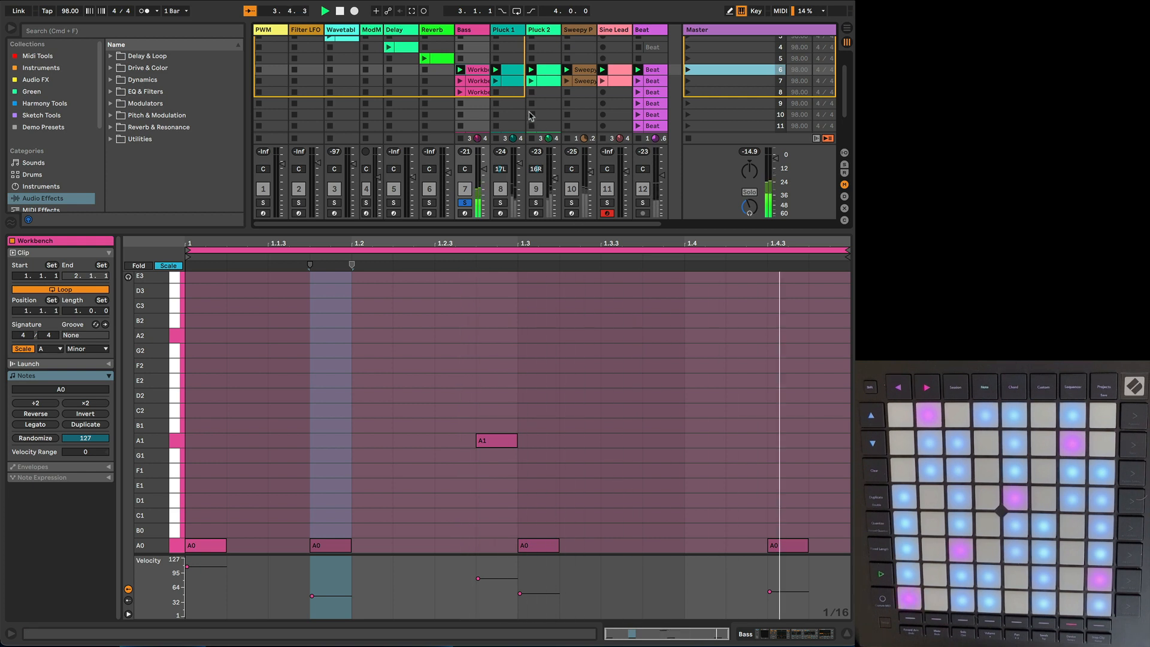
left_click(501, 203)
left_click(537, 204)
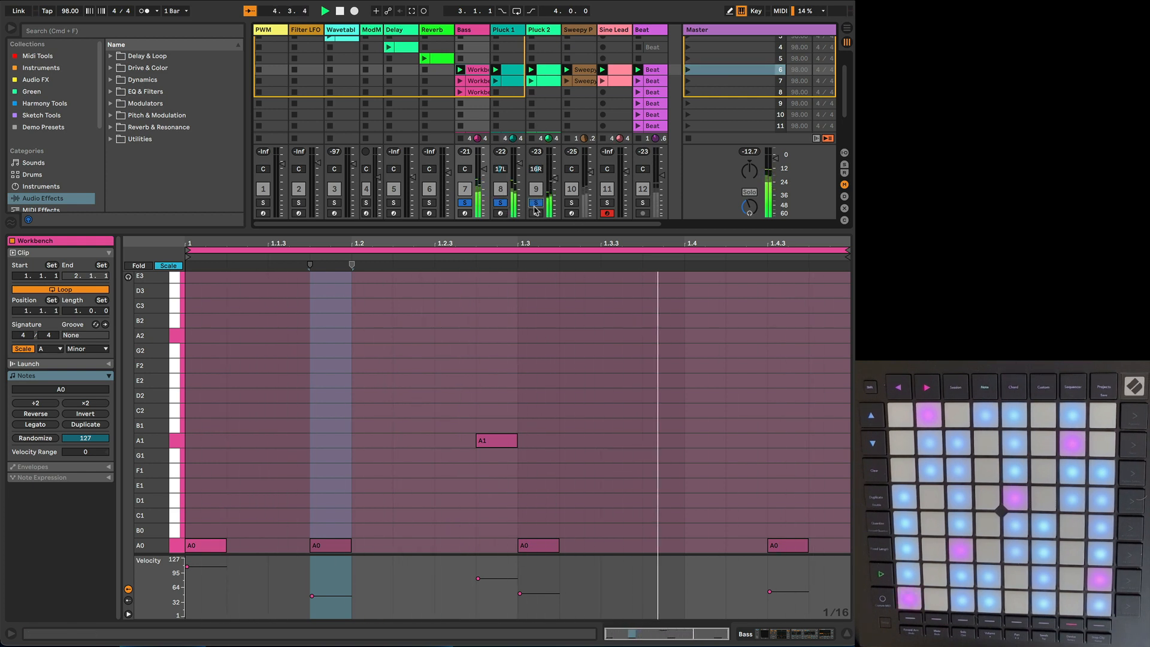
left_click(572, 203)
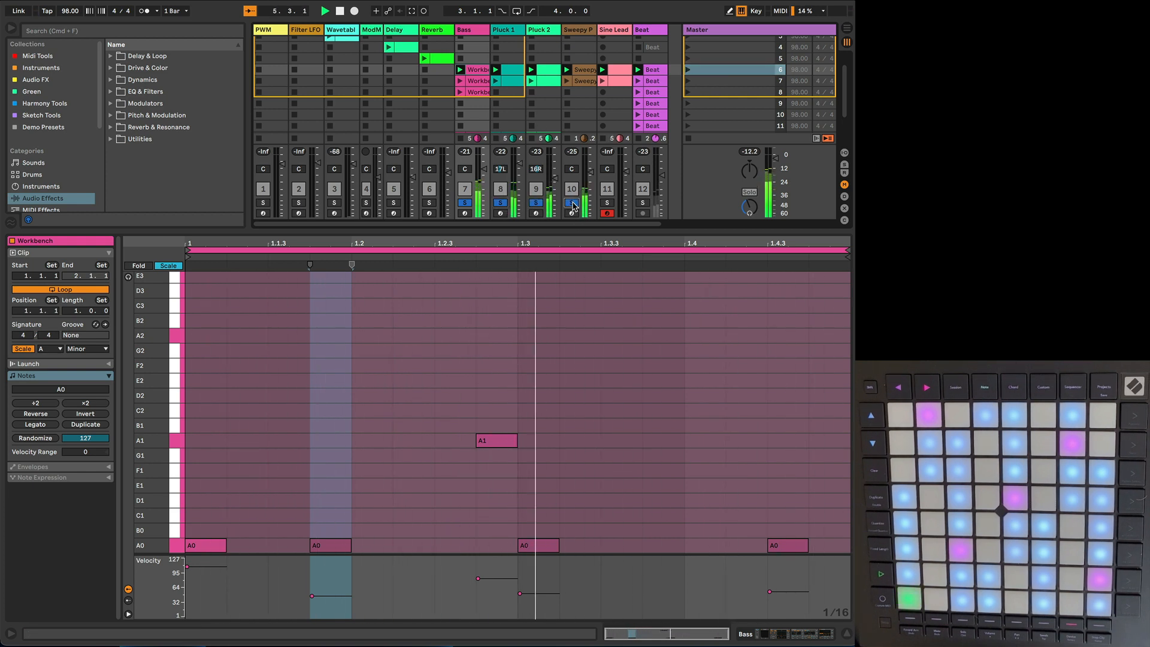
left_click(572, 203)
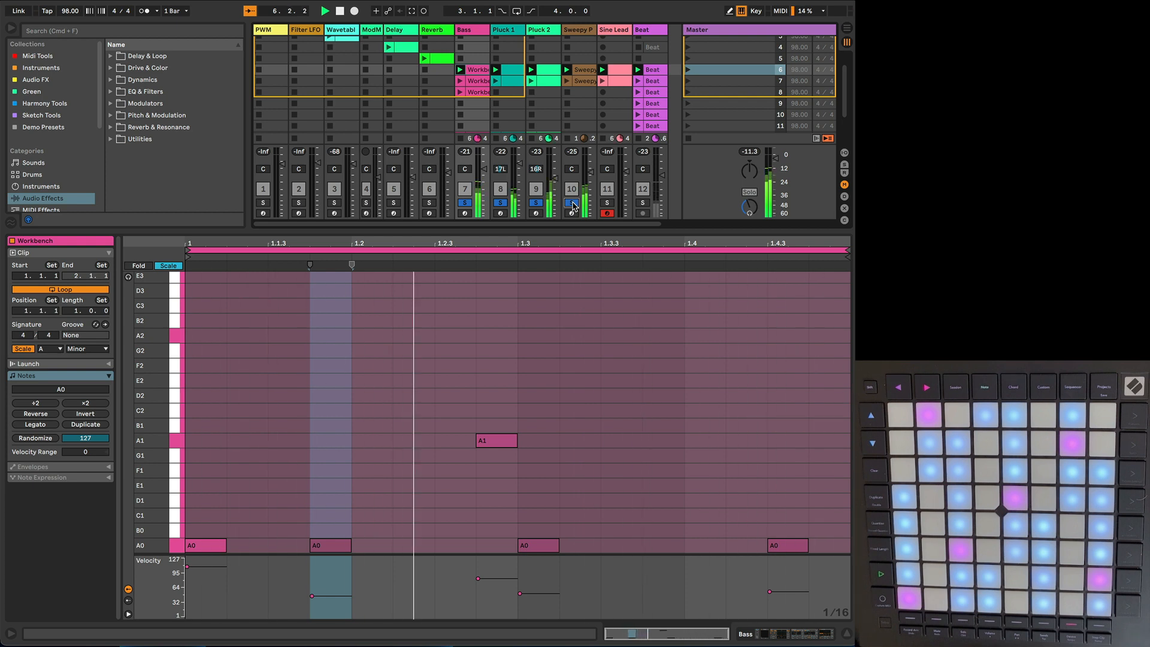
left_click(536, 203)
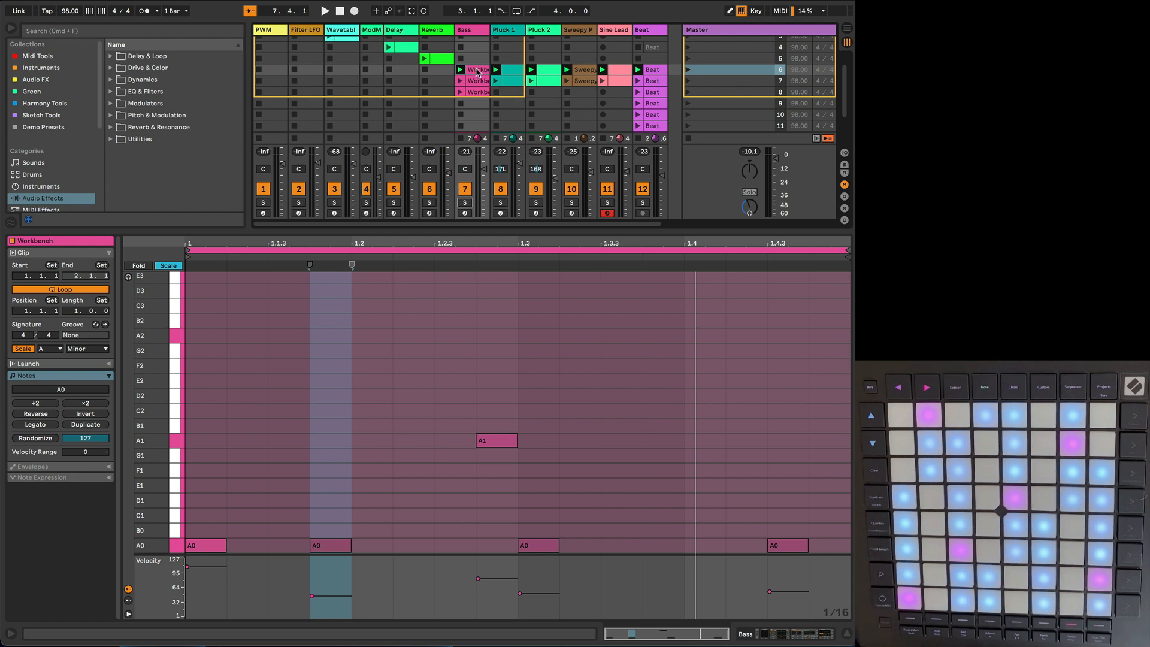
Step: Copy the scene 6 clips from Bass through Sine Lead into scene 9
left_click(619, 75, "shift")
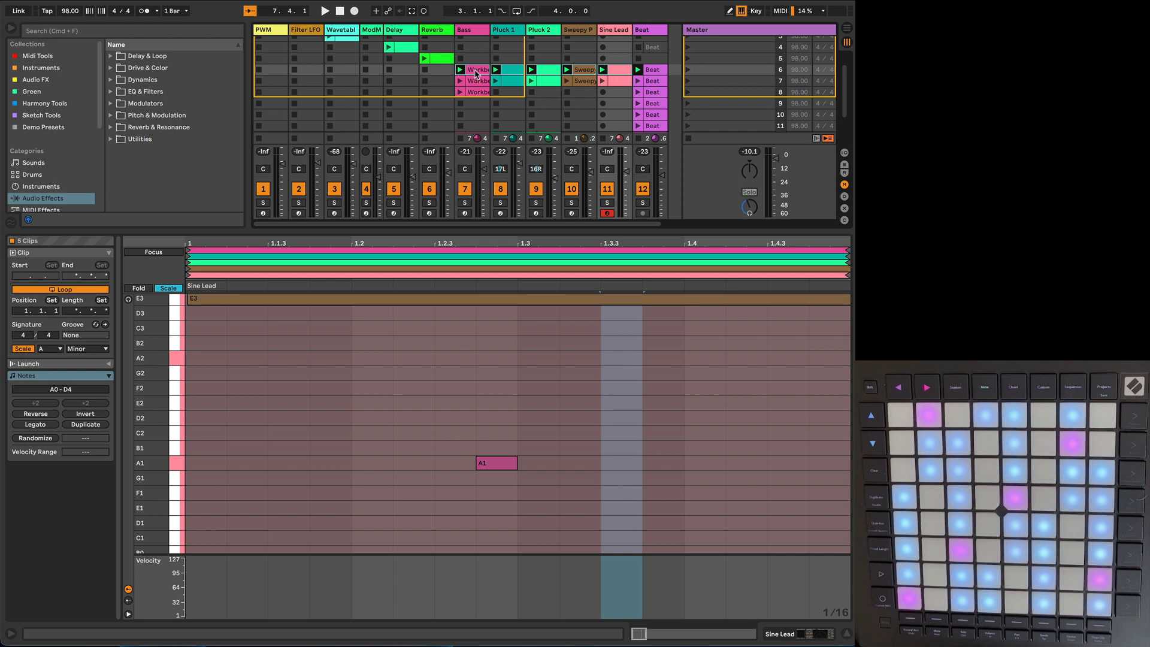
left_click_drag(477, 93, 475, 104)
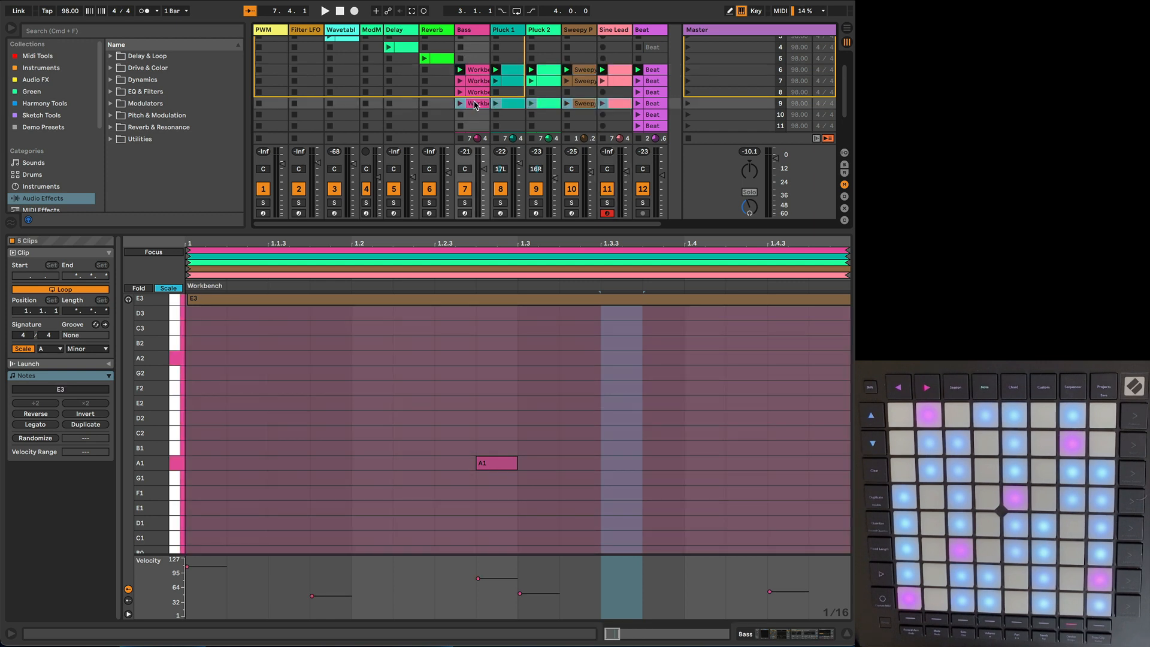
Step: Launch the scene 9 Bass clip, play scene 9 with Pluck 1 and Pluck 2 soloed, and examine both pluck clips together
left_click(475, 105)
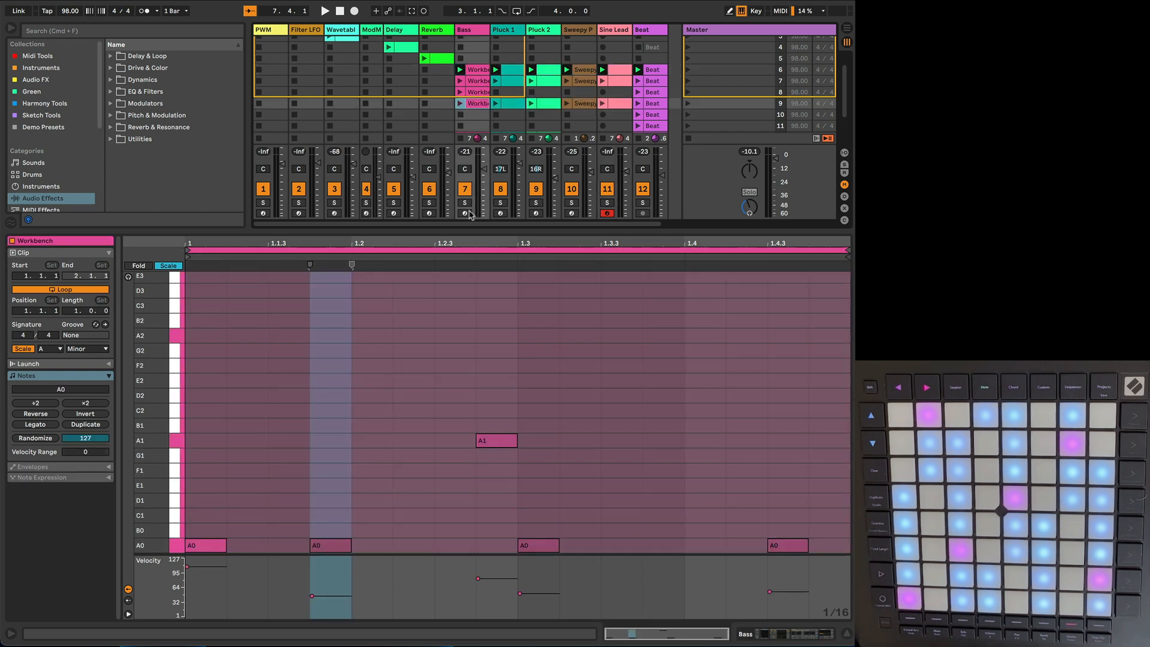
left_click(461, 104)
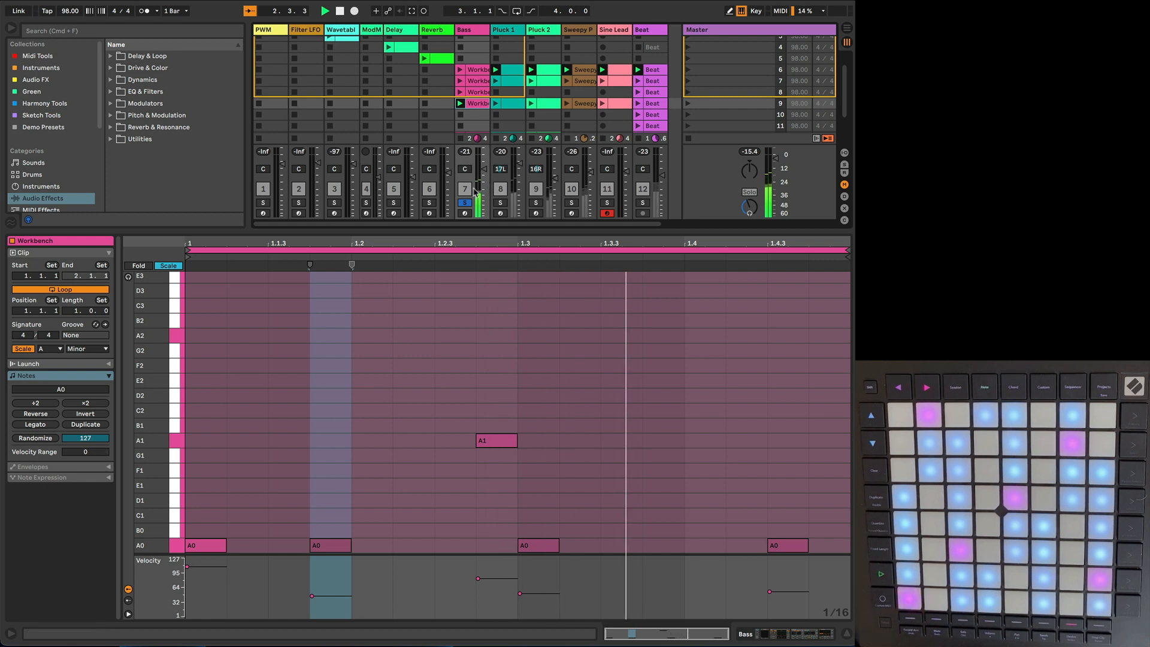
left_click(510, 106)
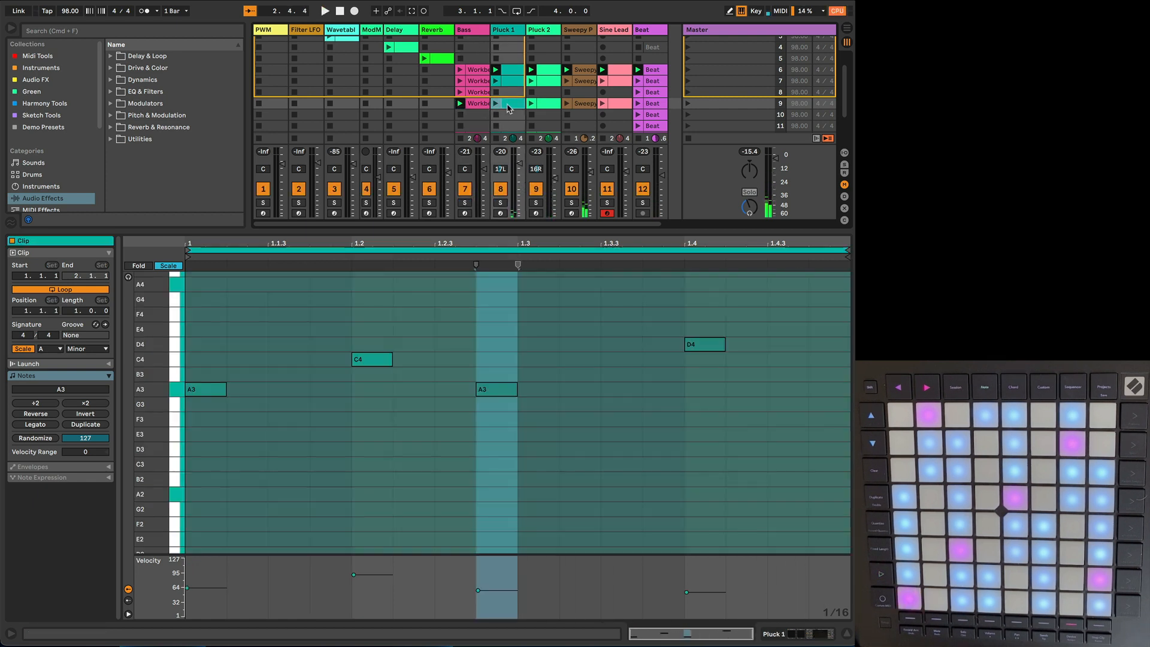
left_click(544, 106)
left_click(512, 106)
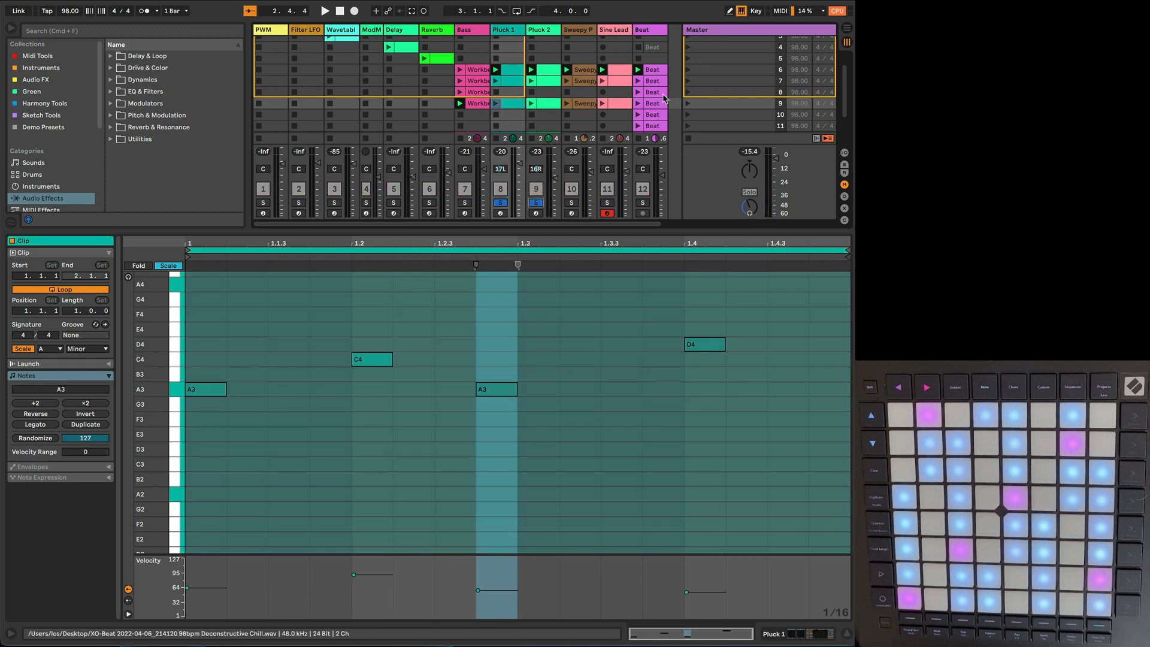
left_click(688, 104)
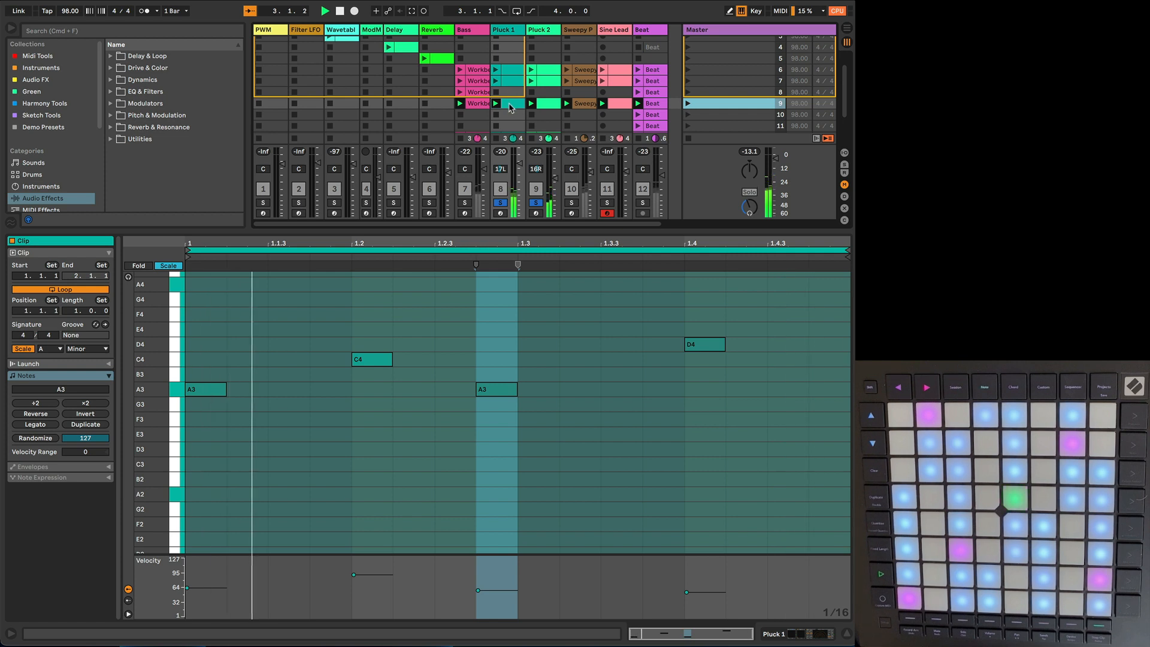
left_click(547, 104, "shift")
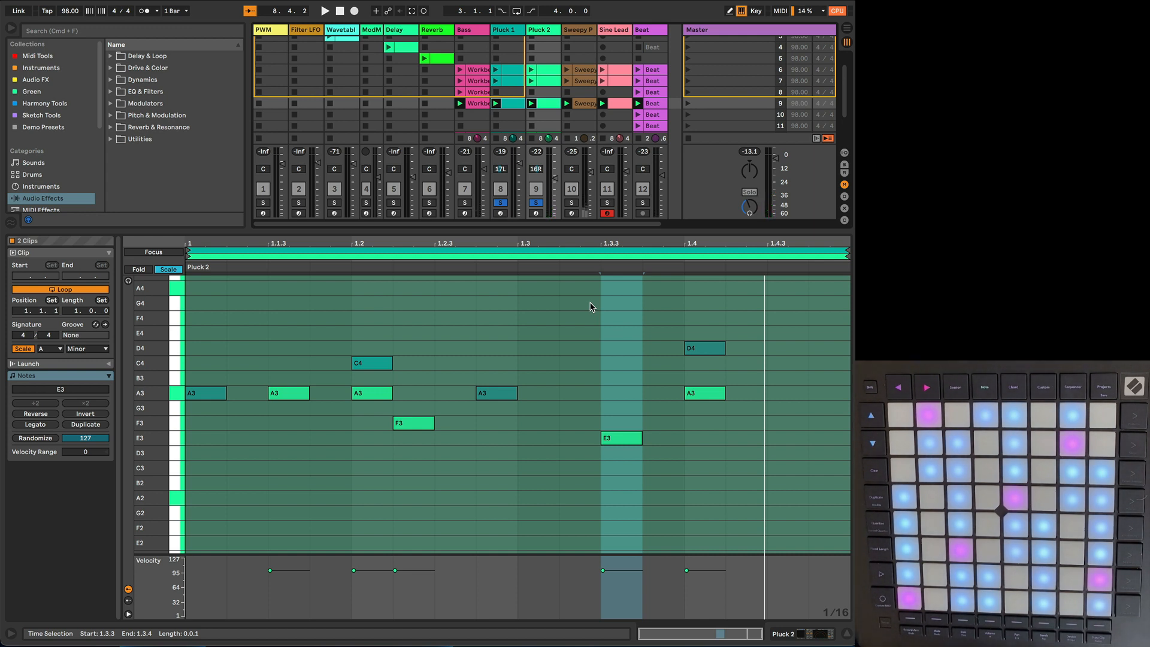
Step: Replace the scene 9 Pluck 2 clip with a copy of the scene 9 Pluck 1 clip, coloured to match the Pluck 2 track
left_click(545, 108)
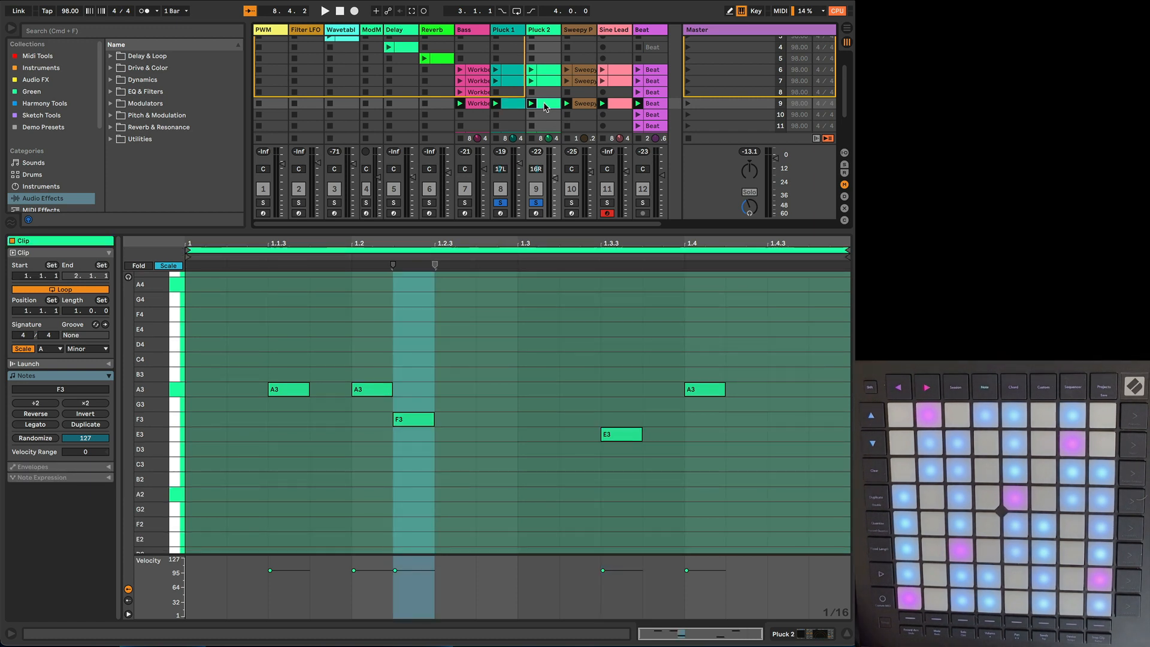
key("Delete")
left_click(511, 106)
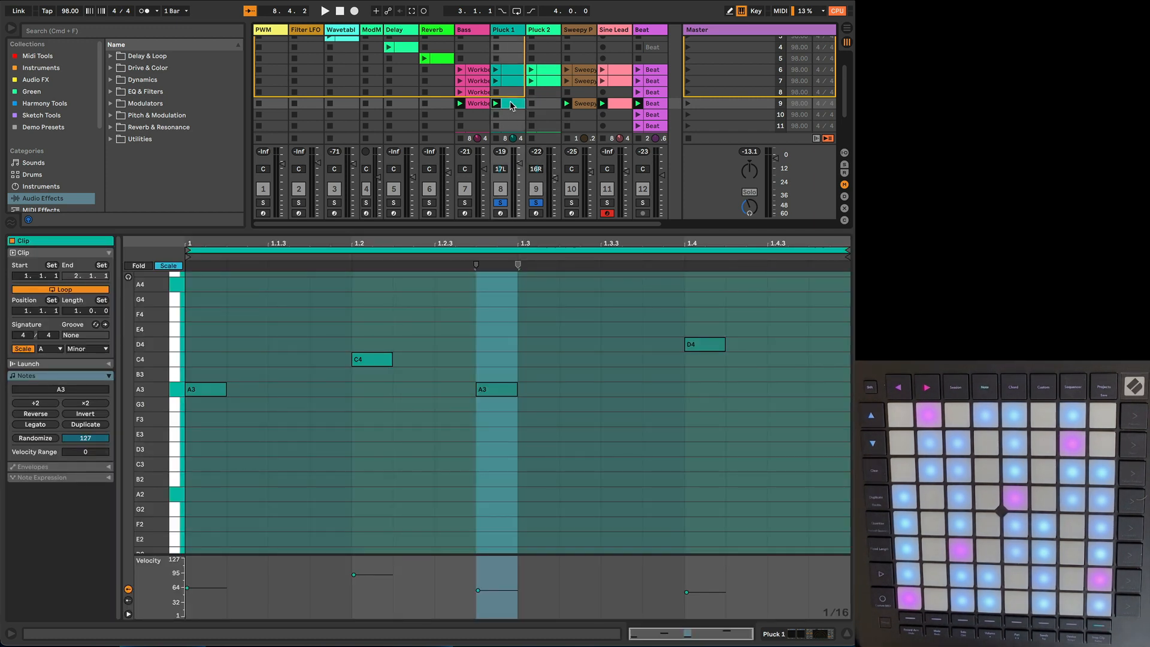
left_click_drag(530, 106, 541, 105)
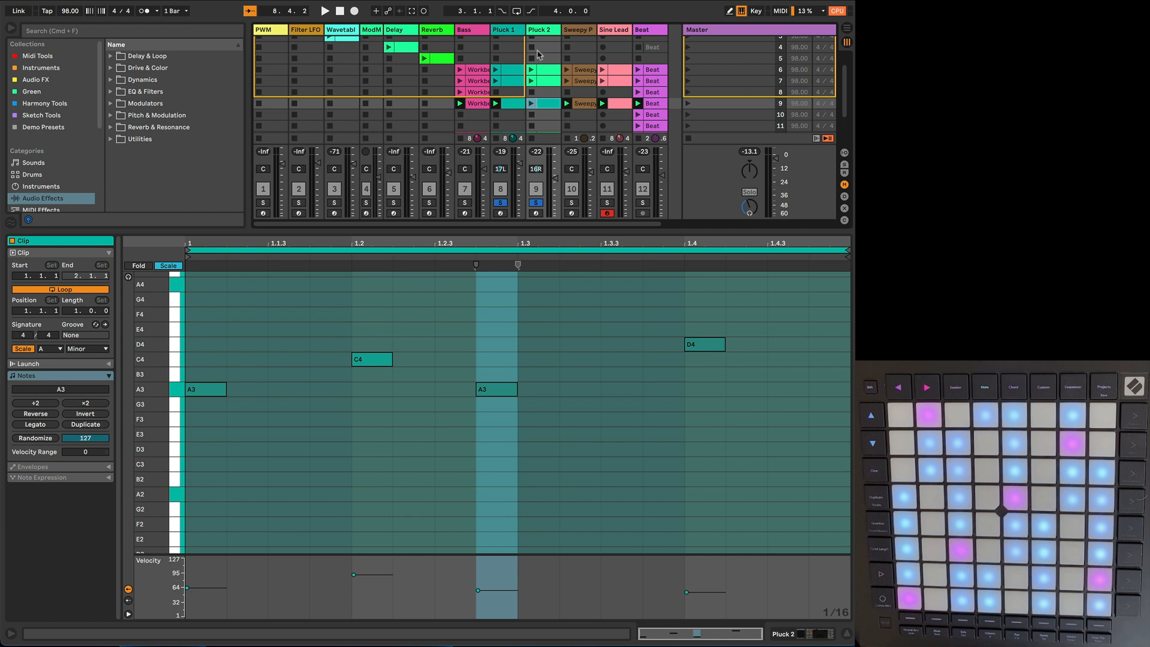
right_click(539, 35)
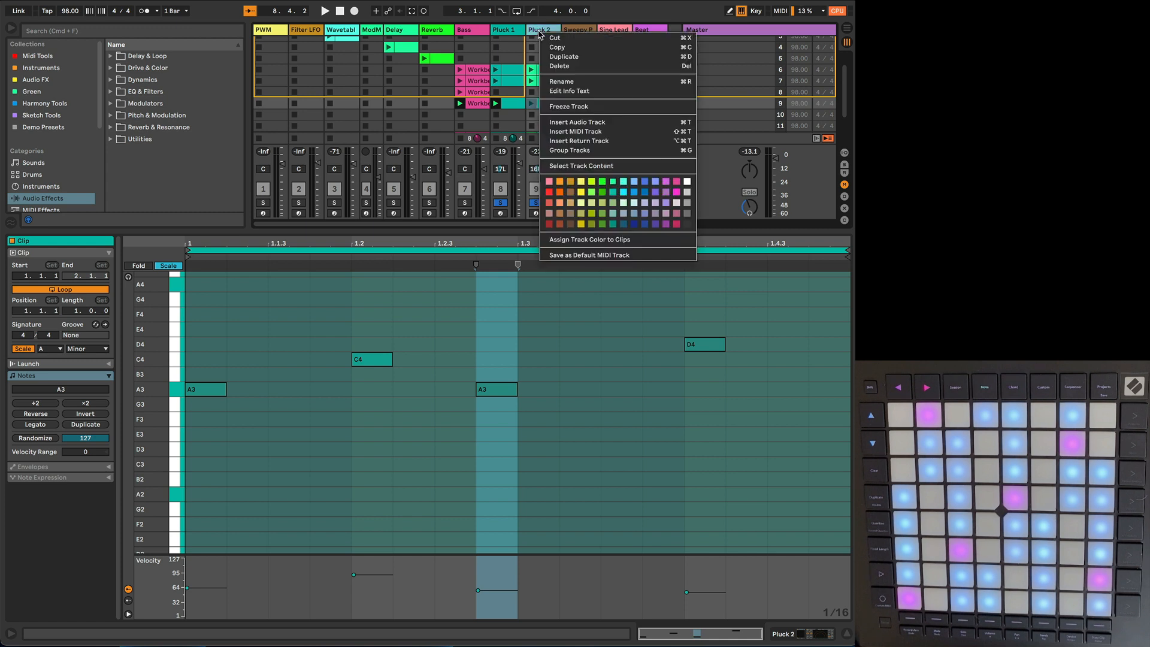
left_click(568, 243)
Step: Launch the copied scene 9 Pluck 2 clip and audition Pluck 1 and Pluck 2 soloed separately and together
left_click(516, 108)
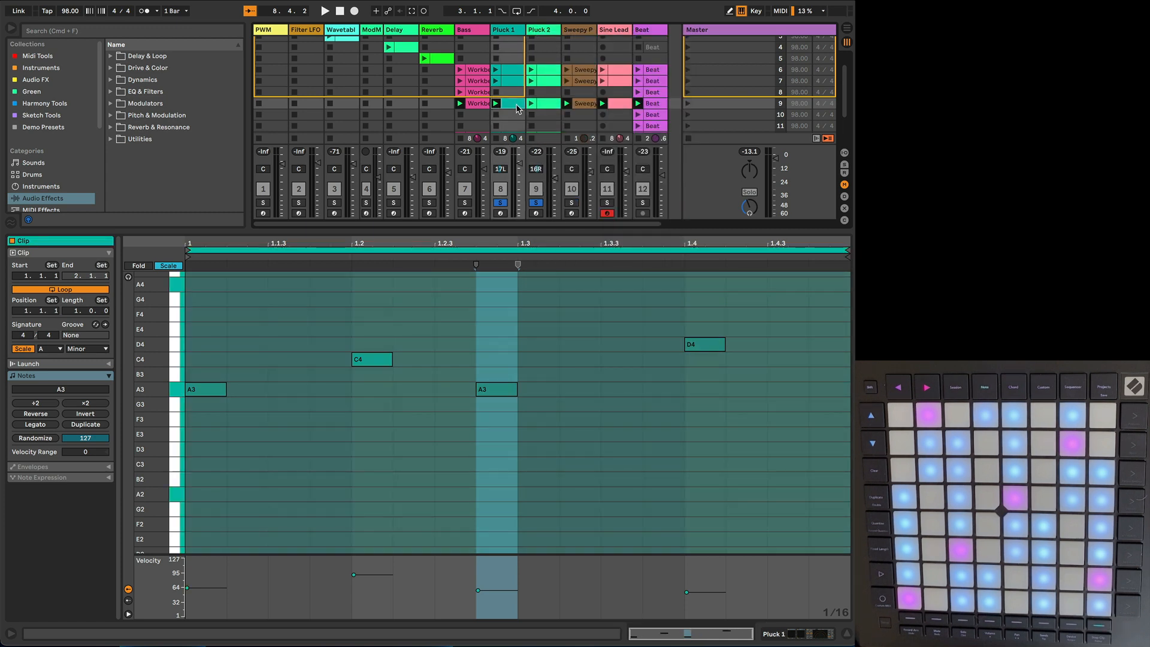
left_click(546, 108)
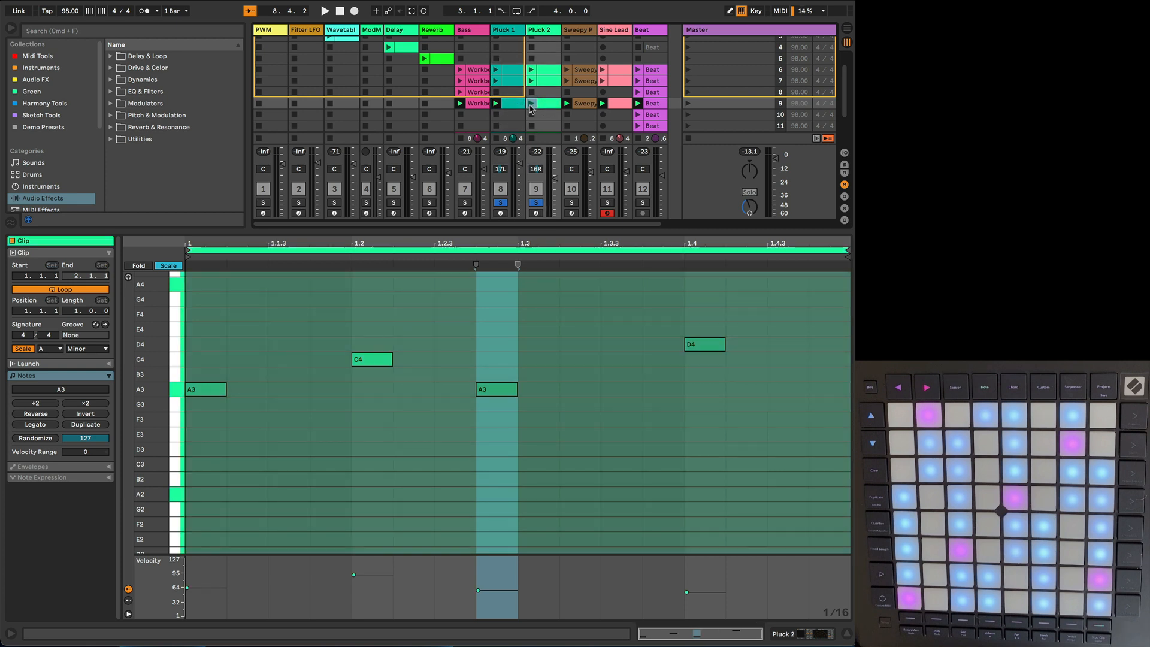
left_click(531, 105)
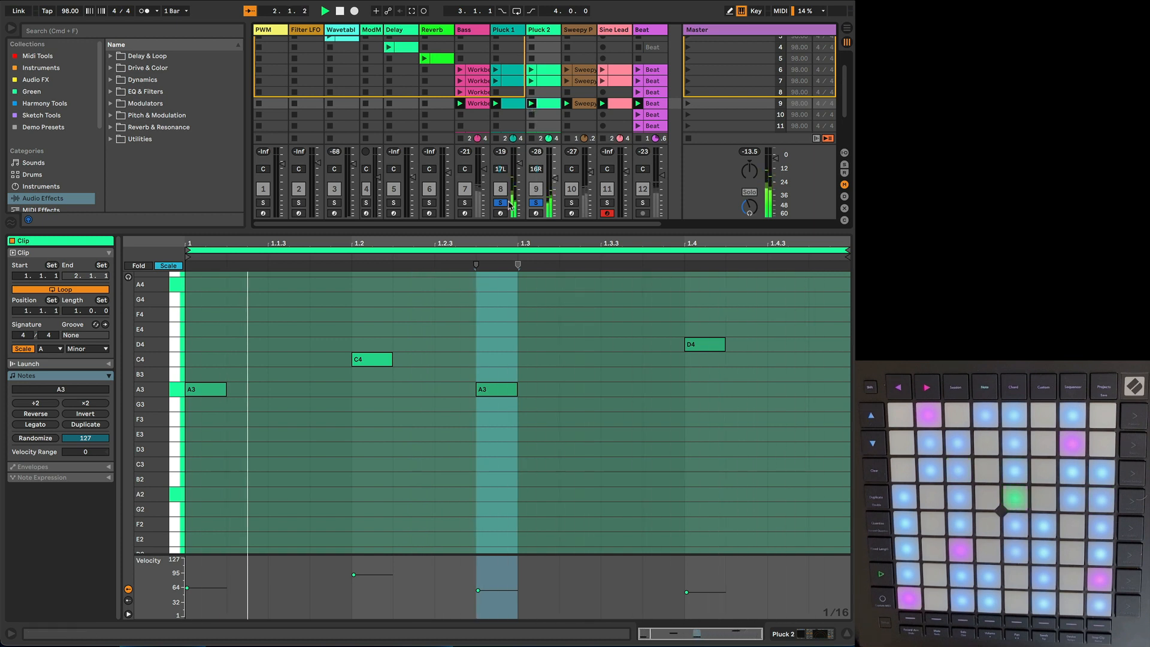
left_click(534, 204)
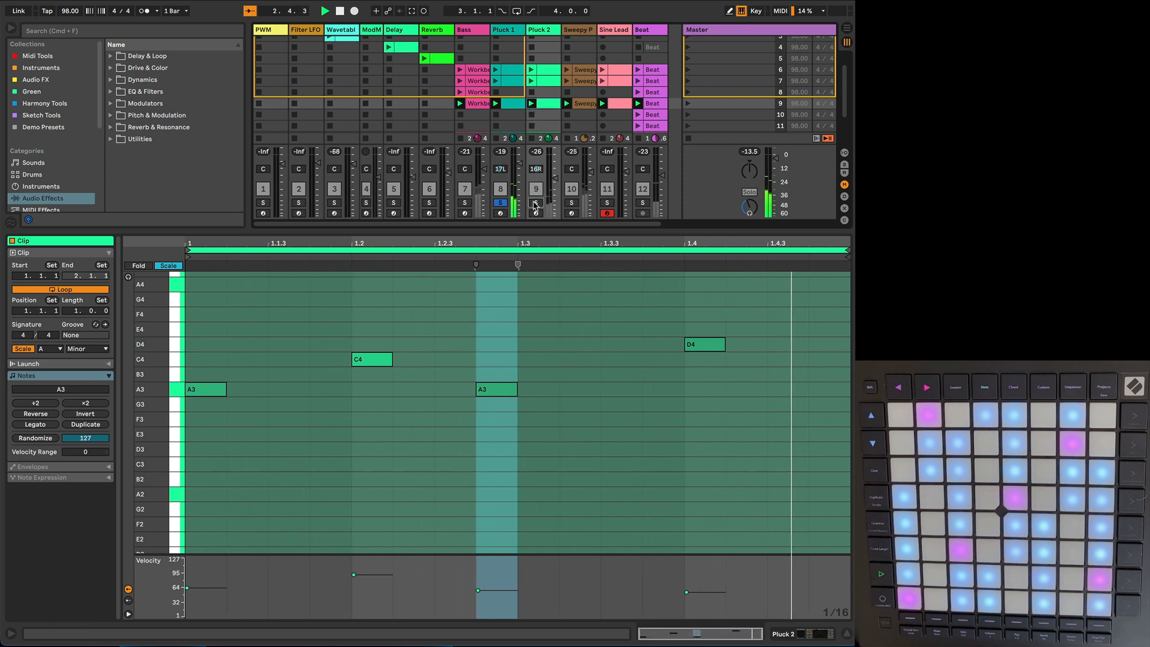
left_click(535, 203)
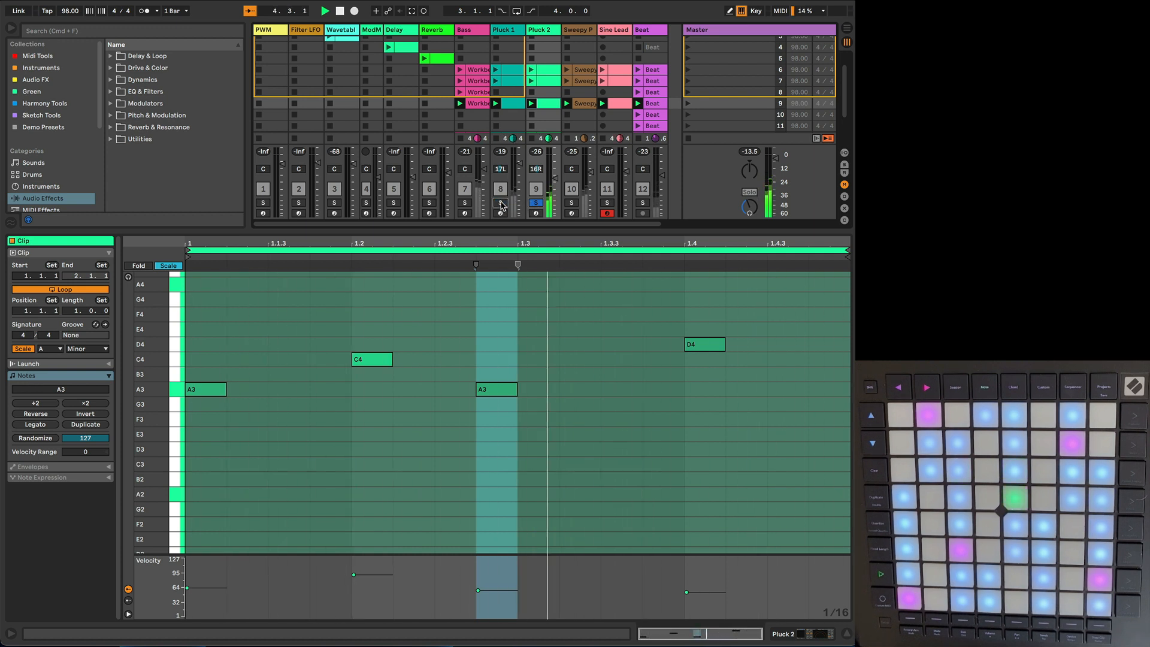
left_click(501, 203)
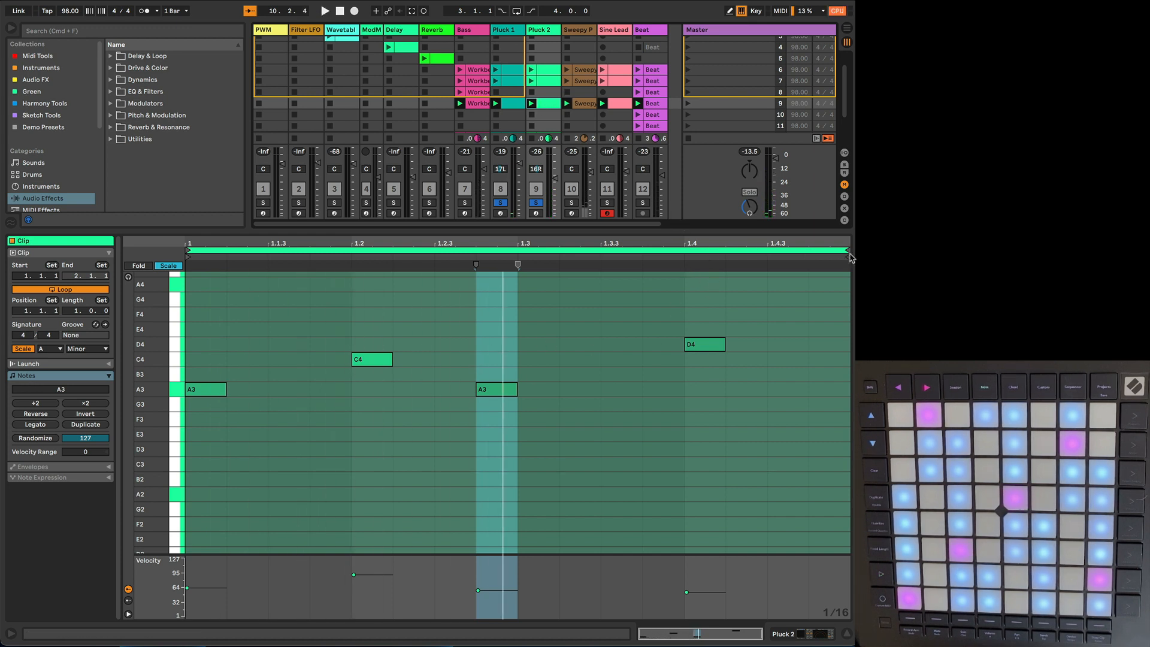
Step: Shorten the scene 9 Pluck 2 loop to end at 1.4.3, and display it with the Pluck 1 clip over several bars
left_click_drag(846, 249, 783, 255)
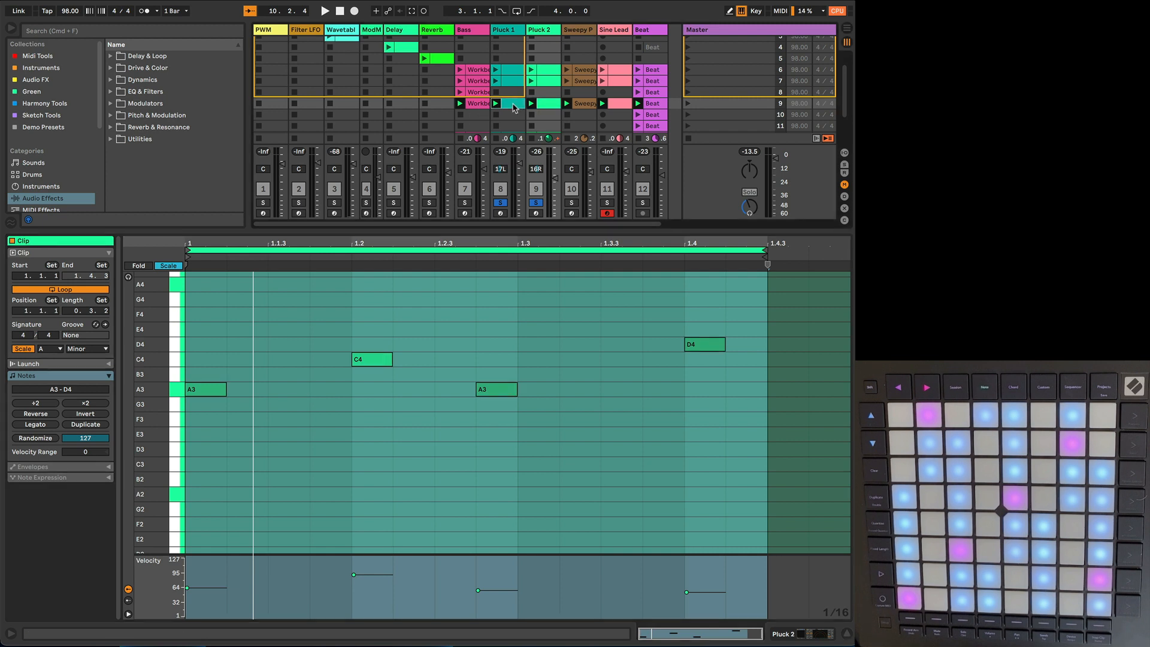
left_click(545, 106, "shift")
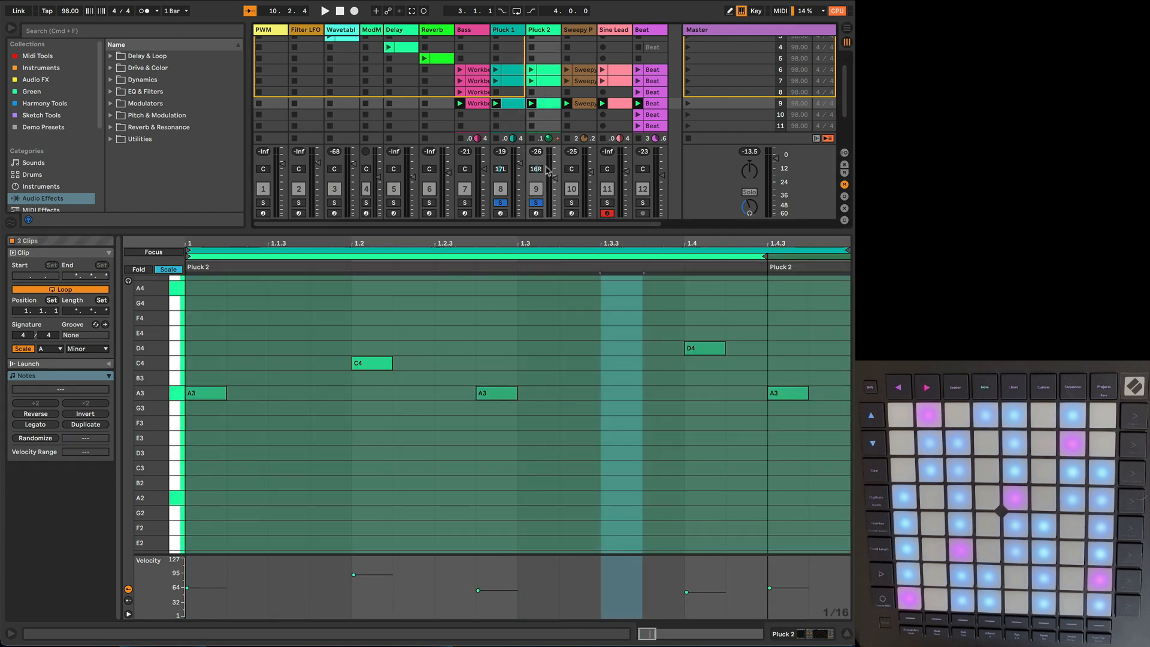
left_click_drag(531, 244, 530, 123)
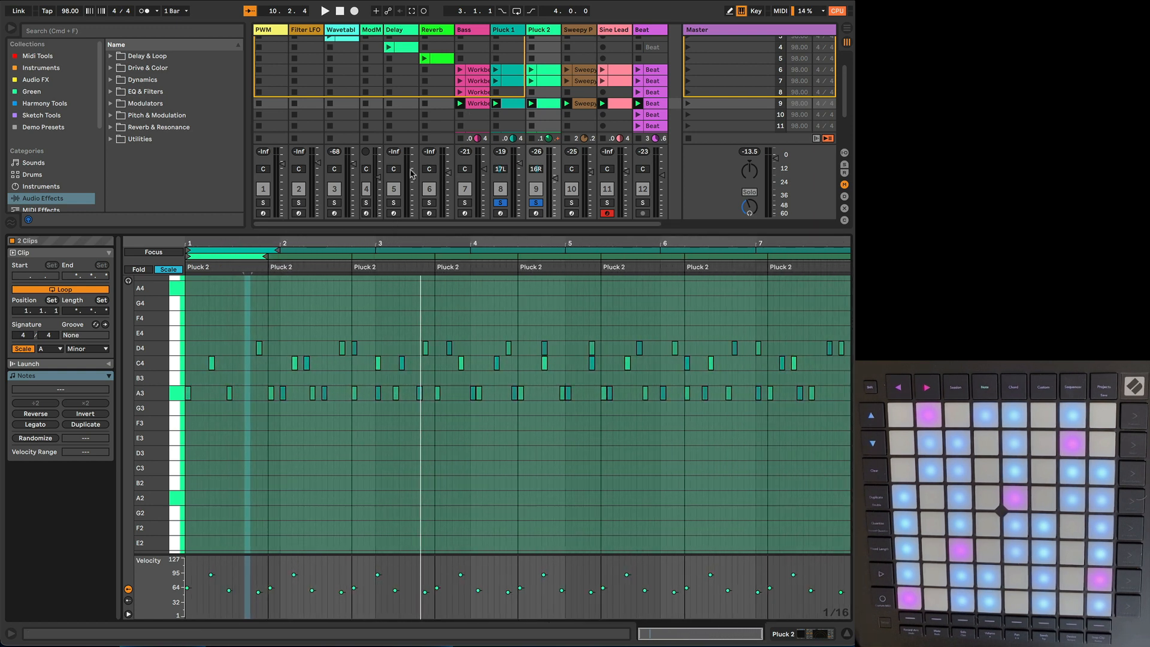
Step: Play scene 9 and follow how the Pluck 1 and Pluck 2 notes shift against each other over several bars
left_click(507, 106)
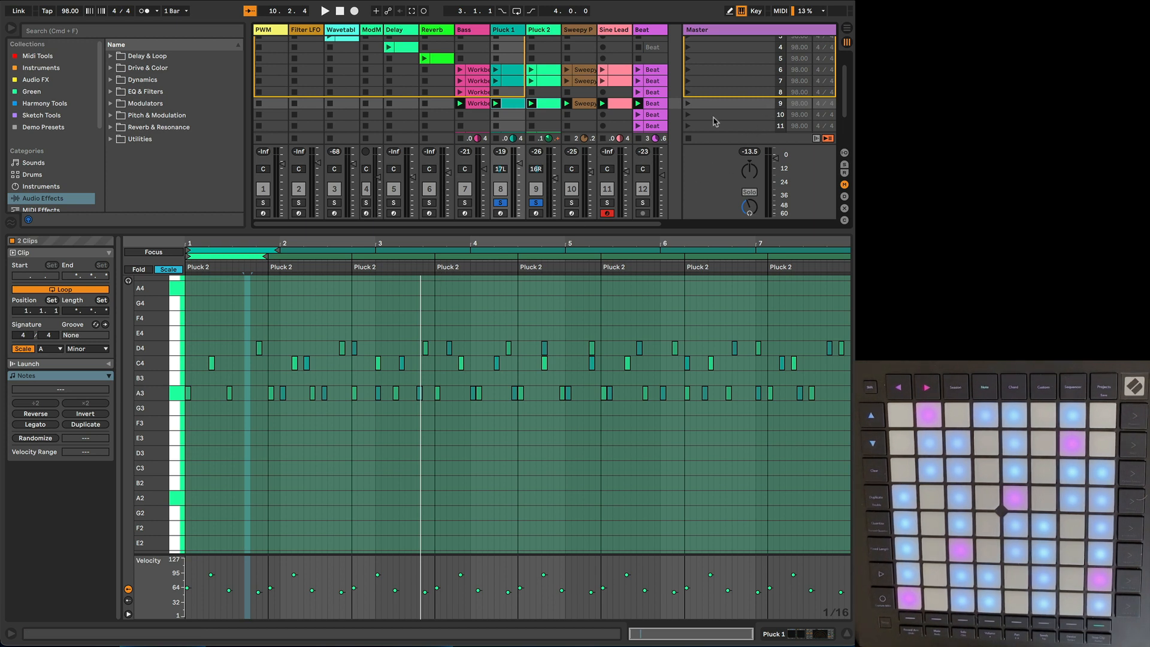
left_click(688, 104)
left_click(508, 104)
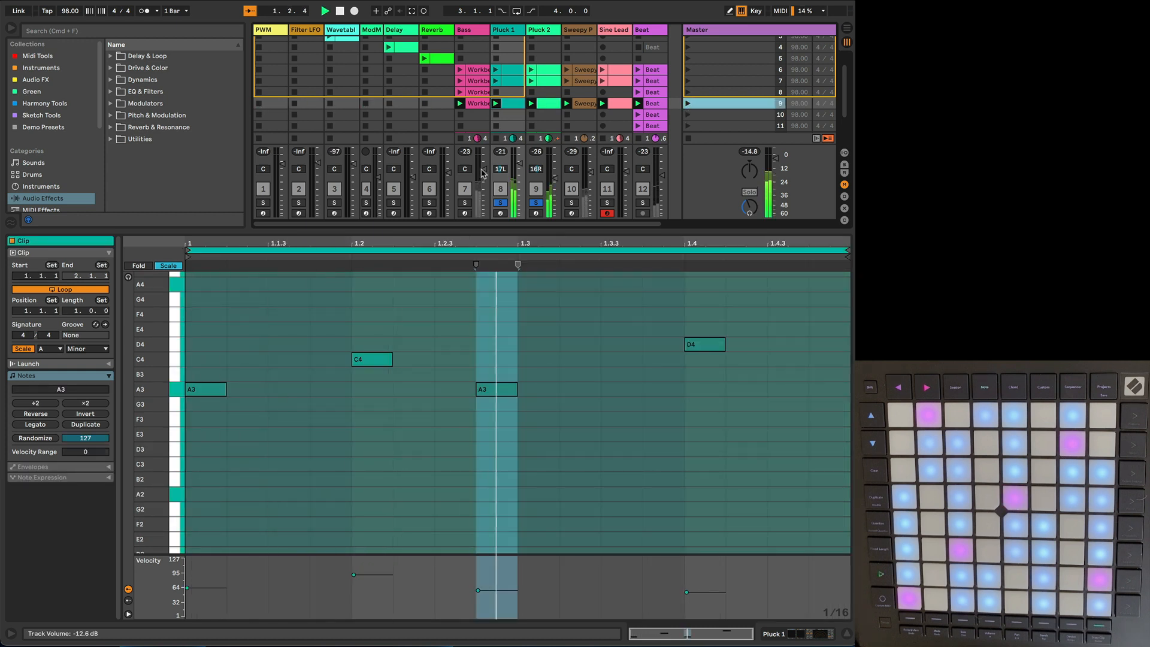
left_click(542, 104, "shift")
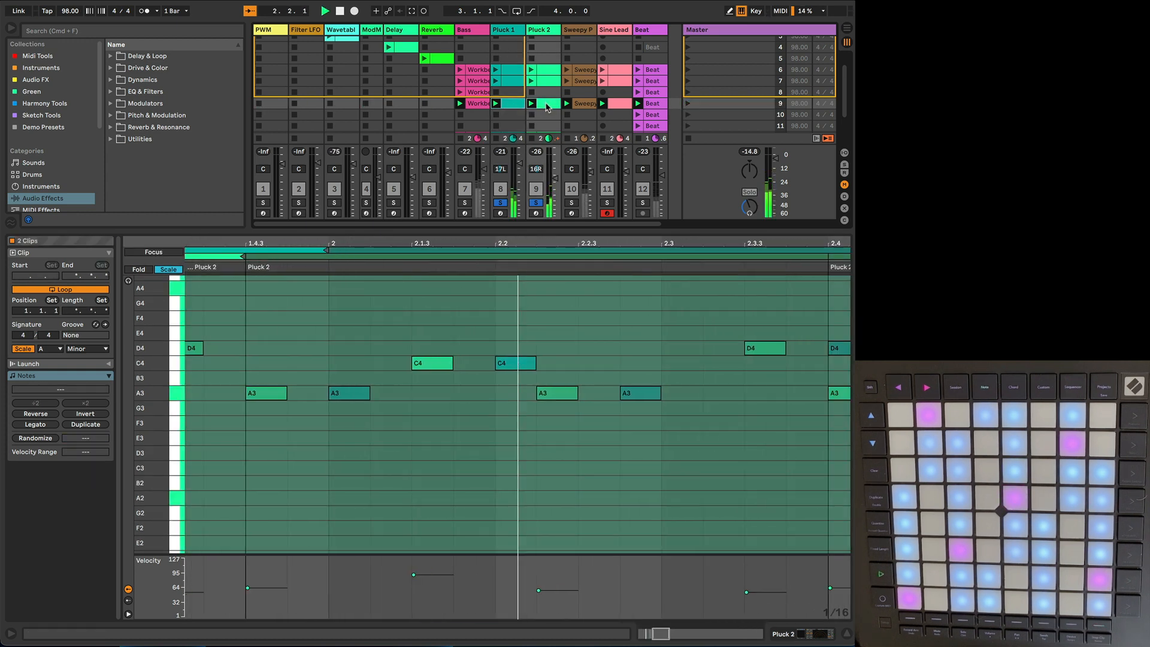
double_click(346, 243)
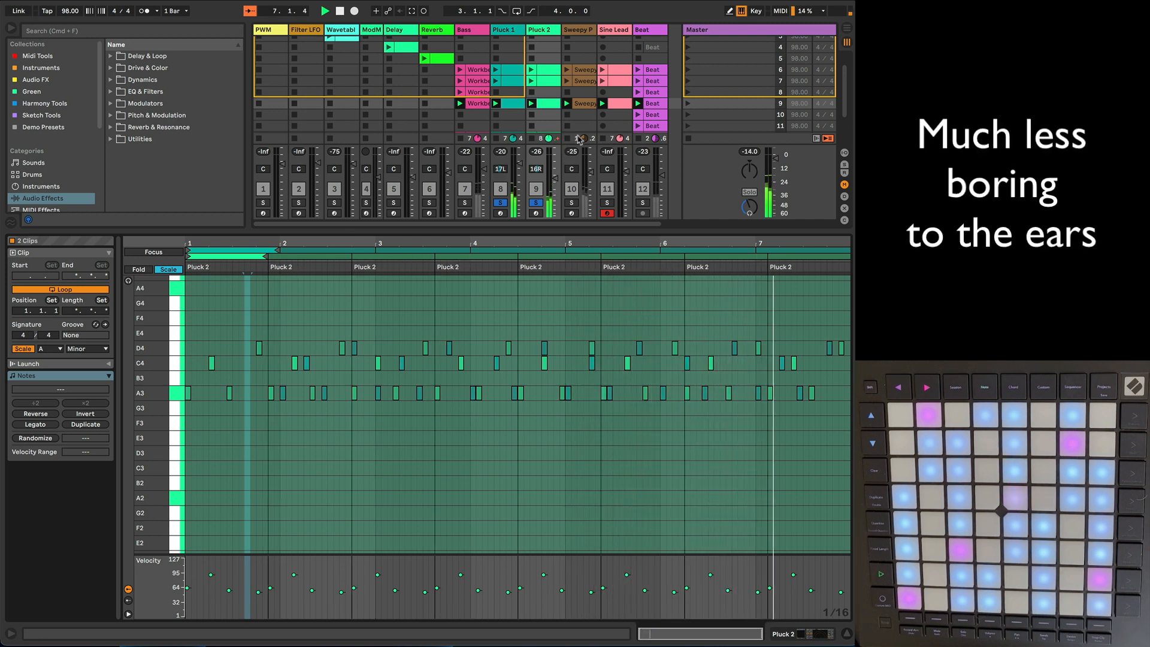
Step: Fill the scene 8 slots of Pluck 1 and Pluck 2 with the same one-bar Pluck 1 pattern, and play scene 8 for comparison
left_click(687, 84)
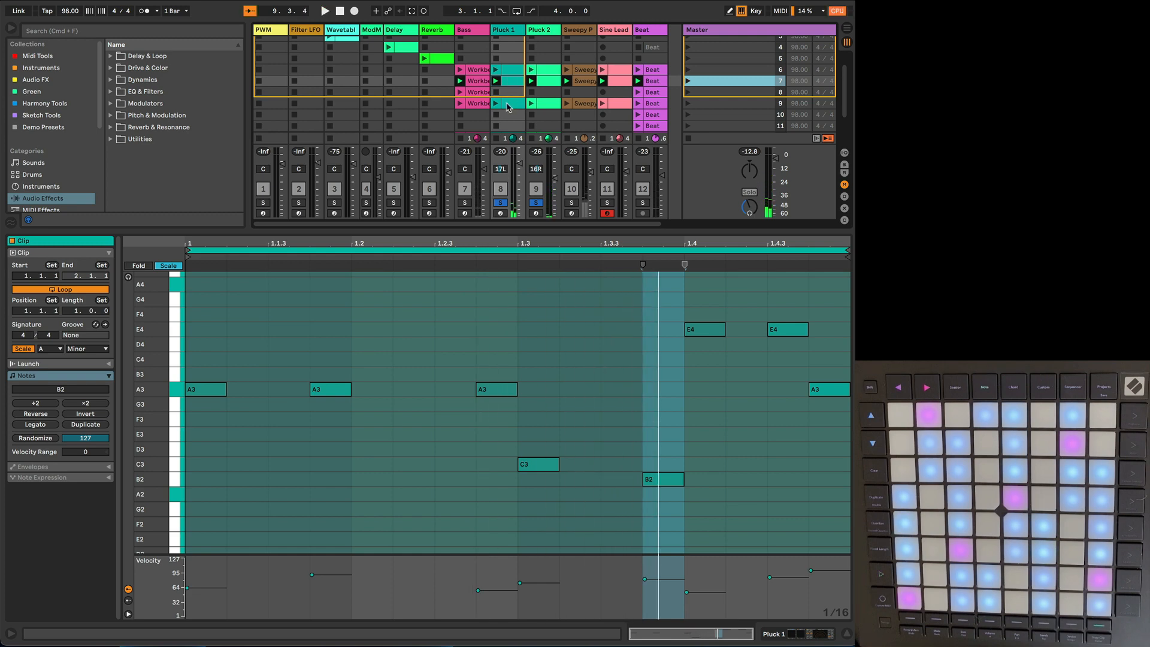
left_click(510, 70)
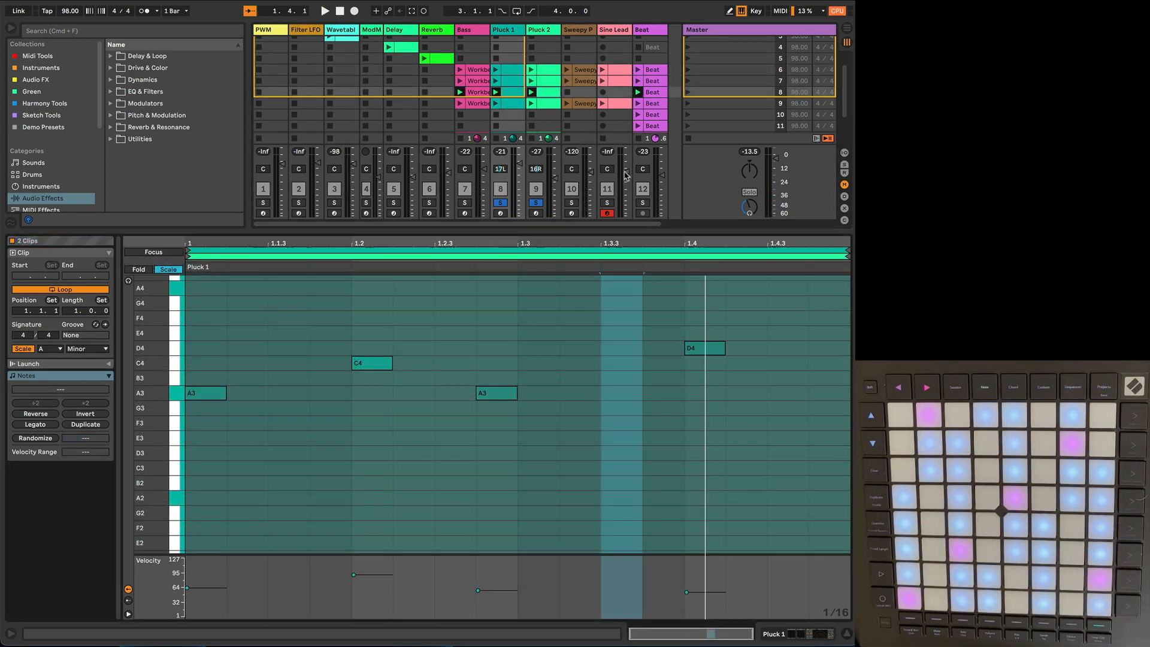
left_click(687, 93)
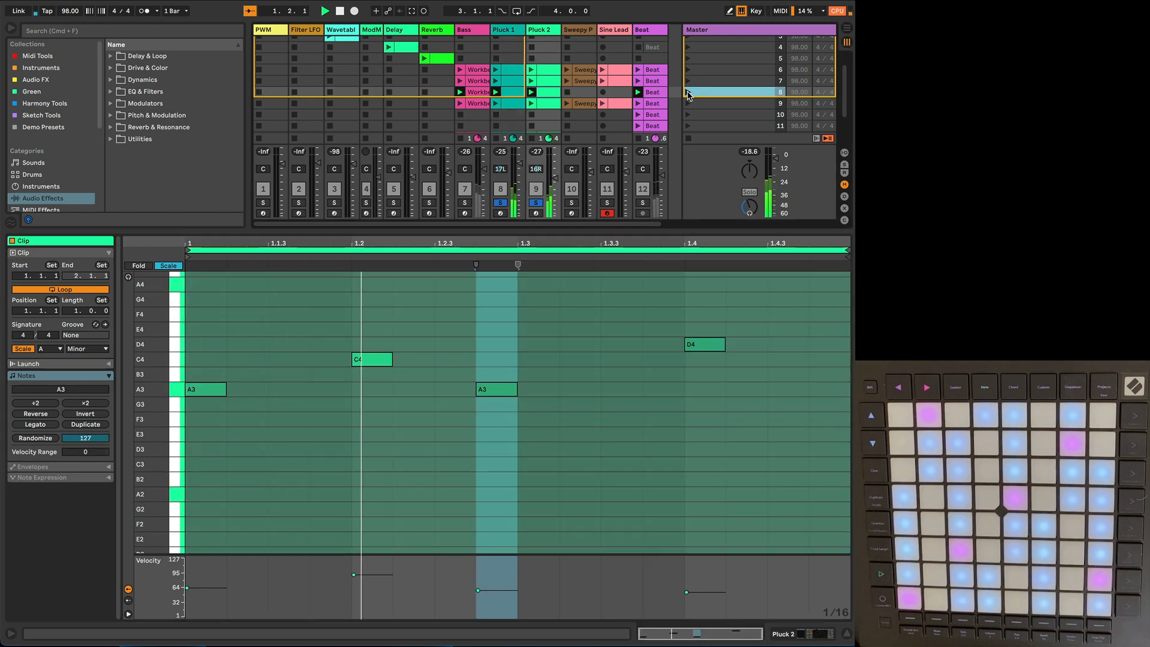
left_click(512, 93)
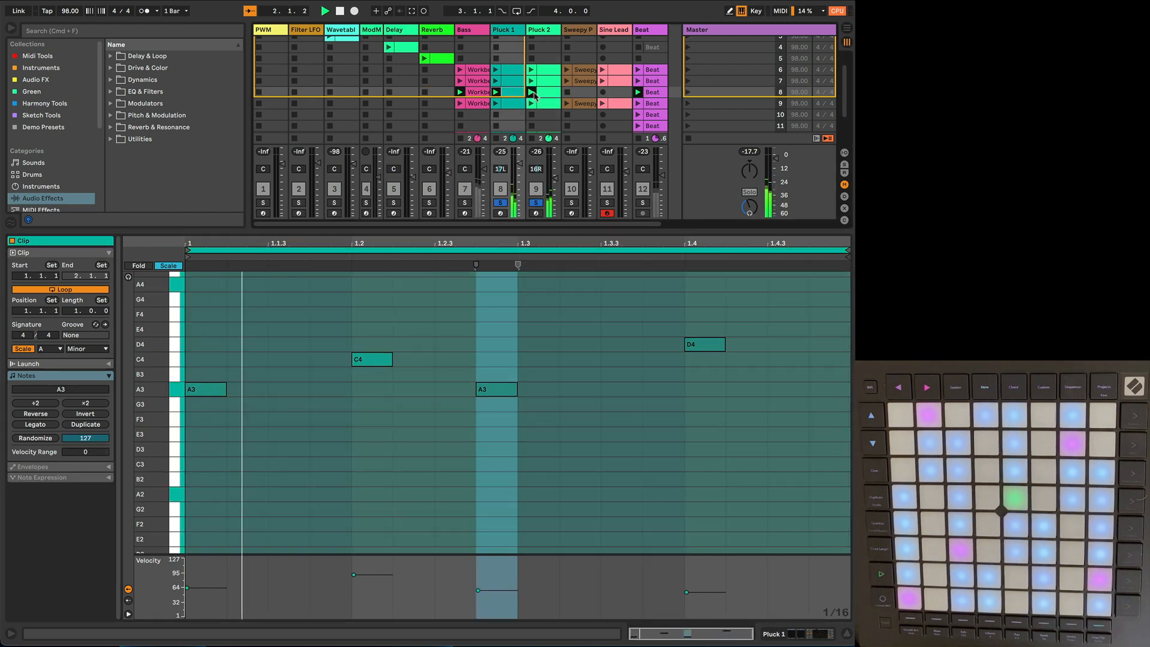
left_click(544, 92, "shift")
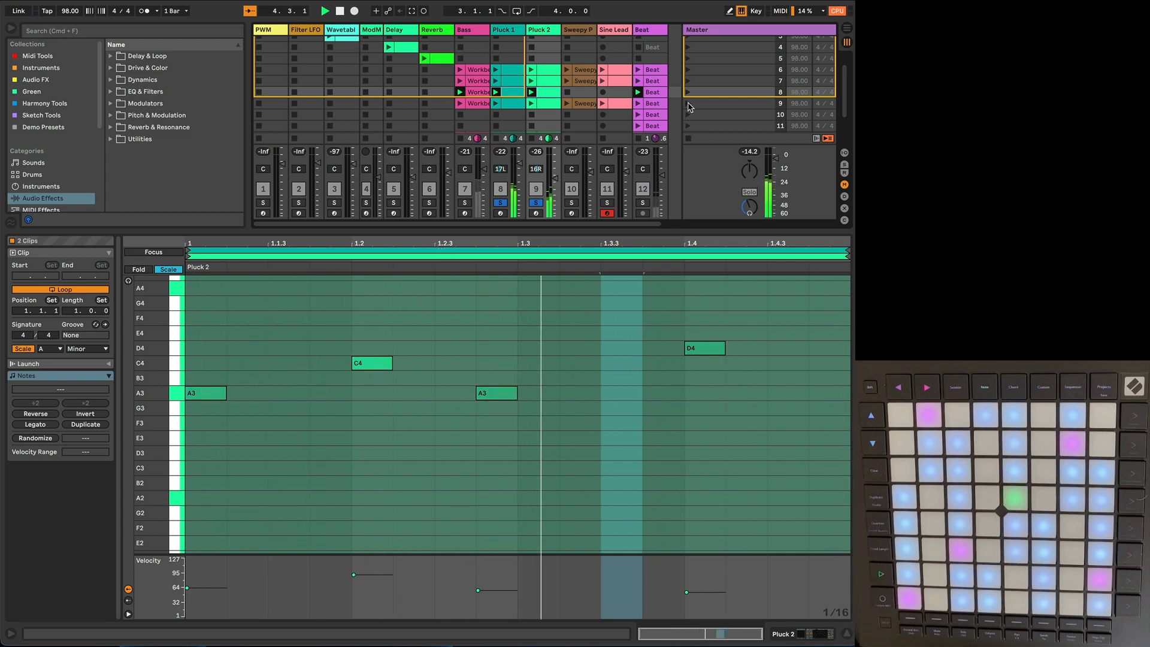
Step: Play scene 9 in contrast to scene 8, displaying its Pluck 1 and Pluck 2 clips together over about seven bars
left_click(521, 105)
left_click(516, 104)
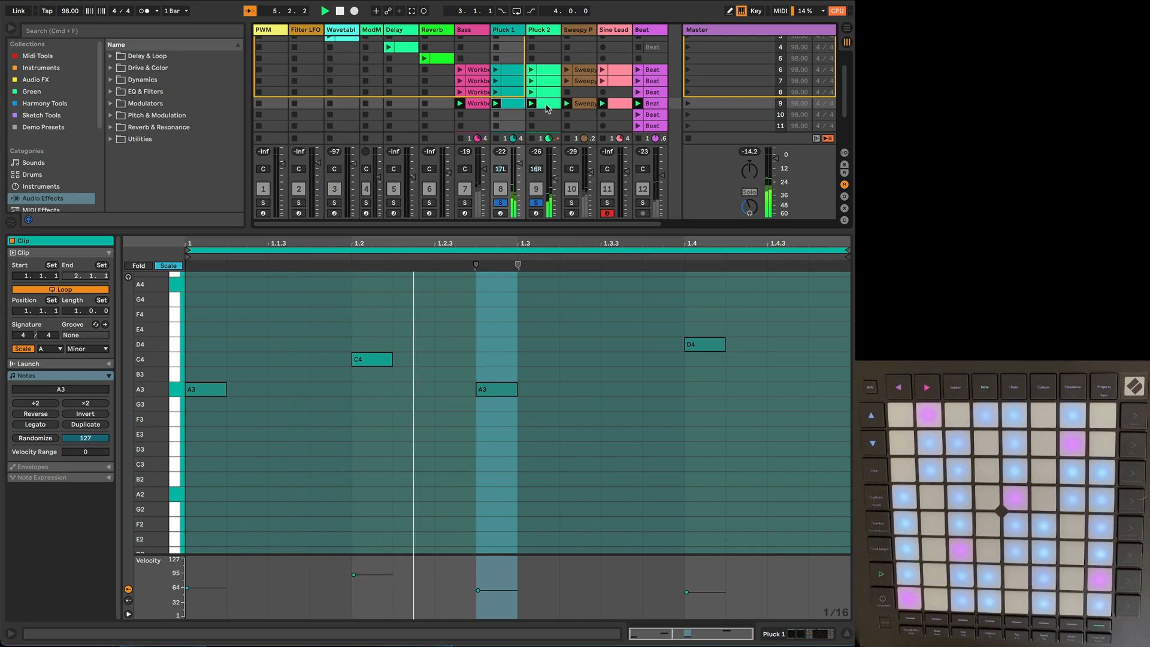
left_click(546, 104, "shift")
left_click_drag(507, 246, 264, 247)
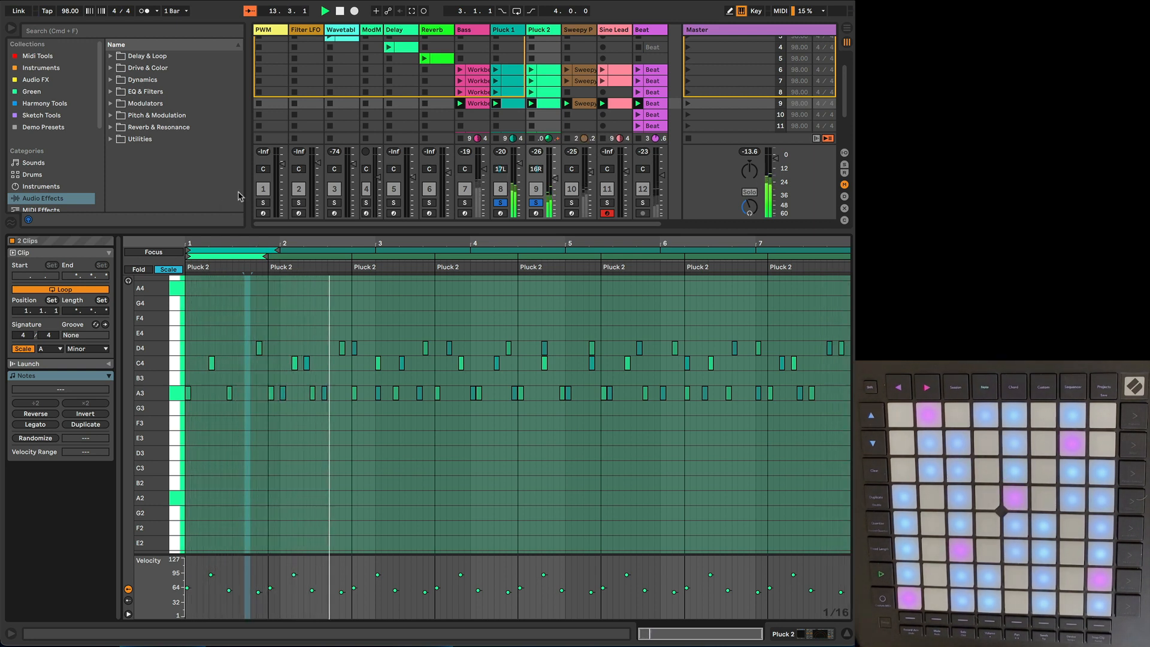
Step: Clear the pluck solos and play scene 9 with all tracks, showing both pluck clips together
left_click(515, 205)
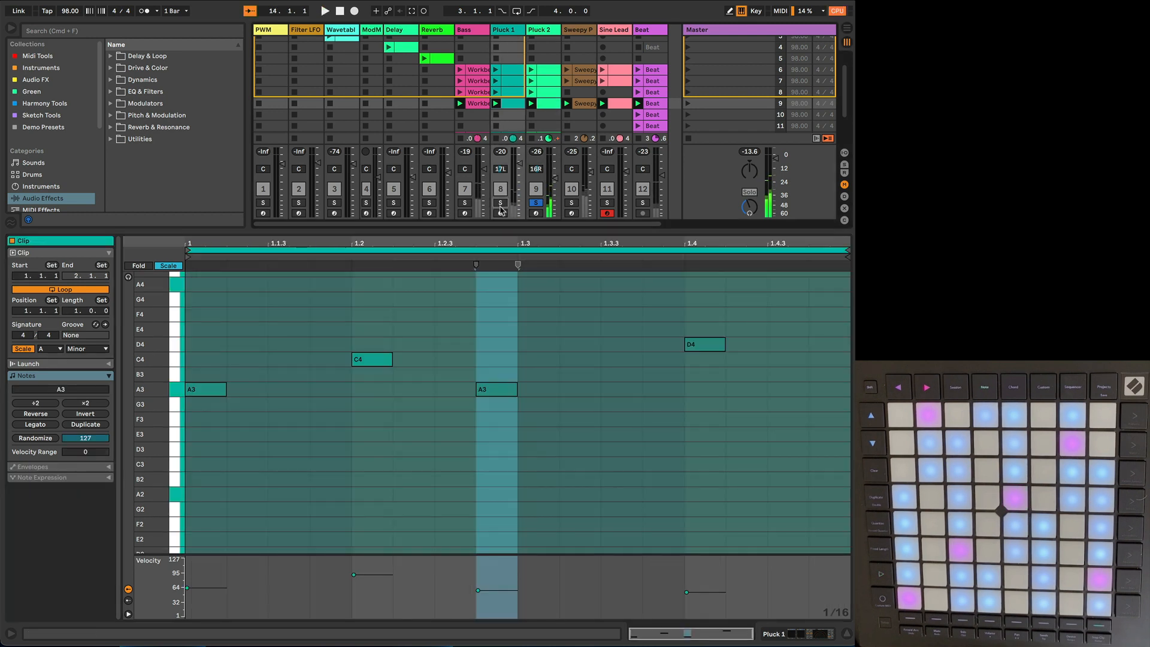
left_click(688, 104)
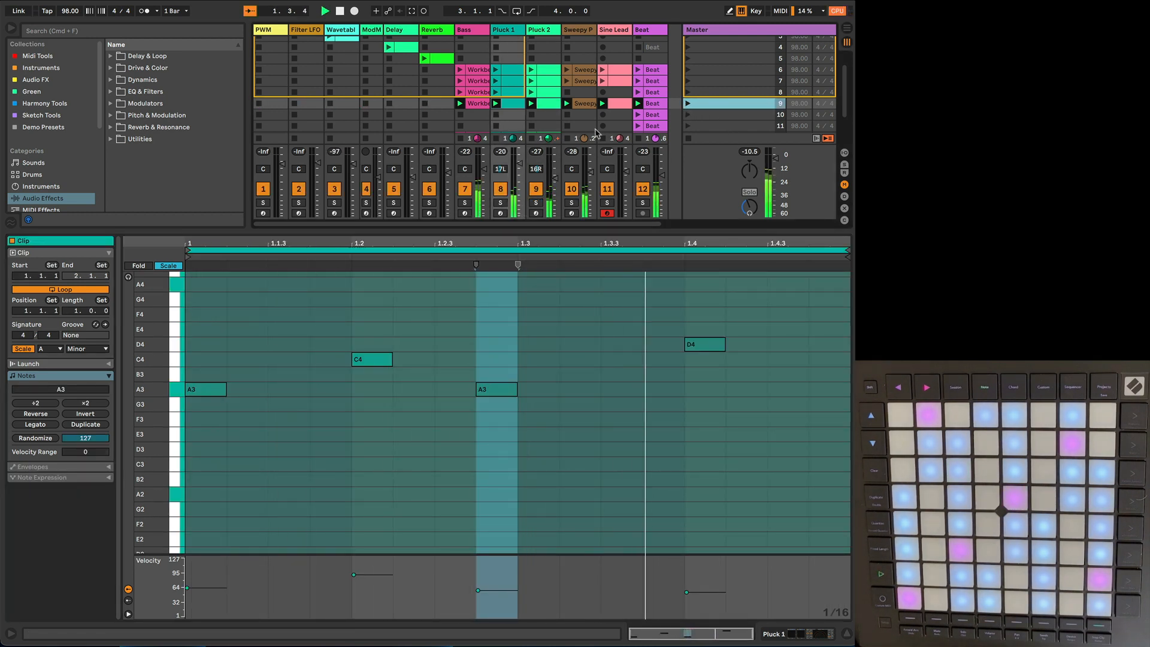
left_click(511, 105)
left_click(545, 104, "shift")
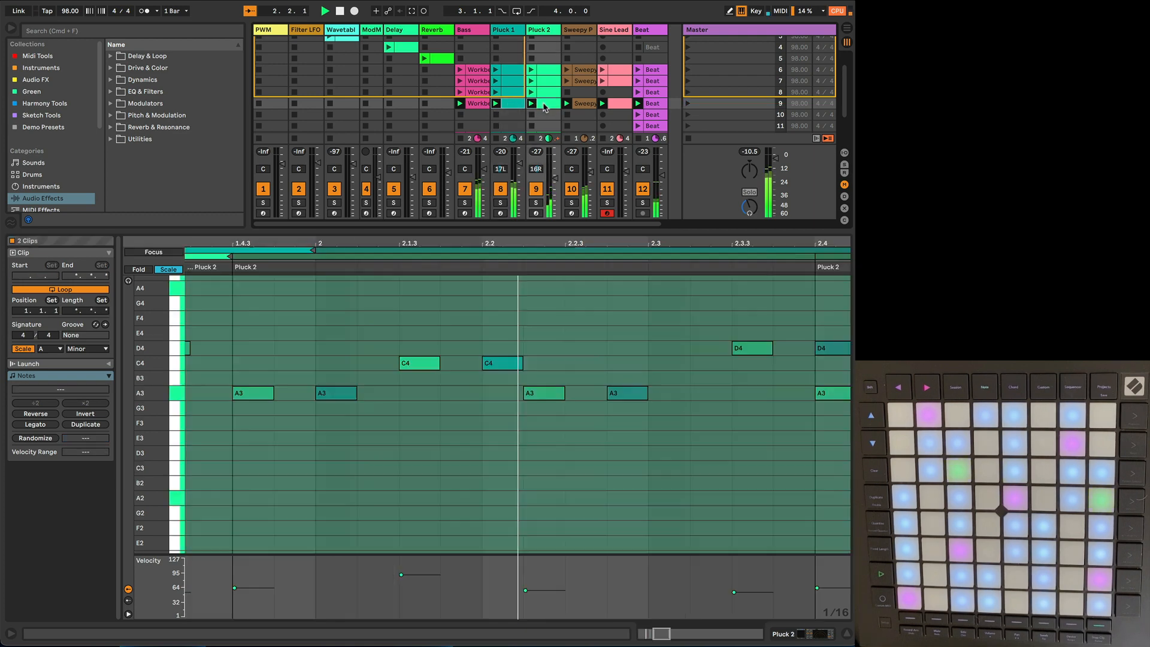
Step: Examine the scene 9 Bass clip, and view the Sweepy Pad clip together with both pluck clips over about 31 bars
left_click(486, 104)
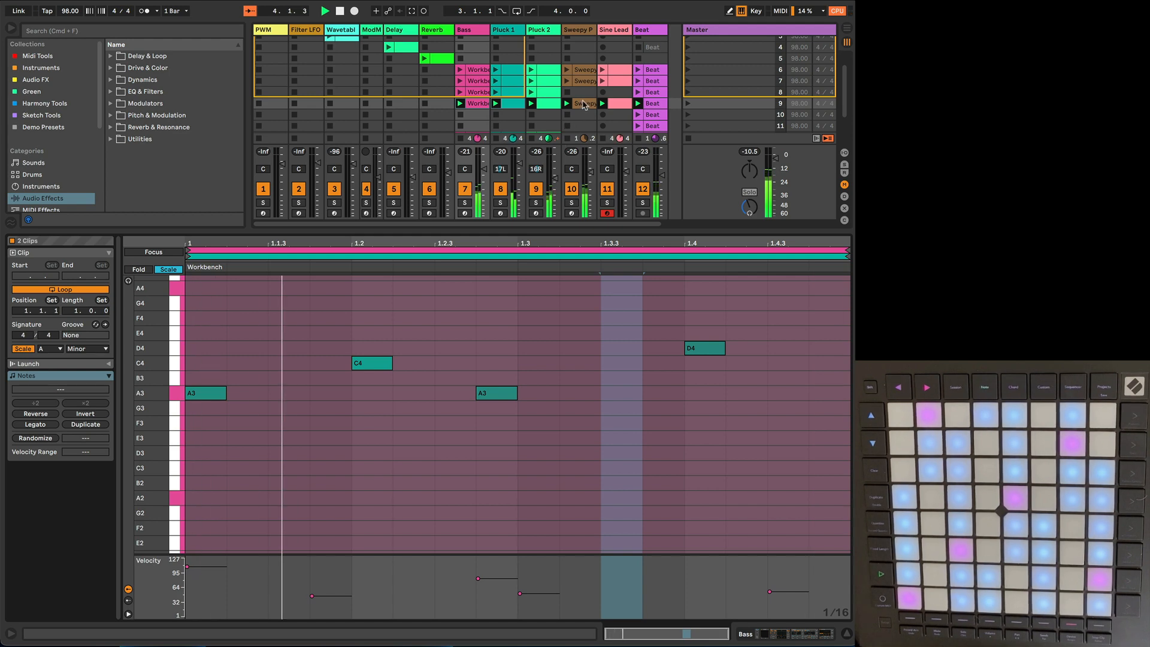
left_click(584, 105, "shift")
left_click_drag(495, 243, 496, 123)
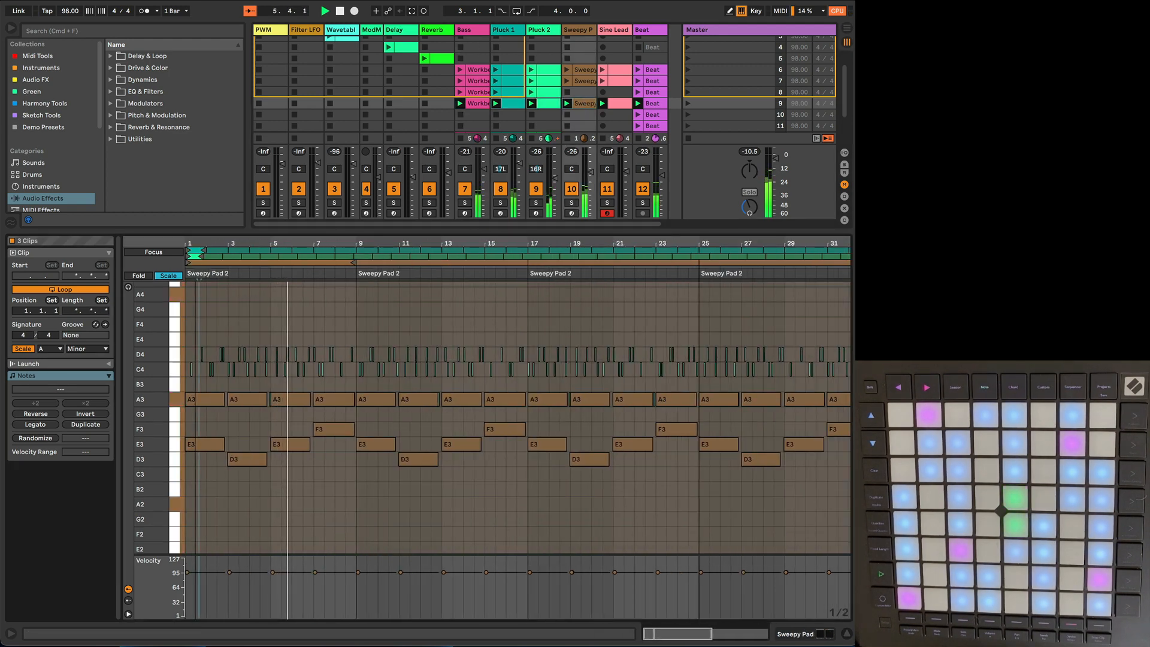
Step: Examine the scene 9 Sweepy Pad notes against both pluck patterns across the loop repeats, focusing on bars 7 to 20
scroll(267, 441, "down", 3)
scroll(268, 441, "down", 2)
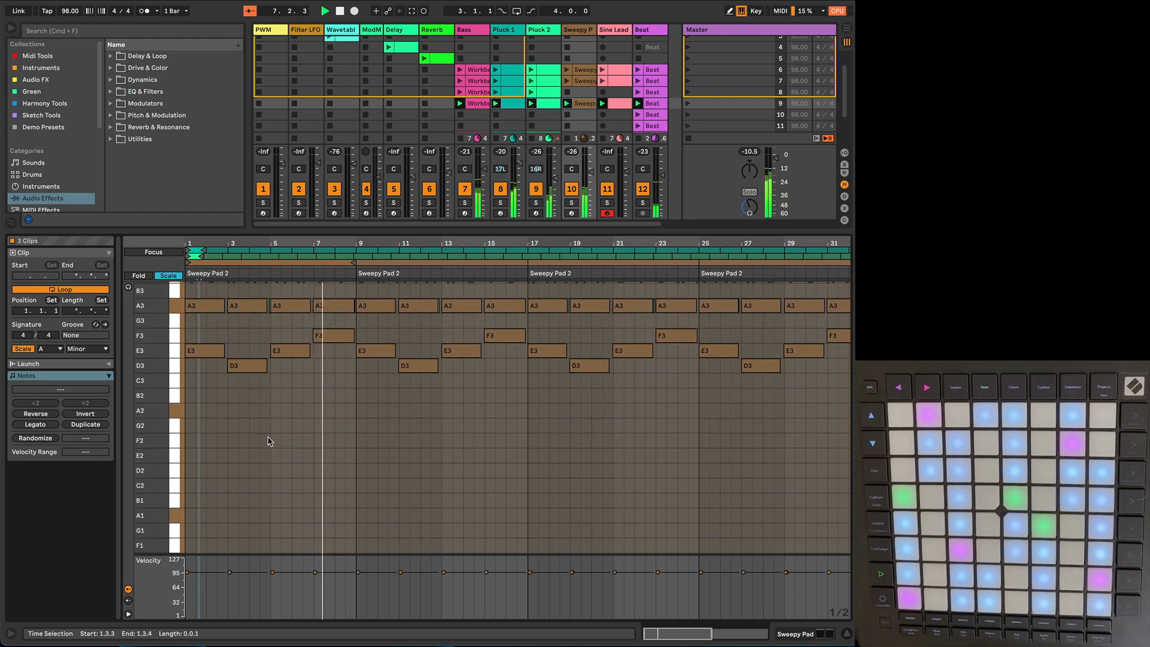
scroll(400, 377, "up", 4)
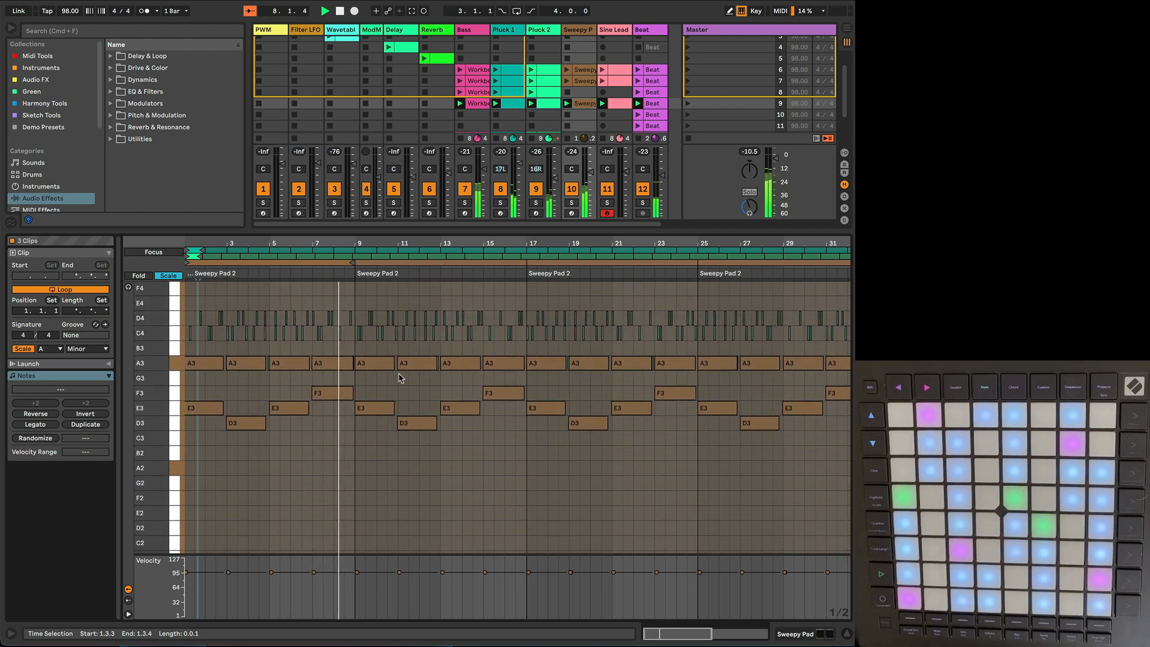
left_click_drag(413, 244, 413, 279)
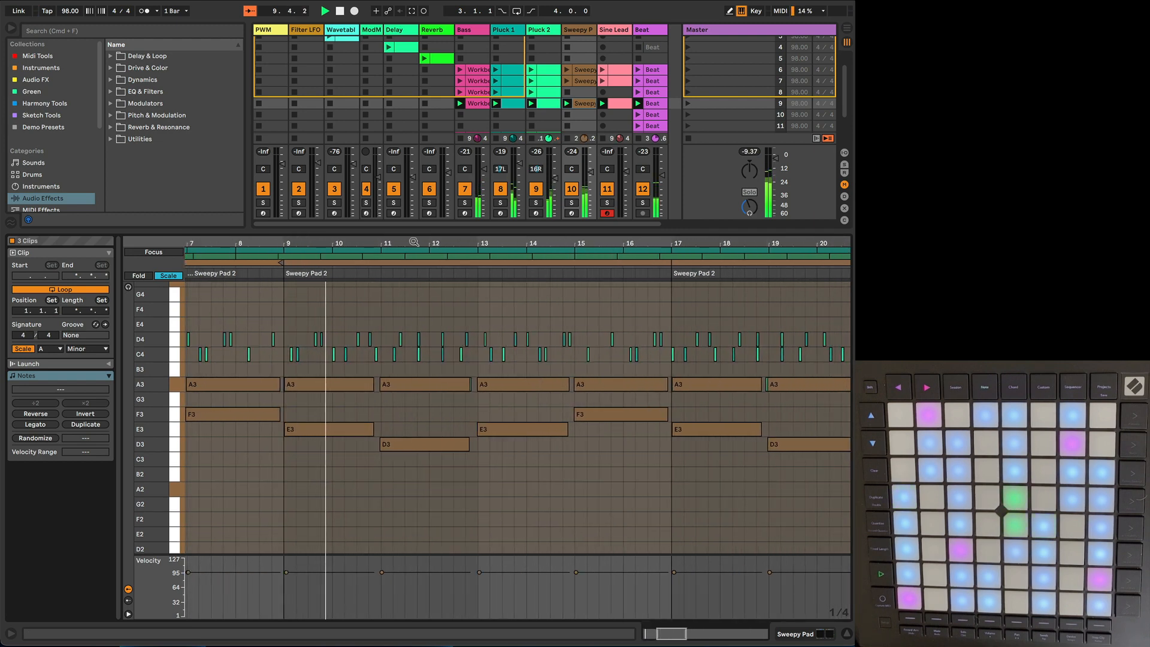
Step: View the scene 9 Pluck 1 clip on its own, and compare it with the Pluck 2 clip in a shared display
left_click(513, 106)
left_click(508, 106)
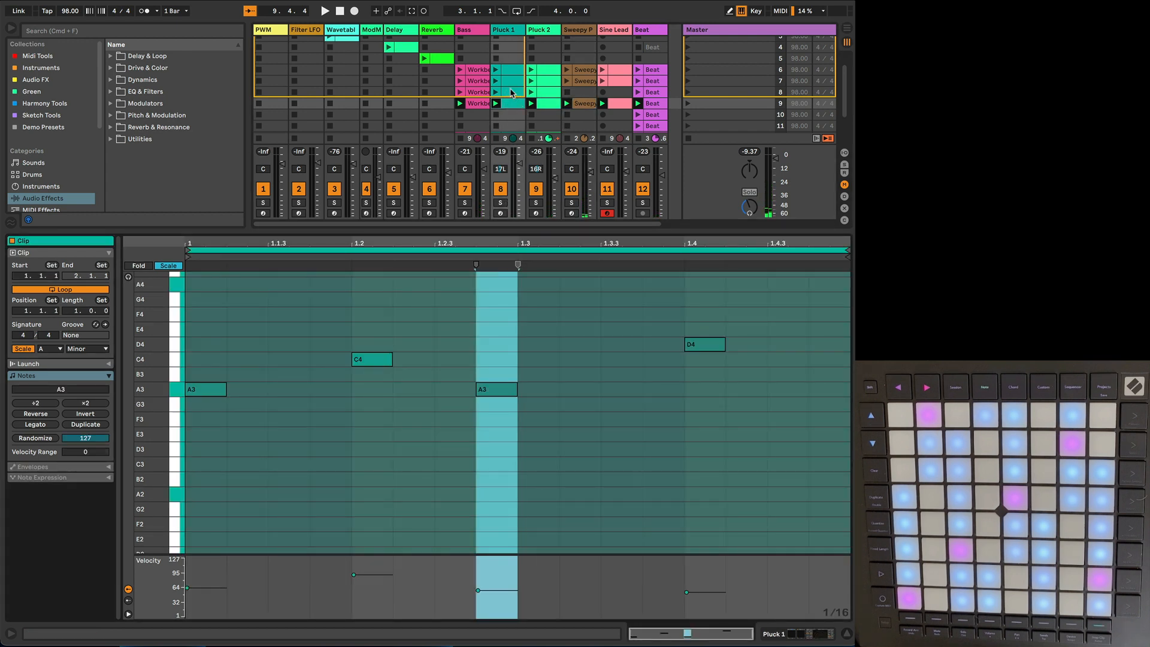
left_click(542, 108, "shift")
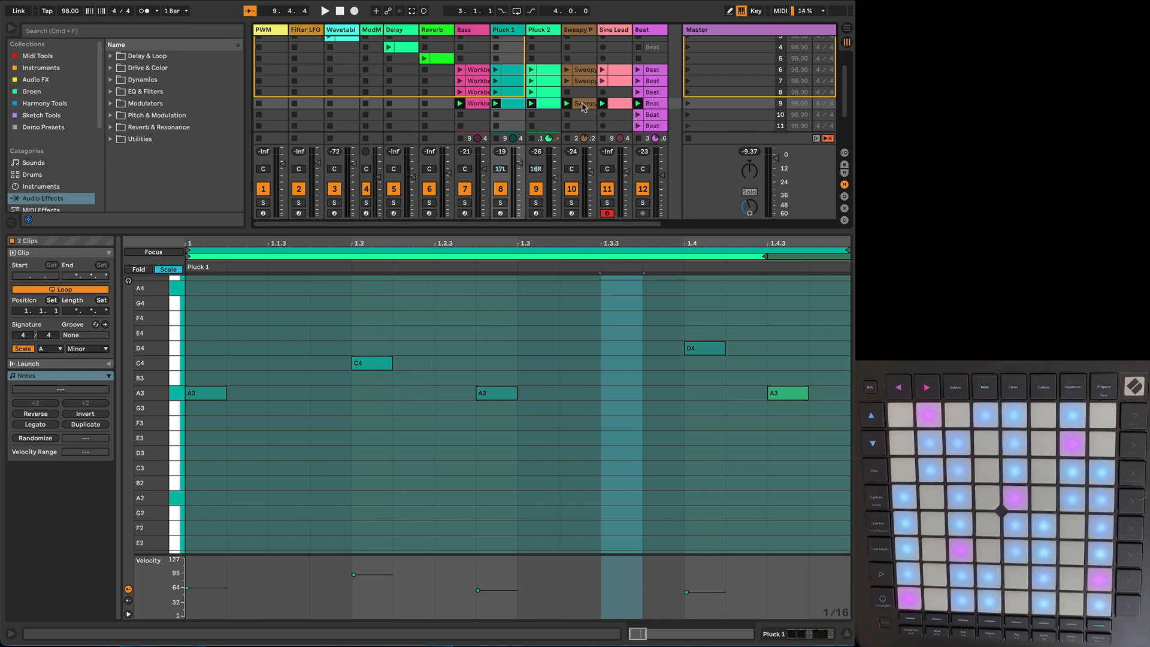
scroll(585, 106, "down", 2)
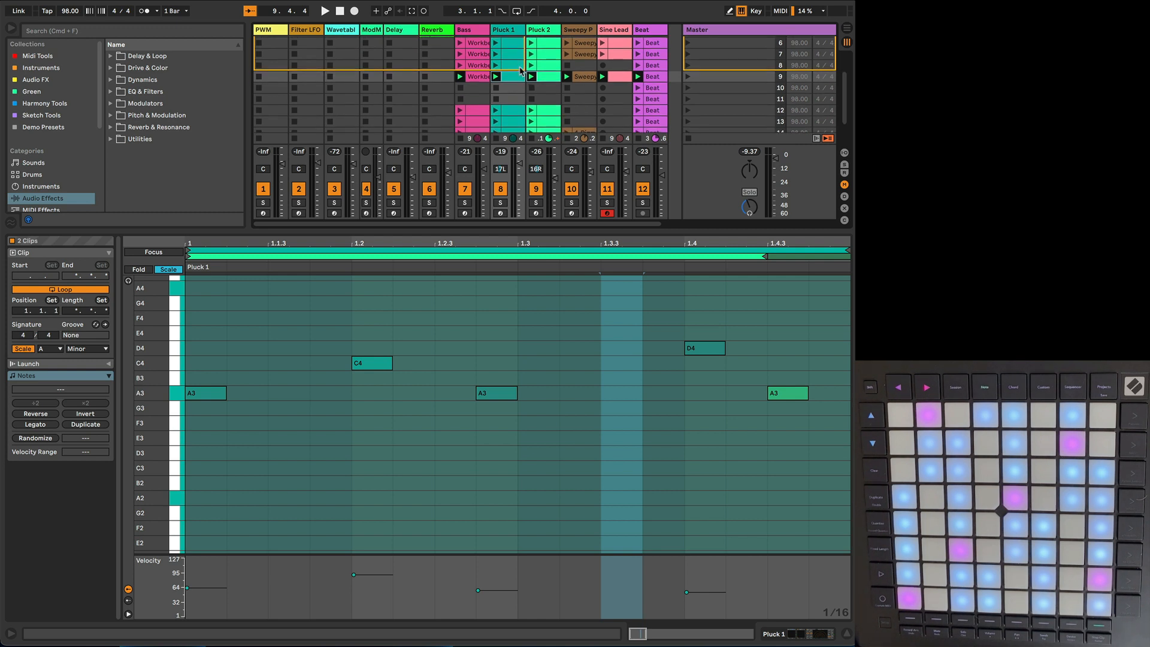
Step: Solo the Bass track, play scene 9, and duplicate its Bass clip's loop twice to make it four bars long
left_click(477, 78)
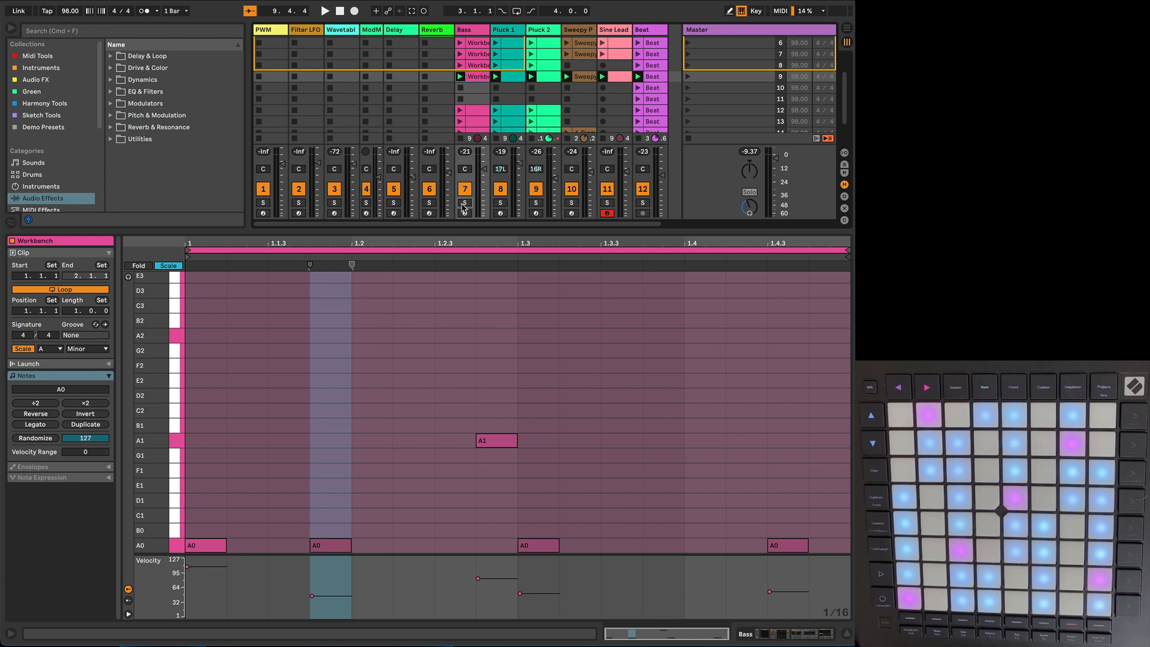
left_click(688, 77)
scroll(509, 346, "down", 5)
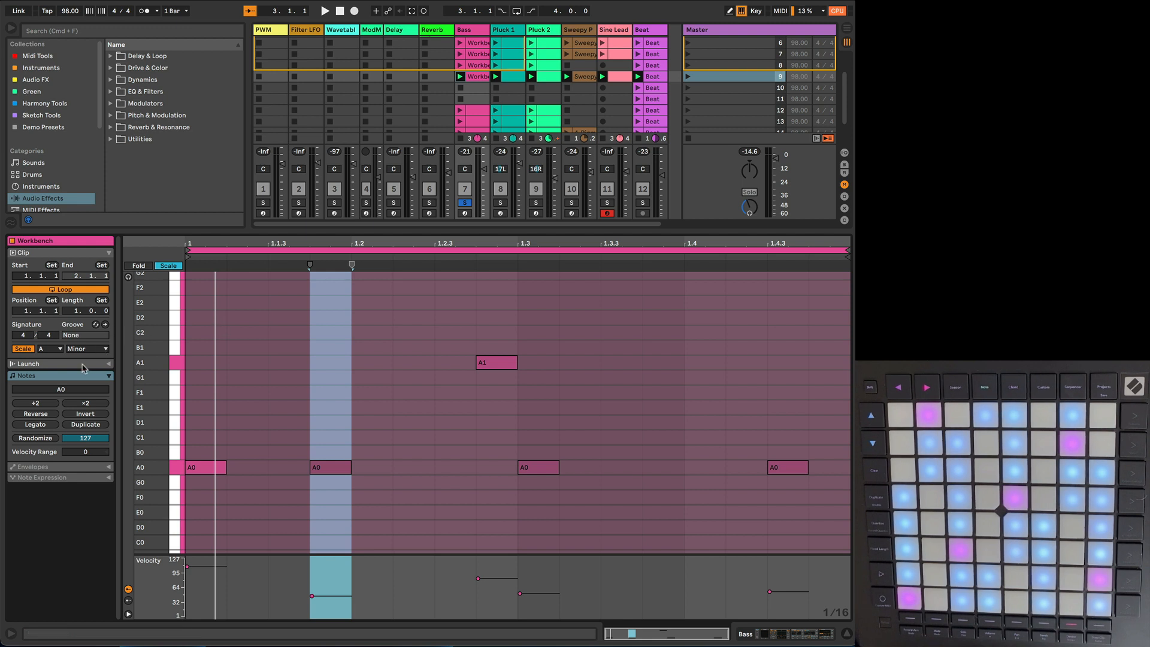
left_click(84, 426)
left_click(84, 425)
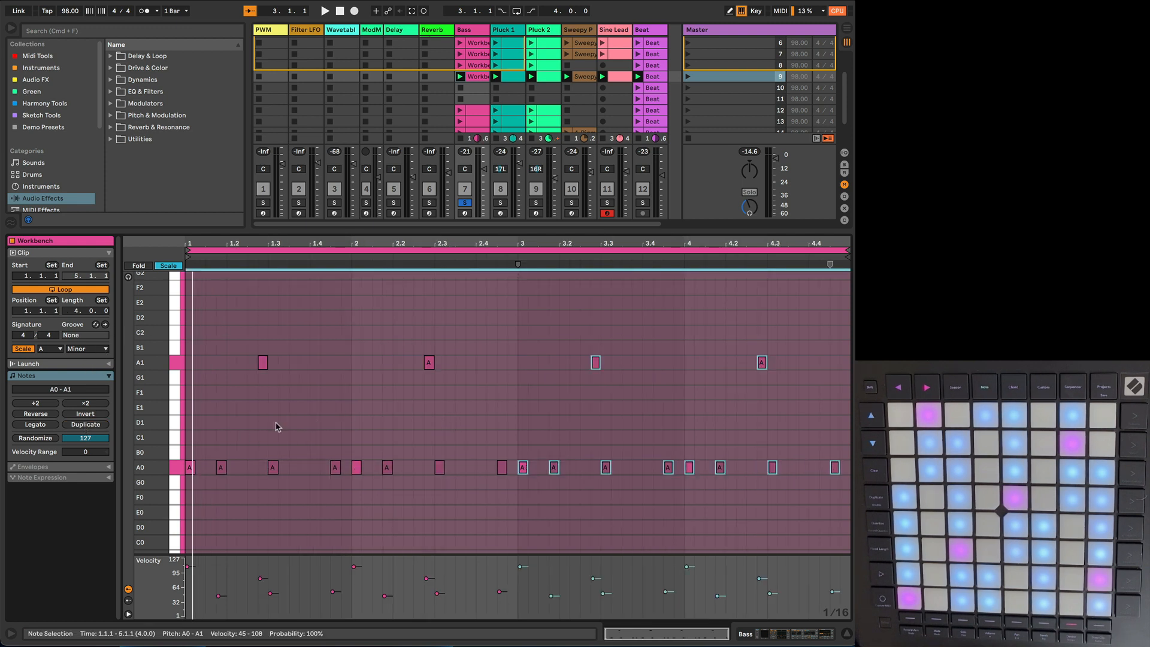
Step: Raise the A1 and A0 notes around beat 3.3 of the Bass clip to E2 and E1, and audition the change
left_click(649, 416)
key("space")
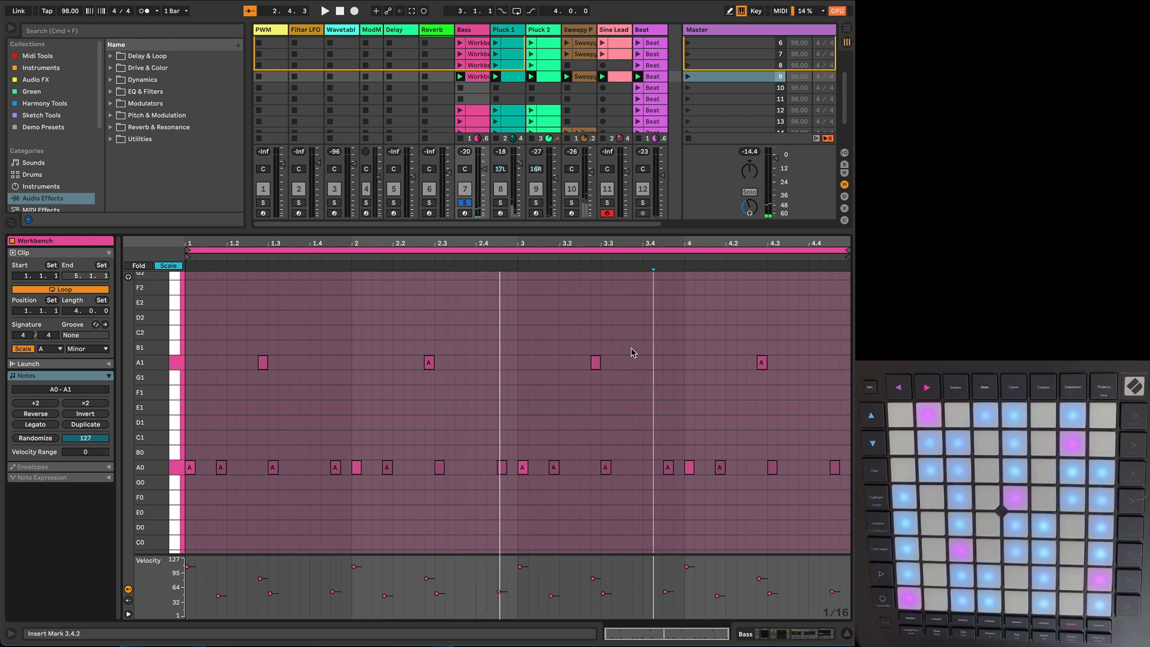
left_click_drag(630, 339, 572, 393)
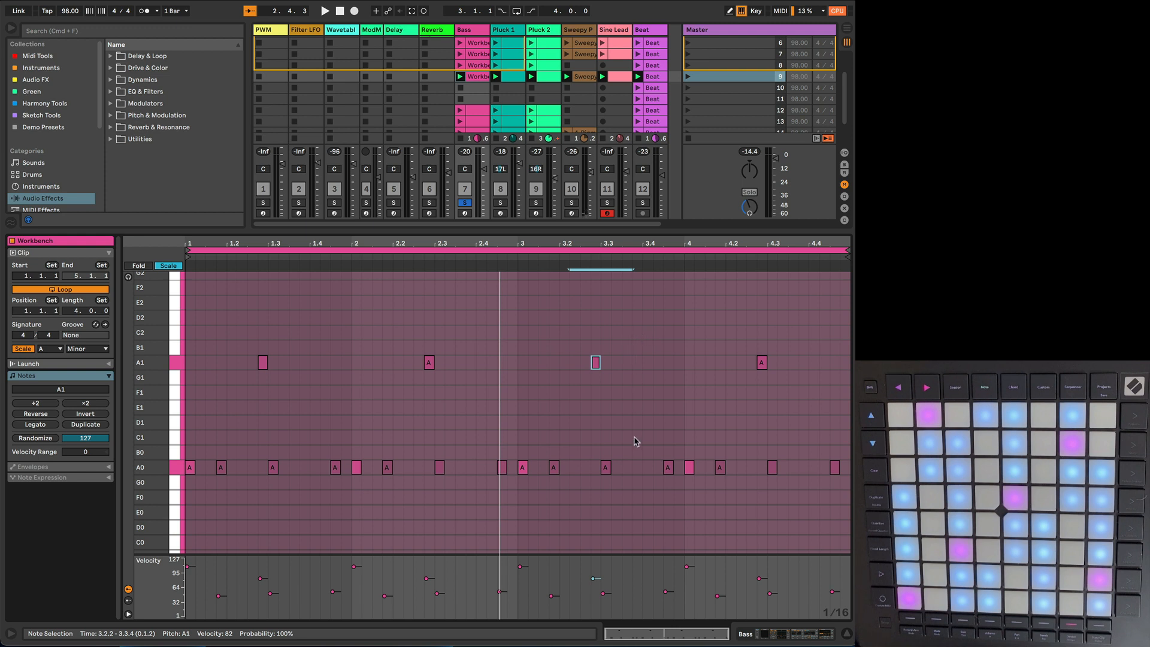
left_click_drag(637, 352, 577, 495)
key("Up")
key("Up")
key("Up")
key("Up")
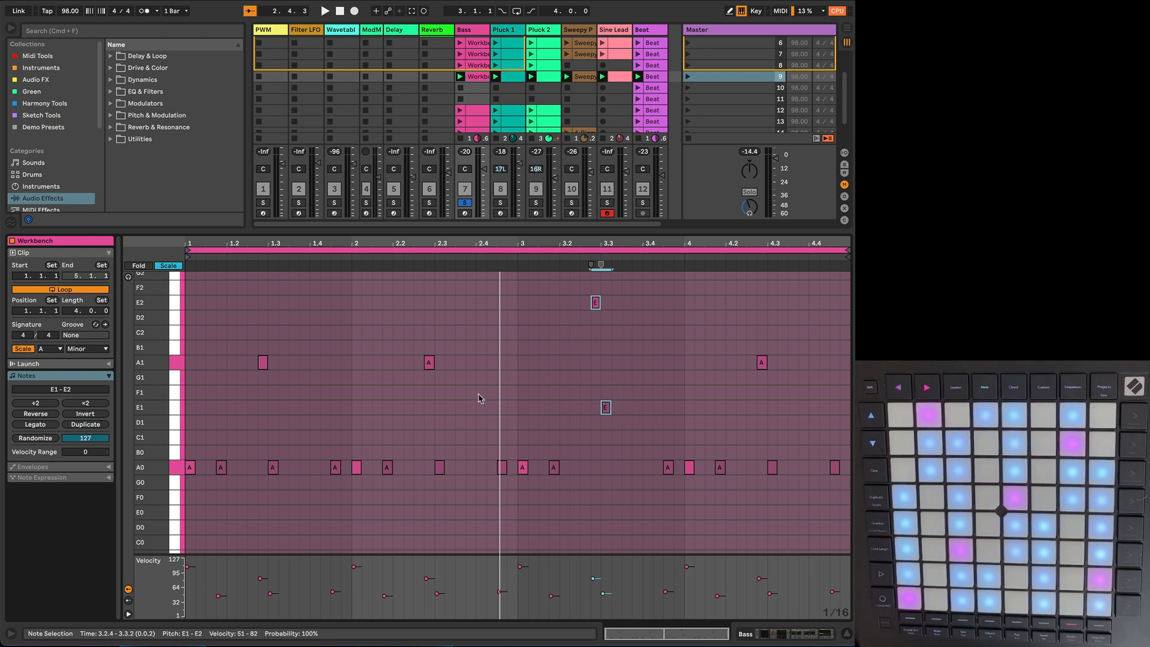
key("space")
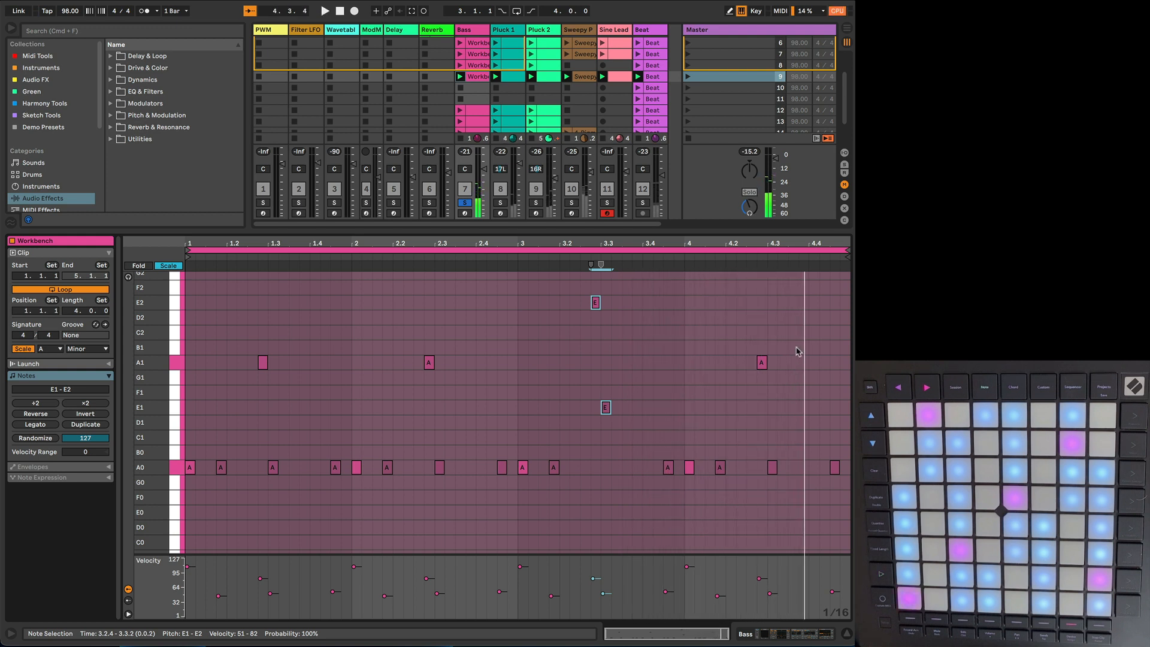
Step: Raise the A1 and A0 notes around beat 4.3 of the Bass clip to F2 and F1, and play the loop
left_click_drag(800, 344, 742, 483)
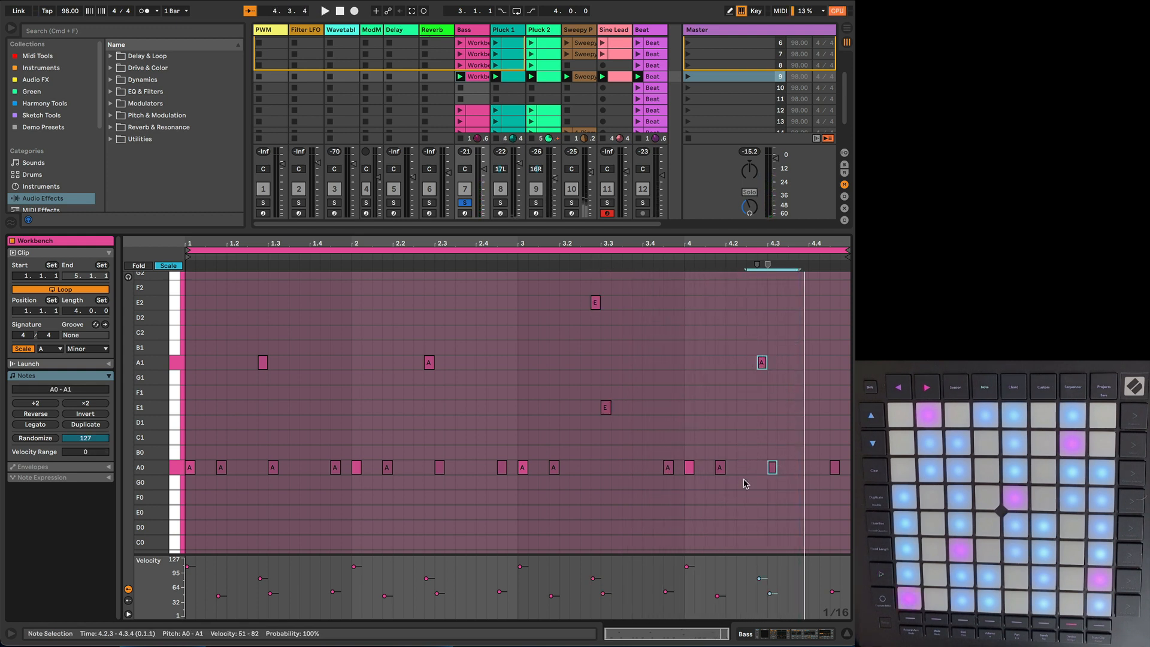
key("Up")
key("Up")
key("Up")
key("Up")
key("Up")
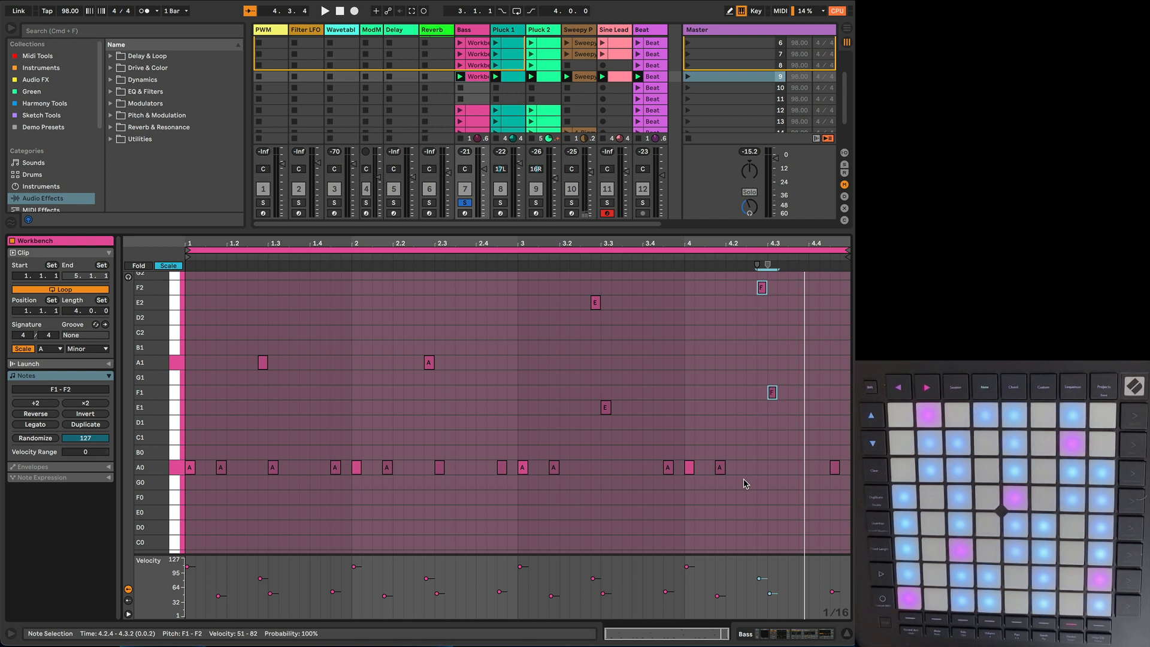
key("space")
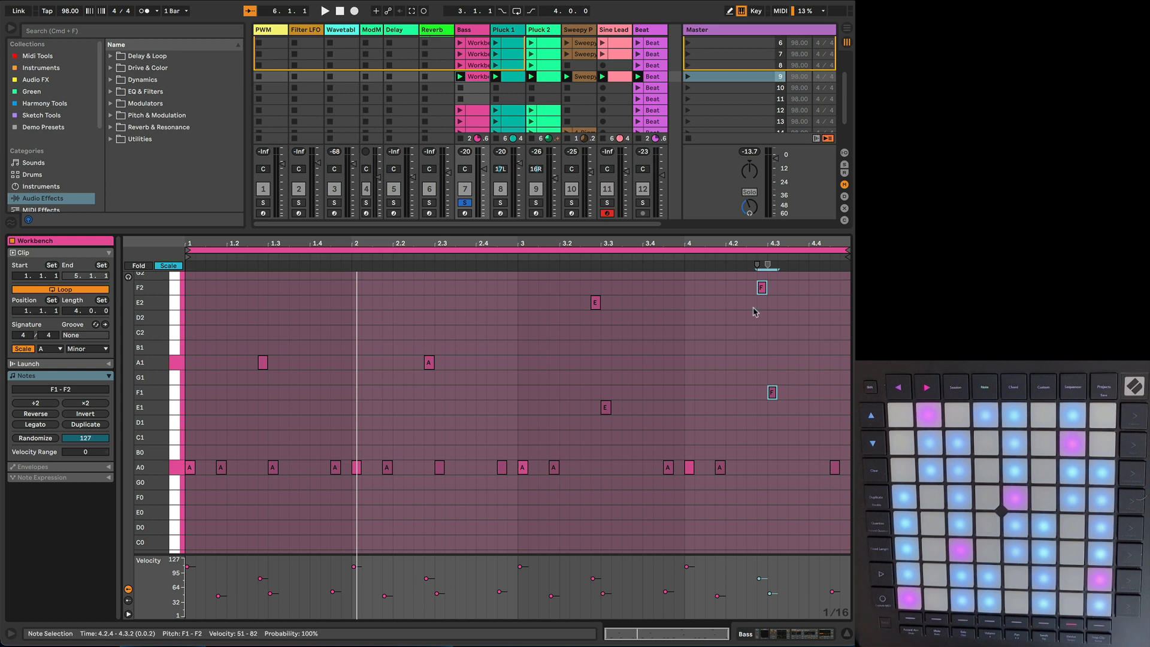
Step: Duplicate scene 9 with its edited Bass clip, and launch the duplicate as scene 10
left_click(506, 90)
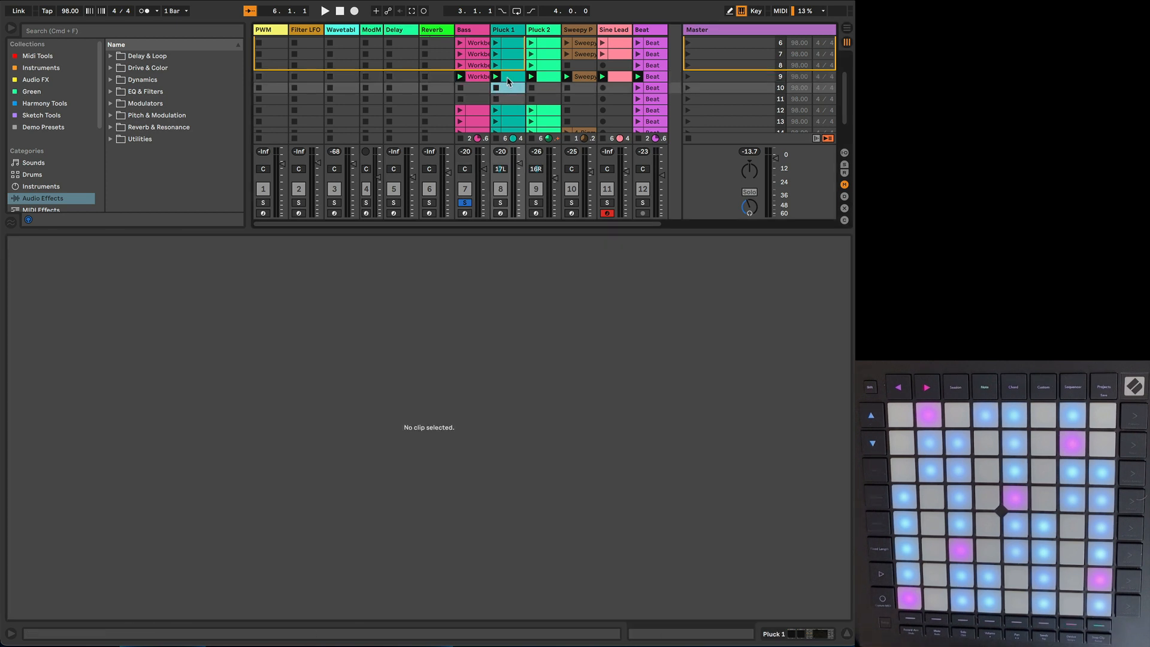
left_click(506, 77)
left_click(479, 78)
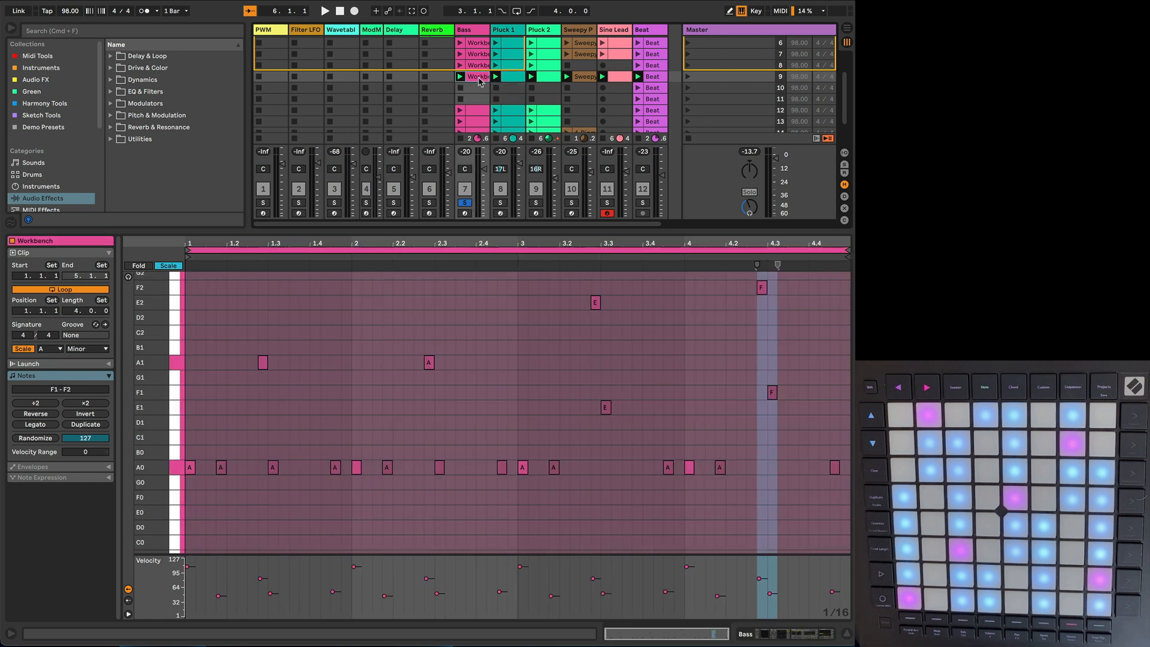
right_click(722, 77)
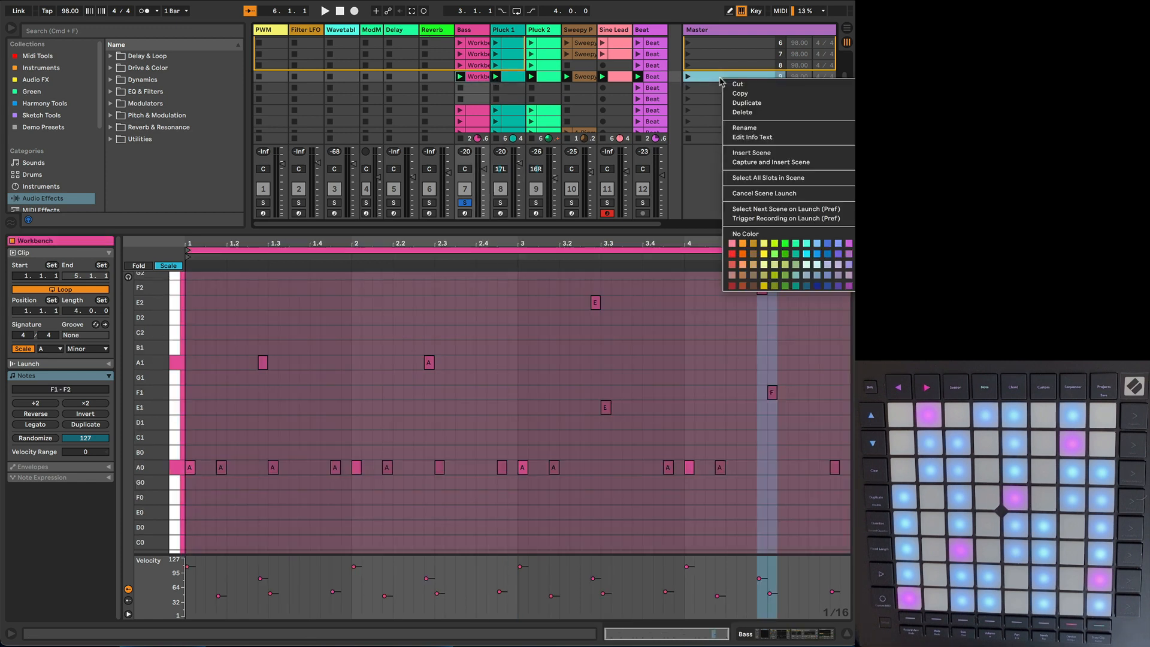
left_click(756, 103)
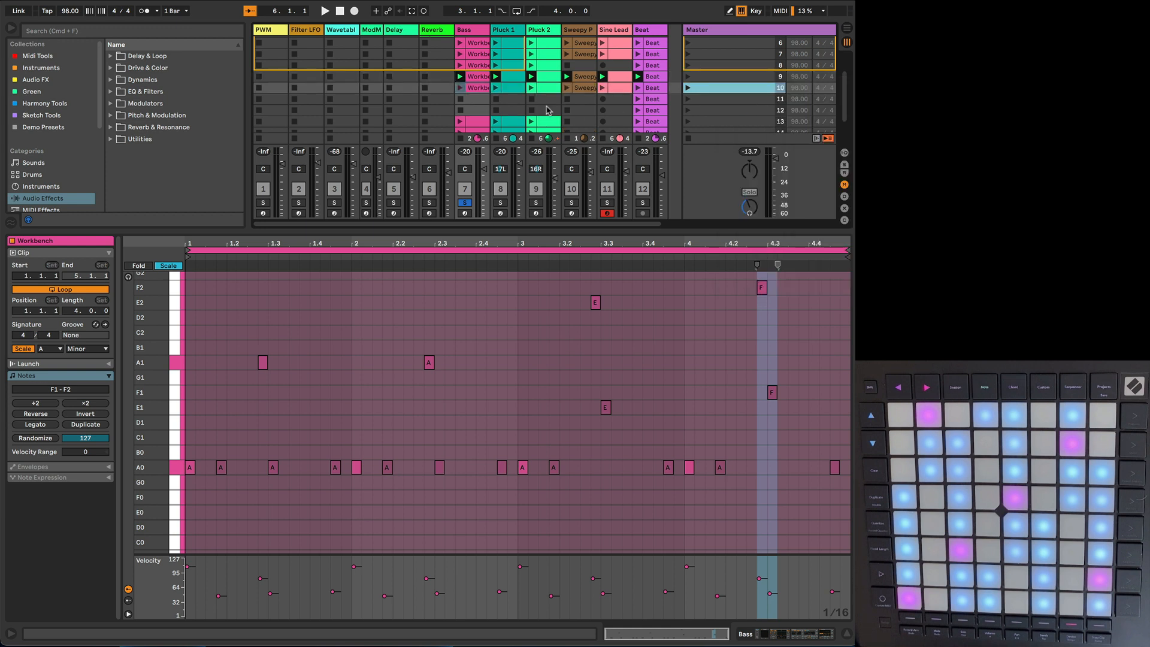
left_click(688, 88)
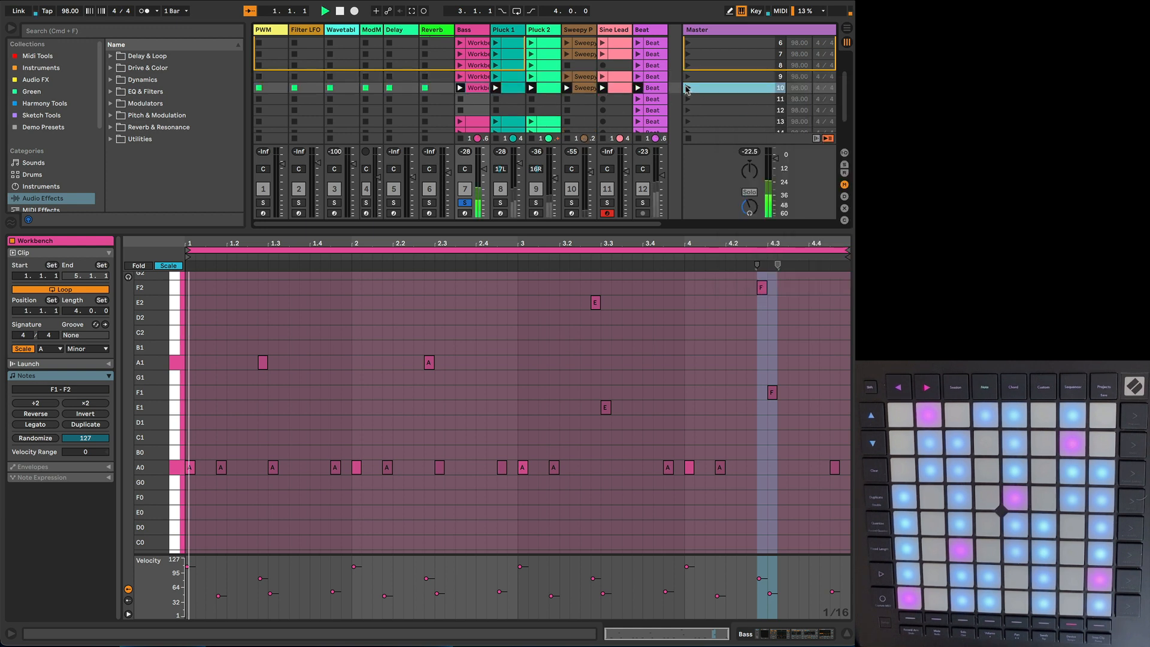
Step: Clear the Bass solo, play scene 10 with all tracks, and shorten its Bass clip's loop to three bars
left_click(477, 90)
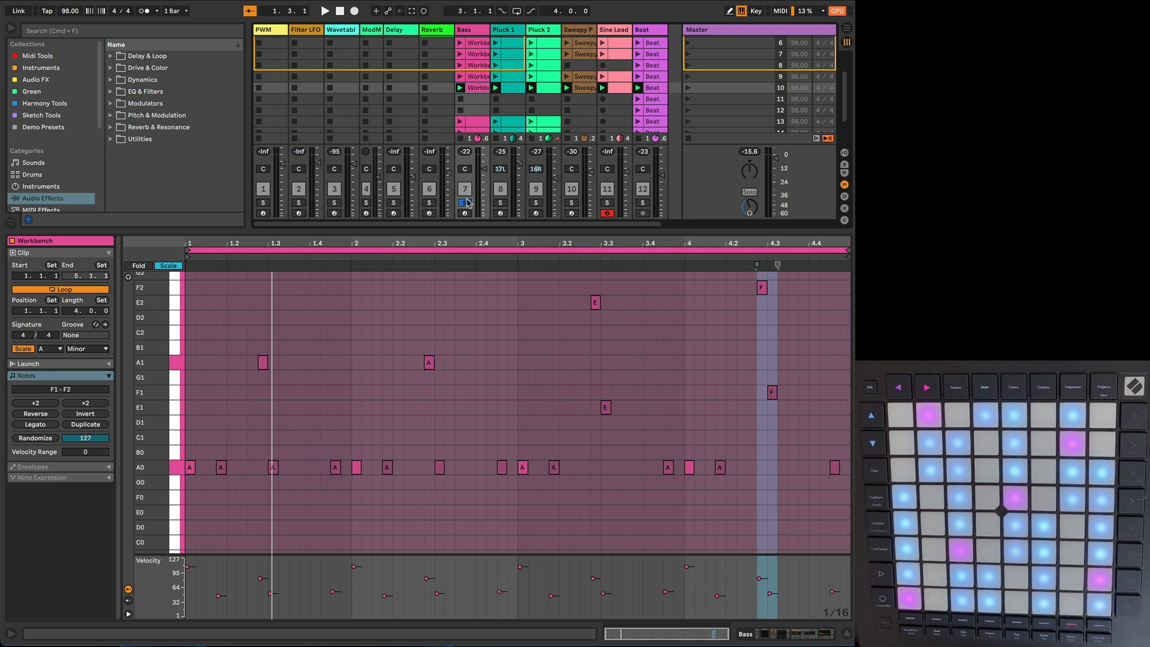
left_click(688, 88)
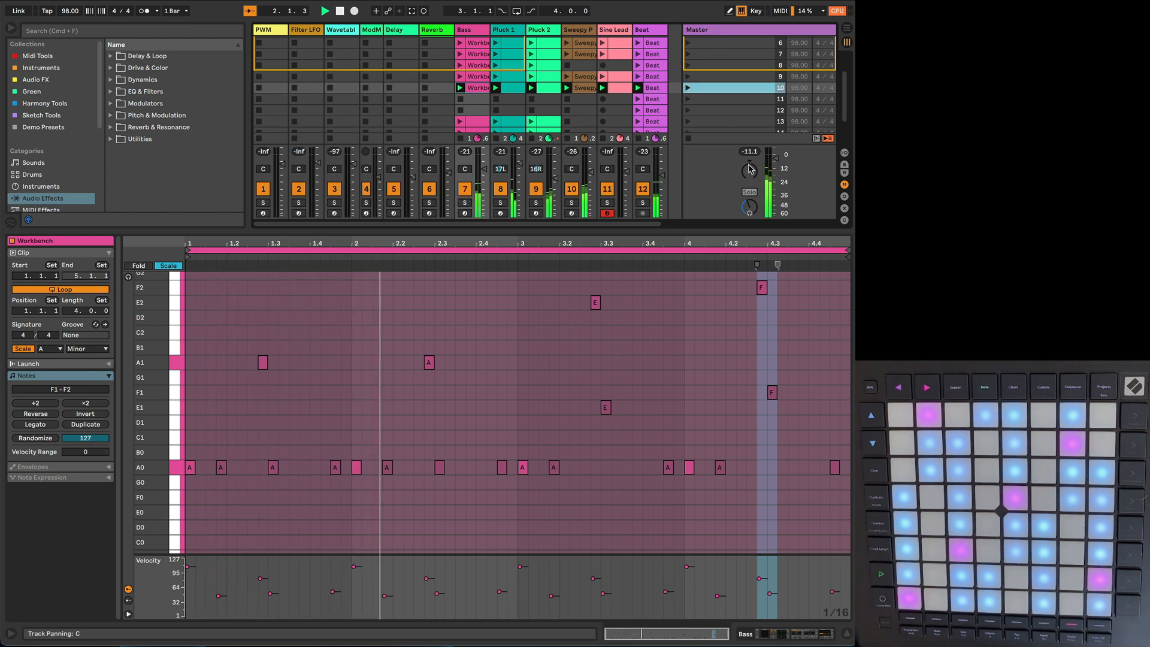
left_click(321, 324)
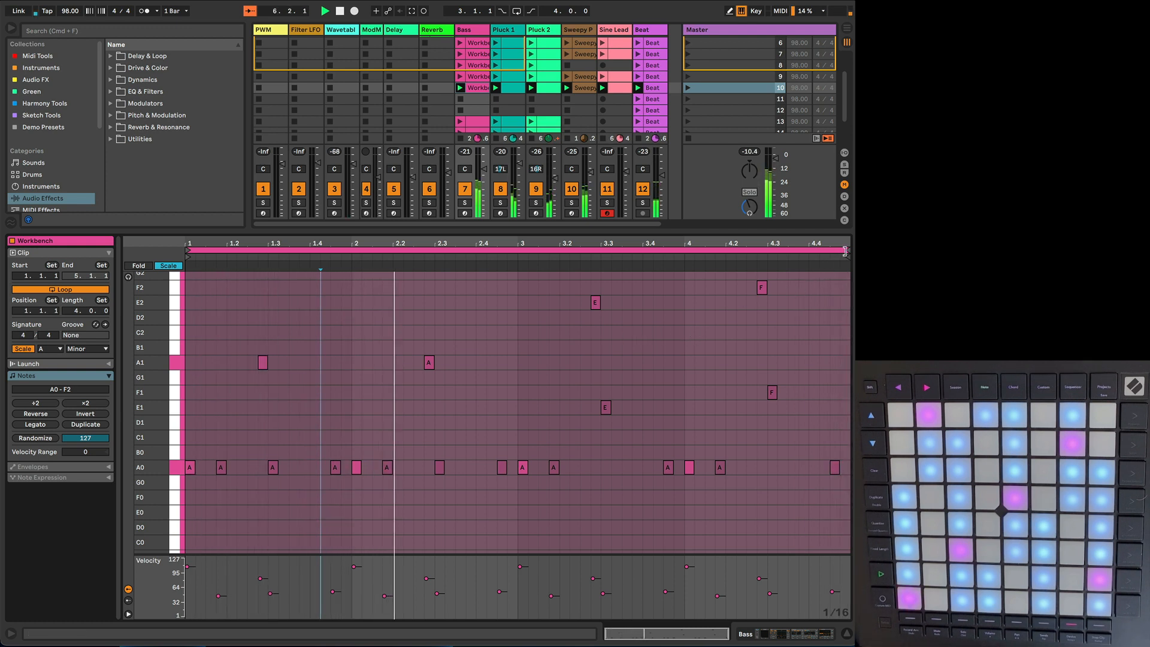
left_click_drag(841, 251, 684, 254)
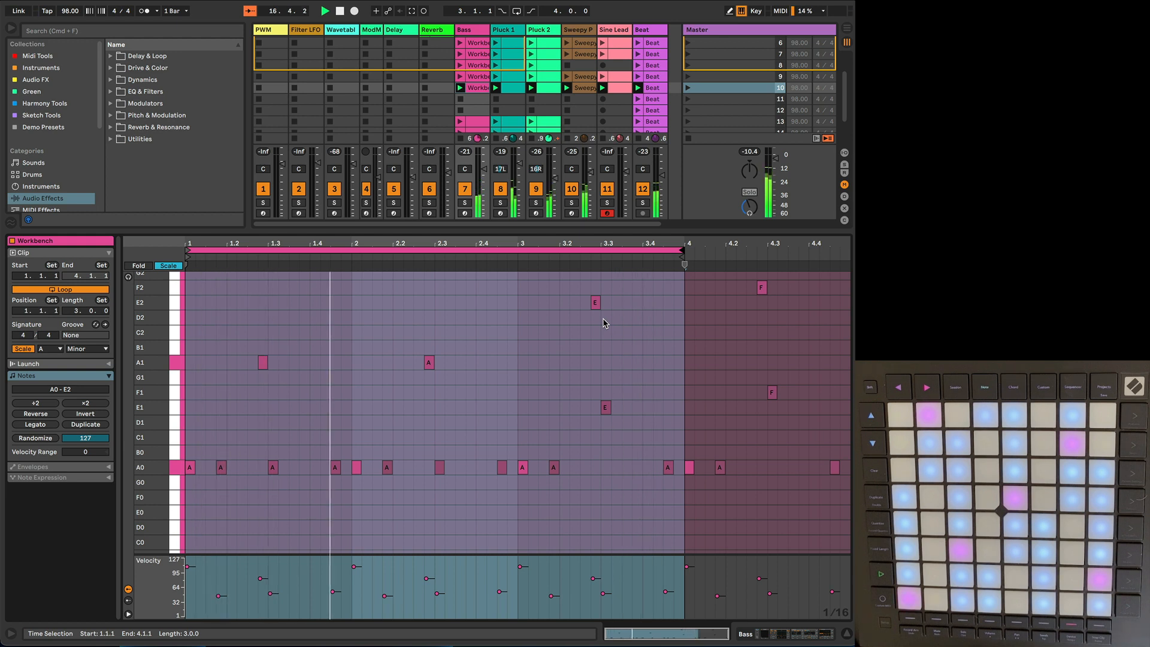
key("space")
Step: Copy the scene 7 clips from Bass through Sine Lead into the empty slots of scene 11, and launch scene 11
scroll(617, 114, "down", 3)
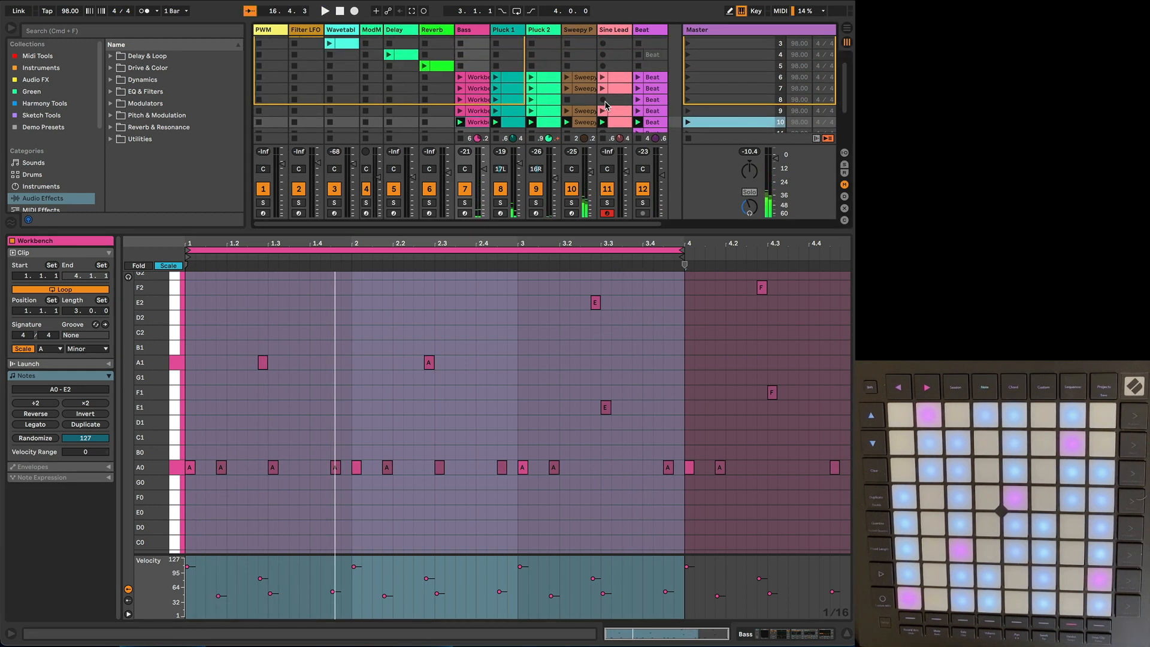
scroll(606, 106, "up", 2)
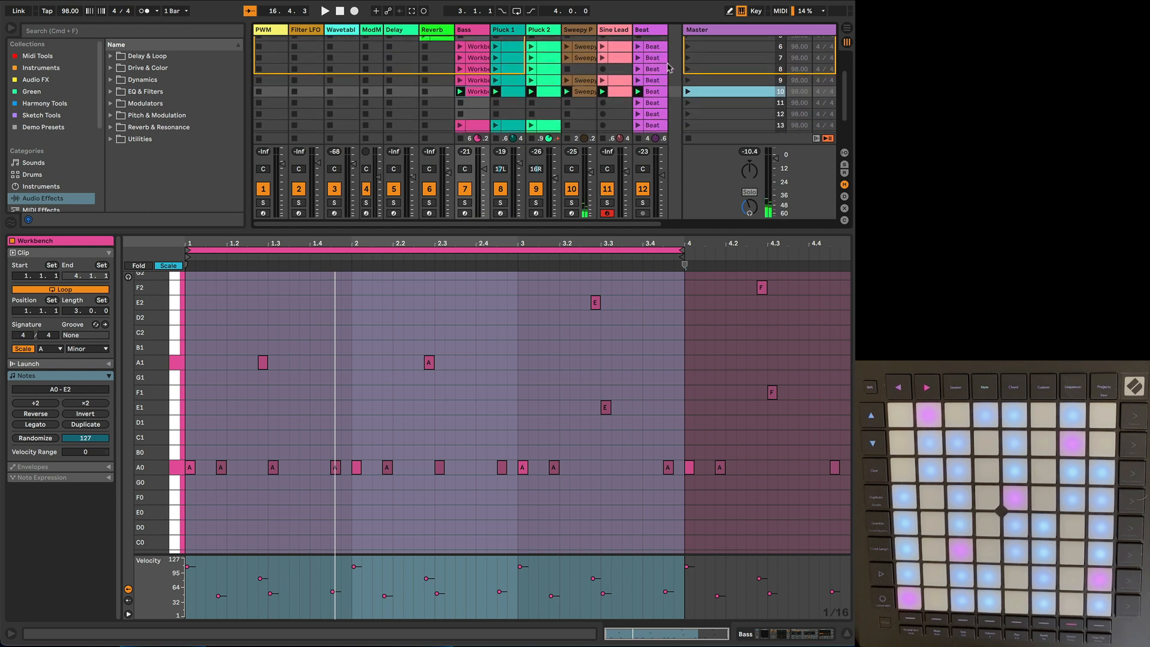
left_click(701, 60)
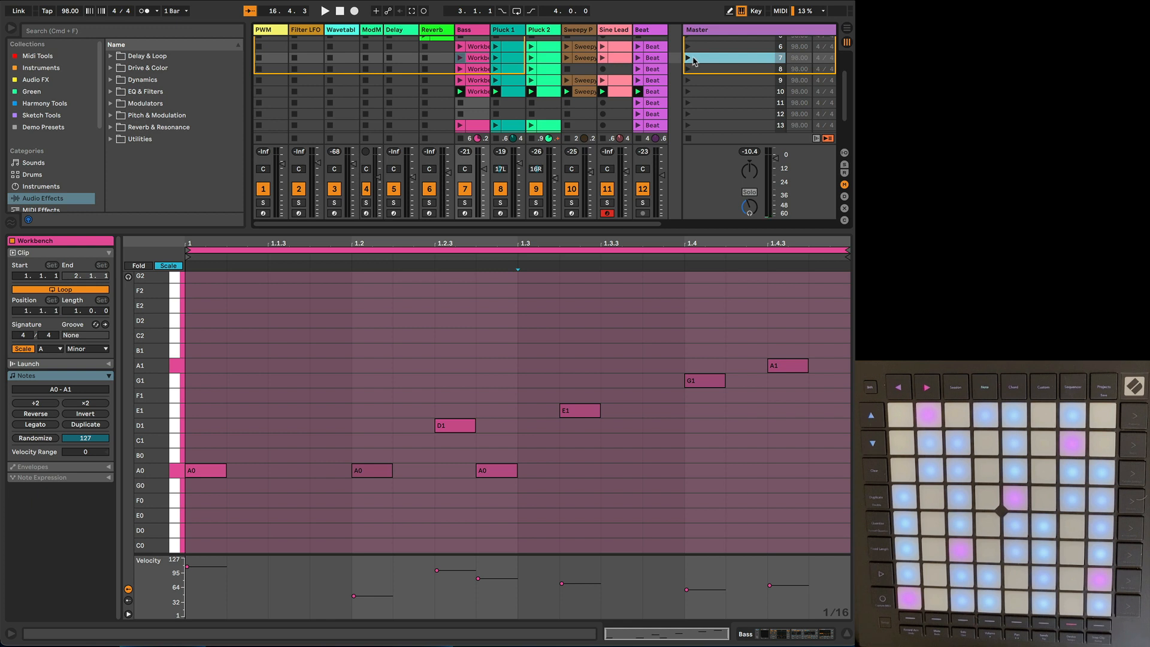
scroll(667, 72, "down", 2)
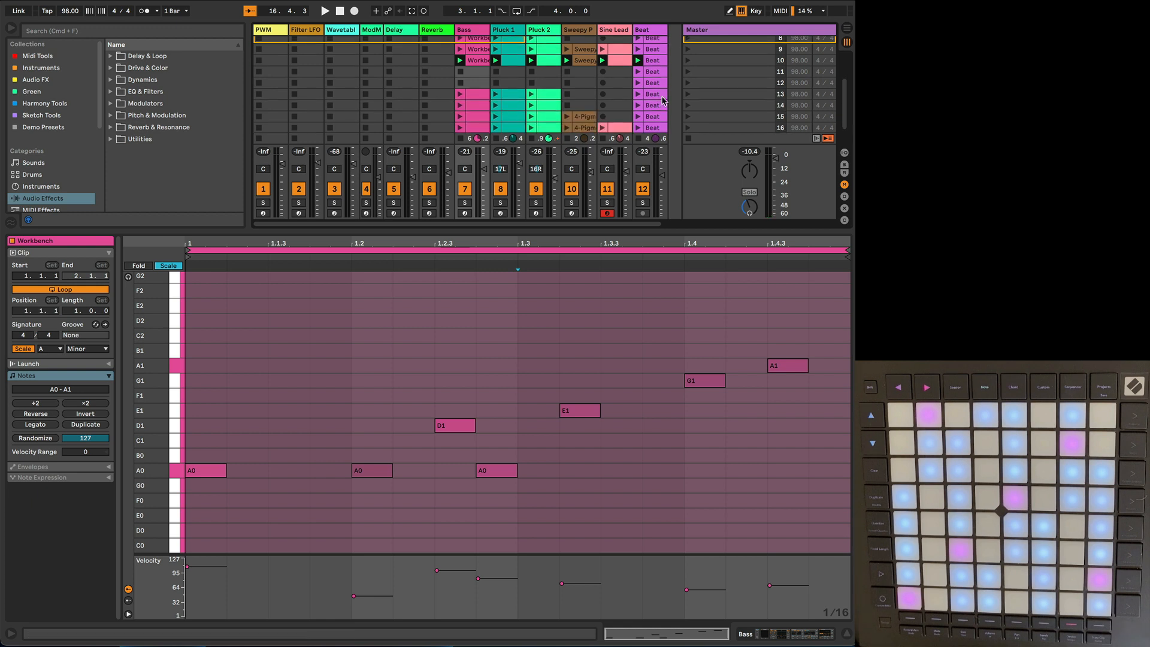
scroll(617, 53, "up", 1)
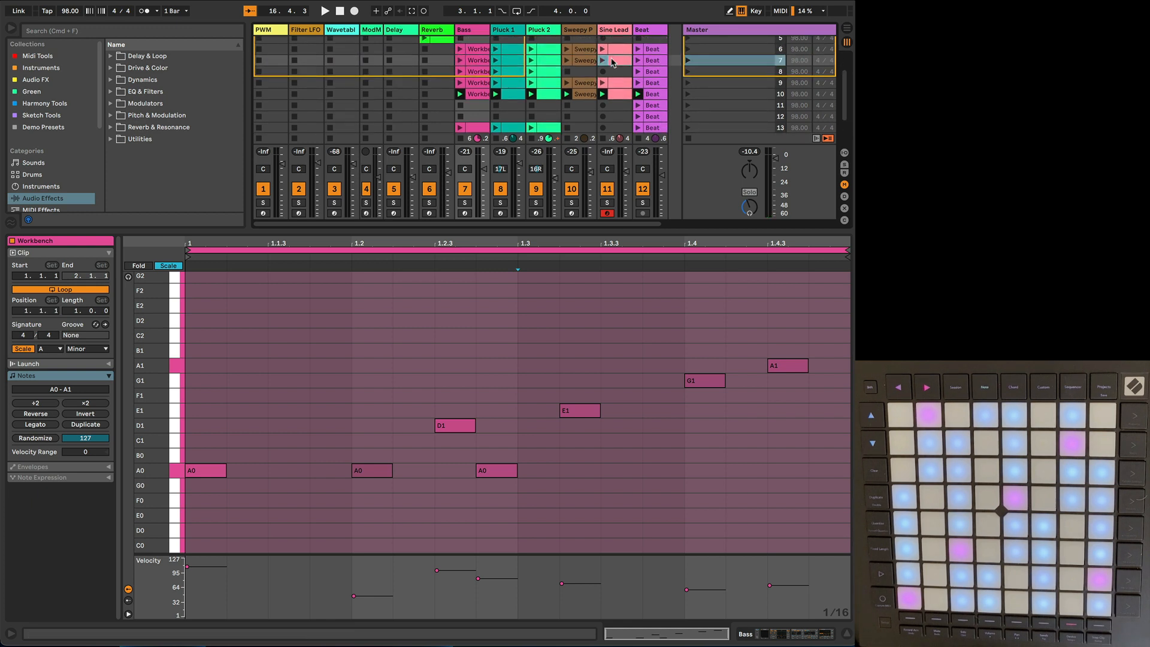
left_click(614, 60)
left_click(475, 61, "shift")
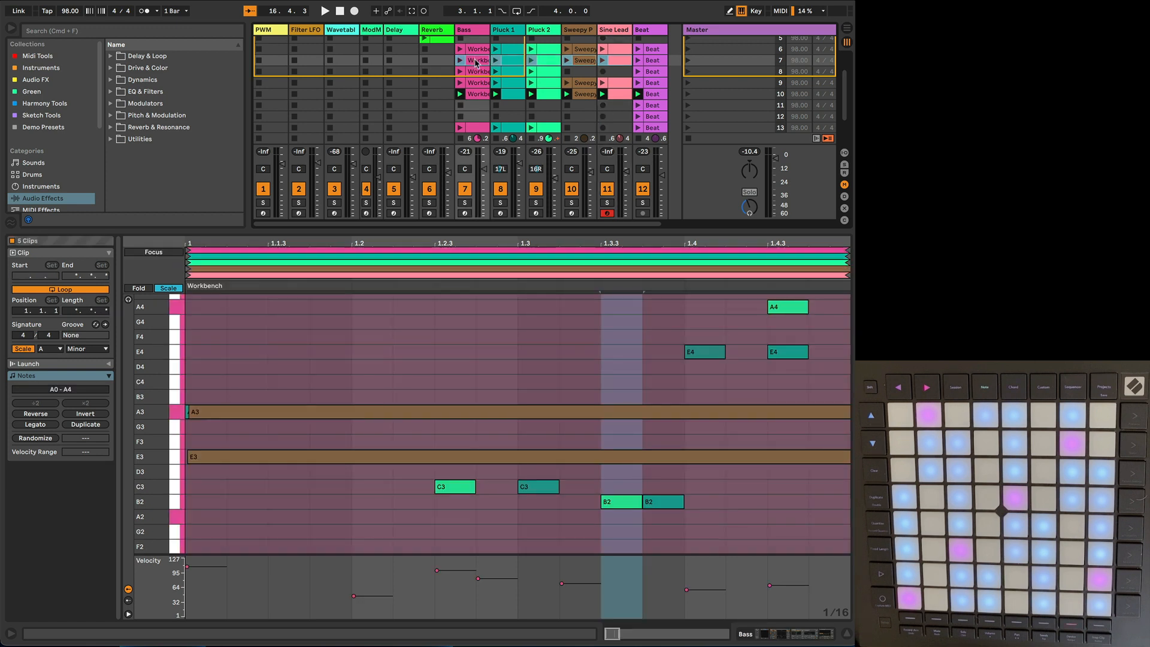
left_click_drag(474, 87, 477, 109)
left_click(688, 106)
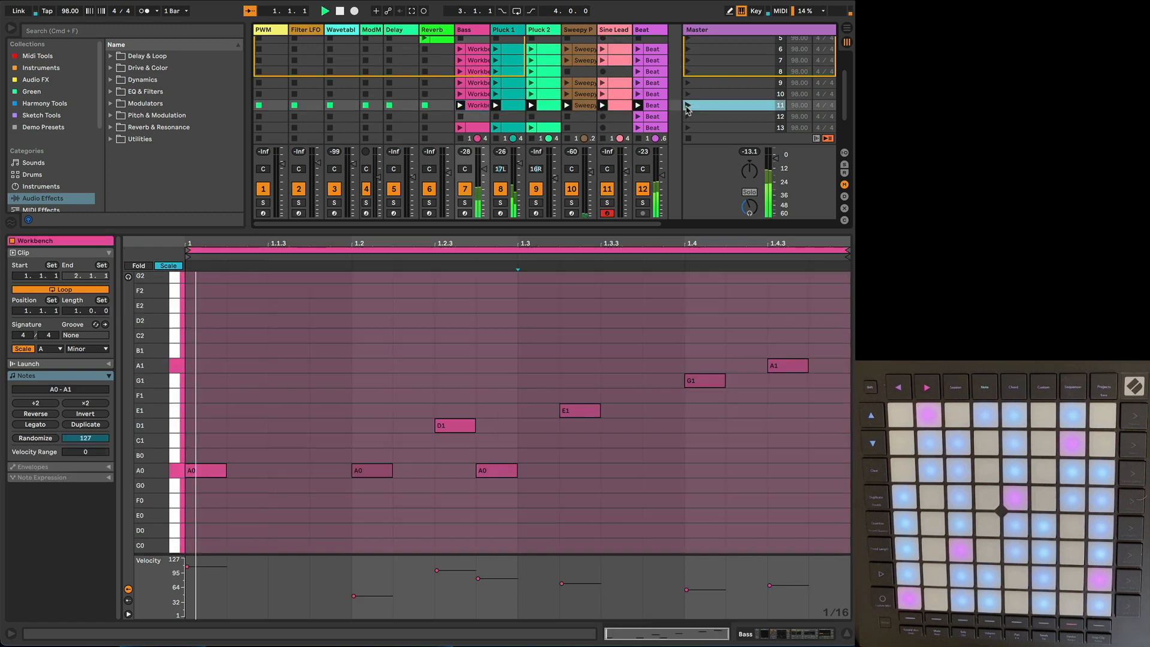
Step: Display the scene 11 Bass, Pluck 1, Pluck 2 and Sweepy Pad clips together over about eight bars
left_click(586, 108, "shift")
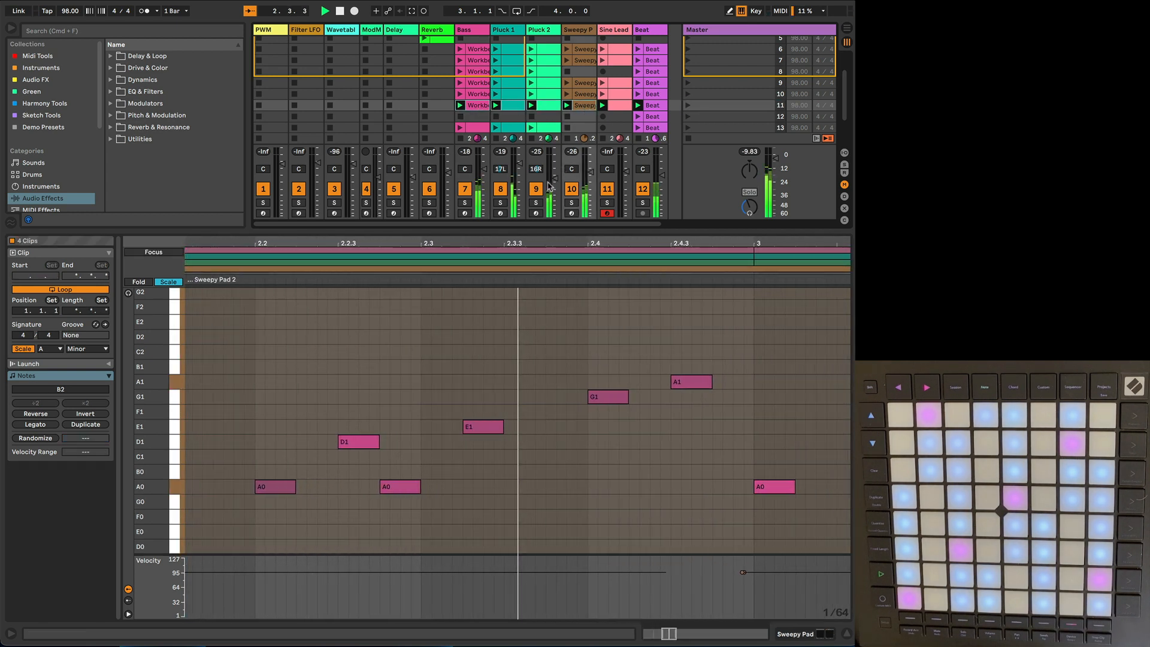
left_click_drag(520, 244, 520, 180)
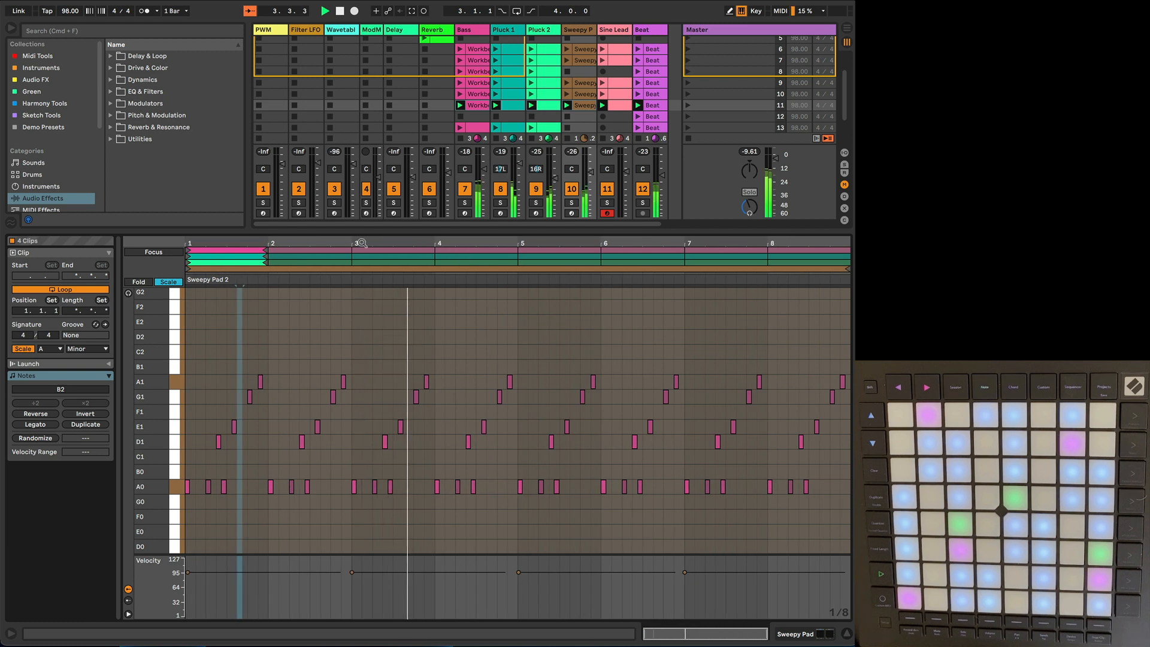
left_click(327, 263)
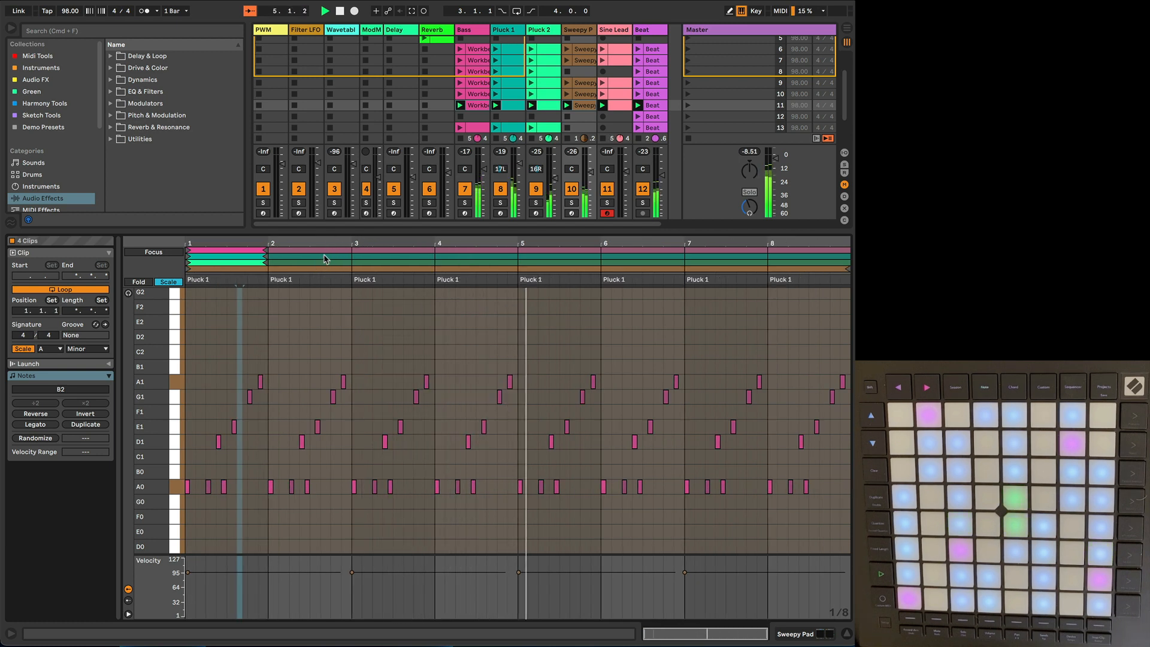
Step: Extend the scene 11 Bass clip to four bars by duplicating its pattern twice
left_click(328, 268)
left_click(580, 107)
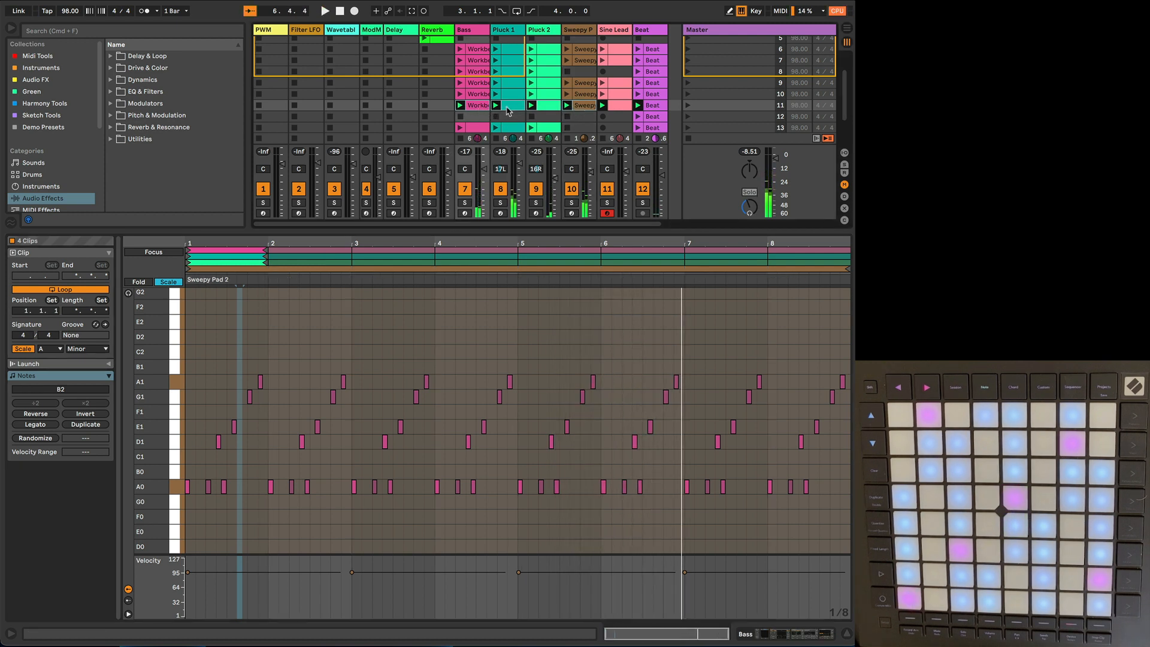
left_click(509, 108)
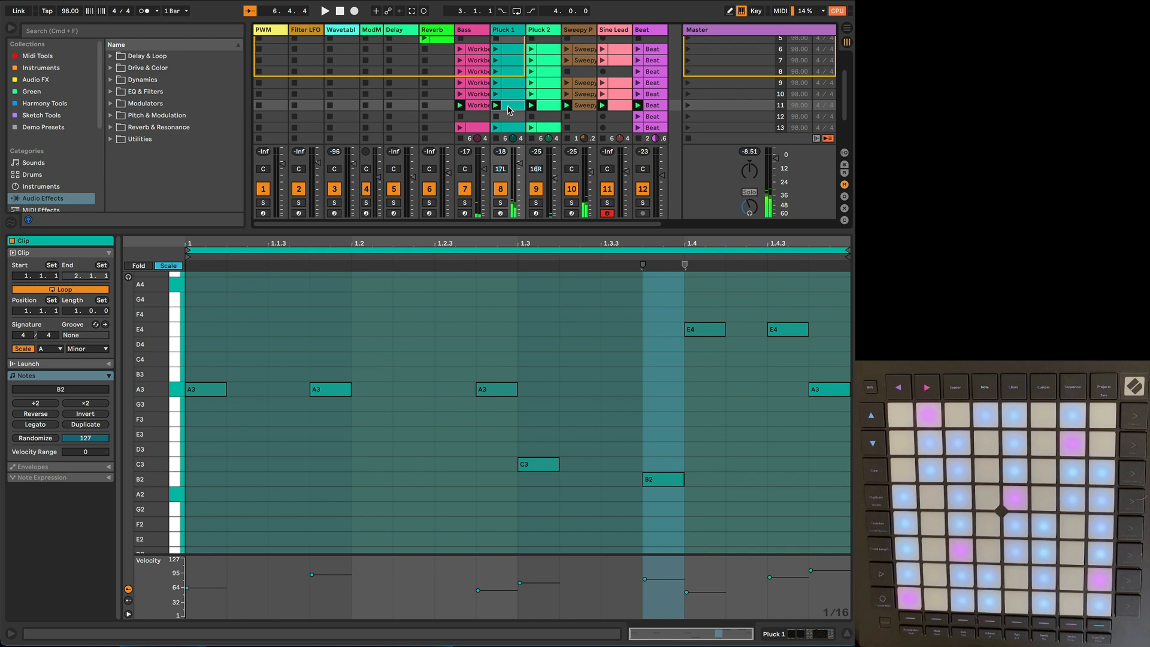
left_click(549, 108)
left_click(478, 107)
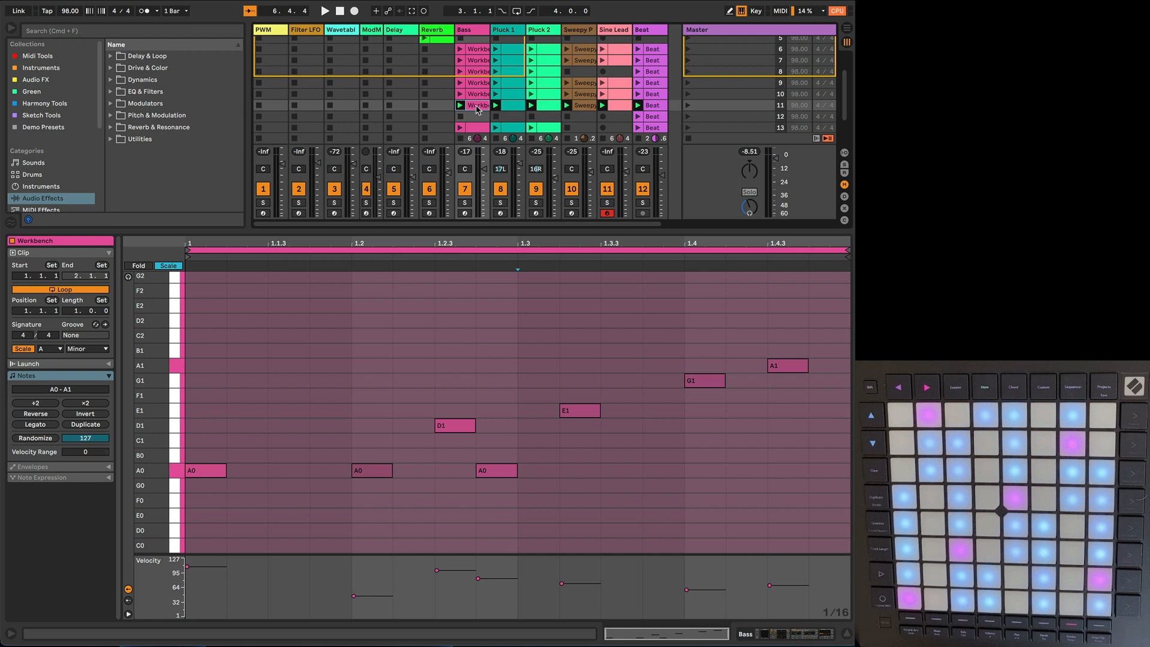
left_click(85, 425)
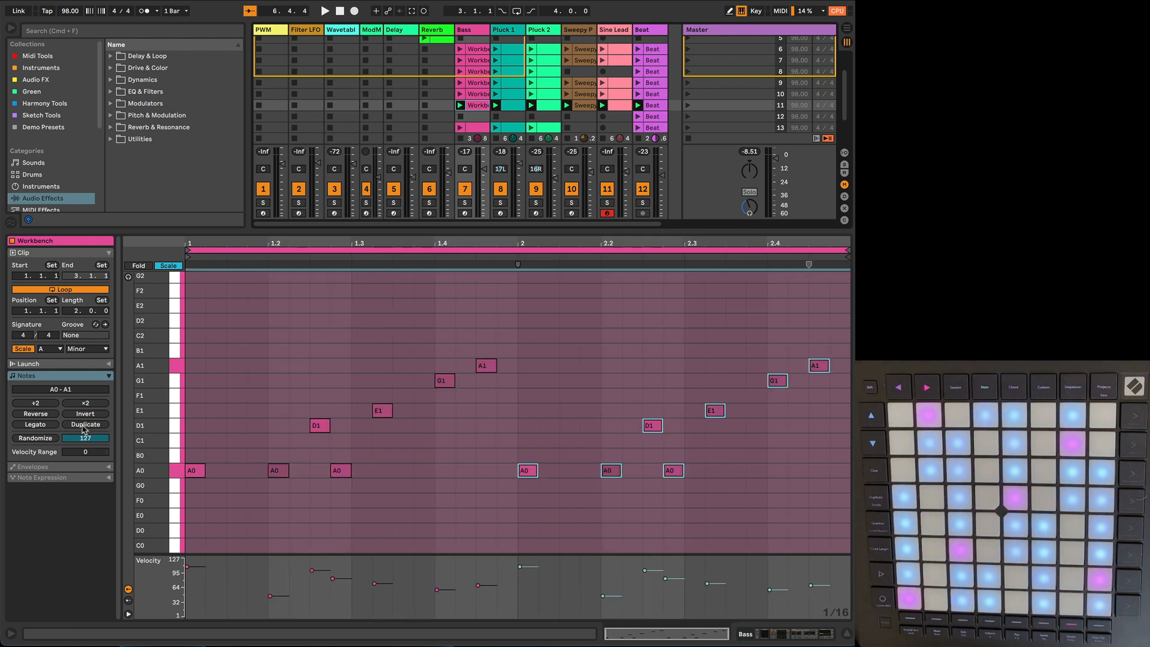
left_click(85, 425)
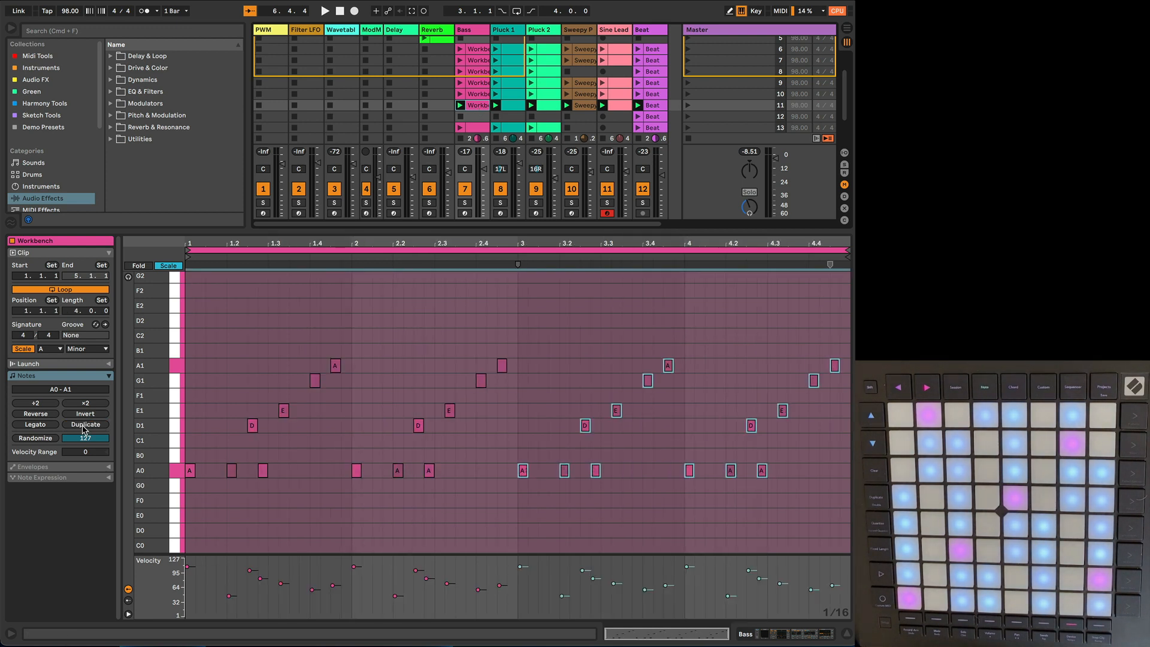
Step: Extend the scene 11 Pluck 1 and Pluck 2 clips to four bars each by duplicating their patterns
left_click(509, 109)
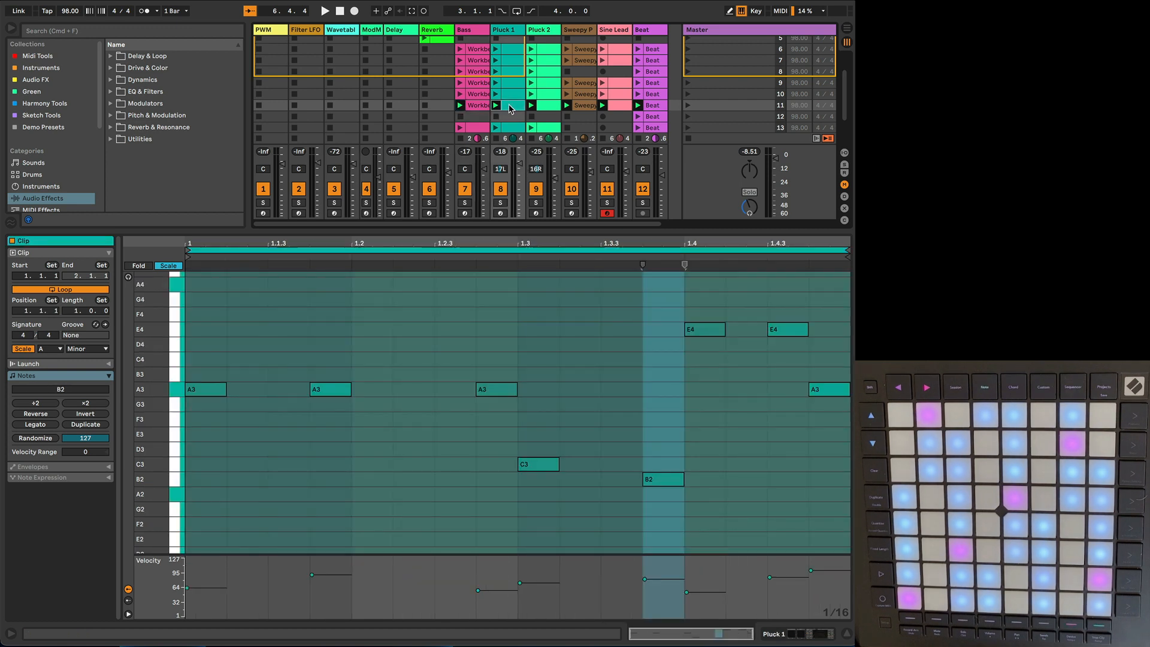
left_click(96, 425)
left_click(96, 425)
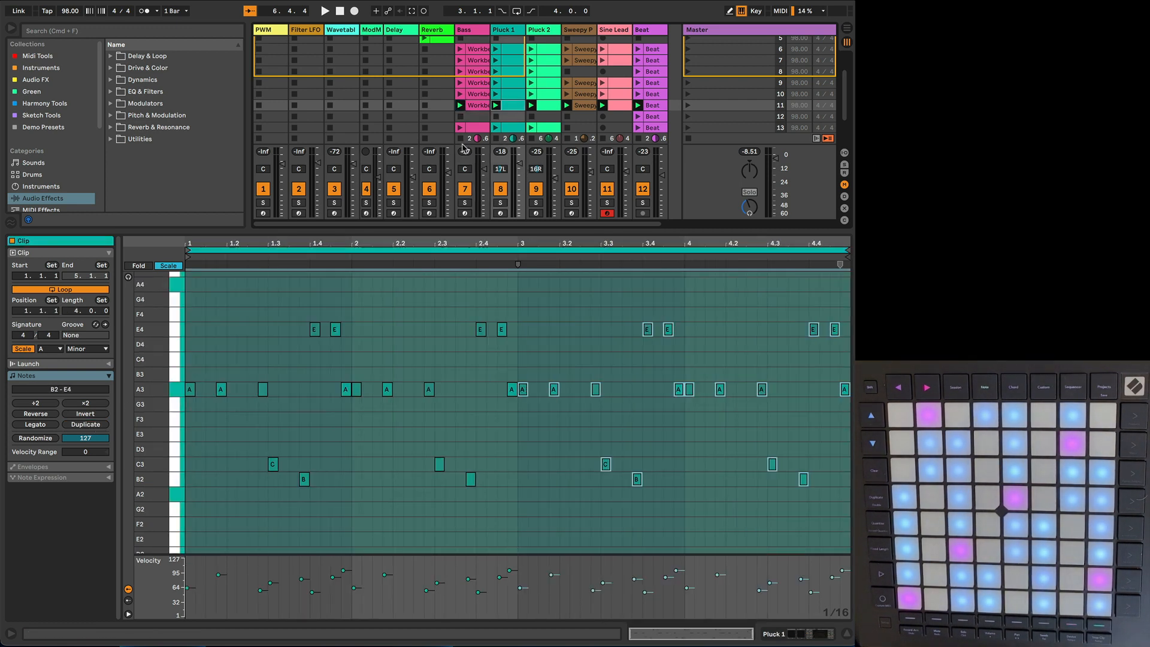
left_click(543, 107)
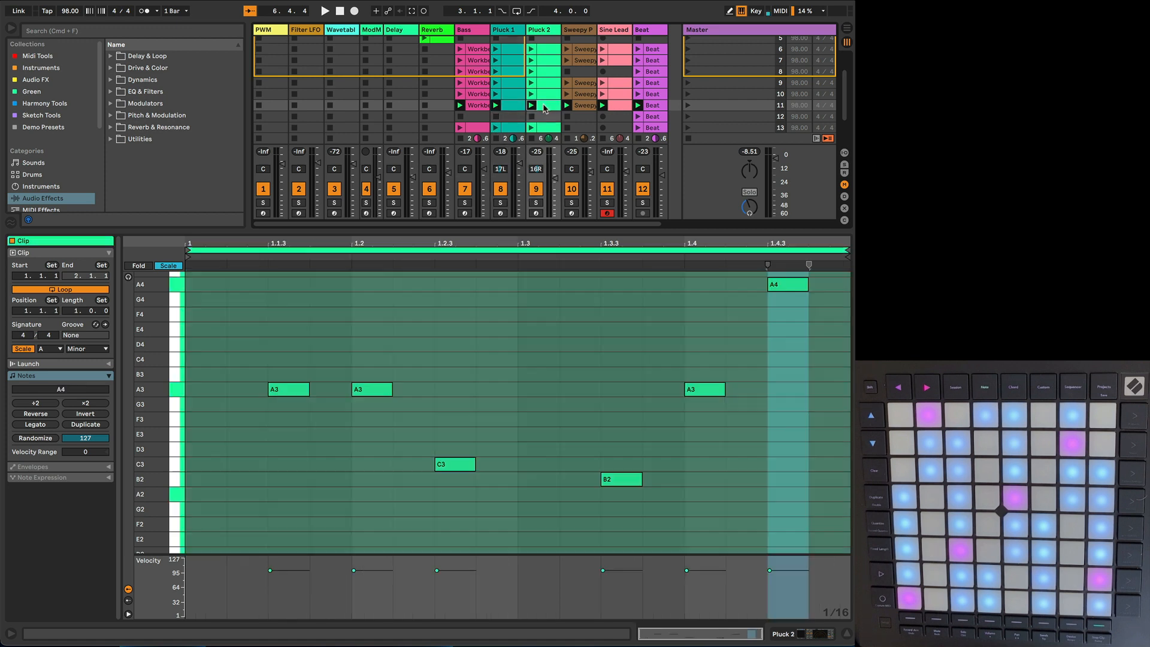
left_click(92, 425)
left_click(91, 425)
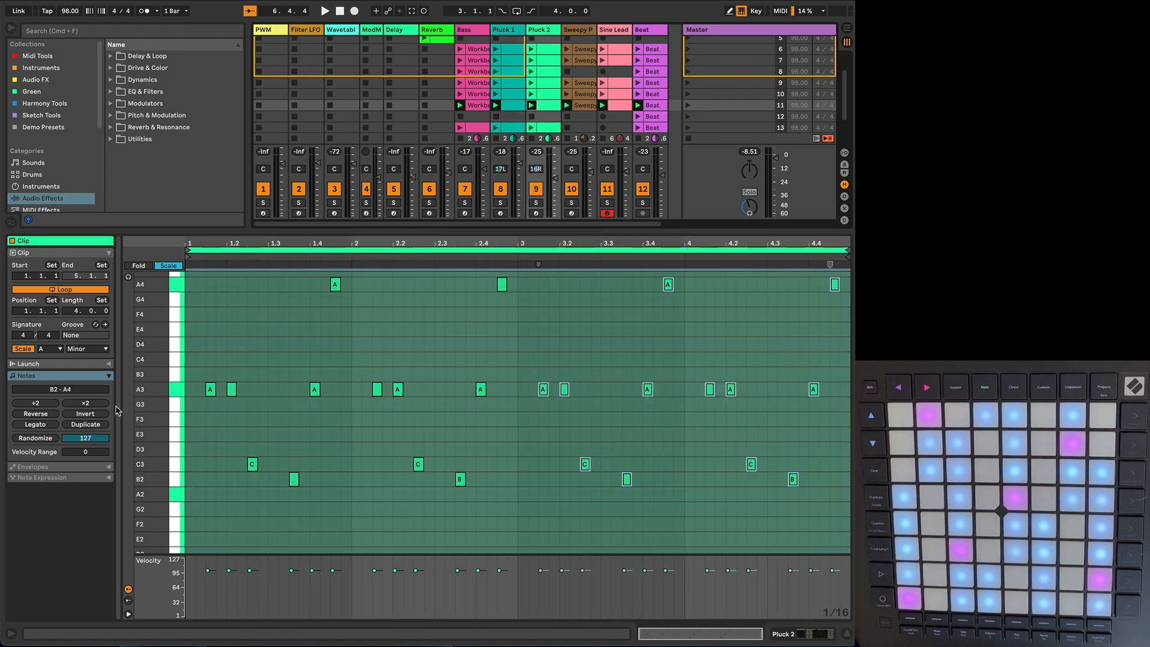
Step: Raise the three A0 notes in bar 3 of the scene 11 Bass clip to D1, and play the scene
left_click(581, 109)
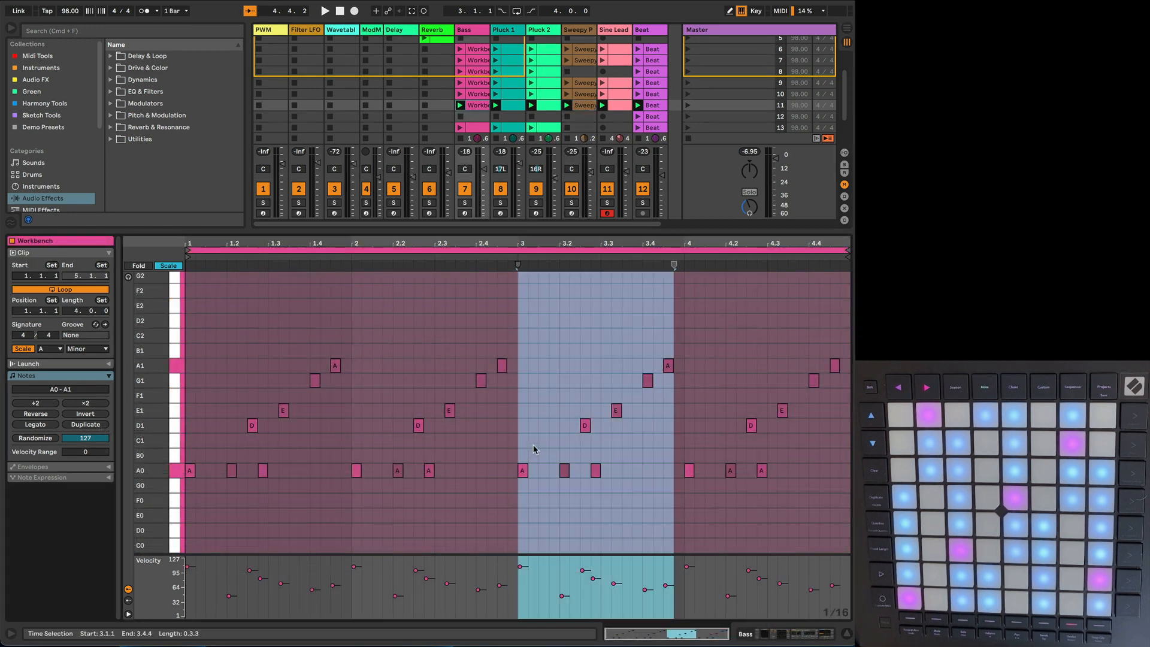
left_click(550, 431)
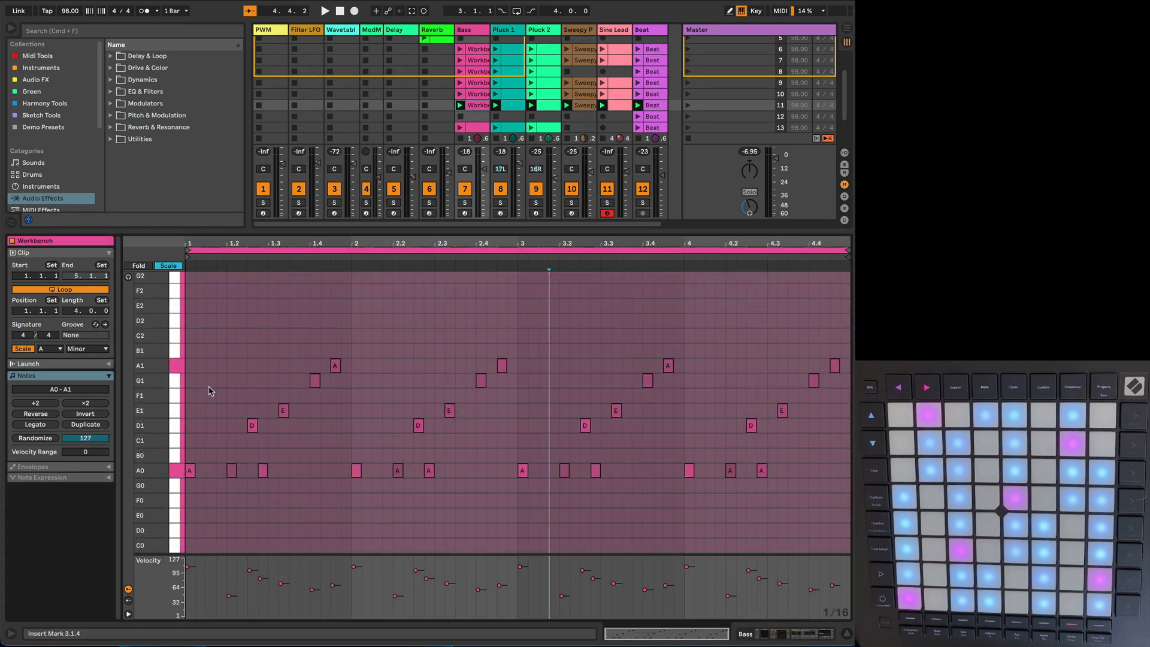
left_click(519, 398)
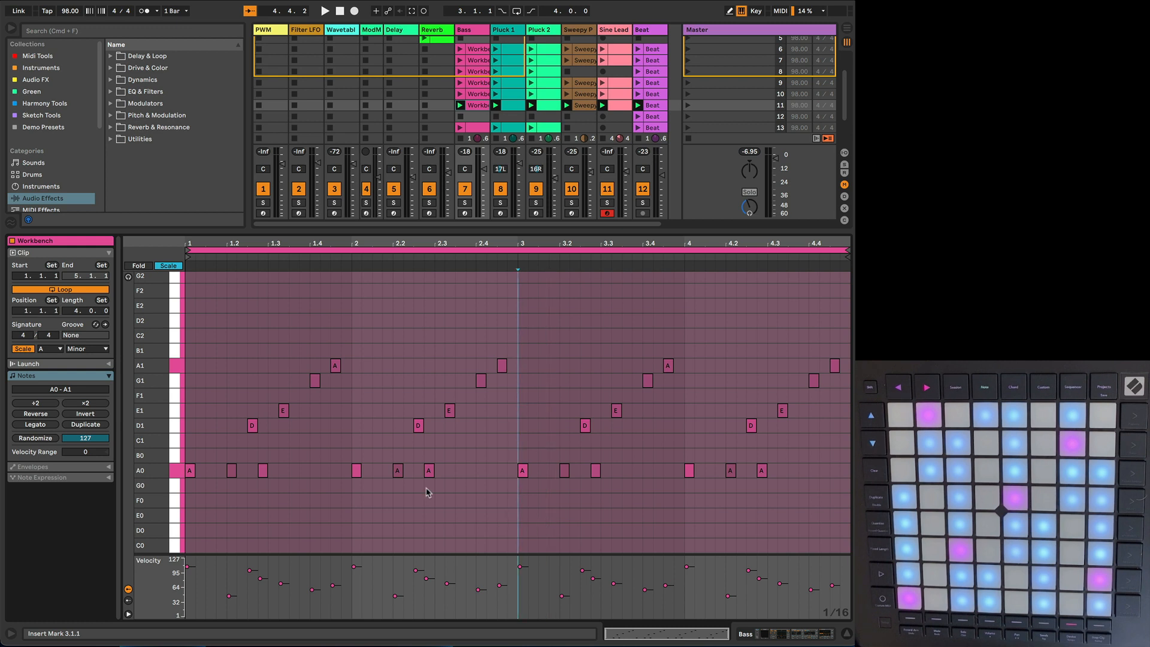
key("space")
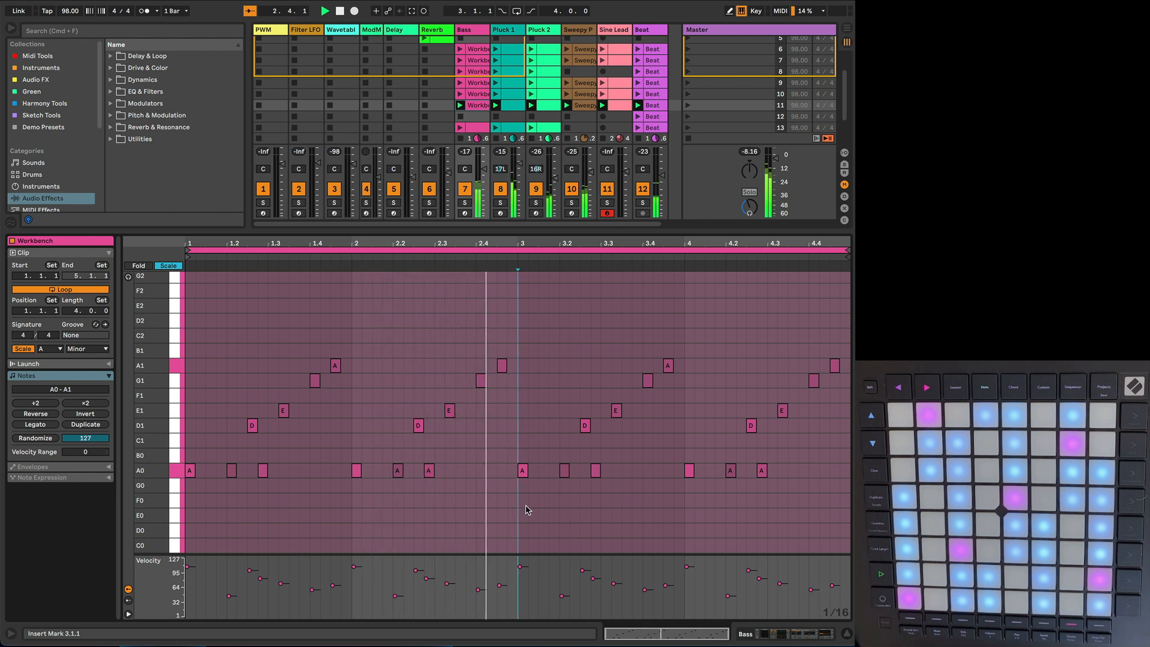
left_click_drag(519, 507, 632, 458)
key("Up")
key("Up")
key("Up")
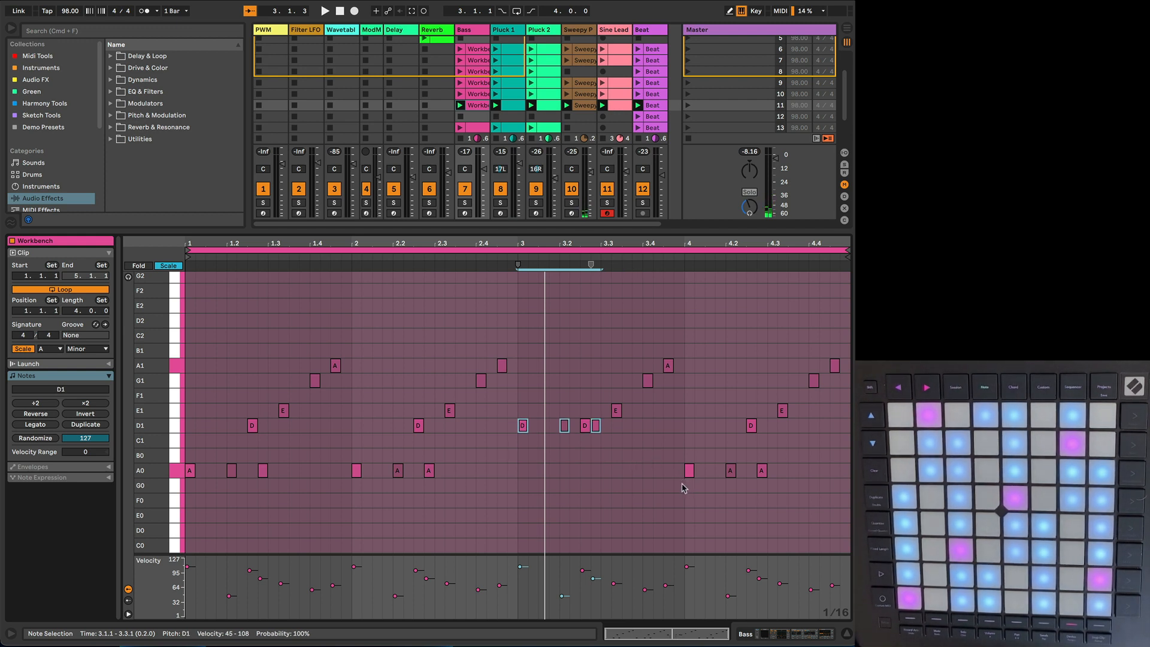
key("space")
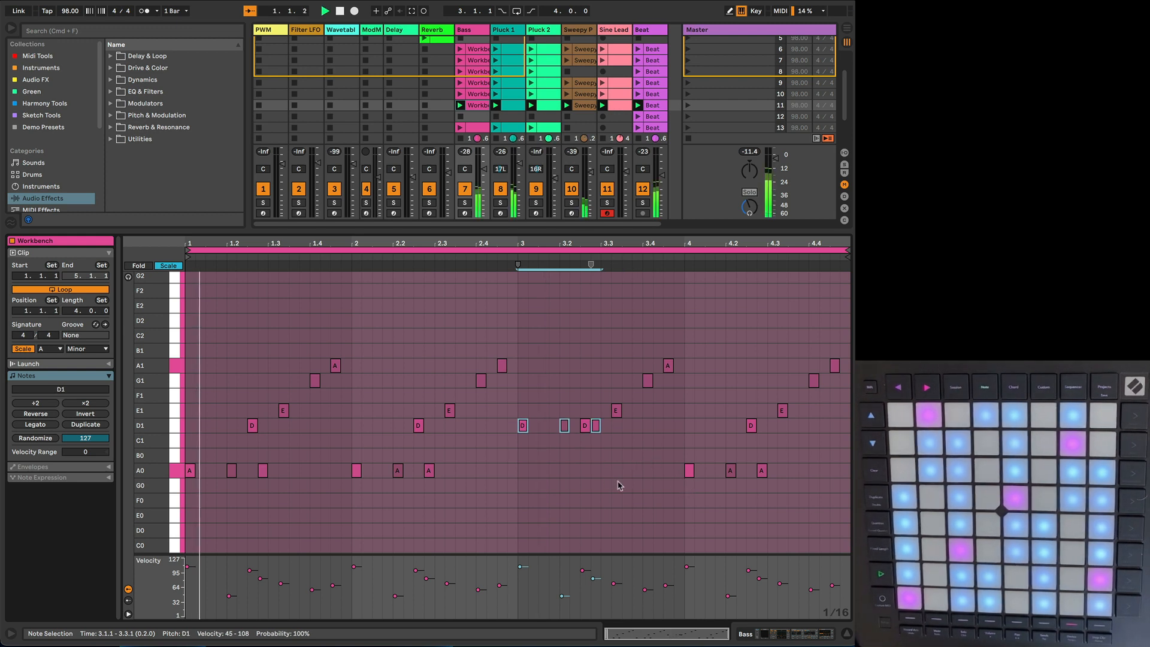
Step: Change the three A0 notes and the D1 note in bar 4 of the Bass clip to C1, and listen to the result
left_click(690, 489)
left_click_drag(681, 495, 793, 447)
key("Up")
key("Up")
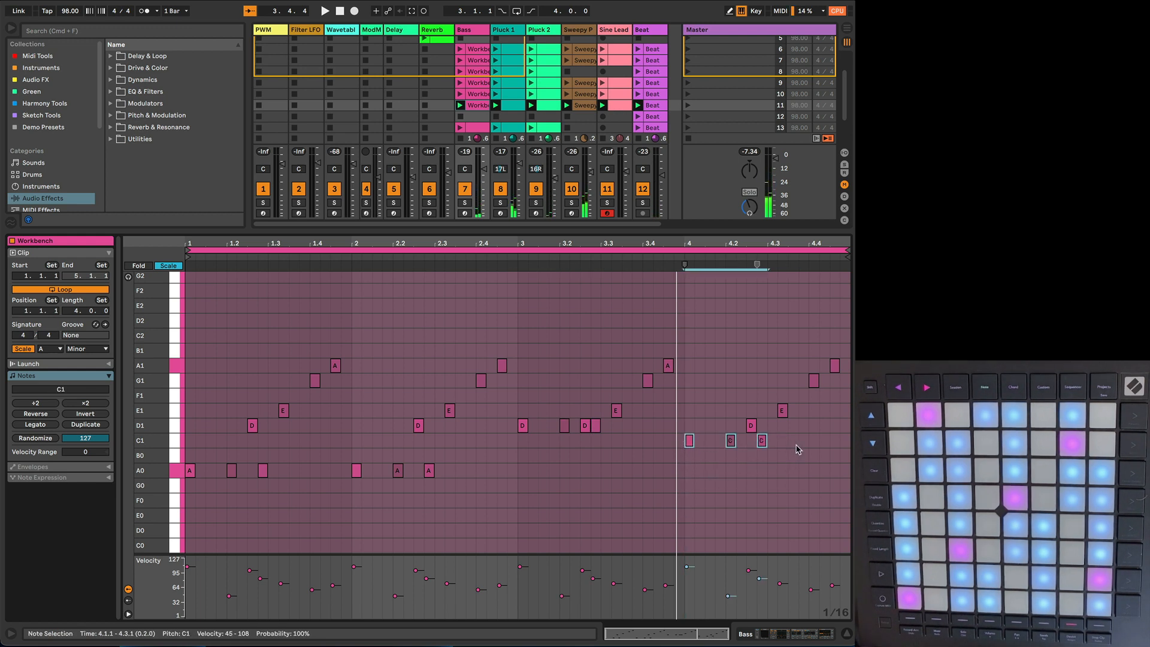
left_click(752, 426)
key("space")
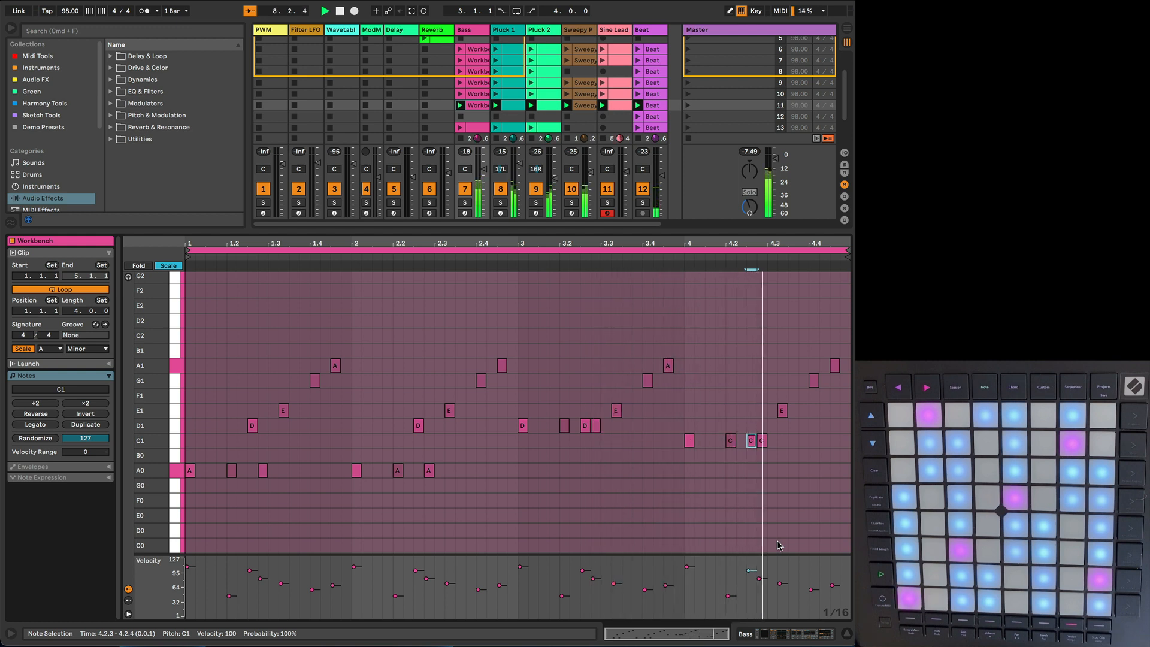
key("space")
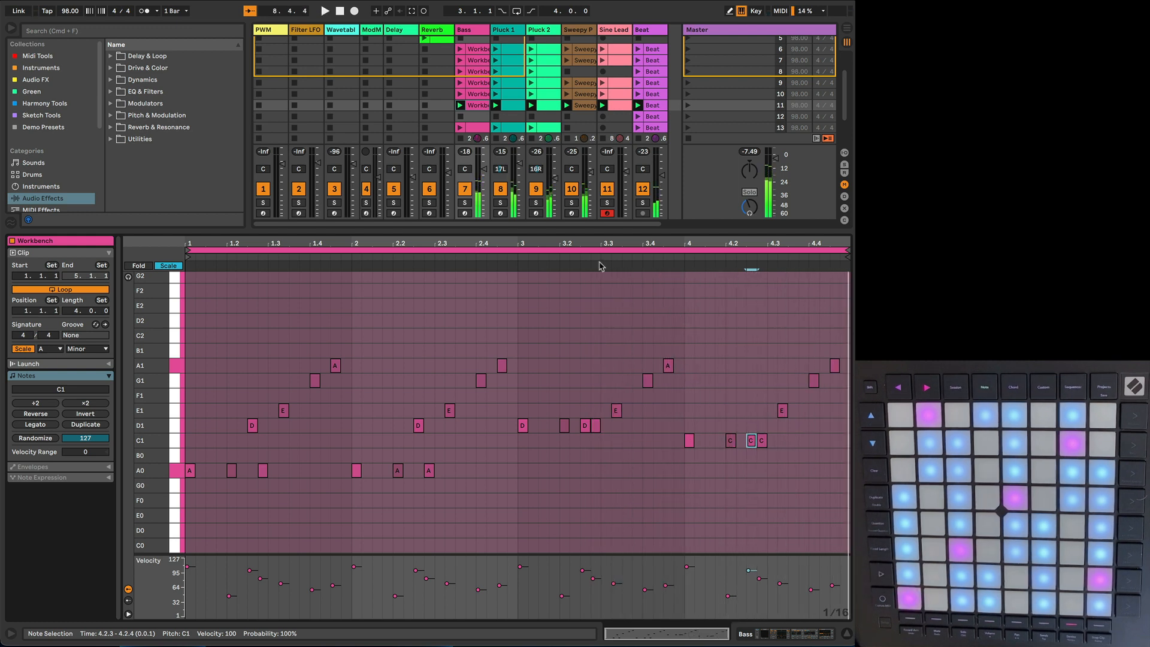
Step: Lower the four A3 notes in bar 3 of the scene 11 Pluck 1 clip to D3
left_click(510, 106)
left_click(549, 106)
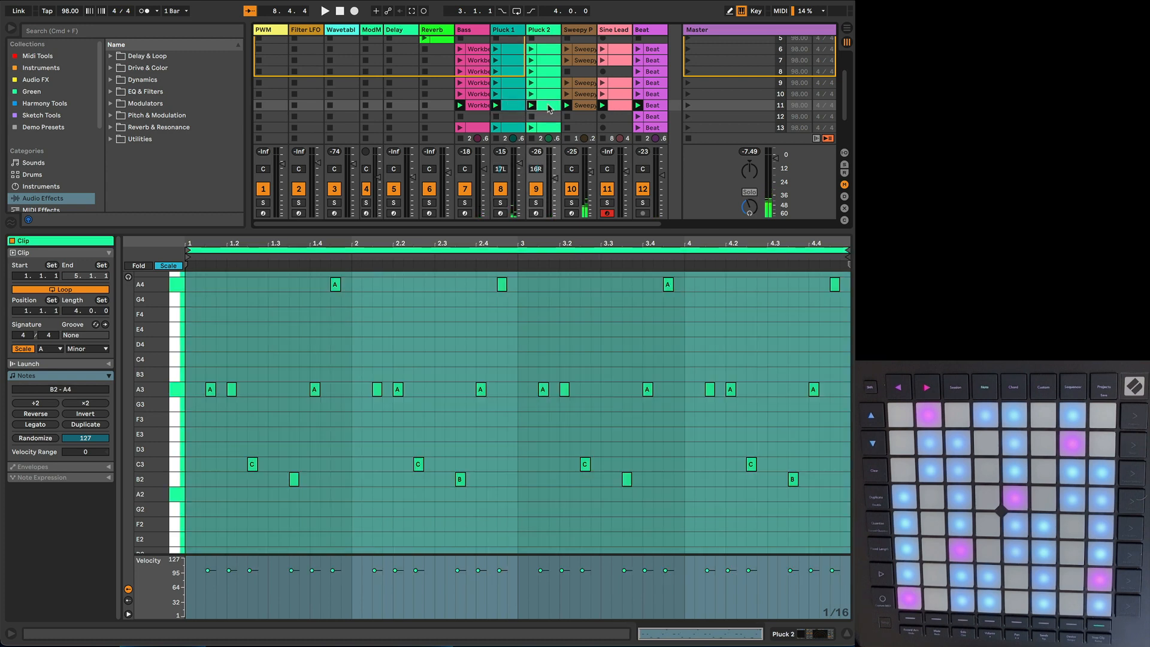
left_click(541, 110, "shift")
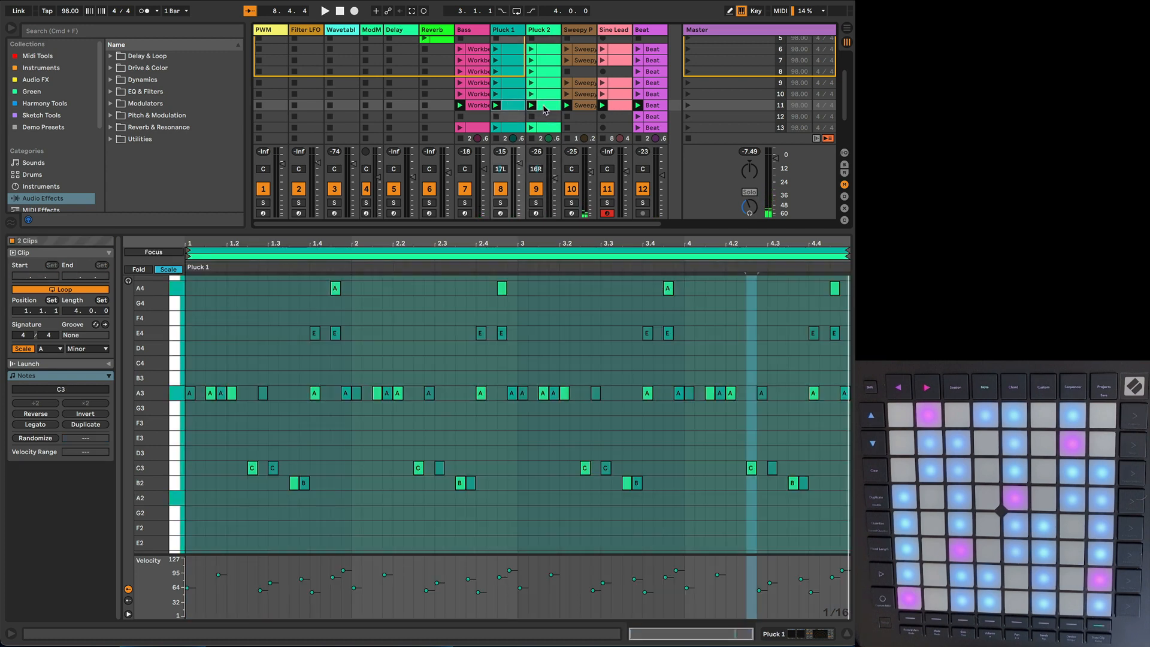
left_click(544, 109)
left_click(512, 109, "shift")
left_click(517, 106)
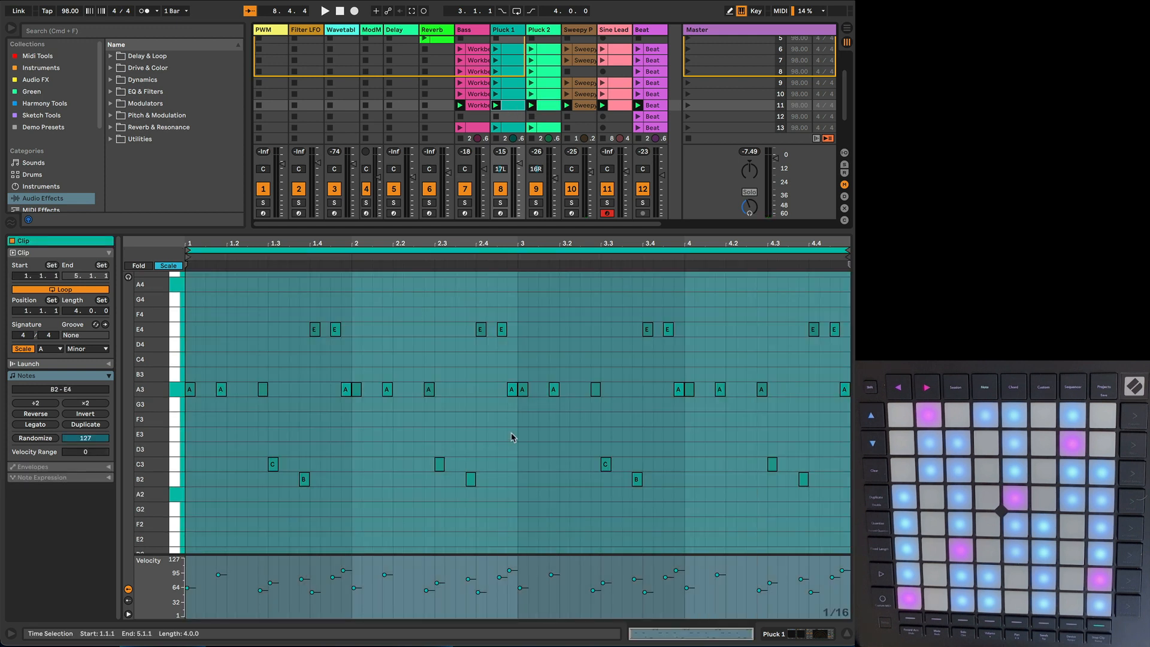
left_click_drag(525, 376, 598, 404)
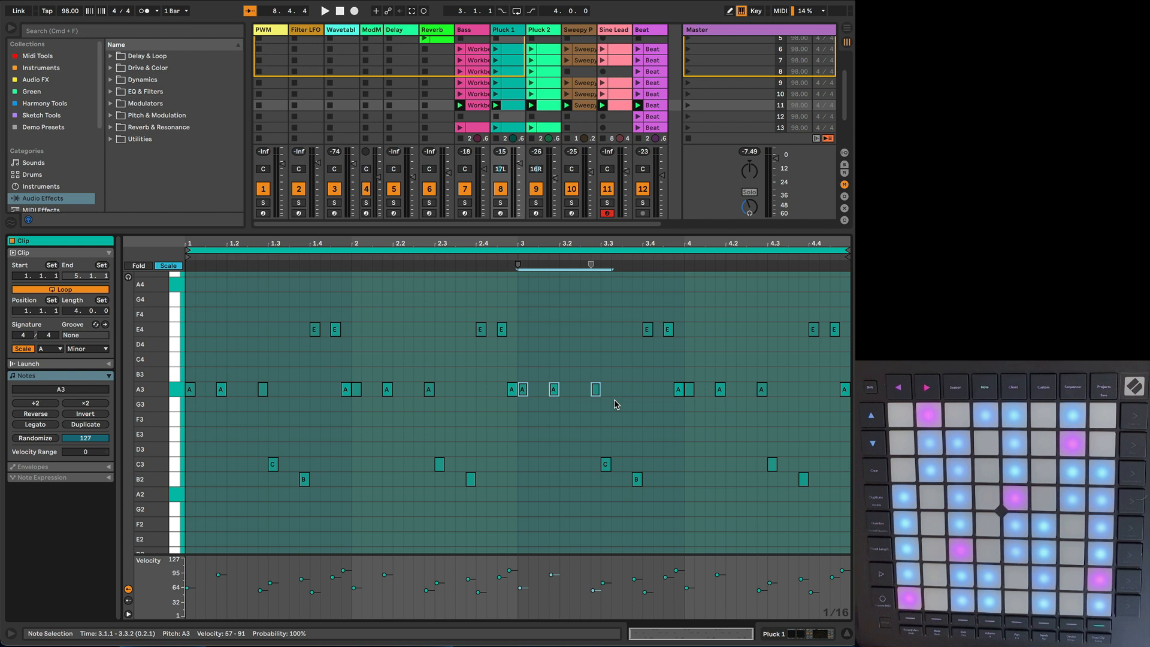
key("Down")
key("Down")
key("Down")
key("Down")
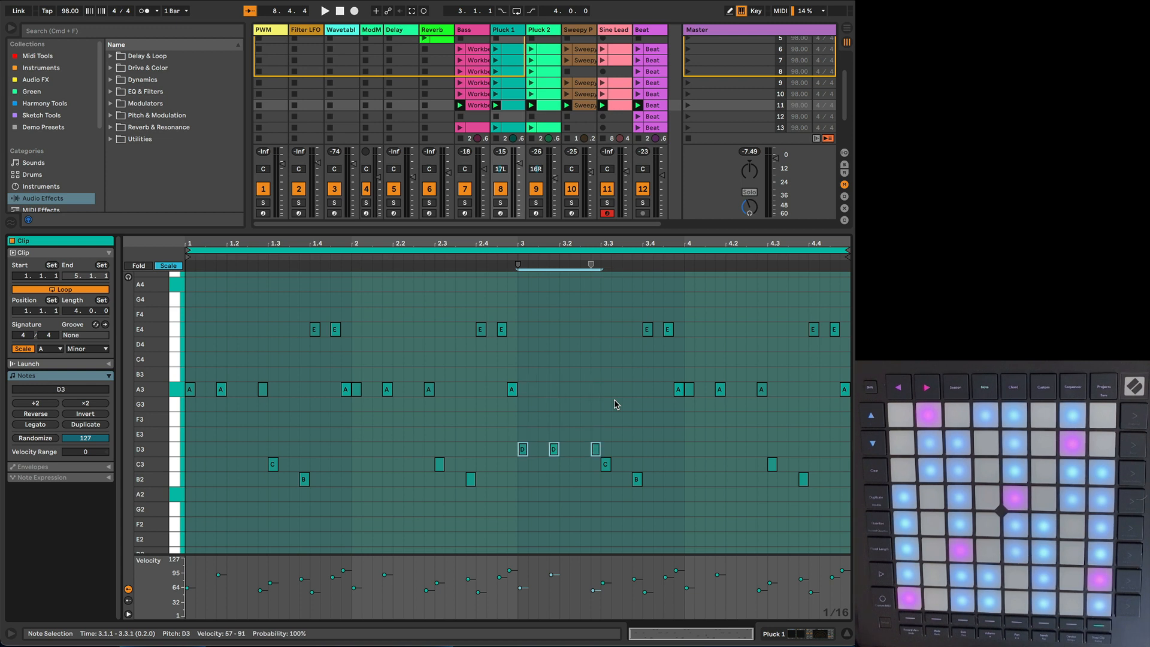
left_click(678, 391)
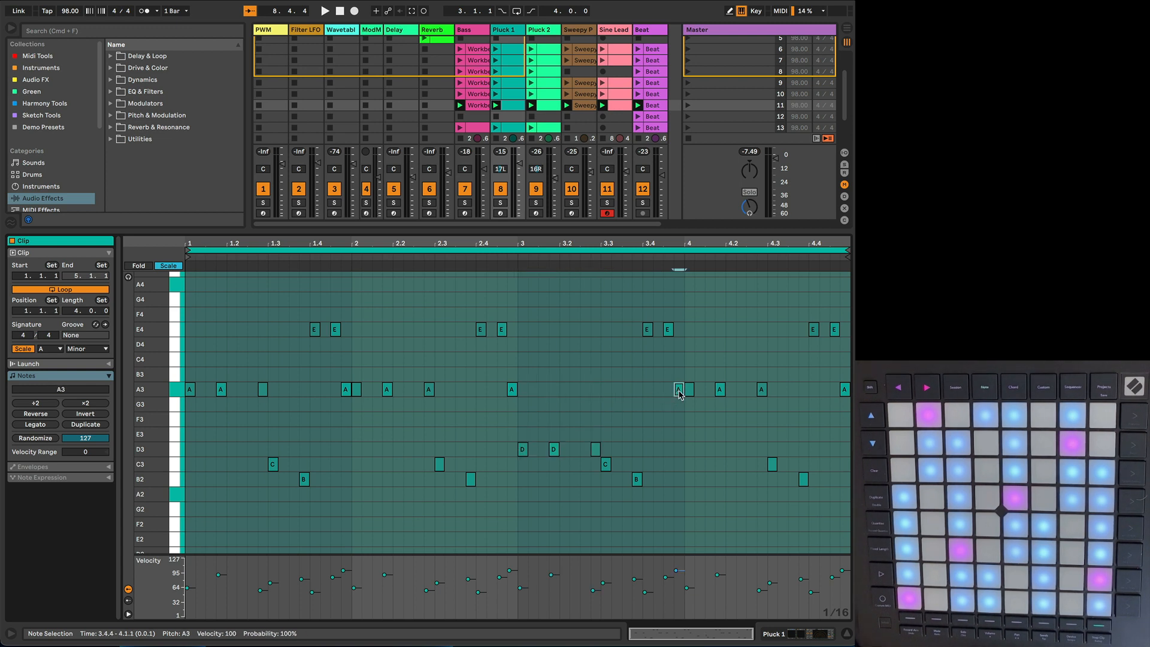
key("Down")
key("Down")
key("Down")
key("Down")
Step: Lower the four A3 notes in bar 4 of the Pluck 1 clip to C3, checking the Bass and Sweepy Pad clips, and play the scene
left_click_drag(689, 370, 848, 397)
key("Down")
key("Down")
key("Down")
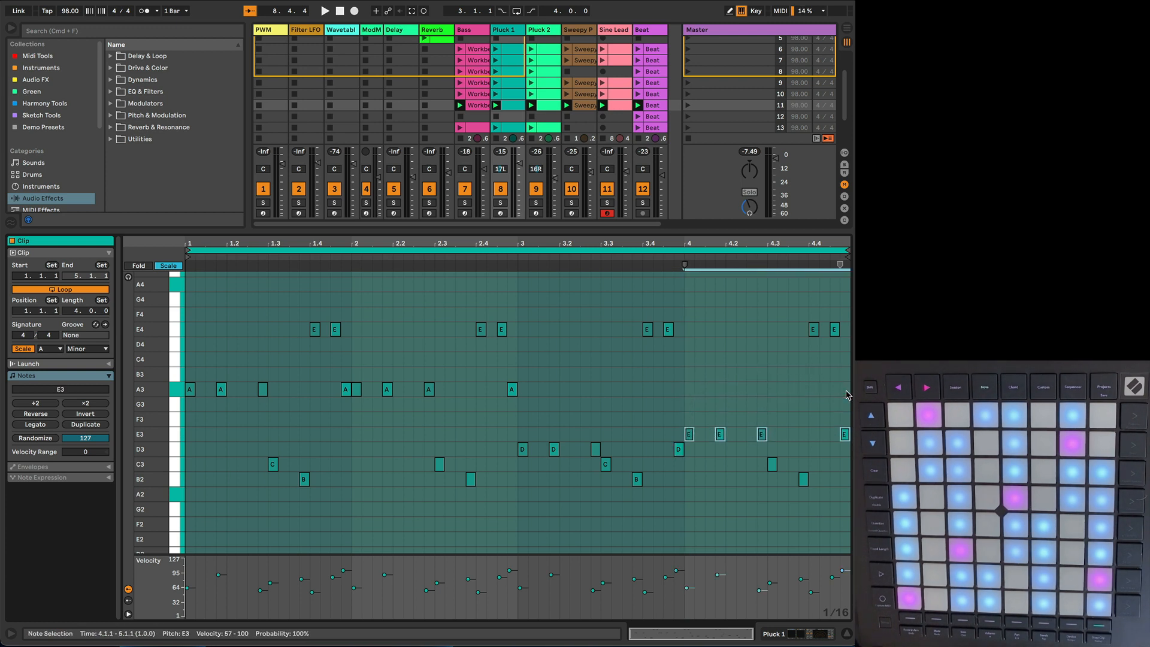
left_click(477, 108)
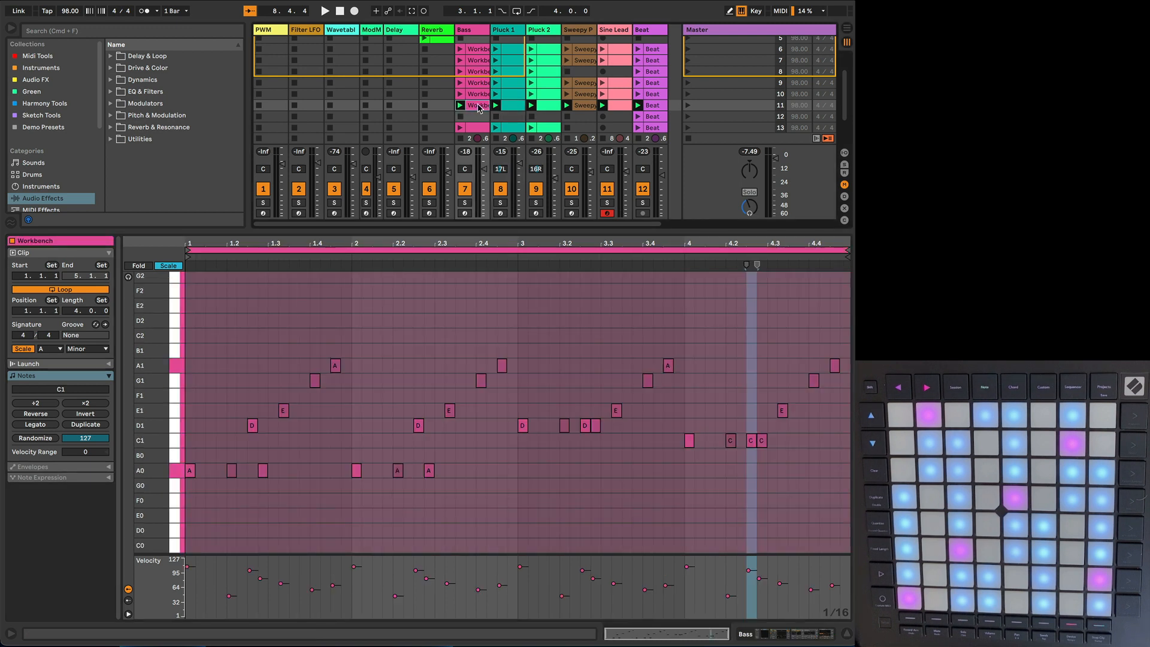
left_click(580, 108)
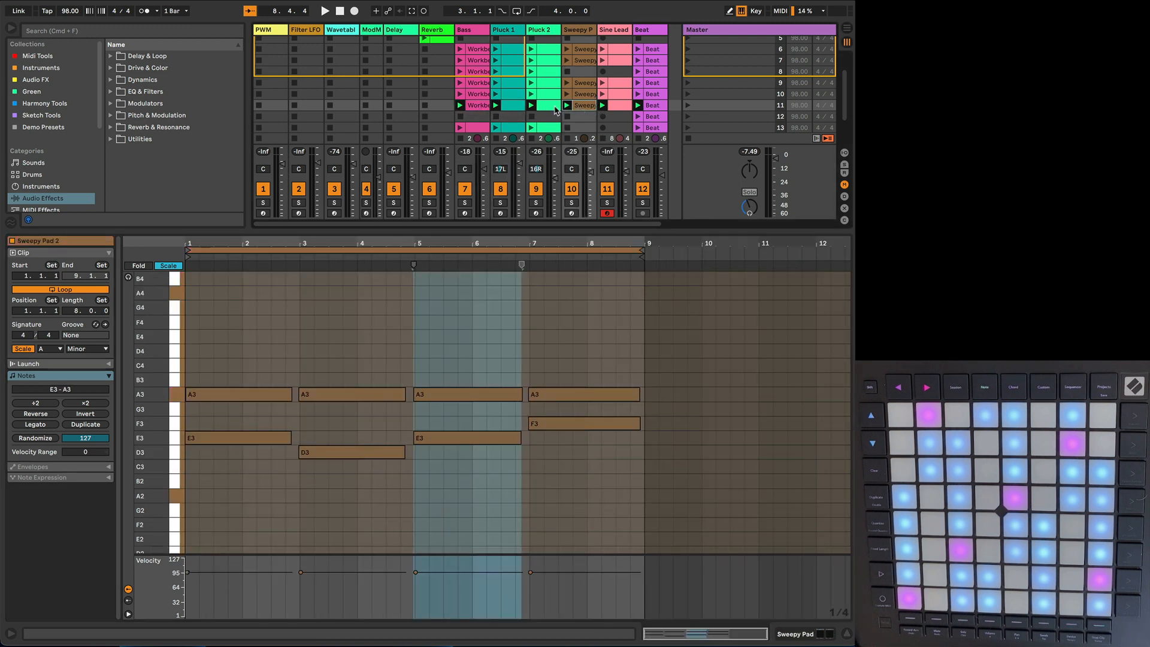
left_click(508, 108)
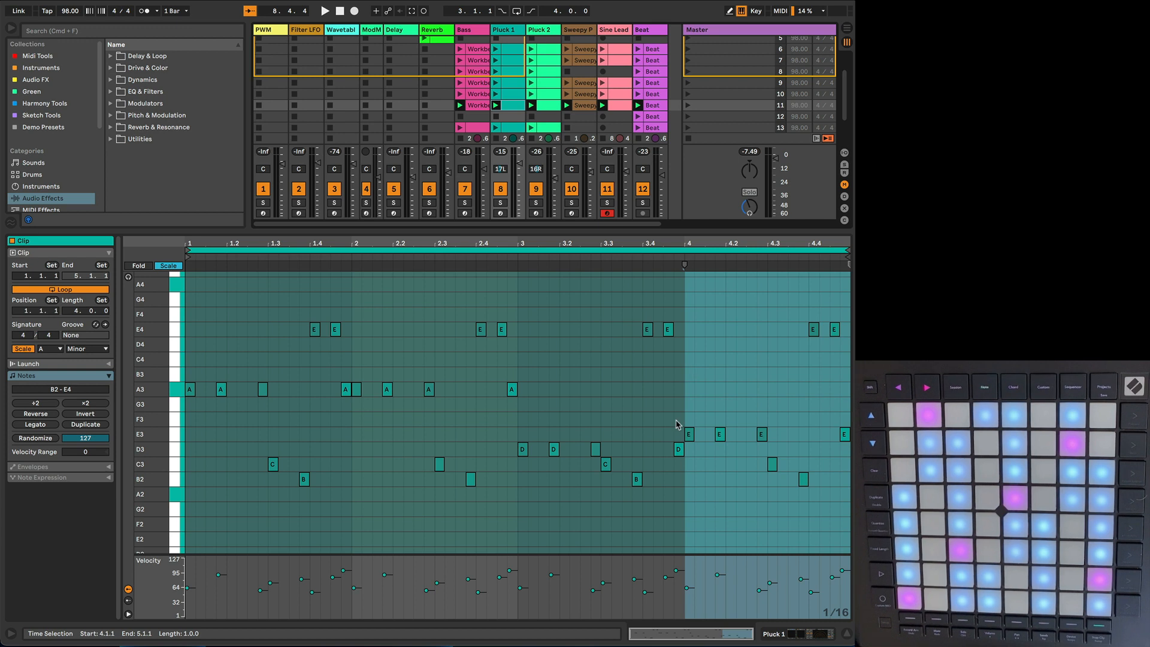
left_click_drag(676, 423, 846, 436)
key("Down")
key("Down")
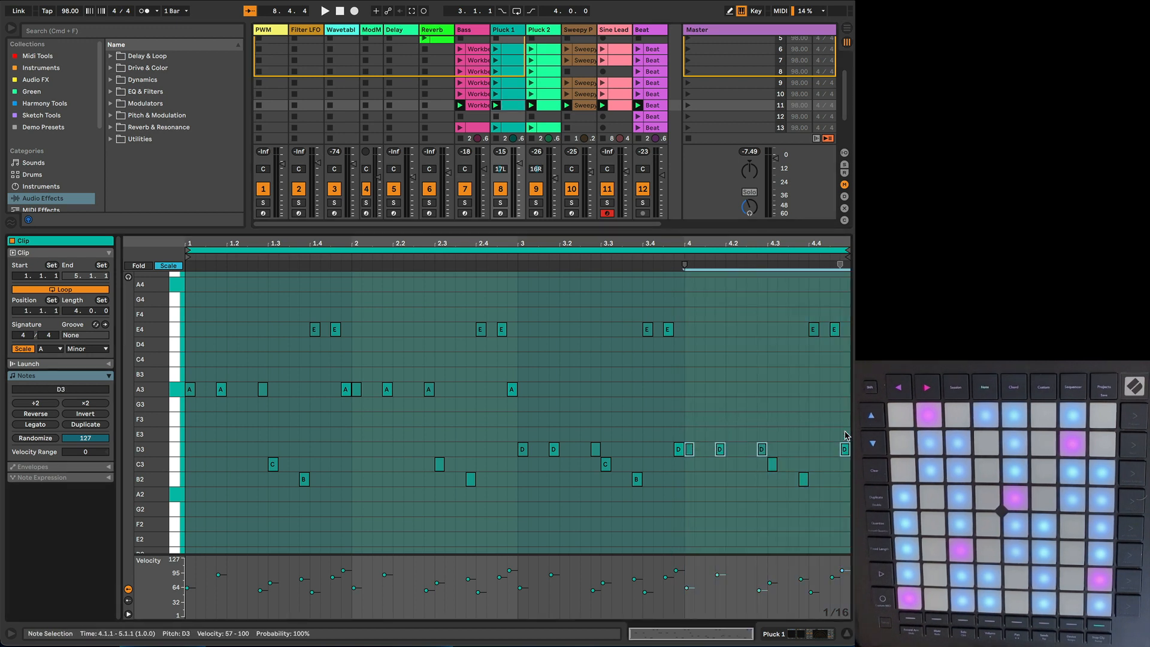
key("space")
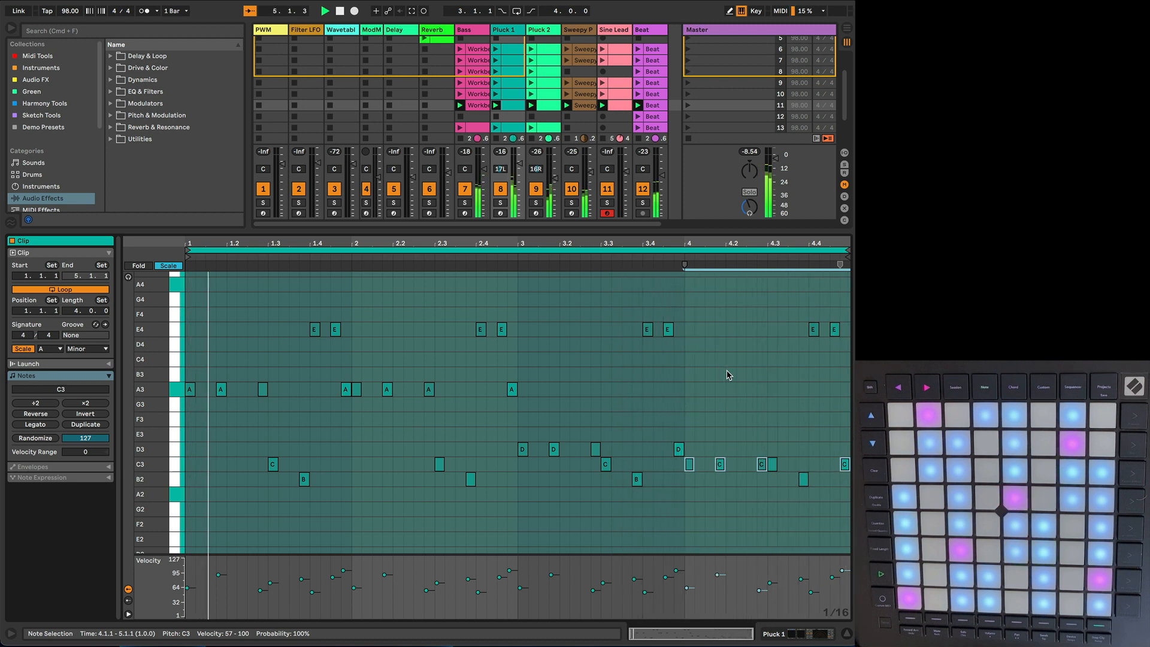
Step: Lower the three A3 notes in bar 3 of the scene 11 Pluck 2 clip to D3
left_click(546, 107)
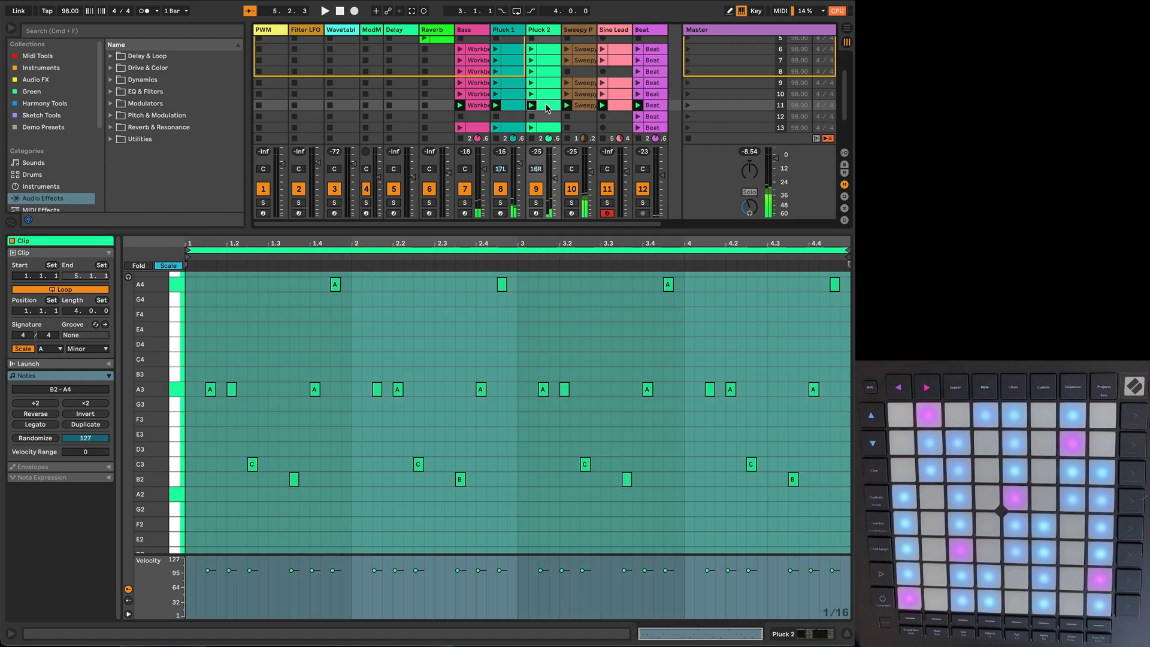
left_click_drag(535, 366, 669, 394)
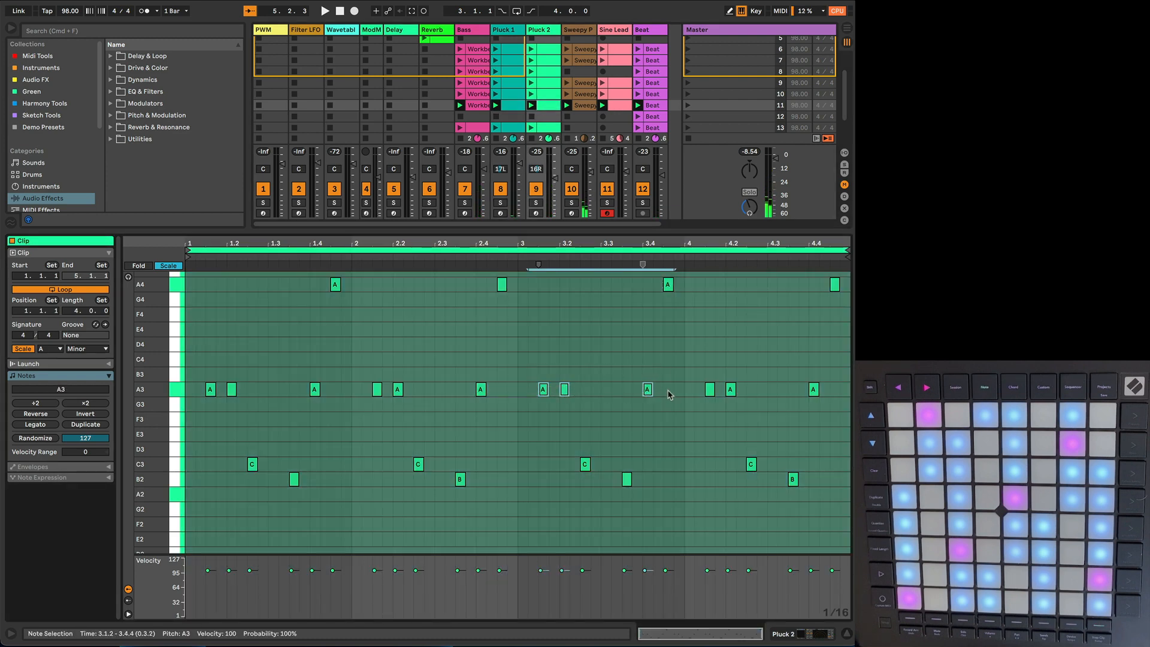
key("Down")
key("Down")
key("Down")
key("Down")
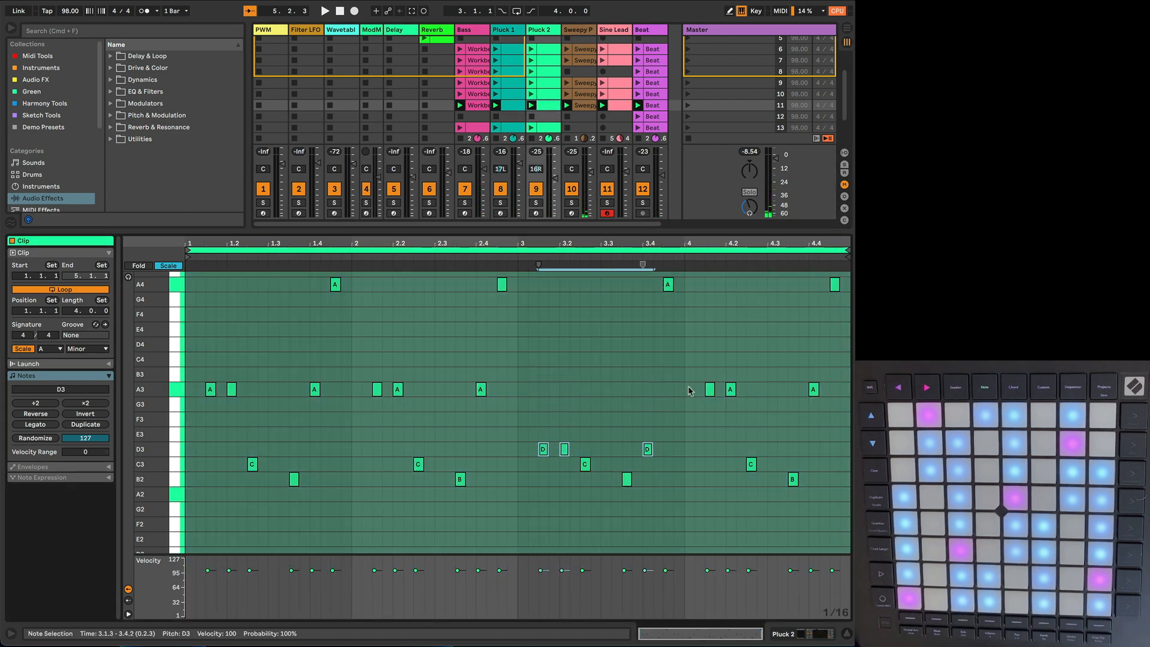
Step: Lower the three A3 notes in bar 4 of the Pluck 2 clip to C3, and play the scene
left_click_drag(692, 372, 831, 393)
key("Down")
key("Down")
key("Down")
key("Down")
key("Down")
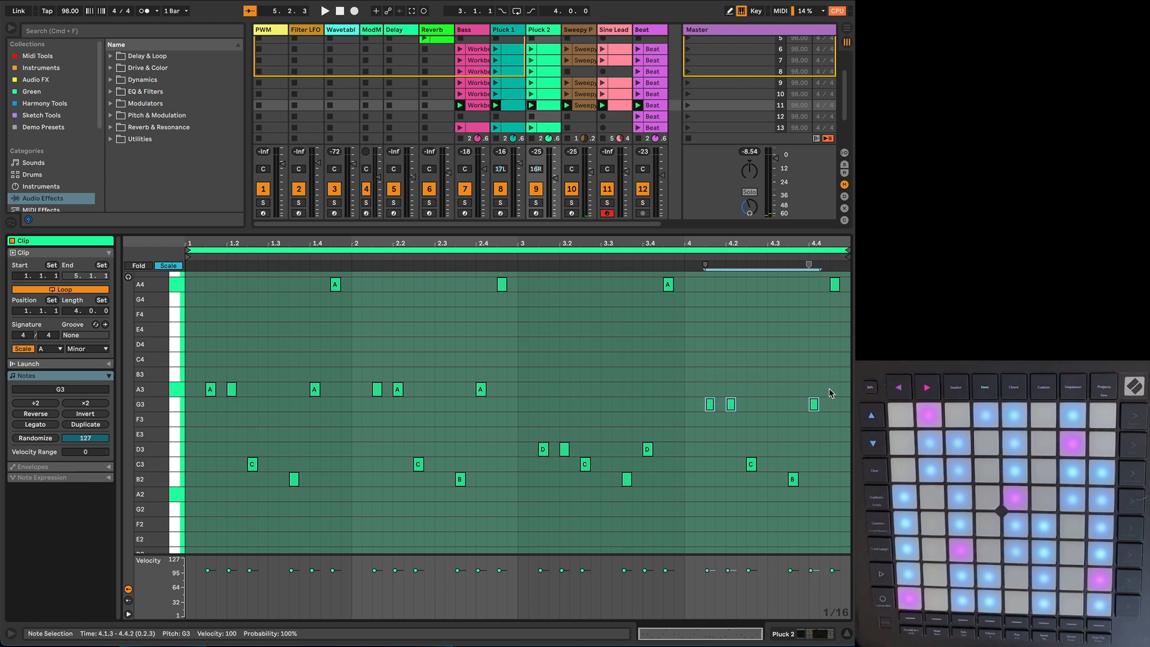
key("space")
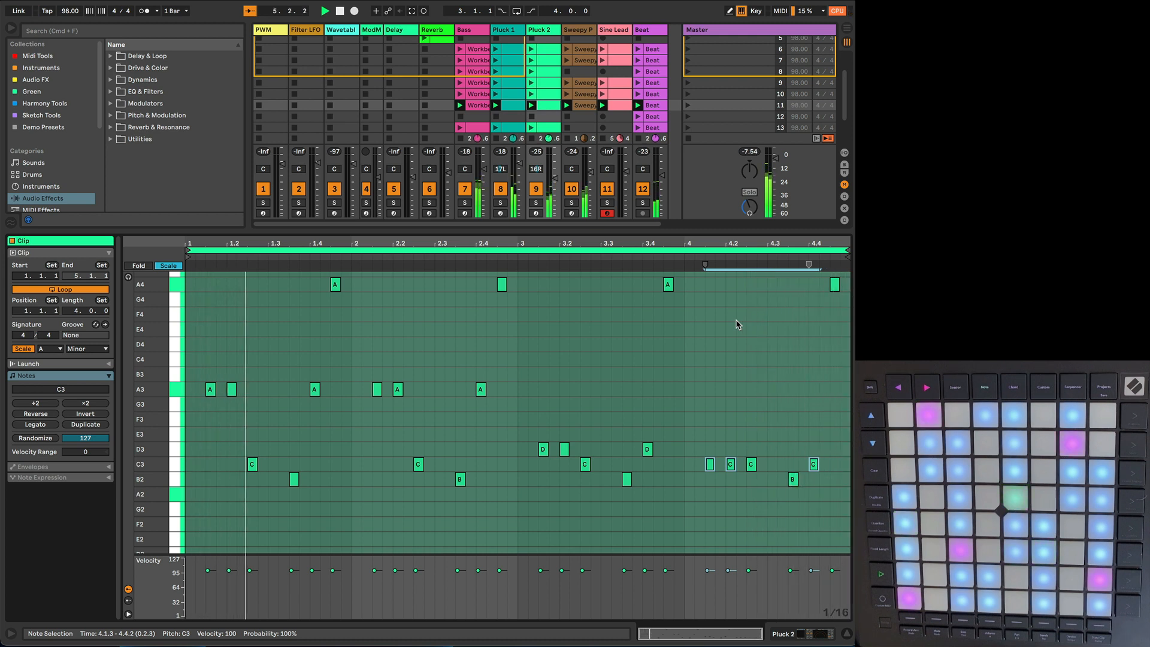
Step: Compare the Bass clips in scenes 9, 7 and 11, highlighting the scene 11 clip's D1 notes in bar 3 and C1 notes in bar 4
left_click(510, 342)
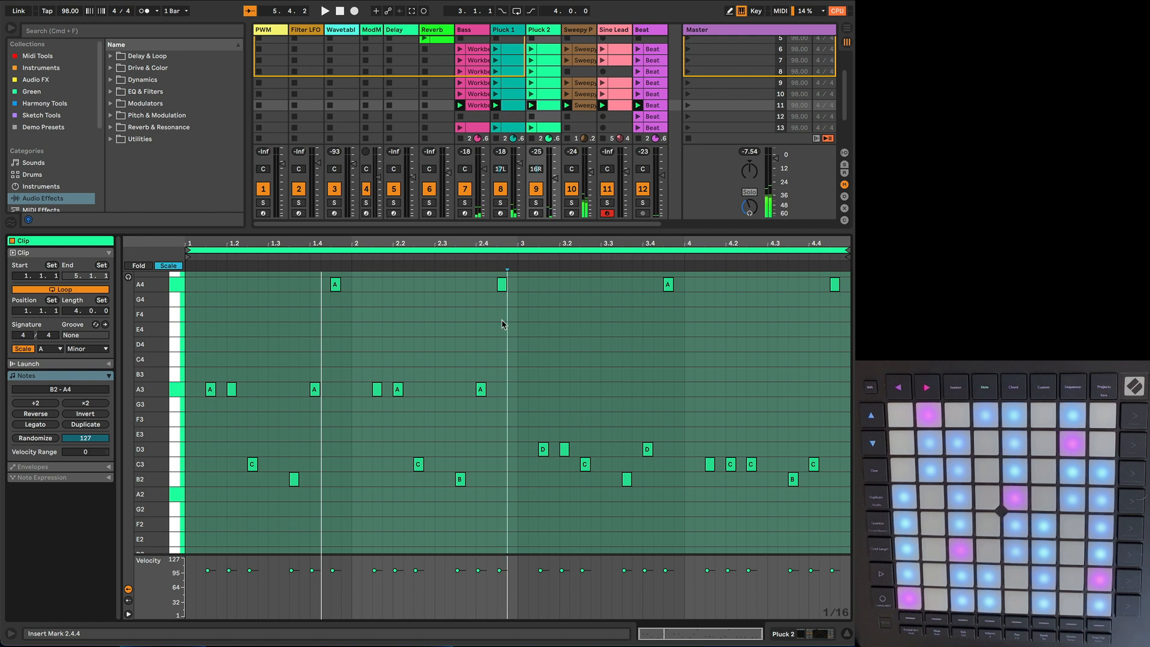
left_click(476, 83)
left_click(474, 61)
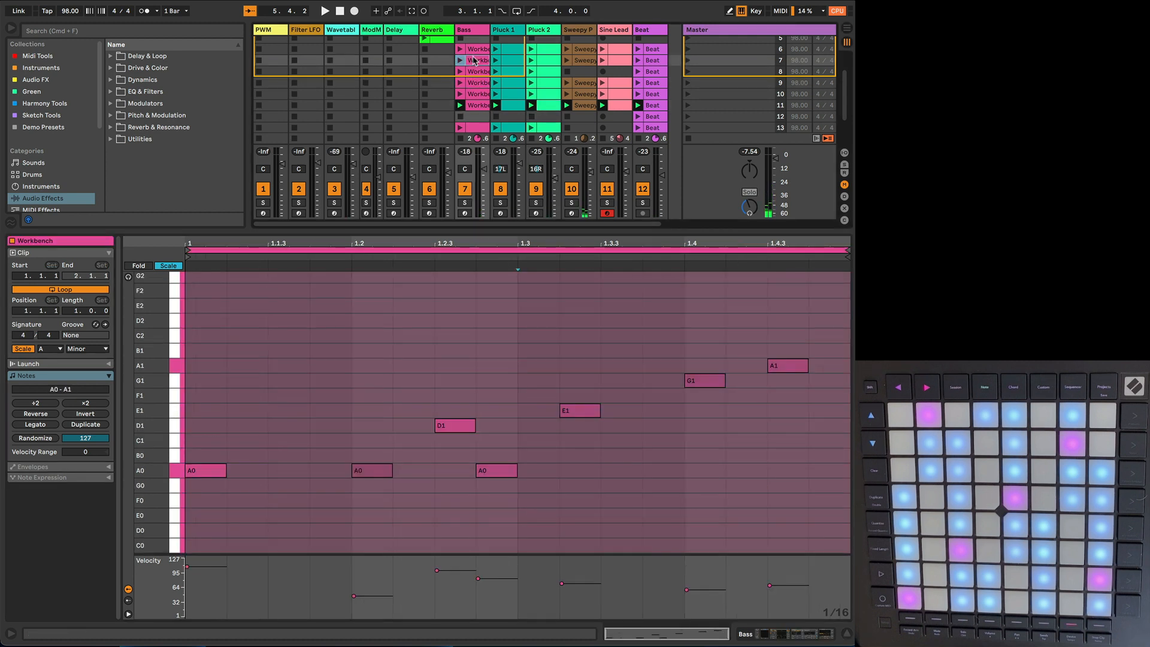
left_click(475, 105)
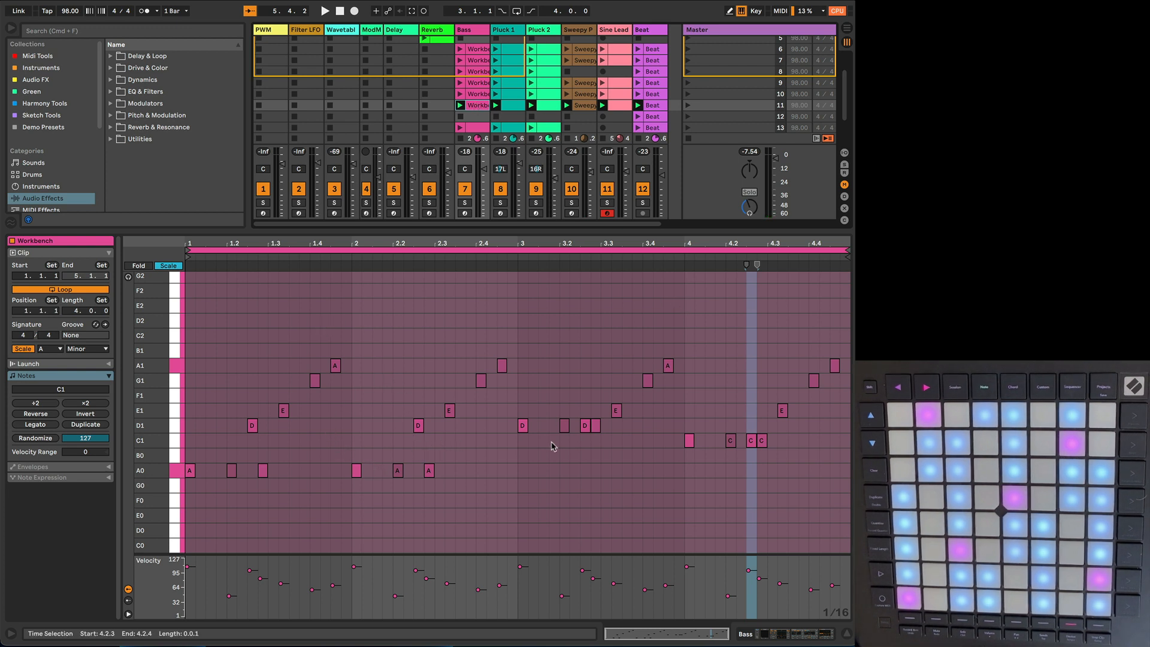
left_click_drag(523, 441, 605, 434)
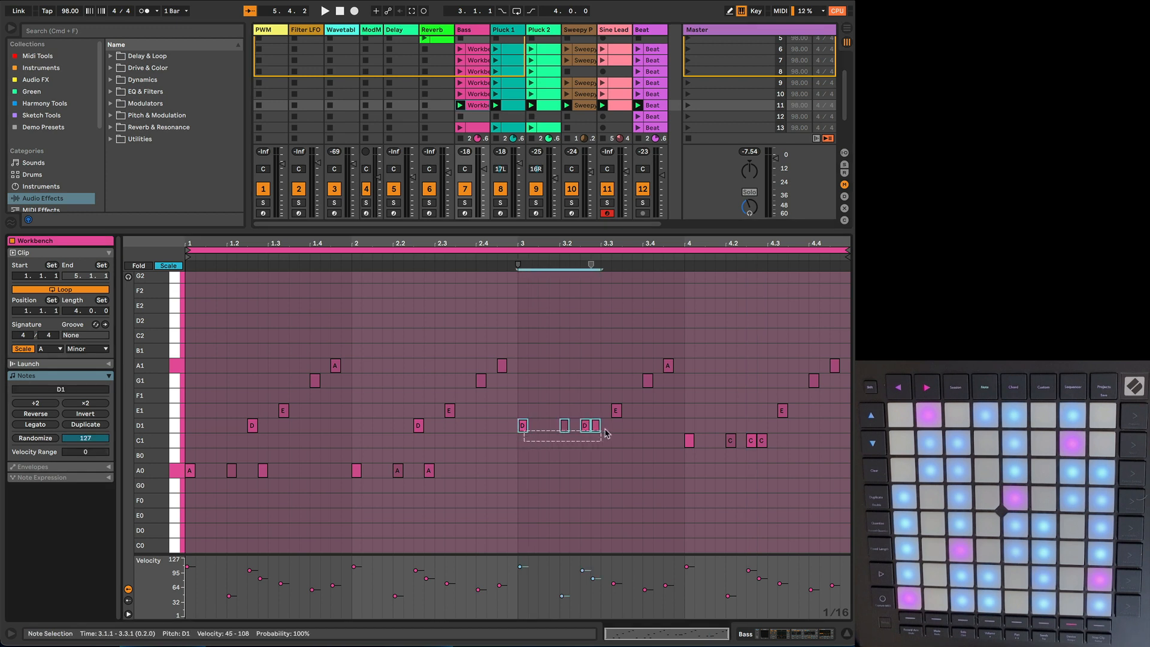
left_click_drag(688, 461, 785, 441)
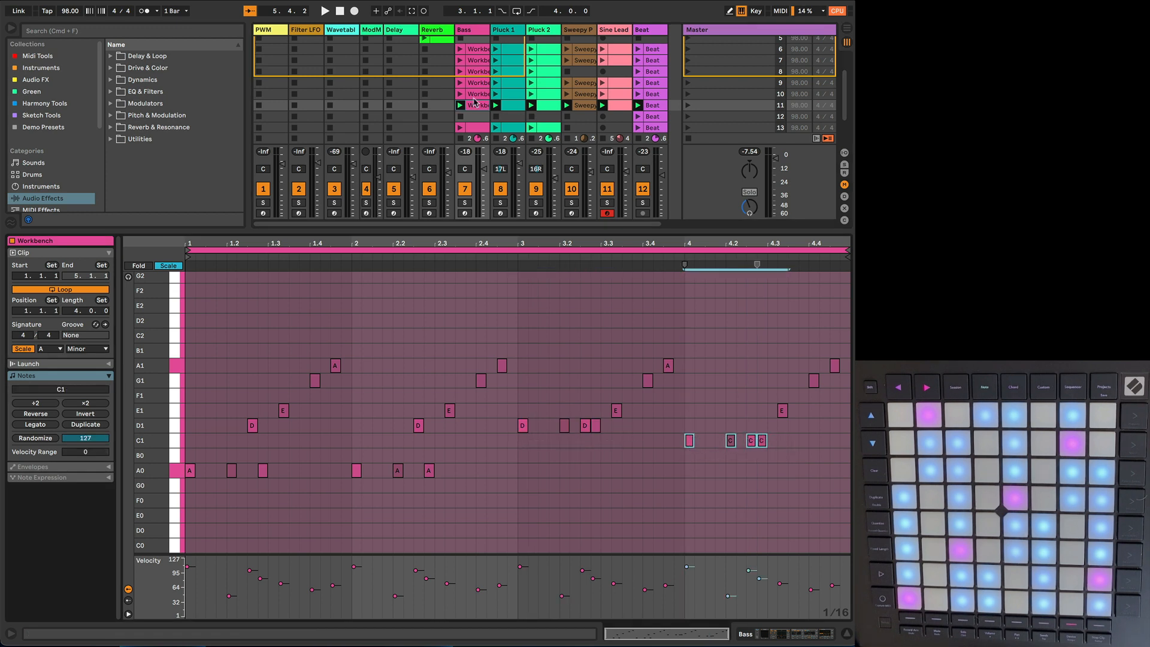
Step: Compare how the notes change across the four bars of the scene 11 Bass, Pluck 1 and Pluck 2 clips
left_click(506, 108)
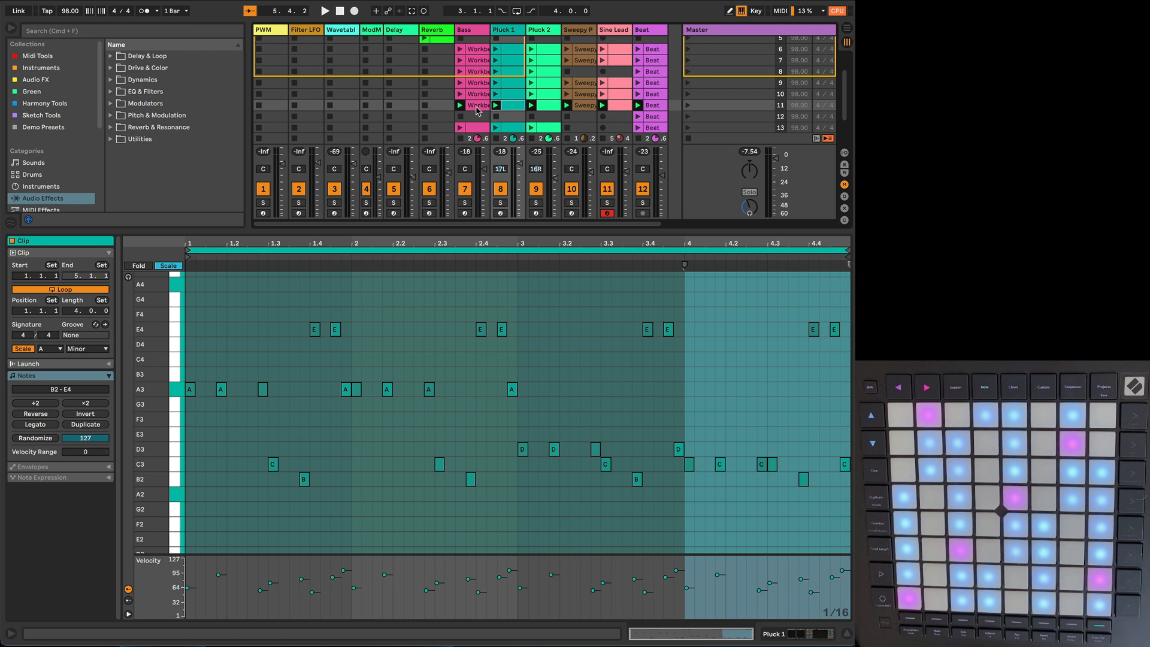
left_click(478, 107)
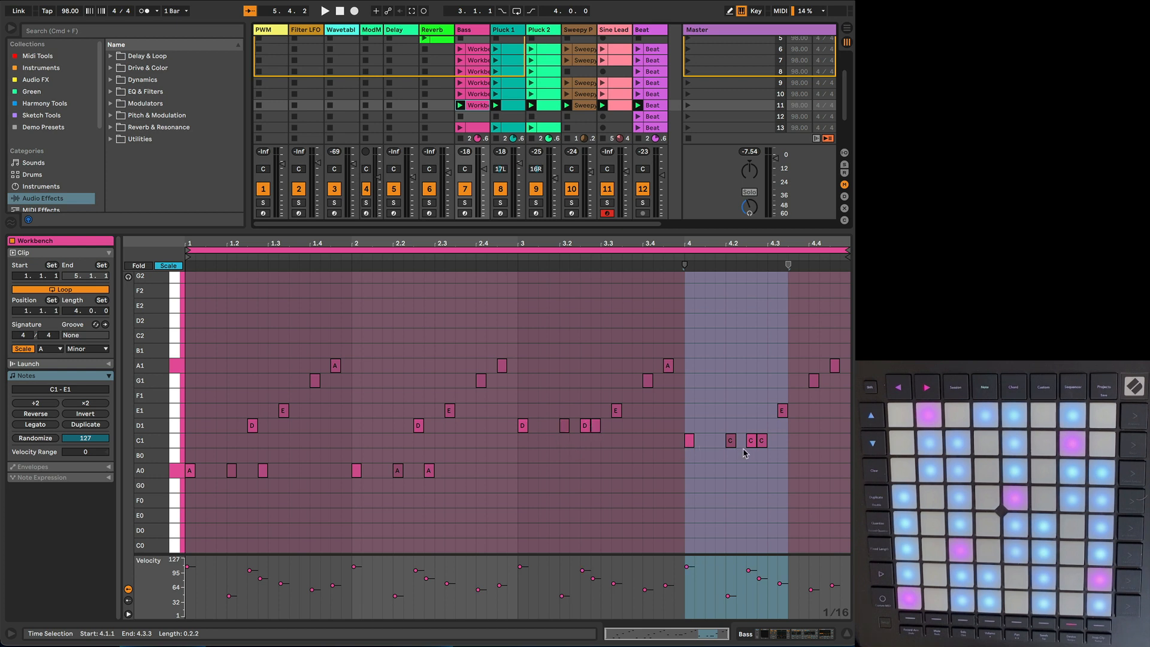
left_click(513, 107)
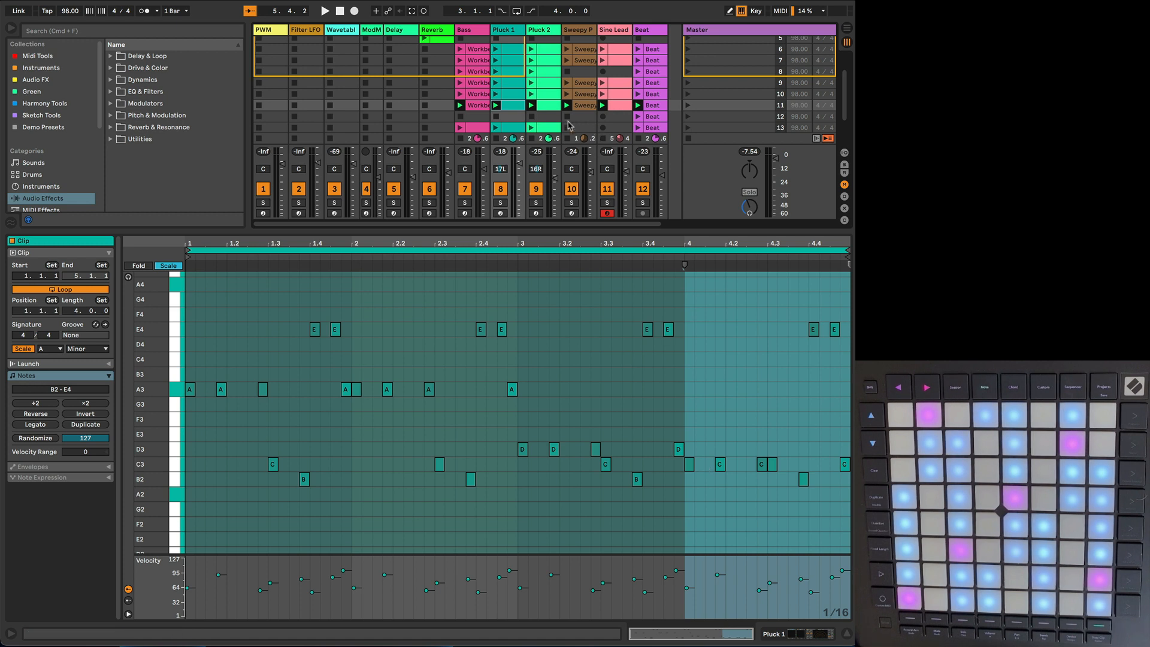
left_click(547, 108)
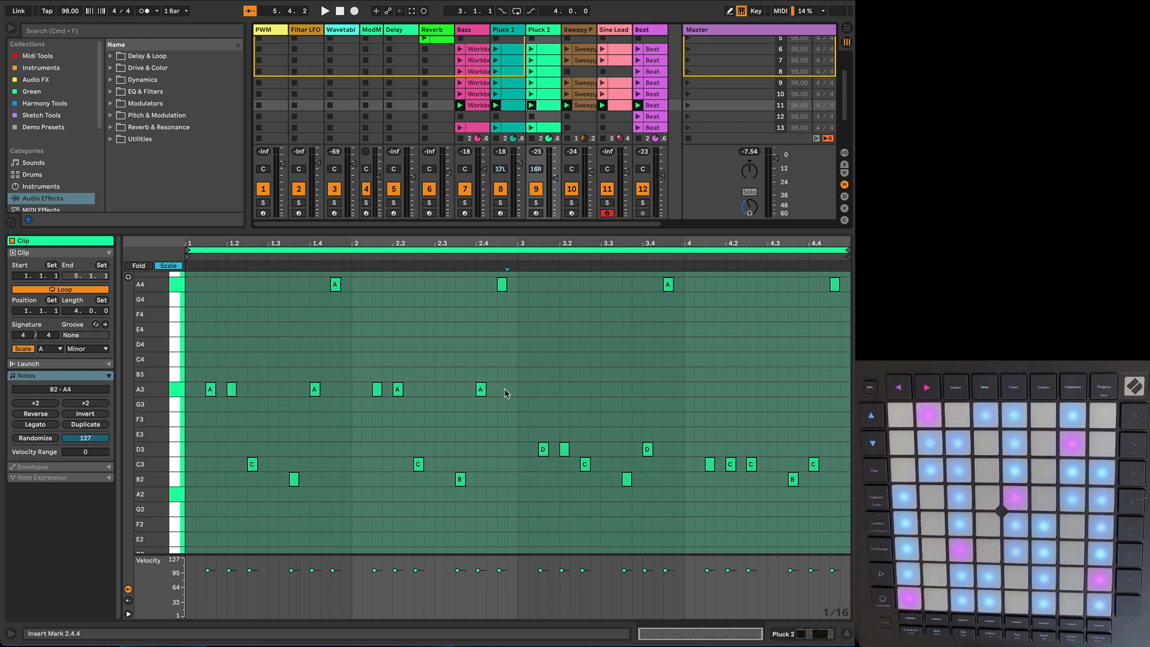
left_click(506, 108)
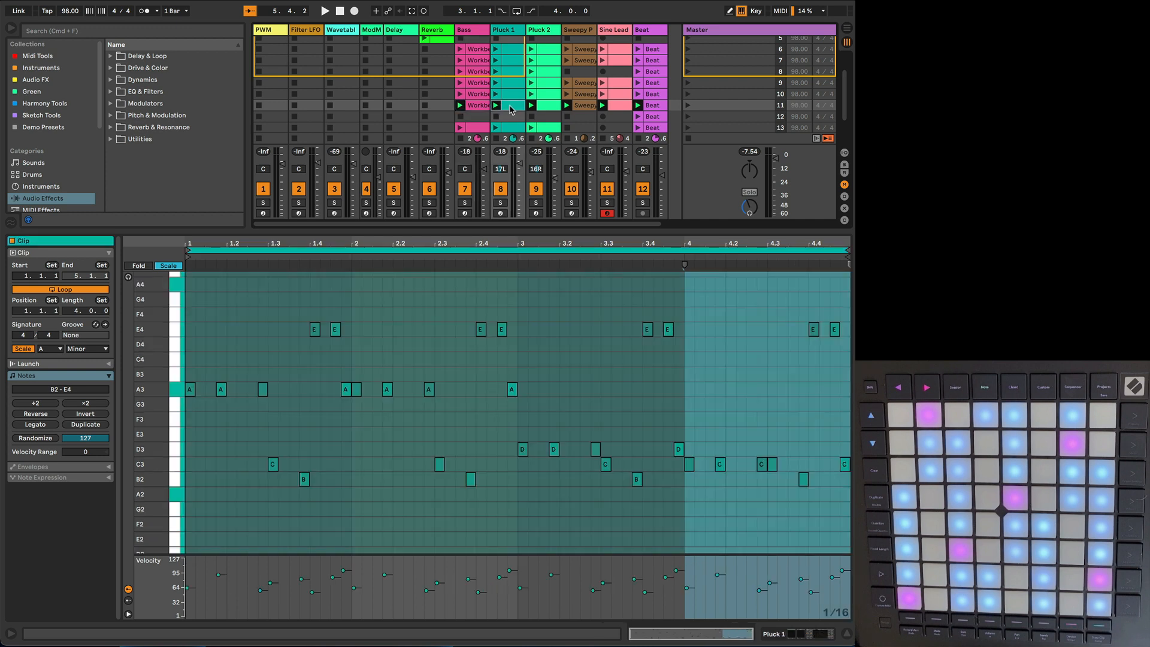
left_click(473, 106)
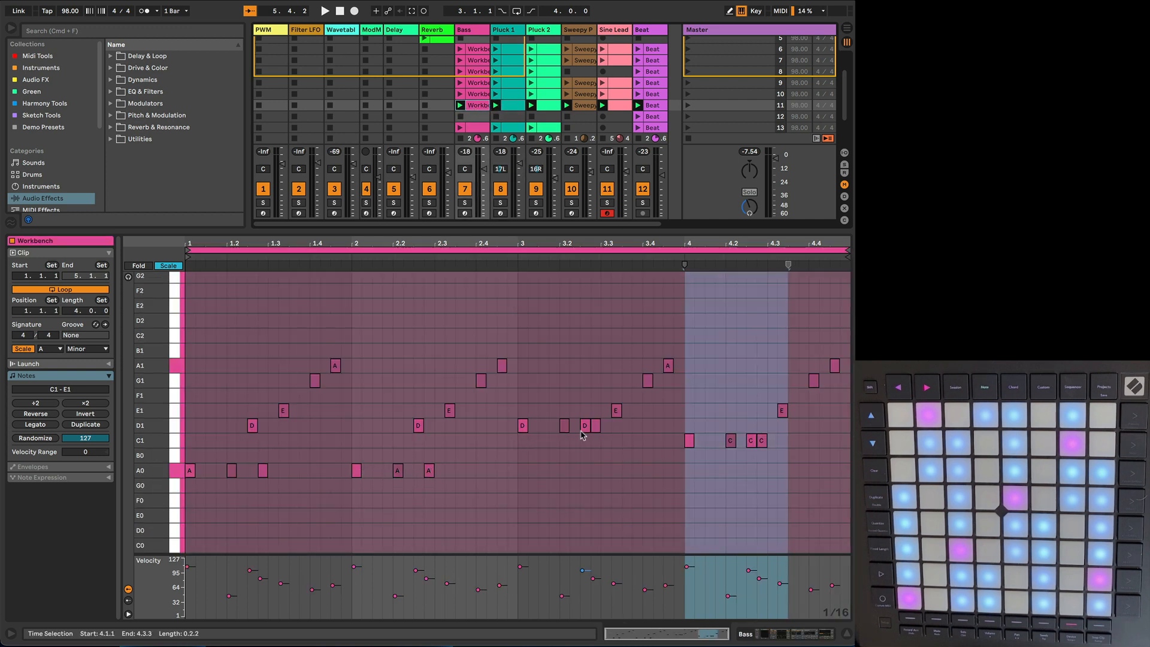
Step: Review the scene 11 Pluck 1, Pluck 2, Sweepy Pad and Sine Lead clips in turn, and play the scene
left_click(512, 108)
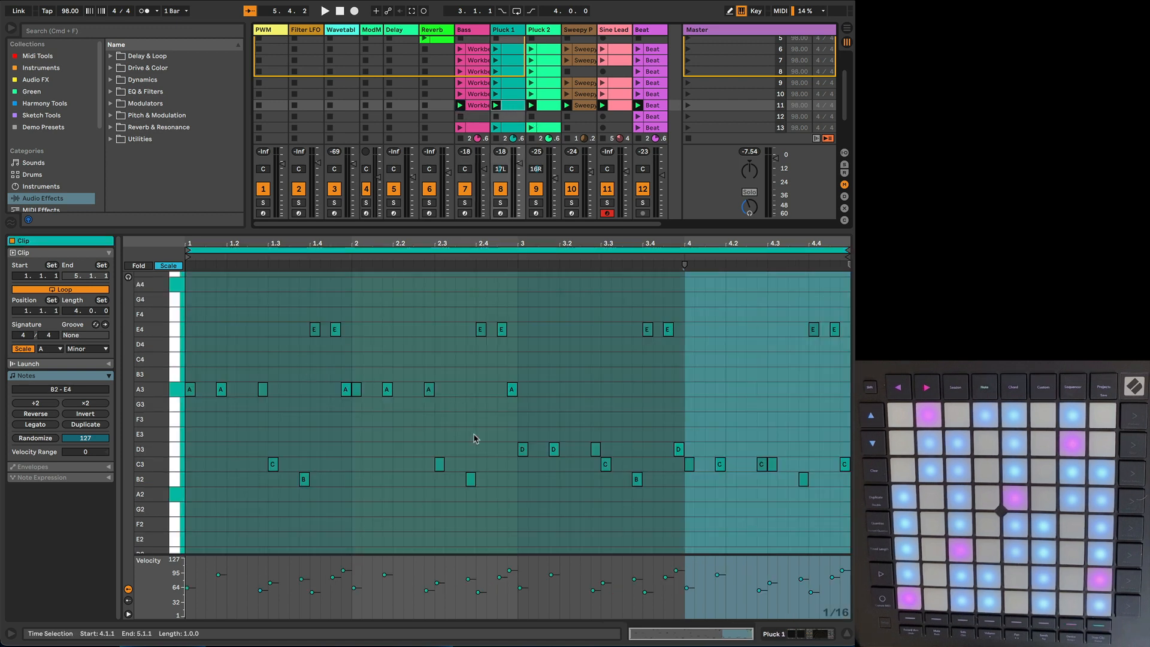
left_click(549, 106)
left_click(581, 106)
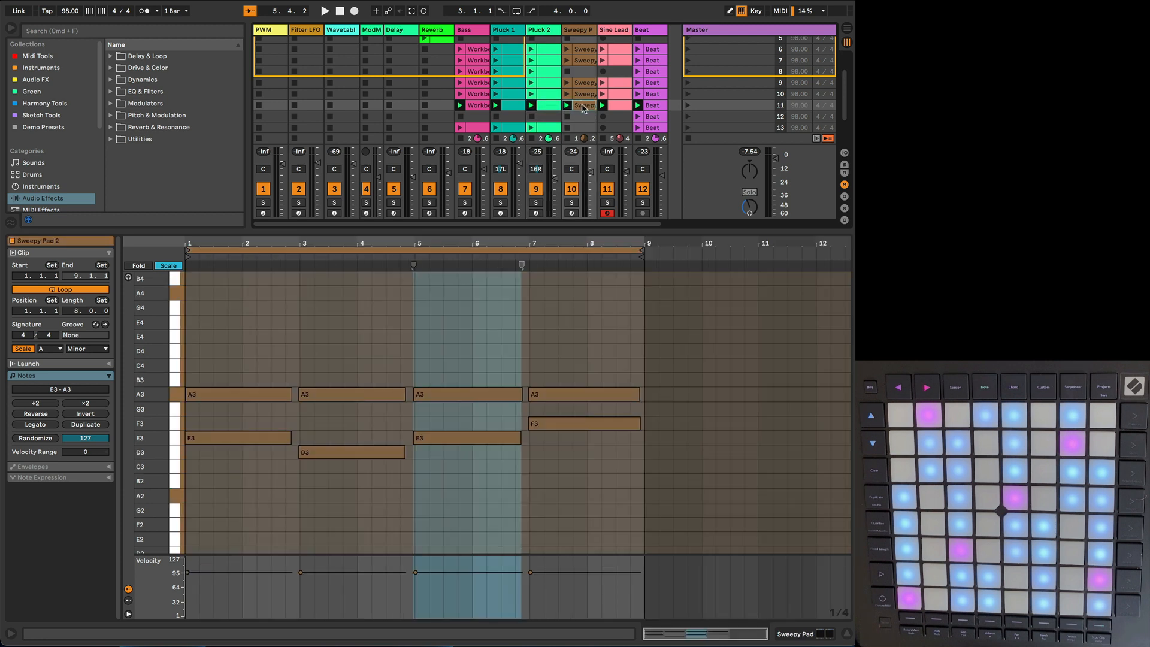
left_click(620, 108)
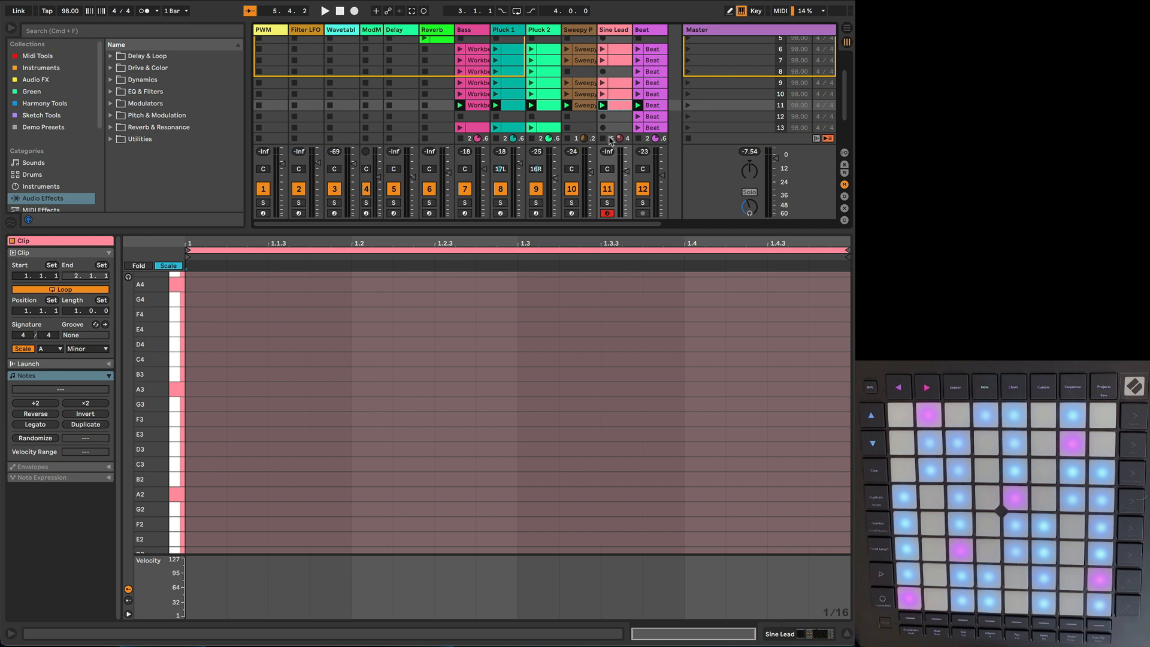
key("space")
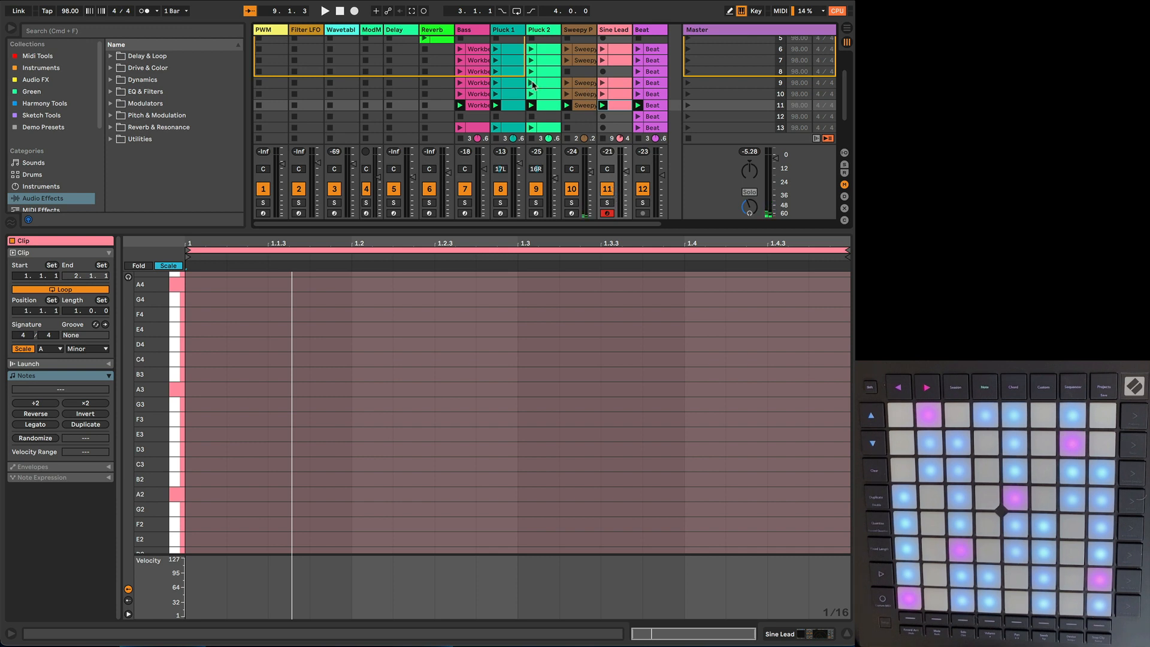
Step: Play scene 13 and launch scene 14 to hear the next set of loops
scroll(534, 87, "down", 3)
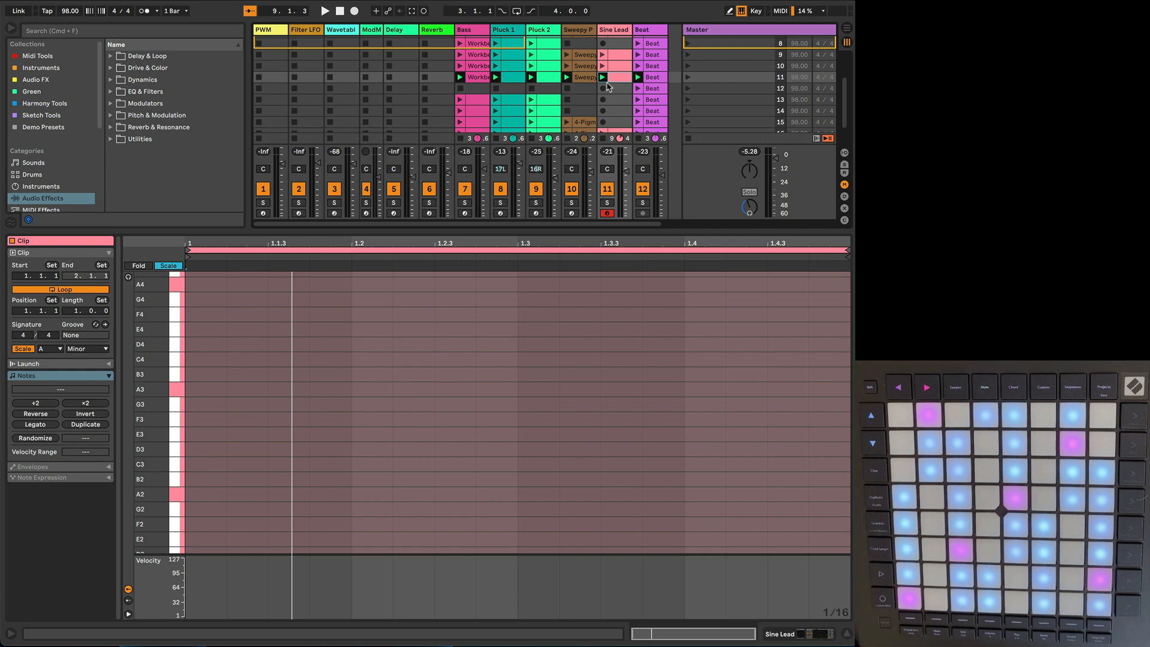
scroll(609, 85, "down", 2)
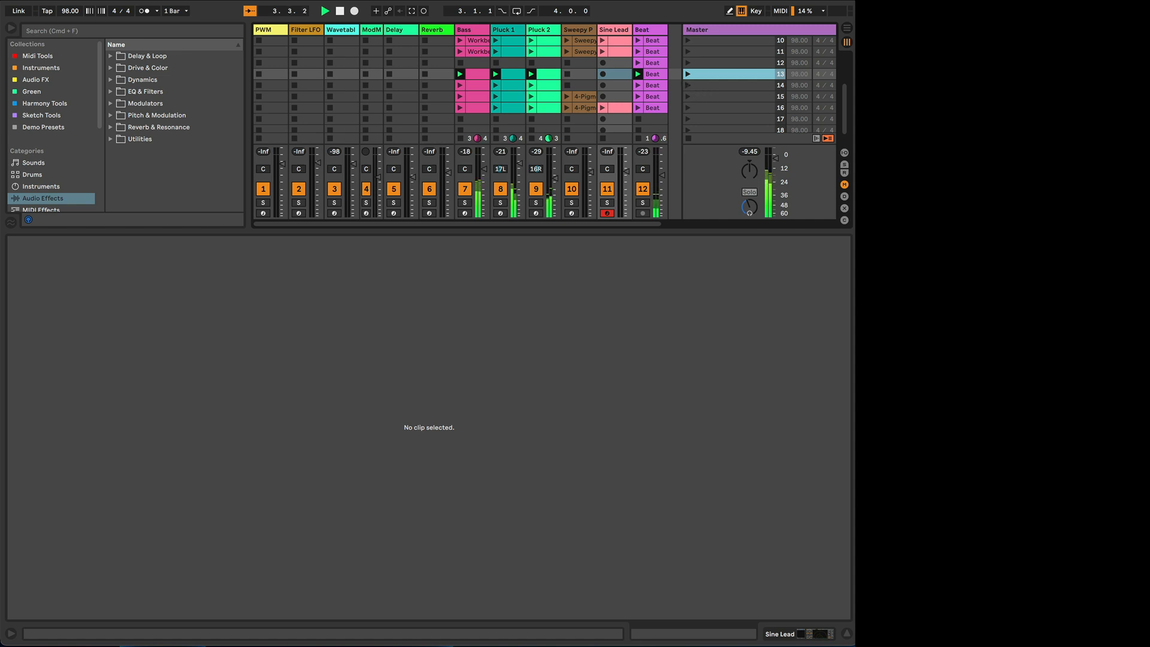
left_click(688, 85)
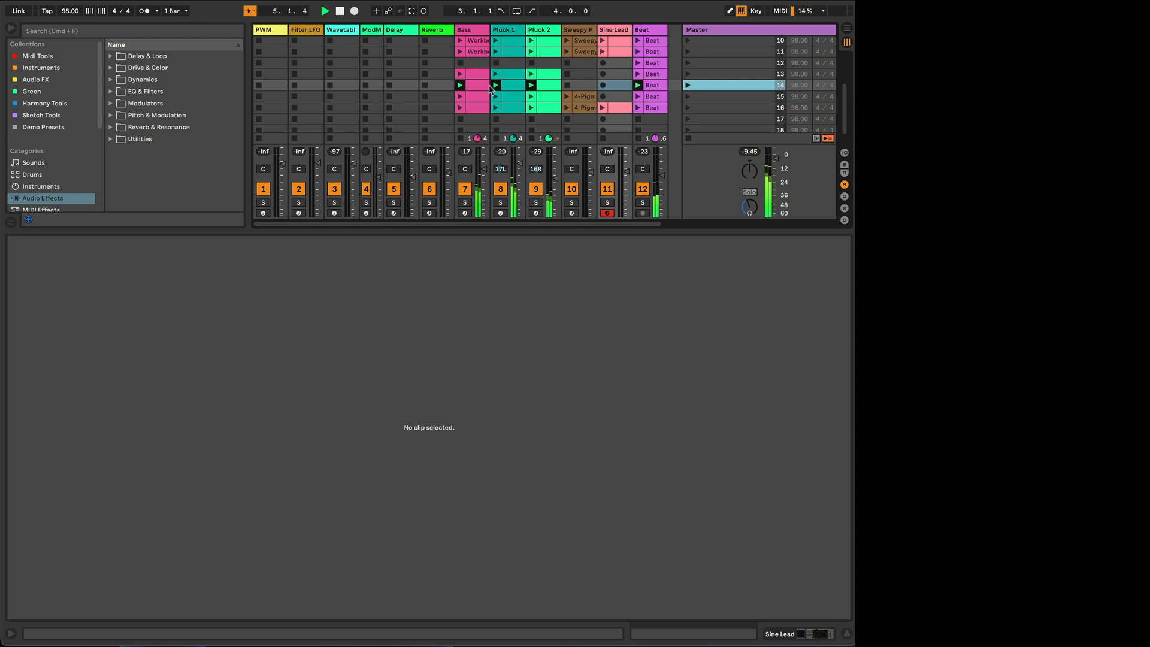
Step: Examine the scene 14 Bass, Pluck 1 and Pluck 2 clips together across several bars, and launch scene 15
left_click(480, 86)
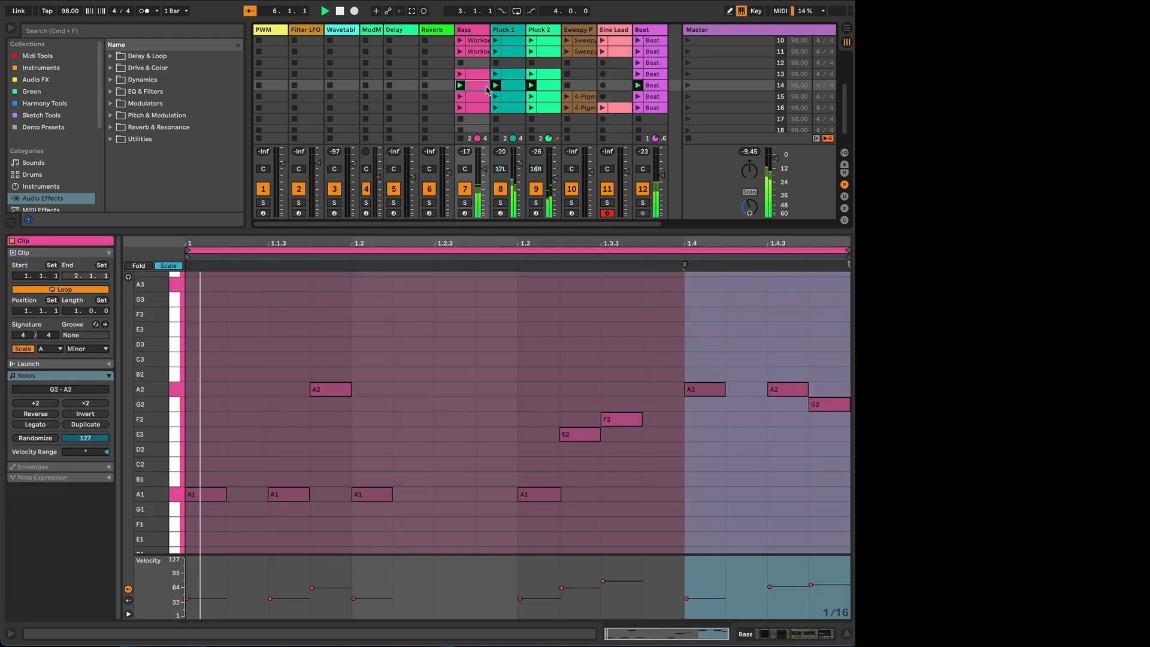
left_click(545, 86, "shift")
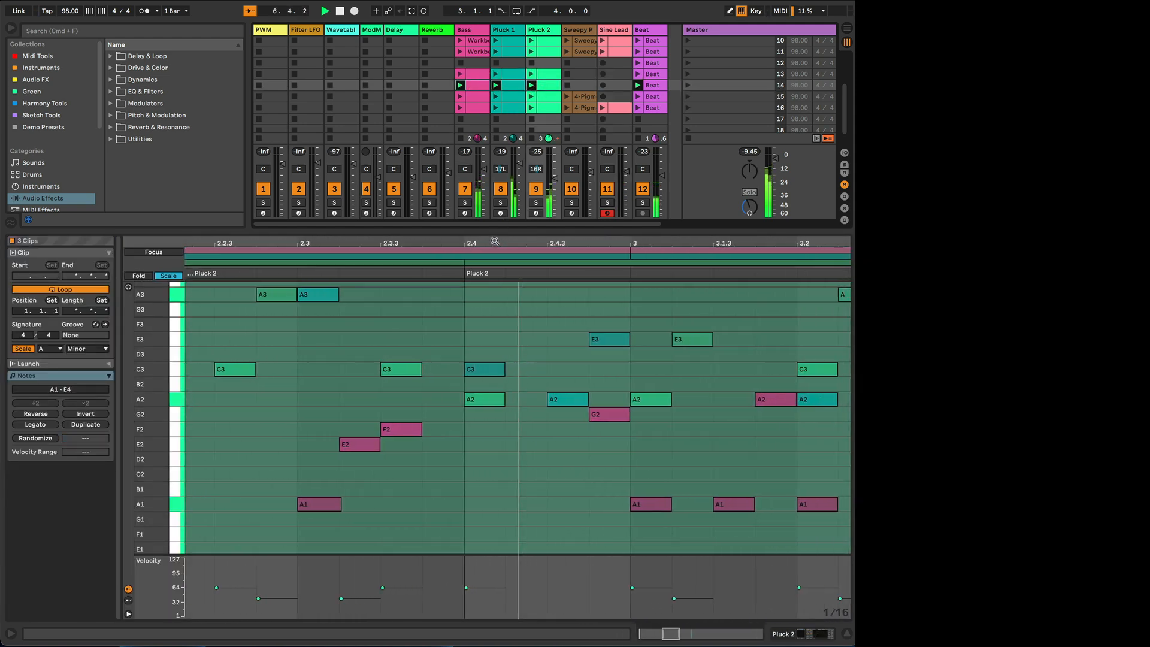
left_click_drag(496, 242, 361, 242)
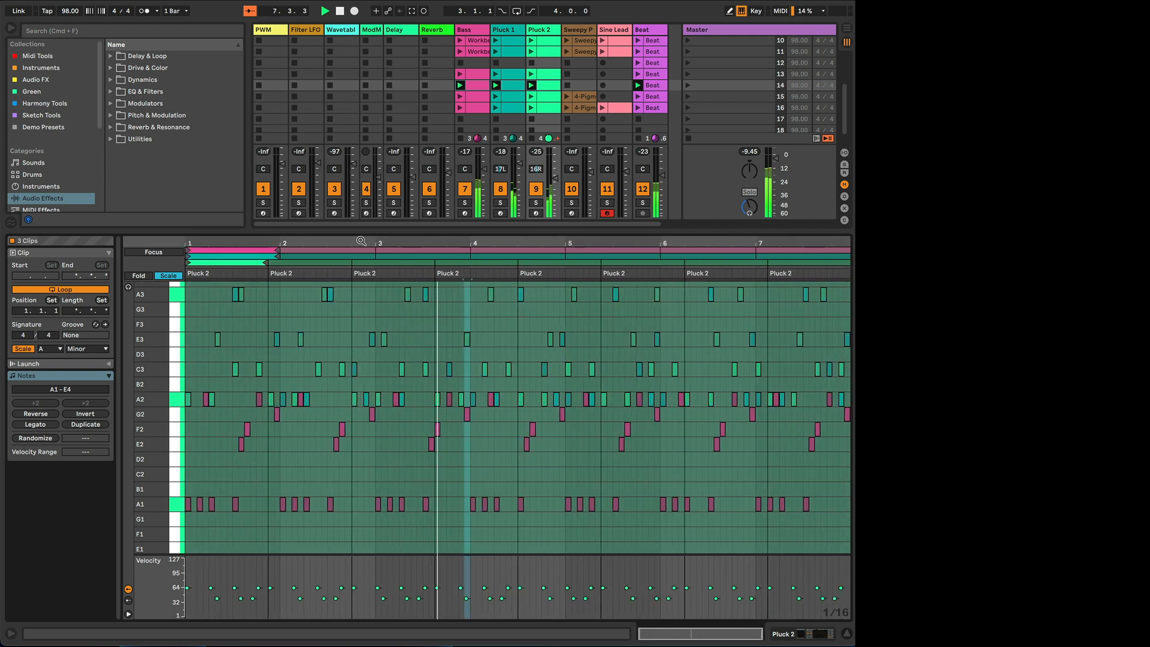
left_click(687, 97)
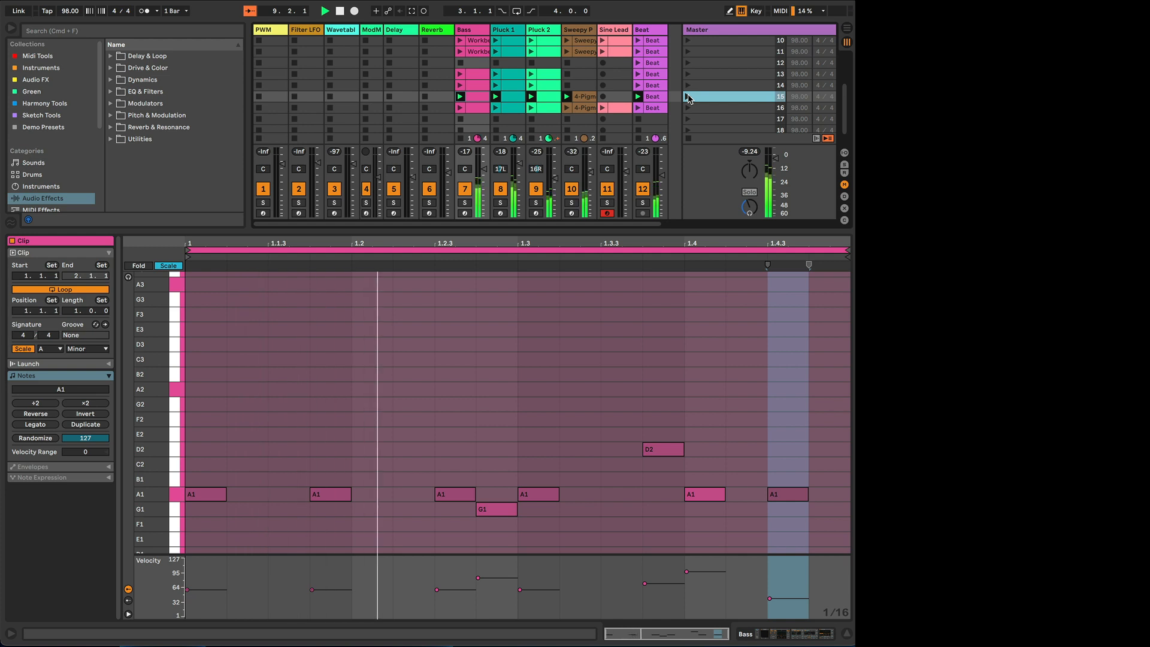